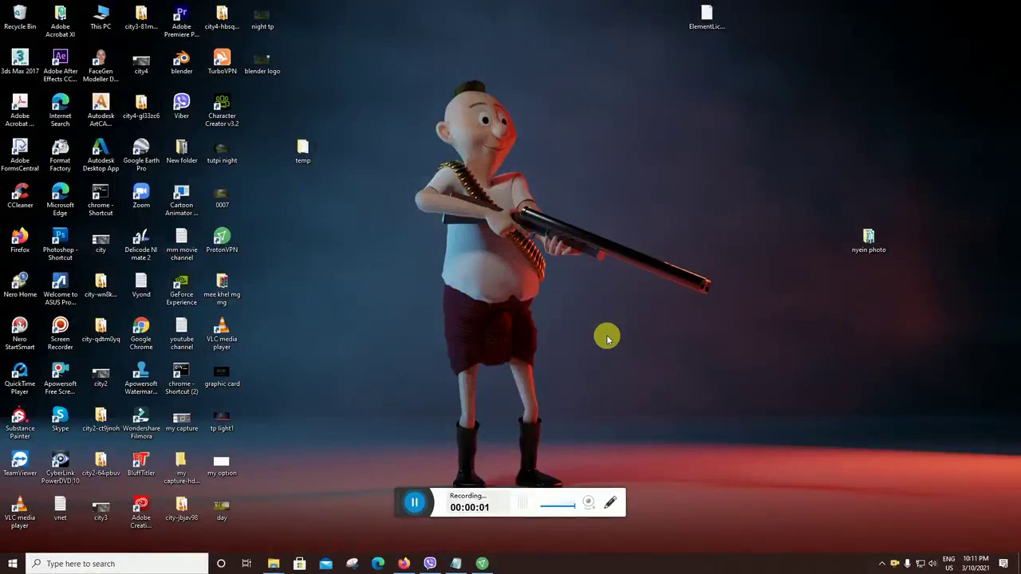
# Step: Launch Blender from the desktop and dismiss the startup splash screen
pyautogui.rightClick(610, 208)
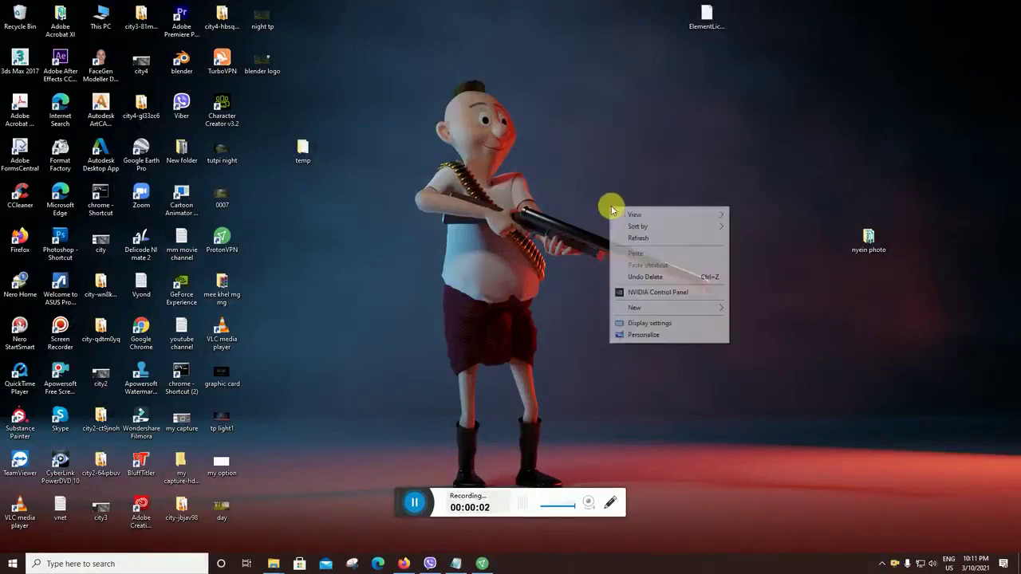
pyautogui.click(686, 238)
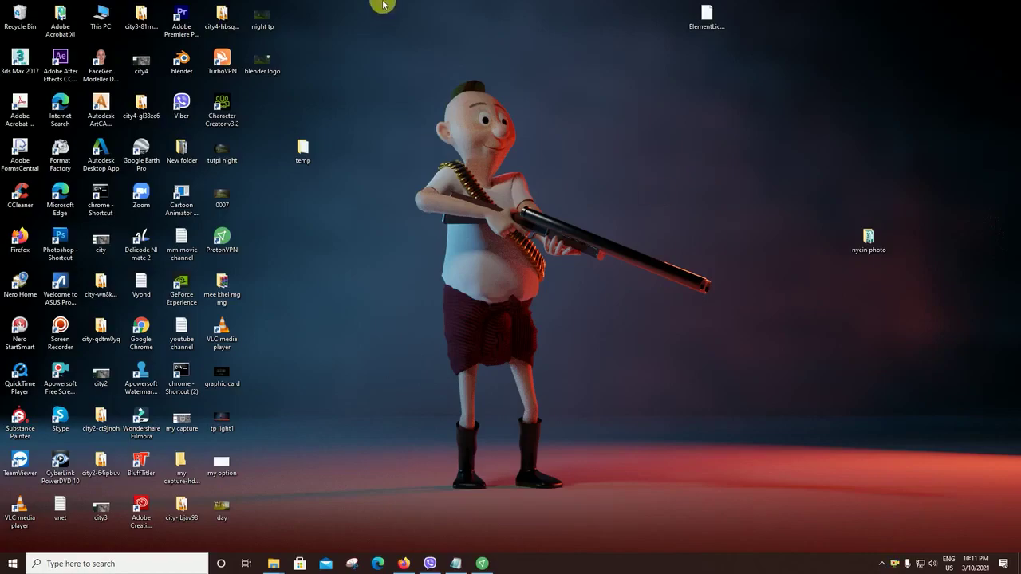
pyautogui.doubleClick(182, 61)
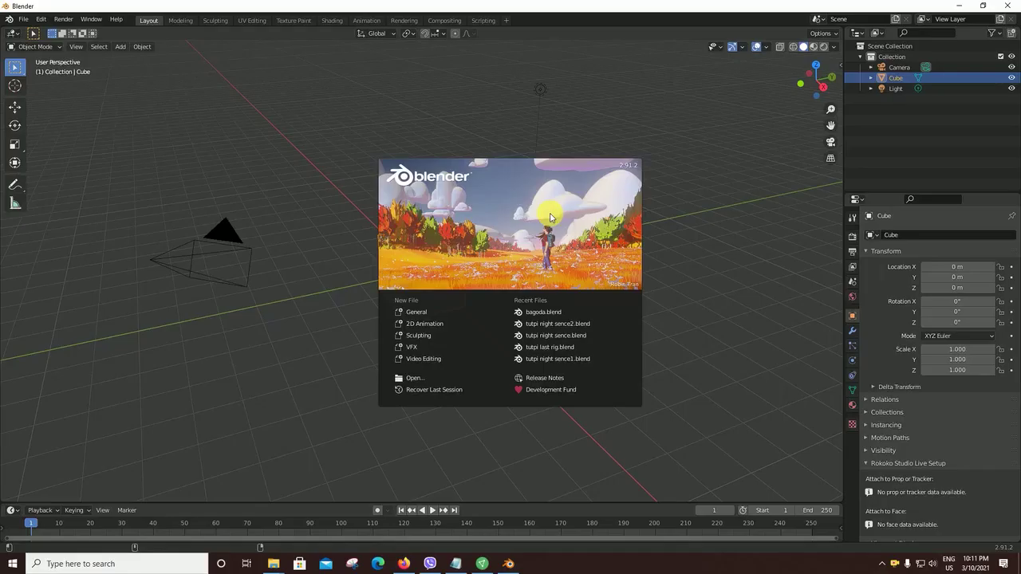
pyautogui.click(708, 291)
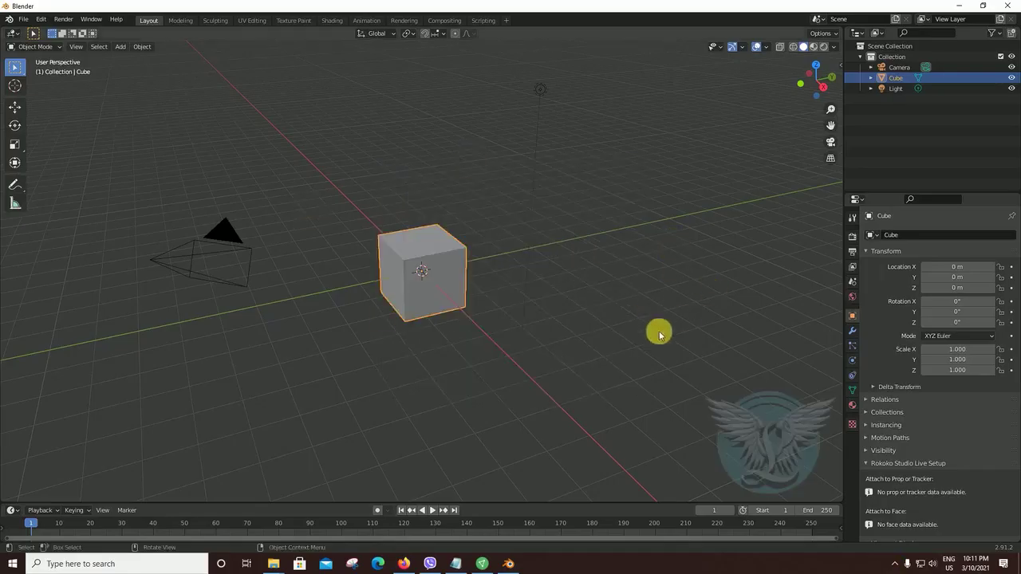
# Step: Select the default cube and delete it with X > Delete
pyautogui.moveTo(603, 346)
pyautogui.mouseDown(button='middle')
pyautogui.moveTo(656, 322)
pyautogui.moveTo(627, 330)
pyautogui.moveTo(492, 308)
pyautogui.moveTo(506, 337)
pyautogui.mouseUp(button='middle')
pyautogui.click(526, 299)
pyautogui.click(457, 263)
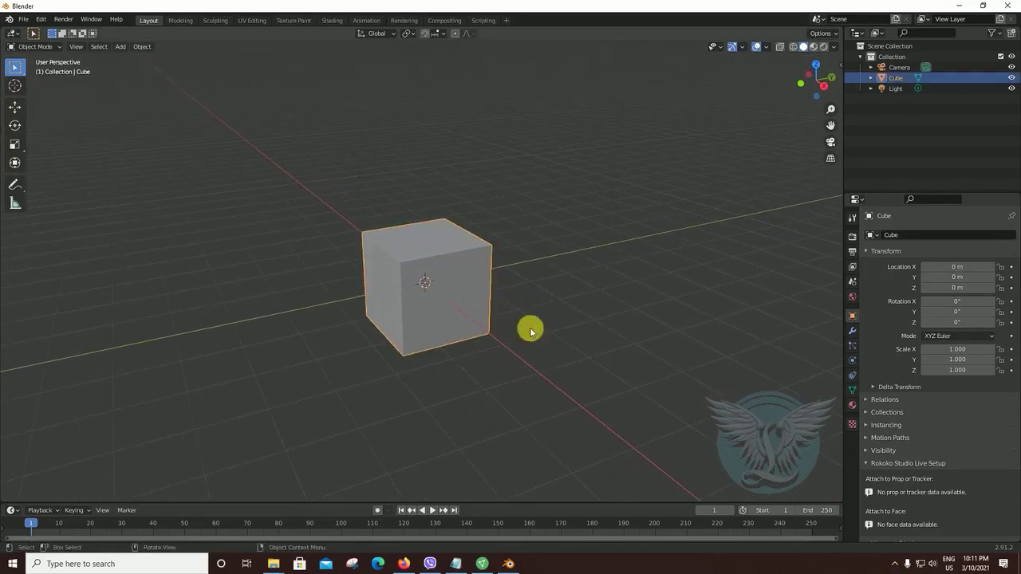
pyautogui.press('x')
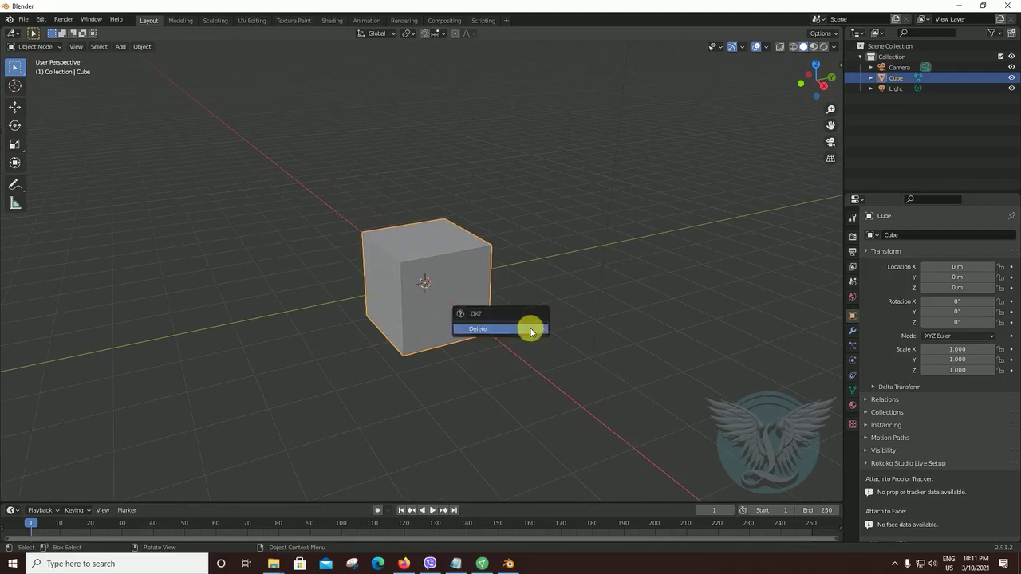
pyautogui.click(528, 327)
pyautogui.moveTo(535, 347)
pyautogui.mouseDown(button='middle')
pyautogui.moveTo(506, 337)
pyautogui.moveTo(440, 358)
pyautogui.moveTo(481, 358)
pyautogui.mouseUp(button='middle')
# Step: Add a cube via Add > Mesh > Cube and orbit around it
pyautogui.click(124, 47)
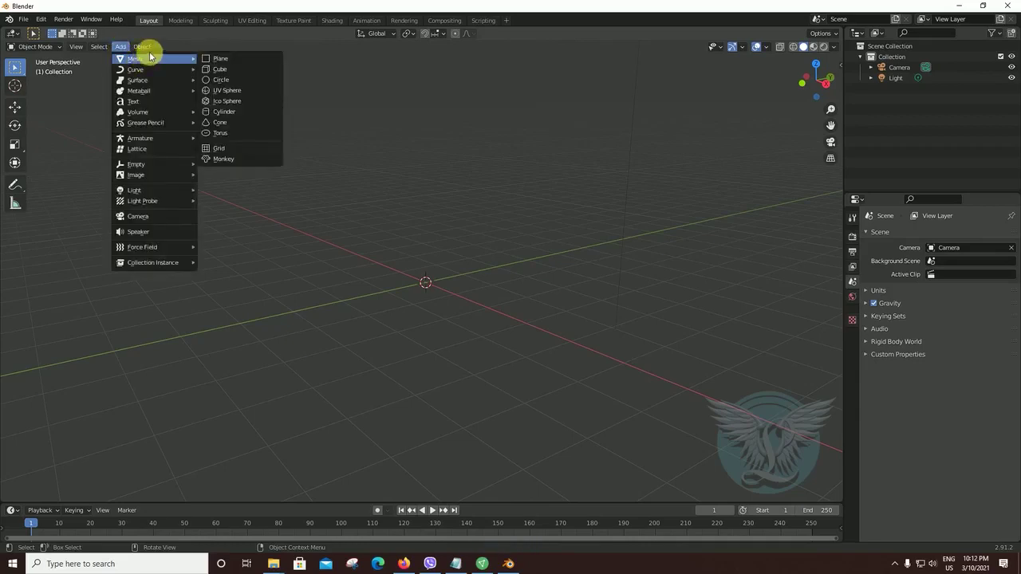
pyautogui.moveTo(135, 59)
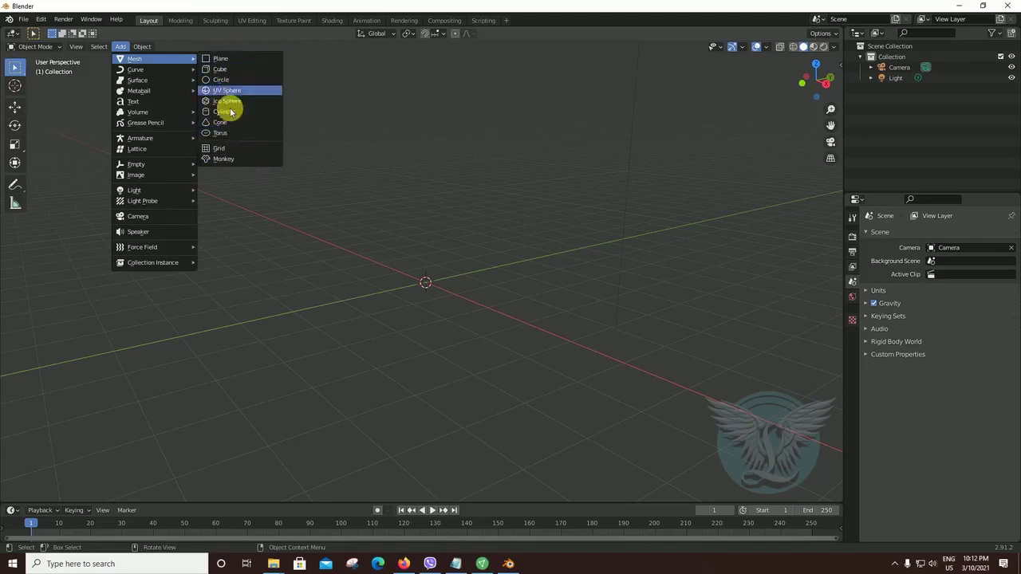
pyautogui.click(234, 72)
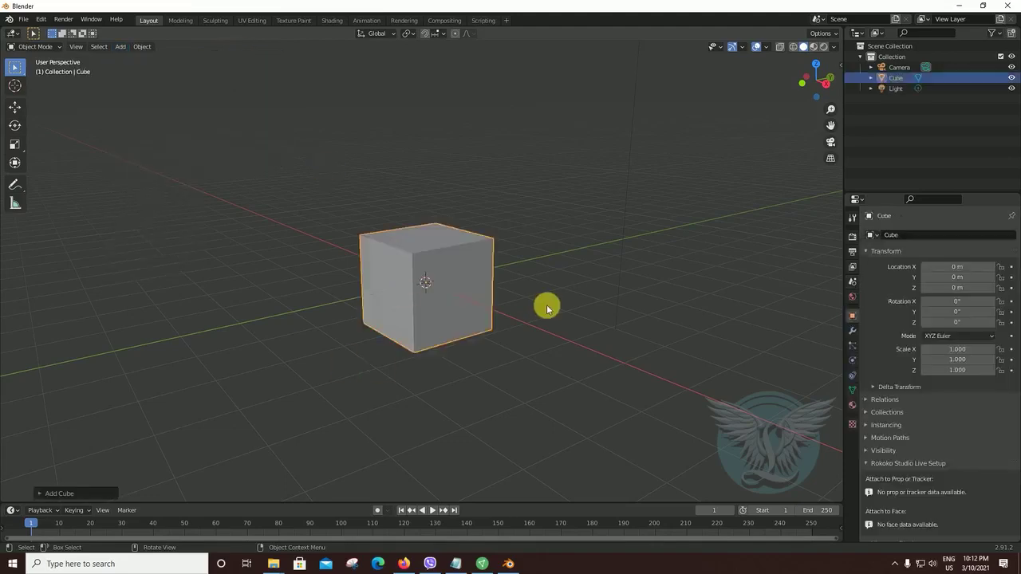
pyautogui.moveTo(513, 280)
pyautogui.mouseDown(button='middle')
pyautogui.moveTo(505, 308)
pyautogui.moveTo(524, 299)
pyautogui.moveTo(532, 313)
pyautogui.moveTo(515, 337)
pyautogui.moveTo(551, 326)
pyautogui.moveTo(556, 314)
pyautogui.moveTo(503, 333)
pyautogui.moveTo(491, 319)
pyautogui.moveTo(447, 348)
pyautogui.moveTo(572, 330)
pyautogui.moveTo(527, 347)
pyautogui.moveTo(585, 362)
pyautogui.mouseUp(button='middle')
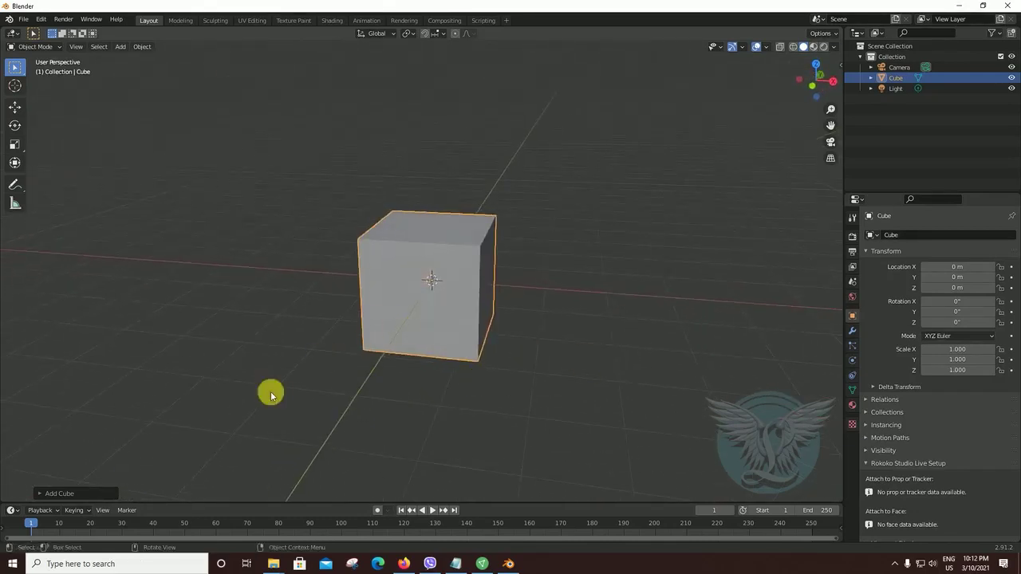
# Step: Expand the Add Cube panel to show its 2 m size at the origin, orbiting to a frontal view
pyautogui.click(70, 494)
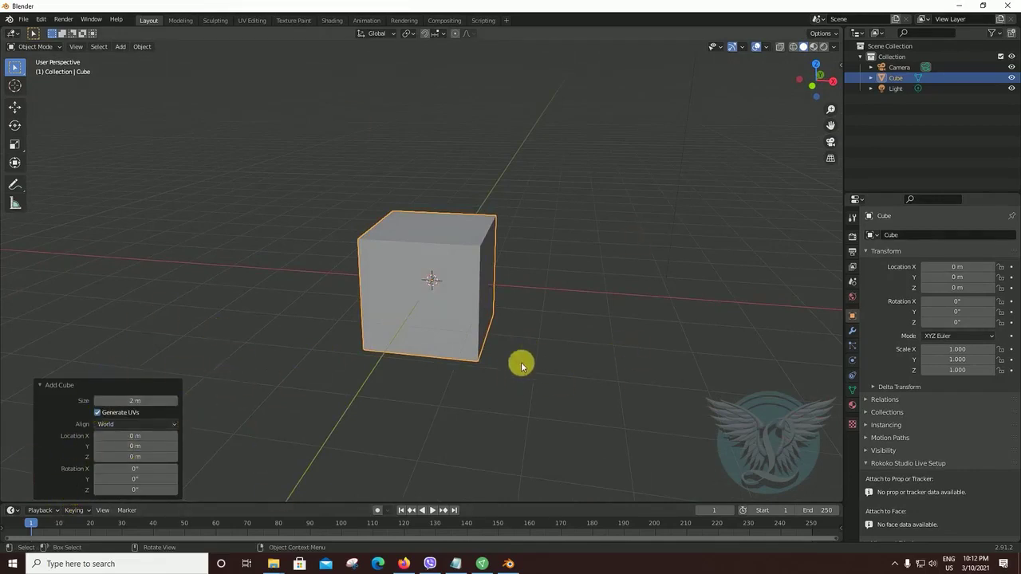
pyautogui.moveTo(590, 375)
pyautogui.mouseDown(button='middle')
pyautogui.moveTo(601, 365)
pyautogui.moveTo(526, 375)
pyautogui.mouseUp(button='middle')
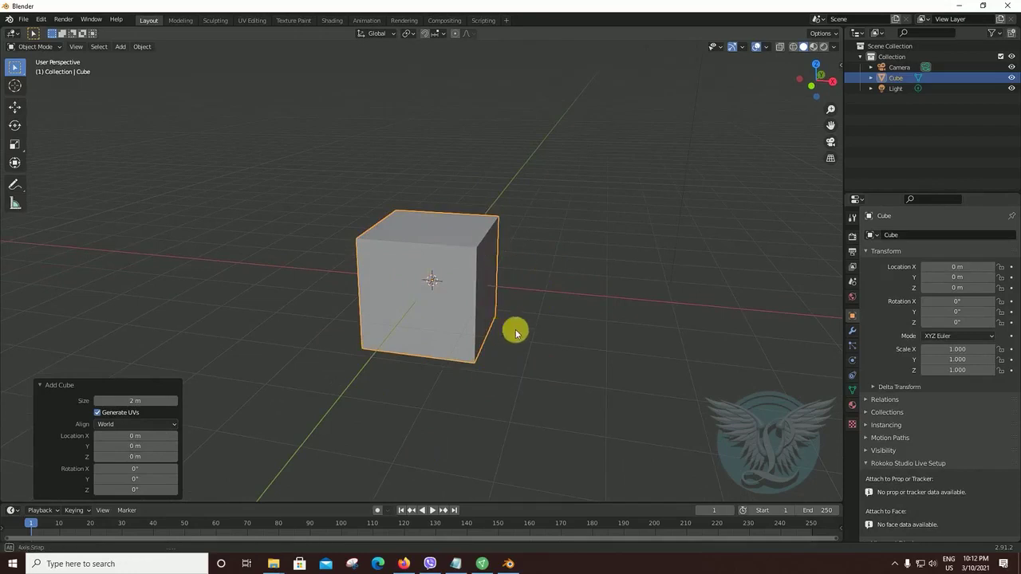
pyautogui.moveTo(515, 333); pyautogui.dragTo(443, 264, button='middle')
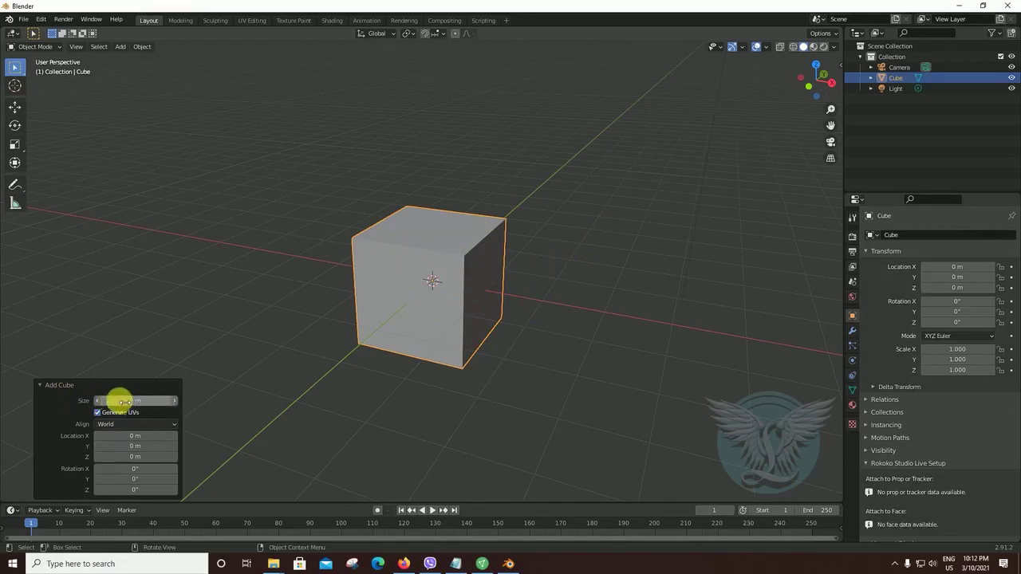
pyautogui.moveTo(147, 403); pyautogui.dragTo(158, 412)
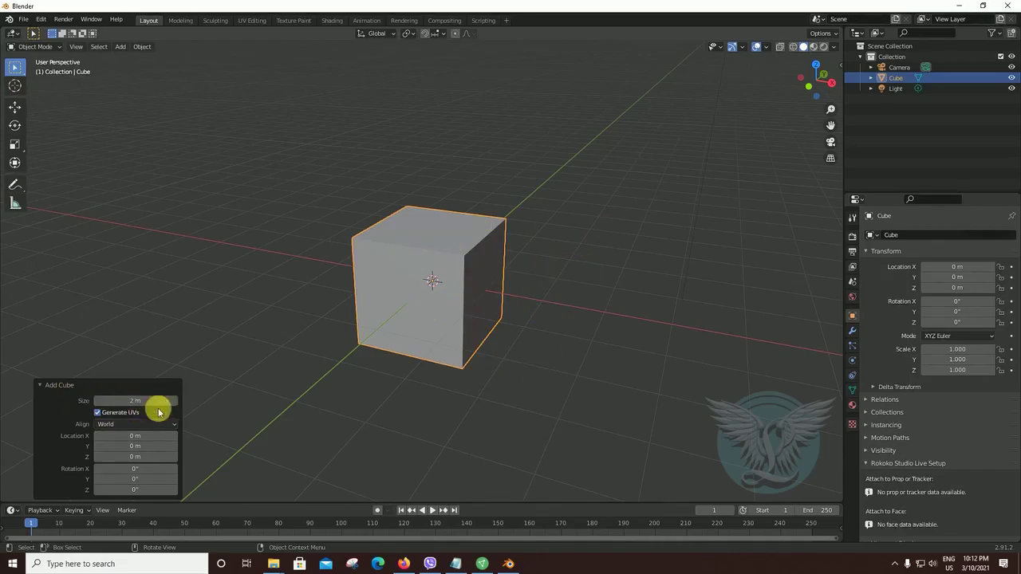
pyautogui.moveTo(524, 369); pyautogui.dragTo(529, 367, button='middle')
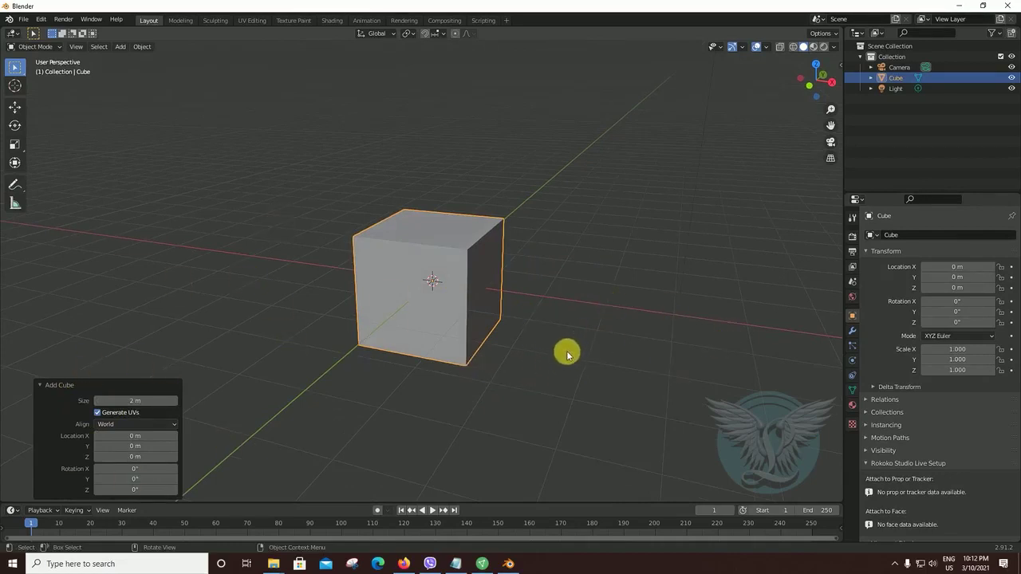
pyautogui.moveTo(567, 355)
pyautogui.mouseDown(button='middle')
pyautogui.moveTo(485, 358)
pyautogui.moveTo(592, 346)
pyautogui.moveTo(495, 381)
pyautogui.moveTo(550, 365)
pyautogui.mouseUp(button='middle')
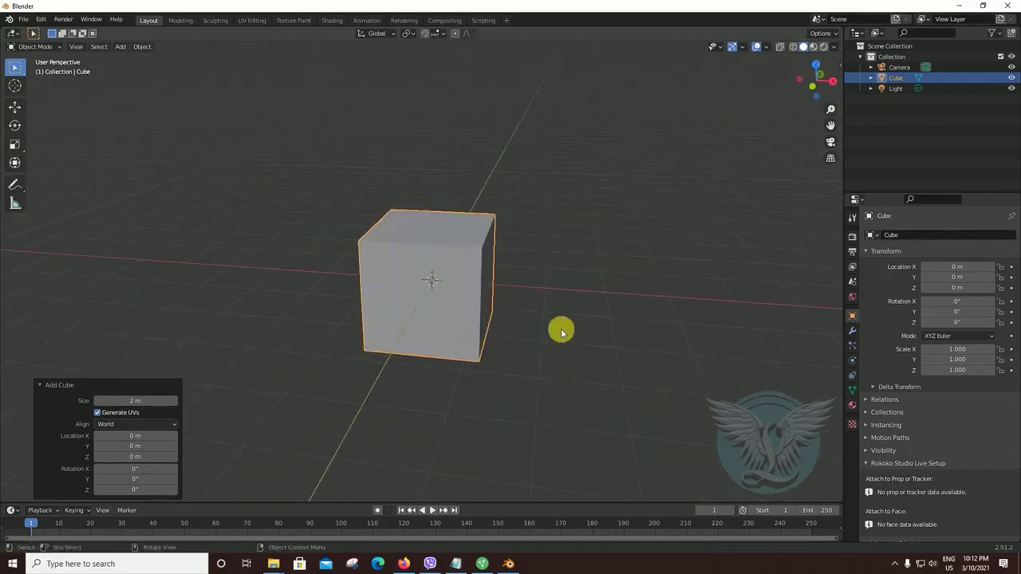
pyautogui.moveTo(561, 331); pyautogui.dragTo(495, 343, button='middle')
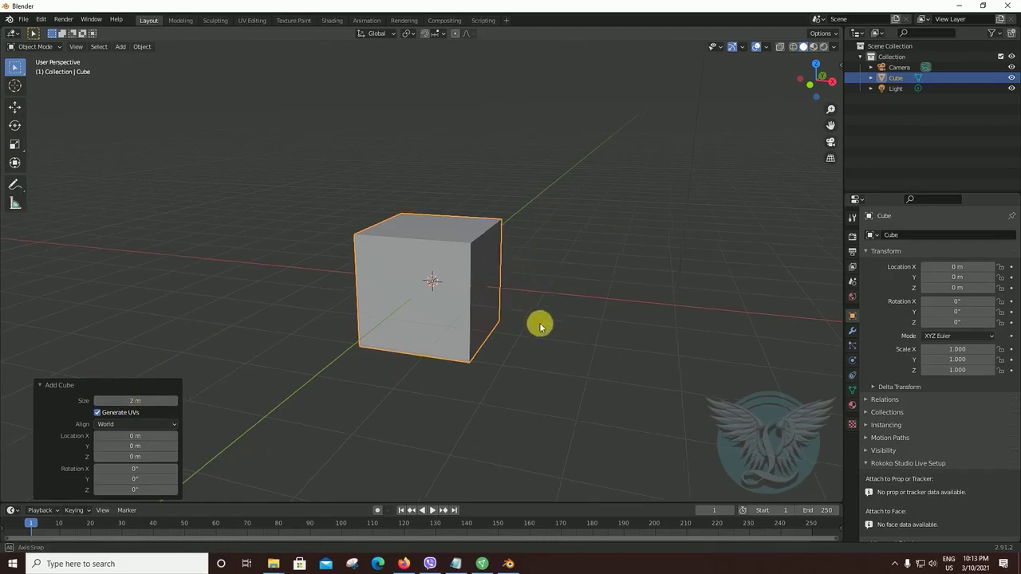
pyautogui.moveTo(540, 321); pyautogui.dragTo(569, 349, button='middle')
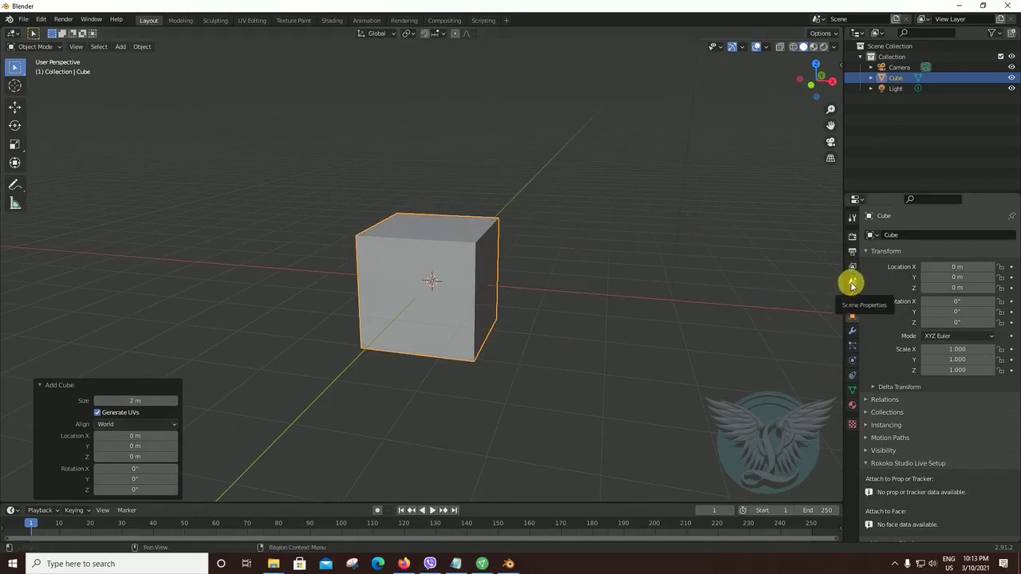
# Step: Open the Scene Properties Units panel and try setting Length to Kilometers
pyautogui.click(852, 285)
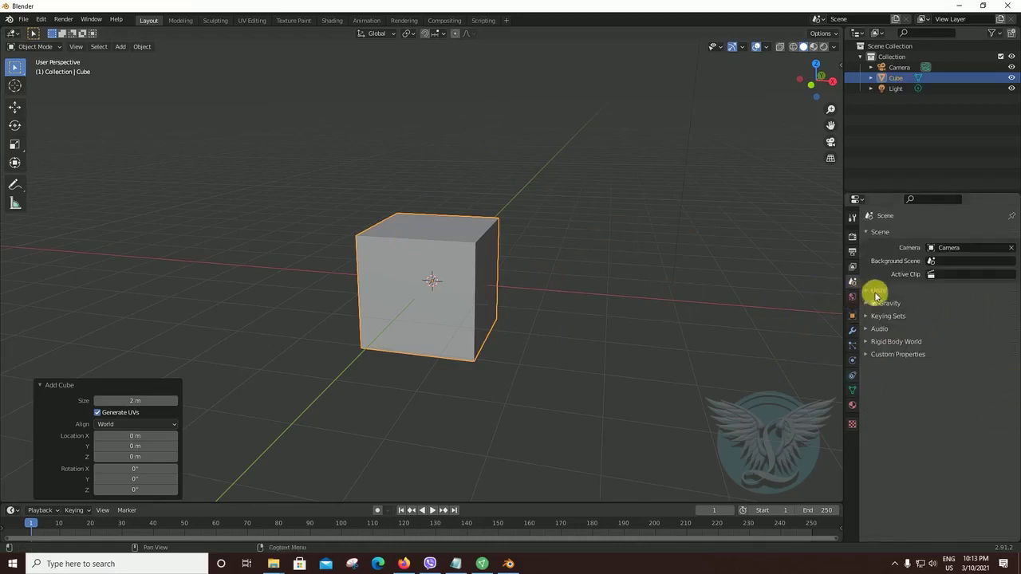
pyautogui.click(877, 293)
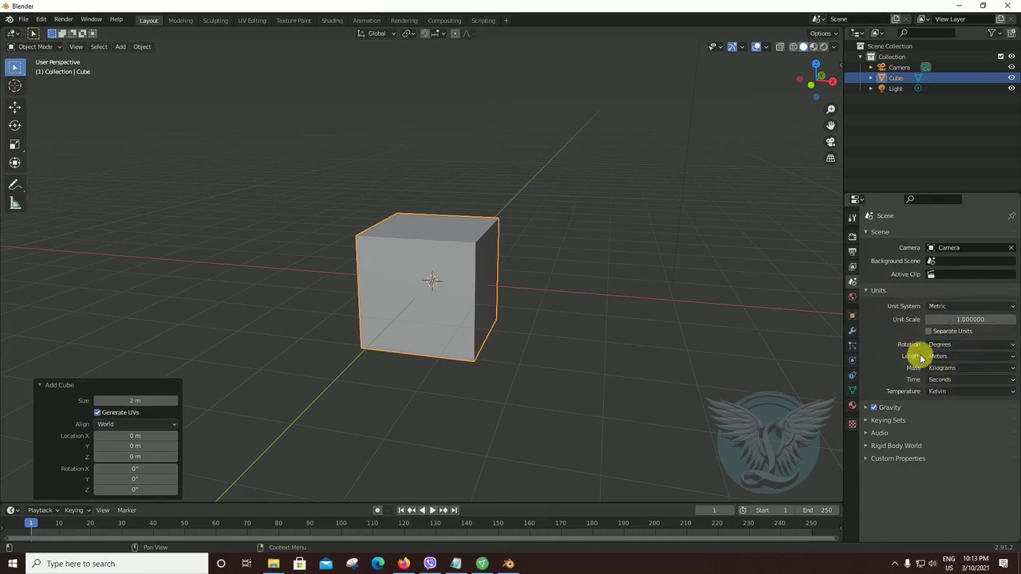
pyautogui.click(974, 359)
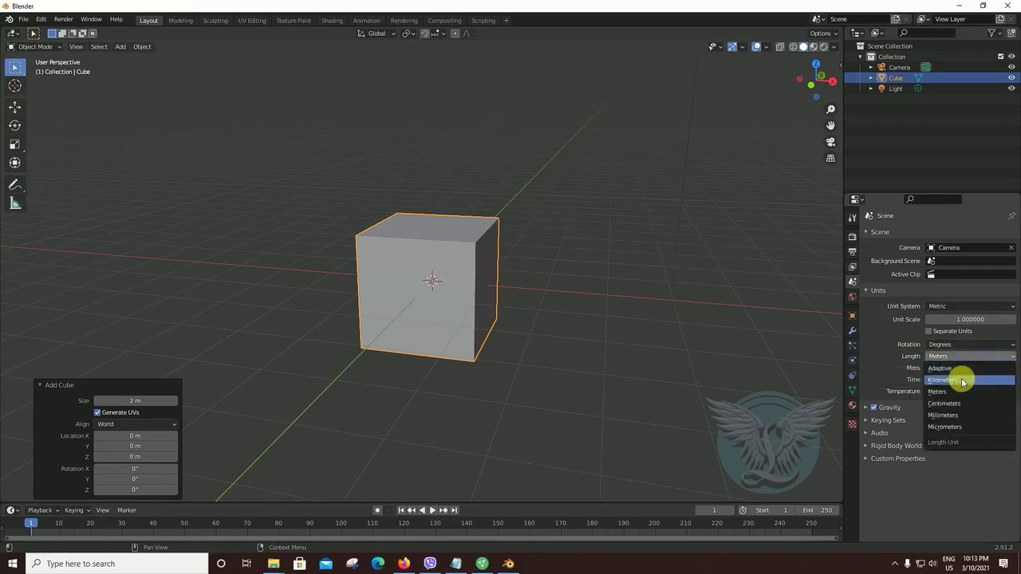
pyautogui.click(963, 382)
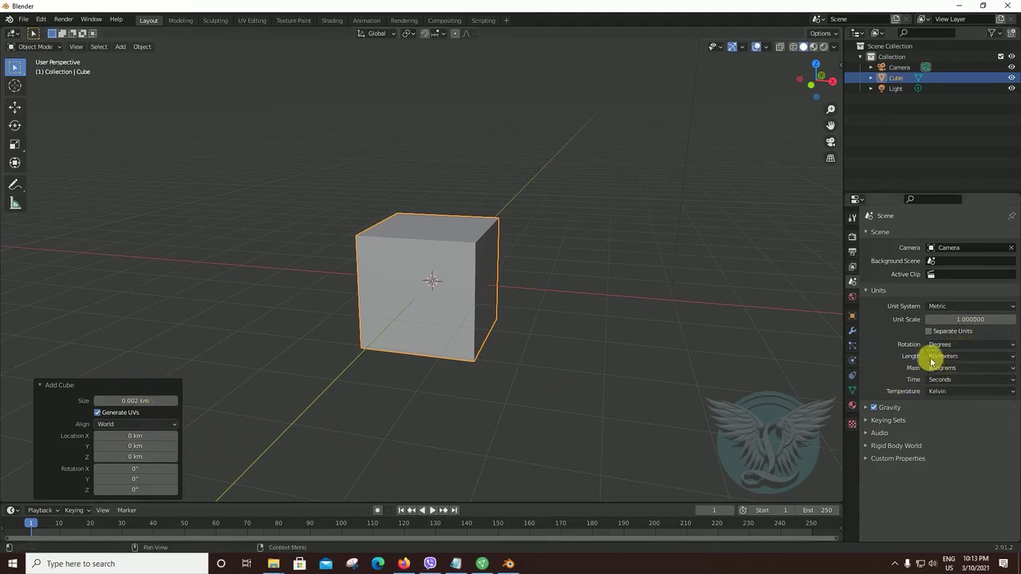
pyautogui.click(962, 357)
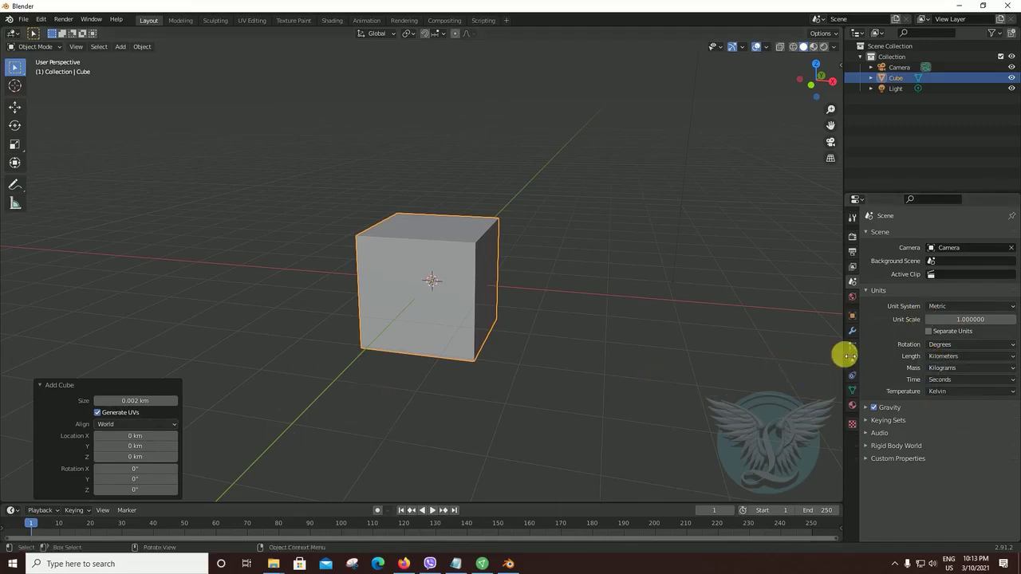
# Step: Switch the unit system to Imperial, then back to Metric with meters
pyautogui.click(957, 306)
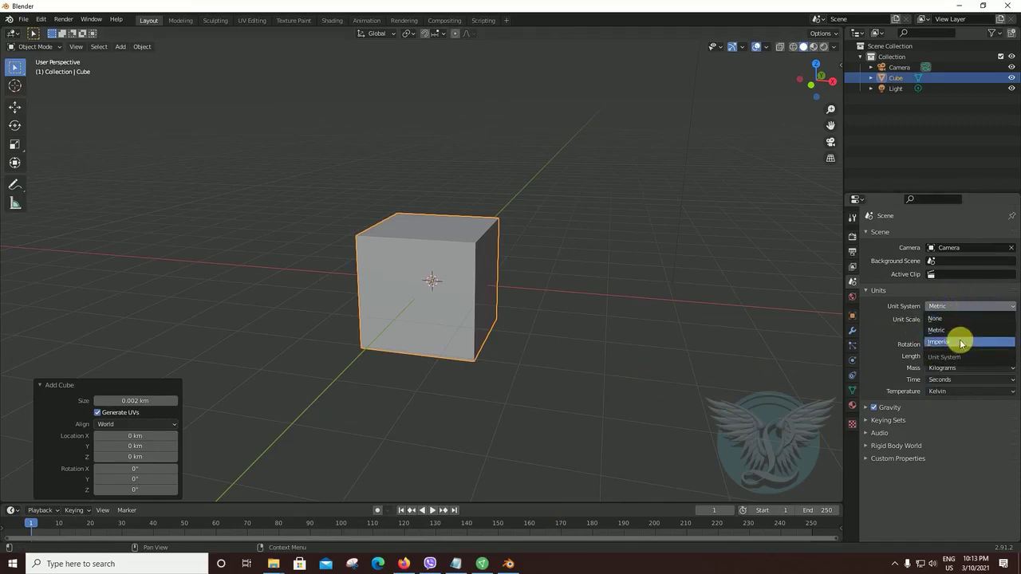
pyautogui.click(957, 342)
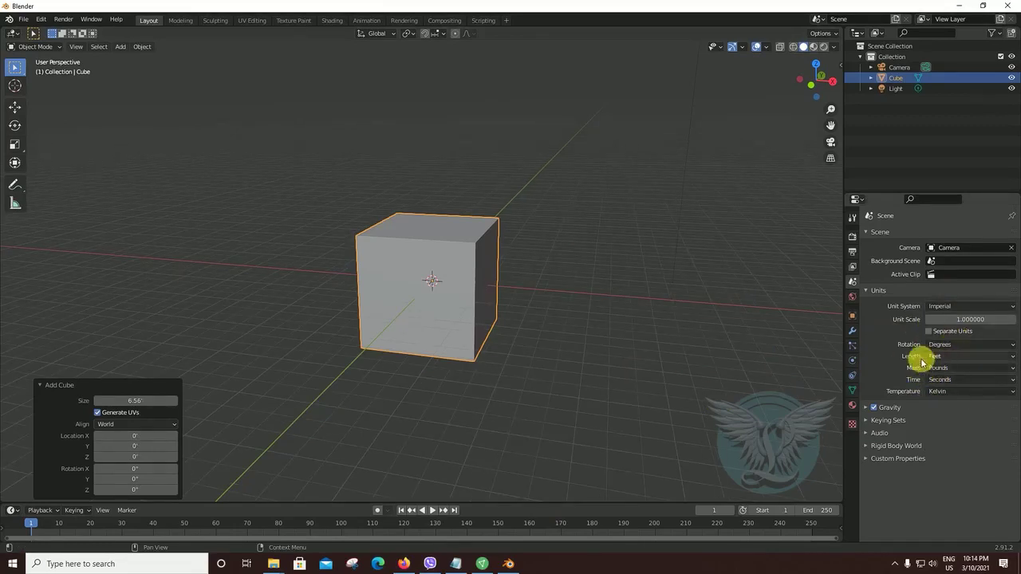
pyautogui.click(968, 357)
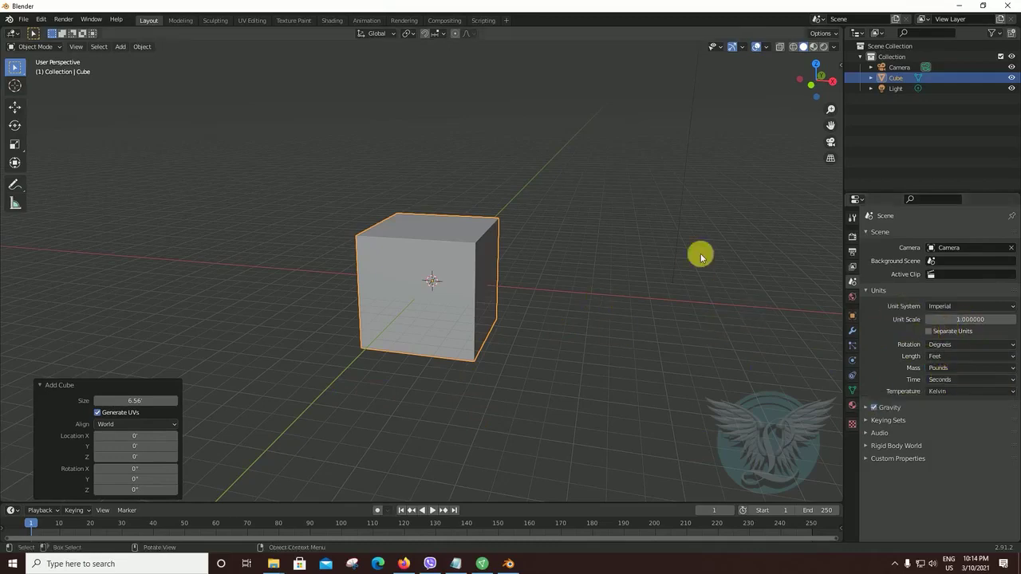
pyautogui.click(968, 307)
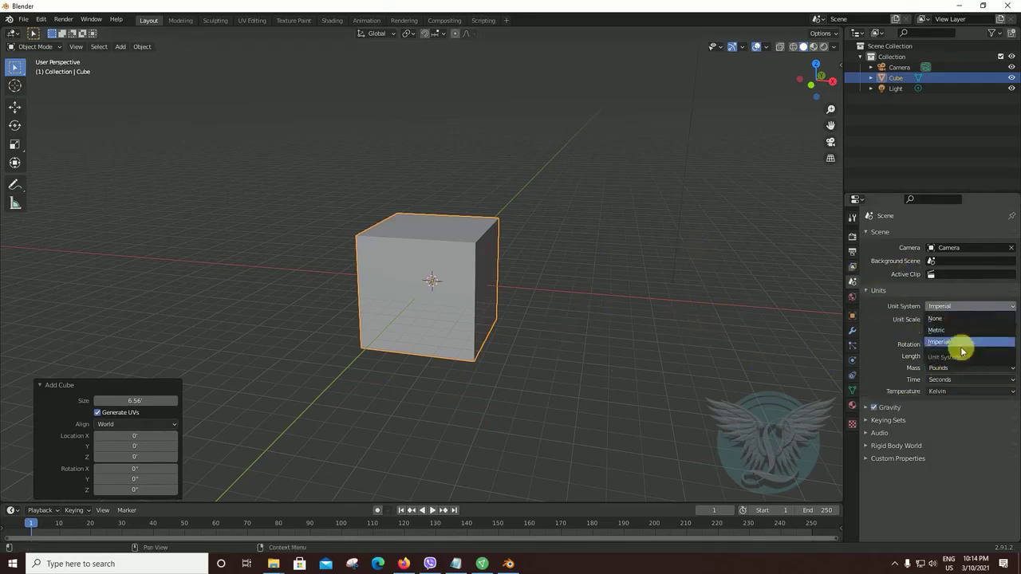
pyautogui.click(961, 330)
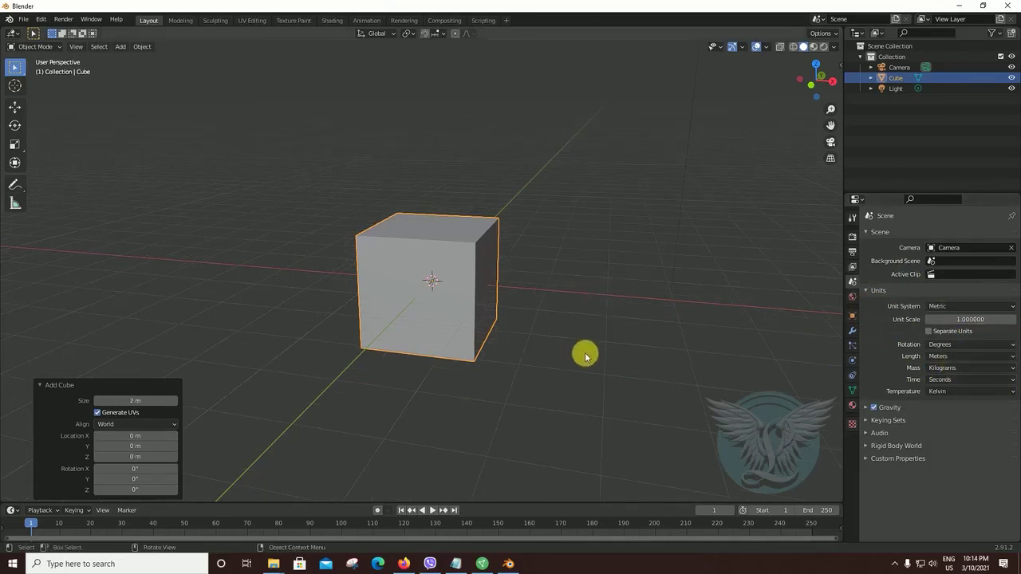
# Step: Set the Add Cube size to 5 m and inspect the cube from several angles
pyautogui.moveTo(610, 374); pyautogui.dragTo(583, 374, button='middle')
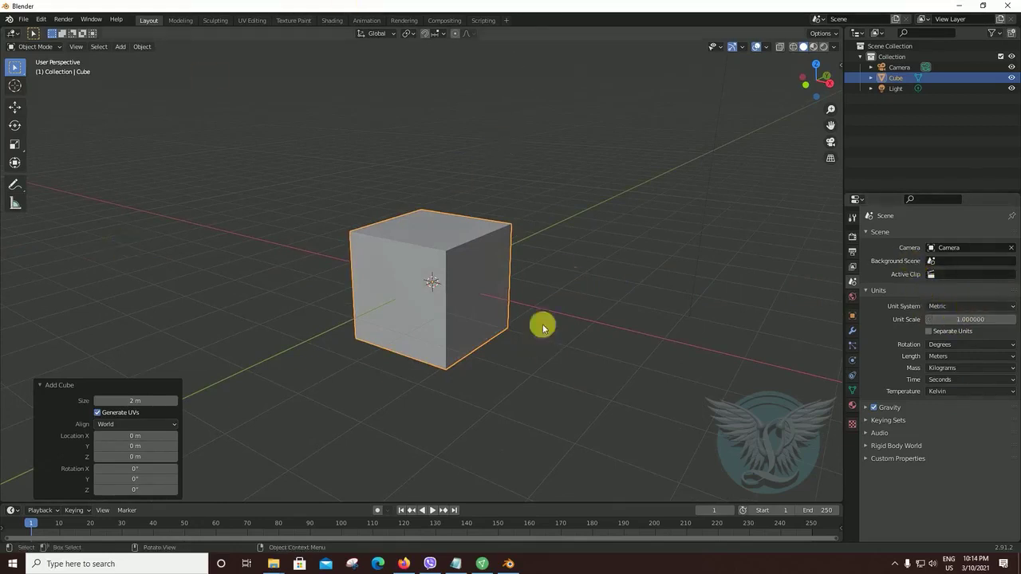
pyautogui.moveTo(545, 321)
pyautogui.mouseDown(button='middle')
pyautogui.moveTo(547, 345)
pyautogui.moveTo(349, 412)
pyautogui.mouseUp(button='middle')
pyautogui.click(142, 401)
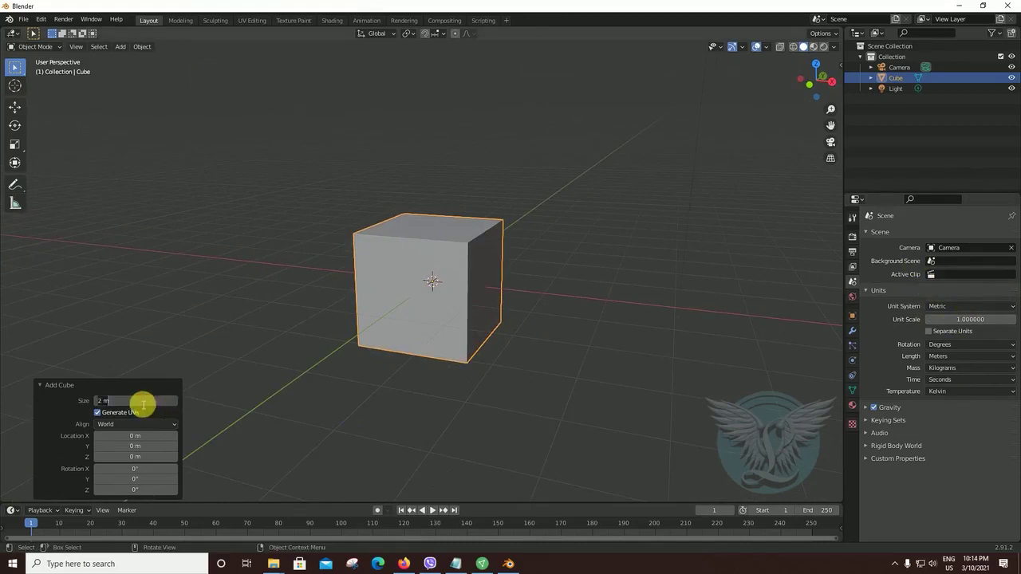
pyautogui.write('5')
pyautogui.press('Return')
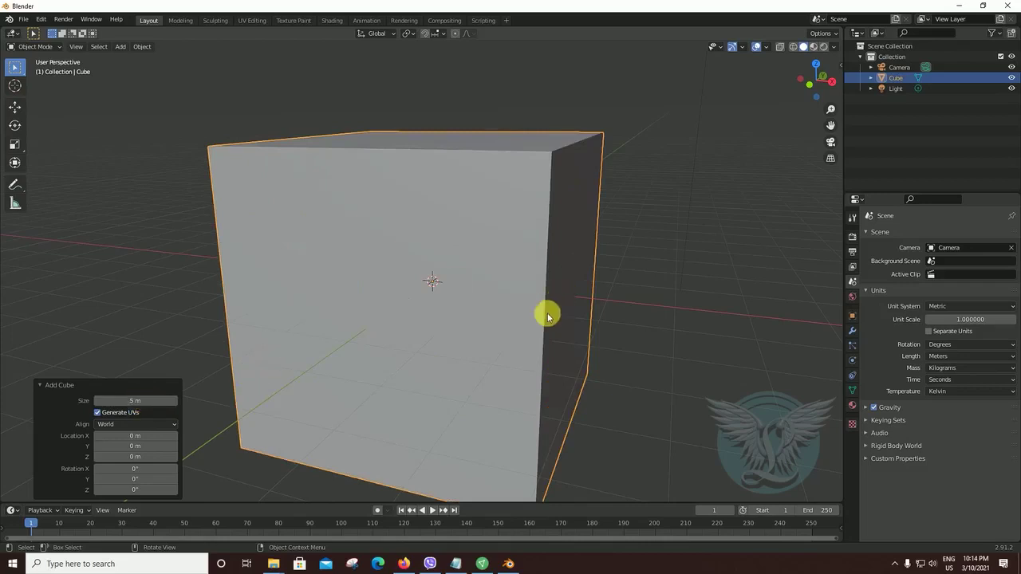
pyautogui.scroll(-2, 548, 316)
pyautogui.scroll(-1, 545, 332)
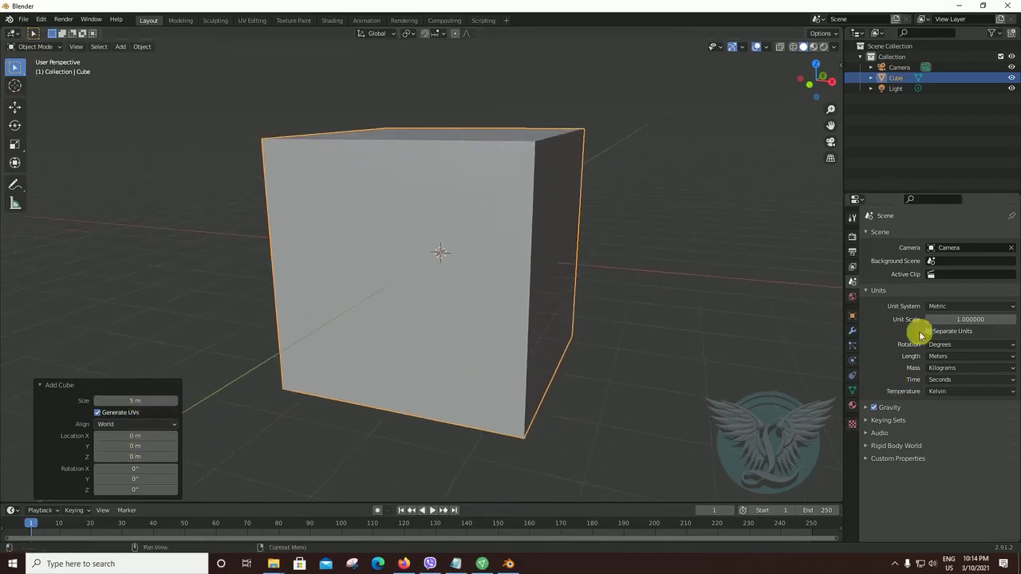
pyautogui.moveTo(704, 277)
pyautogui.mouseDown(button='middle')
pyautogui.moveTo(693, 305)
pyautogui.moveTo(786, 148)
pyautogui.mouseUp(button='middle')
pyautogui.moveTo(688, 298)
pyautogui.mouseDown(button='middle')
pyautogui.moveTo(647, 292)
pyautogui.moveTo(636, 332)
pyautogui.moveTo(664, 321)
pyautogui.moveTo(679, 335)
pyautogui.moveTo(599, 326)
pyautogui.mouseUp(button='middle')
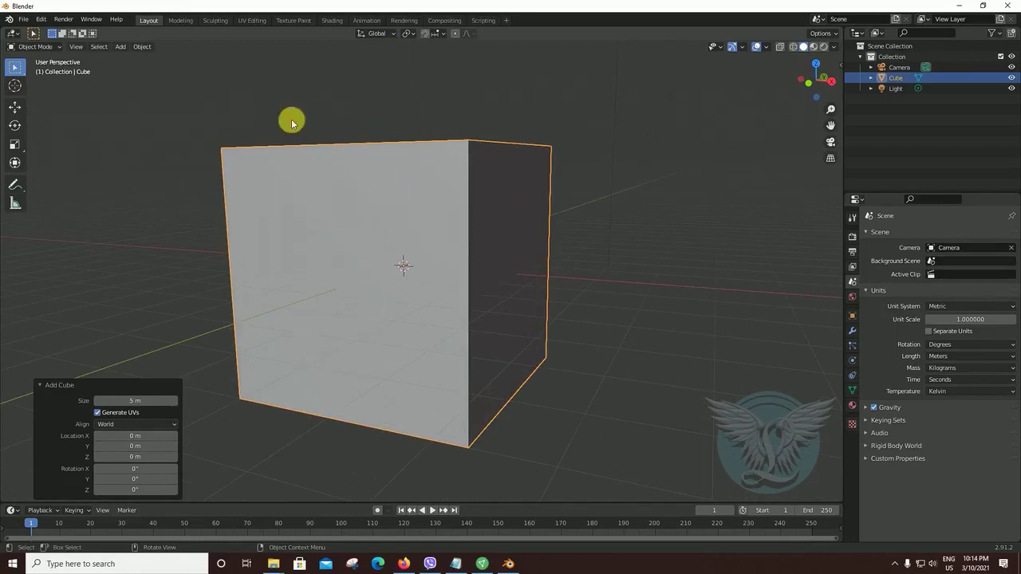
pyautogui.moveTo(411, 173)
pyautogui.mouseDown(button='middle')
pyautogui.moveTo(476, 283)
pyautogui.moveTo(510, 271)
pyautogui.moveTo(543, 302)
pyautogui.mouseUp(button='middle')
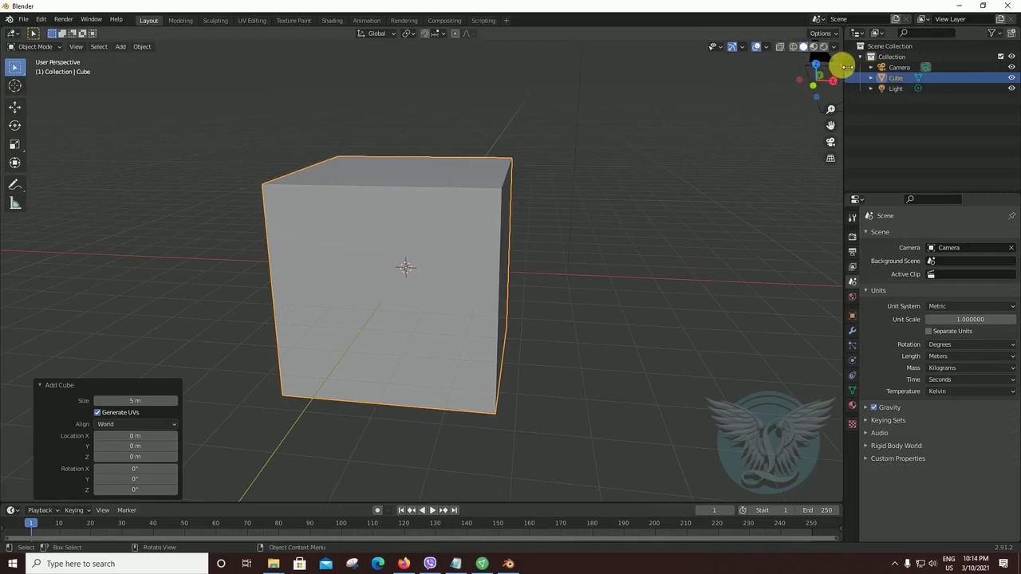
# Step: Show the N sidebar's Transform values with the 5 m dimensions and begin editing Dimensions Z
pyautogui.click(826, 68)
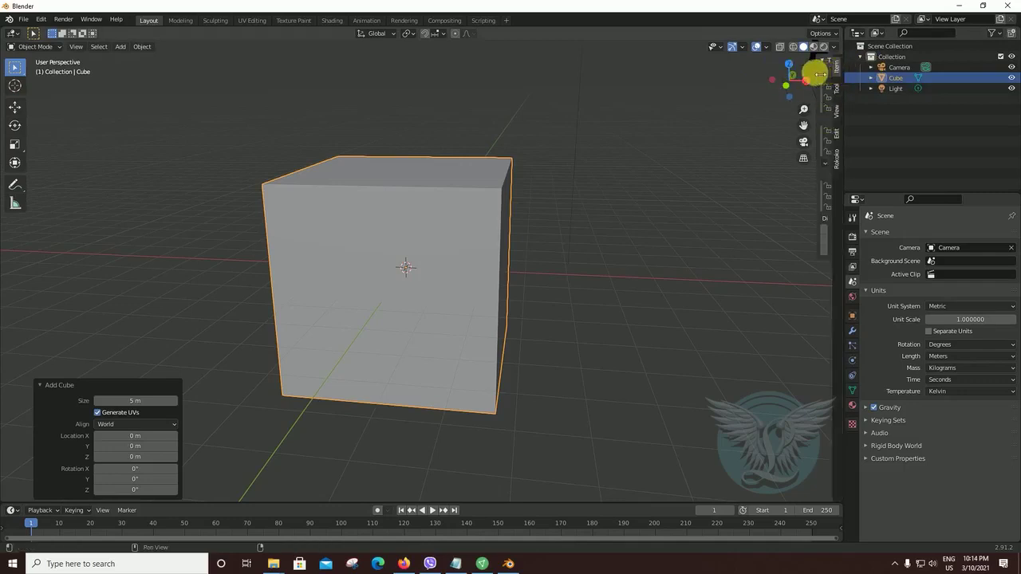
pyautogui.moveTo(819, 75); pyautogui.dragTo(713, 80)
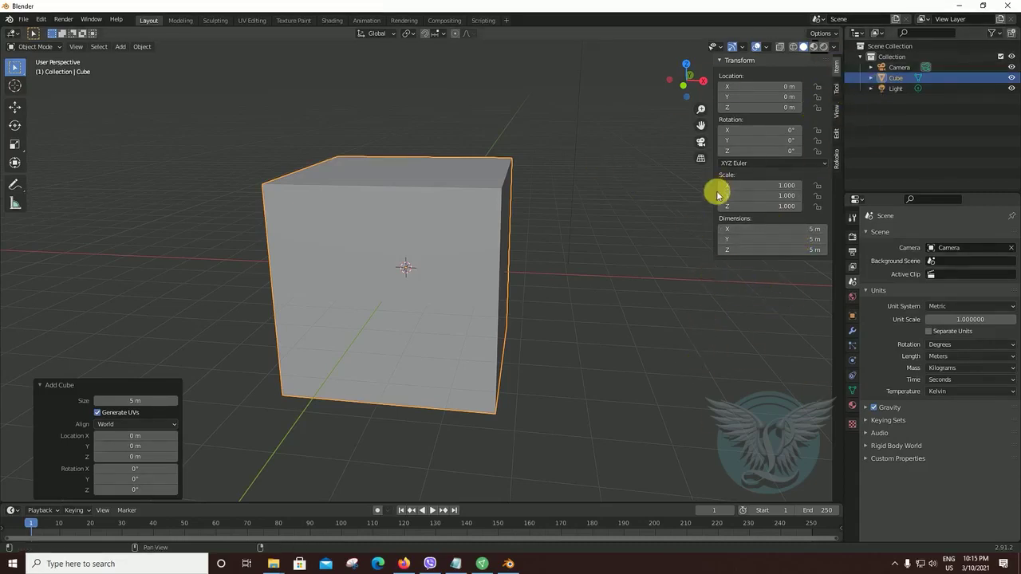
pyautogui.press('n')
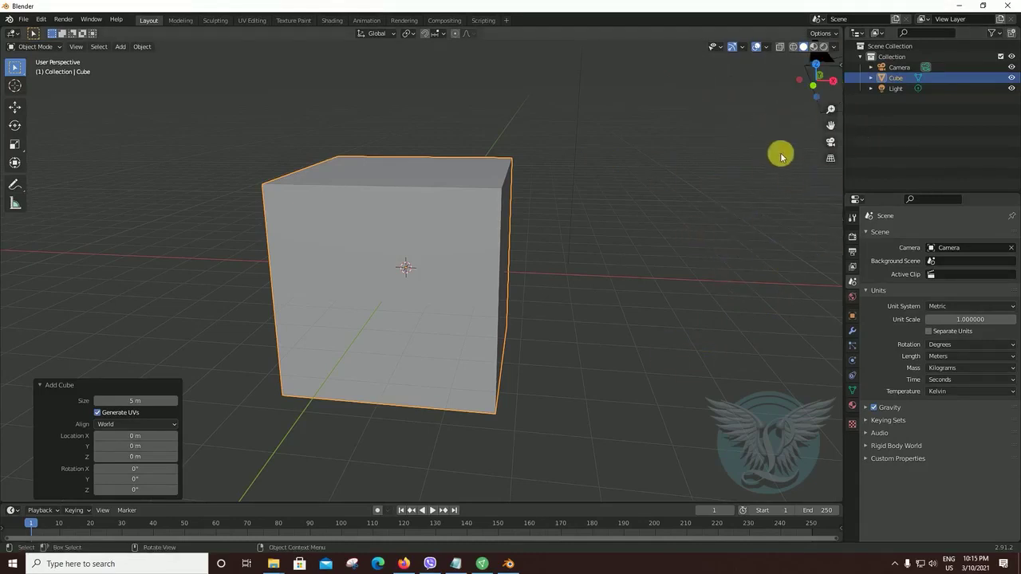
pyautogui.press('n')
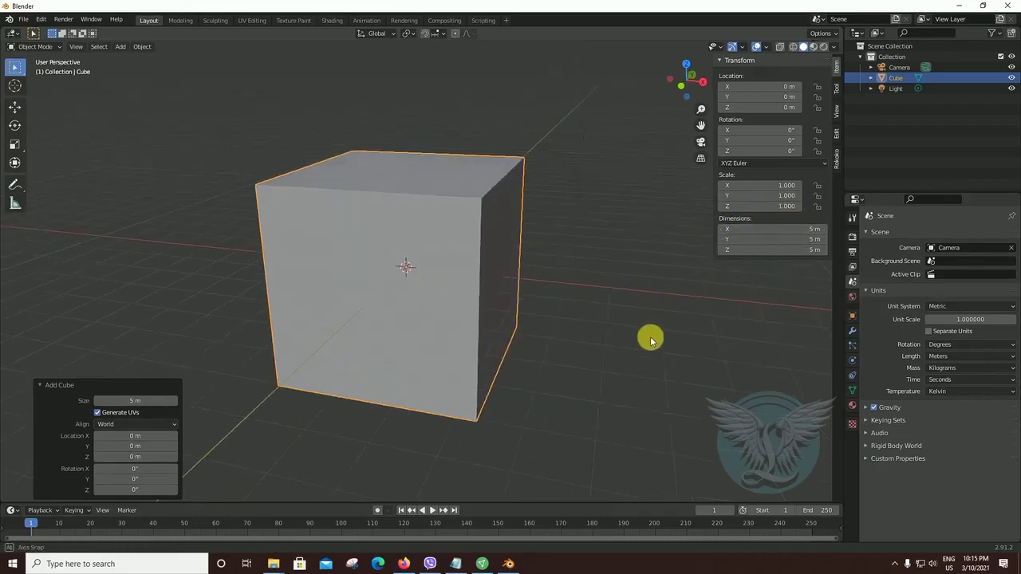
pyautogui.moveTo(558, 319)
pyautogui.mouseDown(button='middle')
pyautogui.moveTo(527, 333)
pyautogui.moveTo(592, 337)
pyautogui.moveTo(694, 251)
pyautogui.moveTo(567, 317)
pyautogui.moveTo(703, 259)
pyautogui.mouseUp(button='middle')
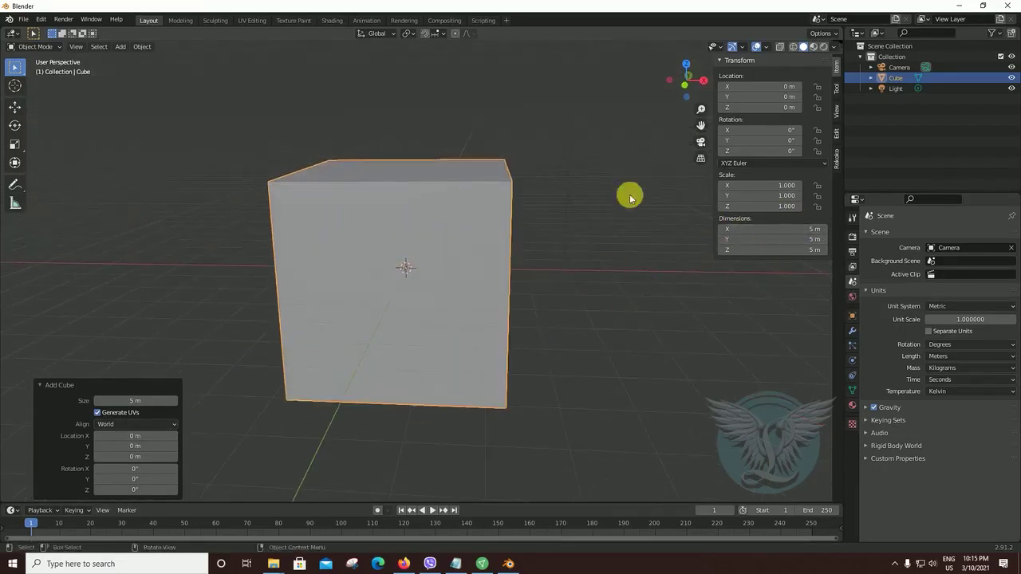
pyautogui.click(761, 252)
pyautogui.write('3')
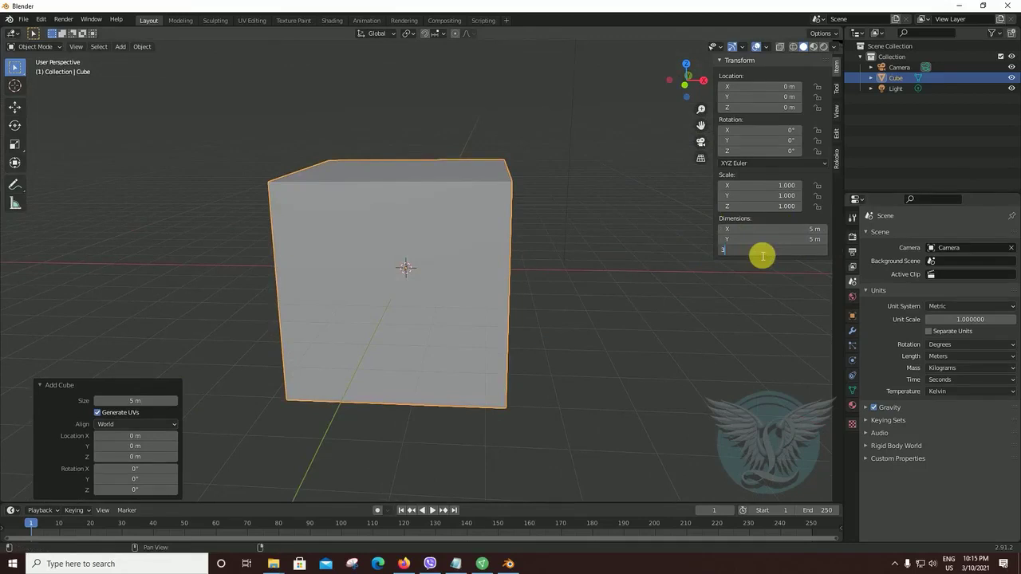
# Step: Set the block's dimensions to Z 3 m, Y 2 m and X 2 m
pyautogui.press('Return')
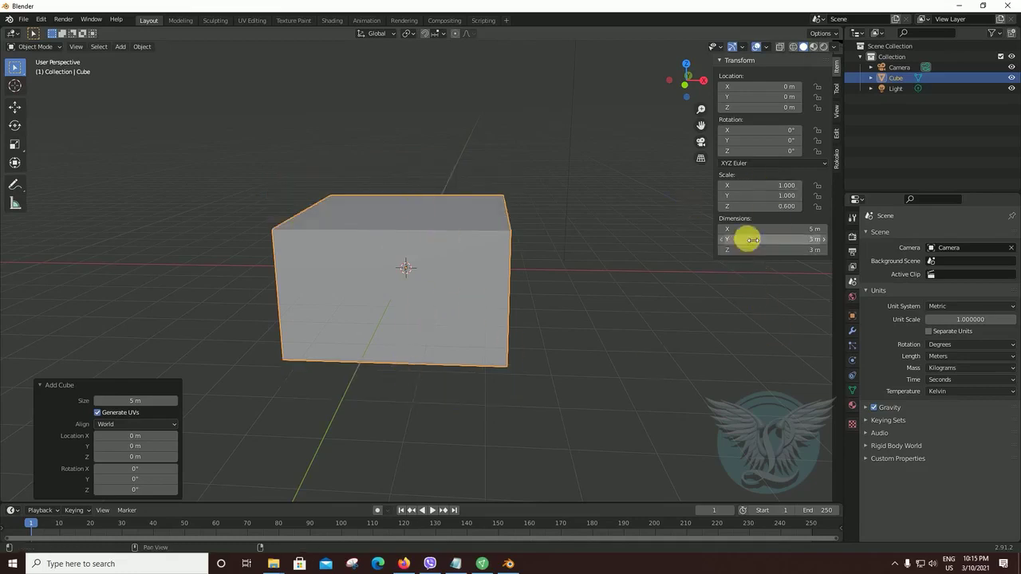
pyautogui.click(752, 239)
pyautogui.write('2')
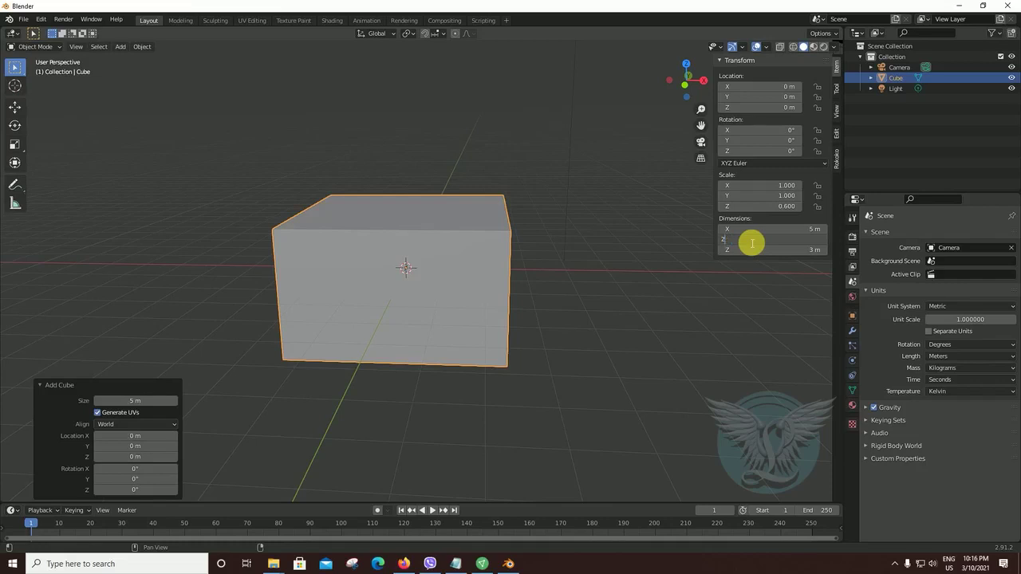
pyautogui.press('Return')
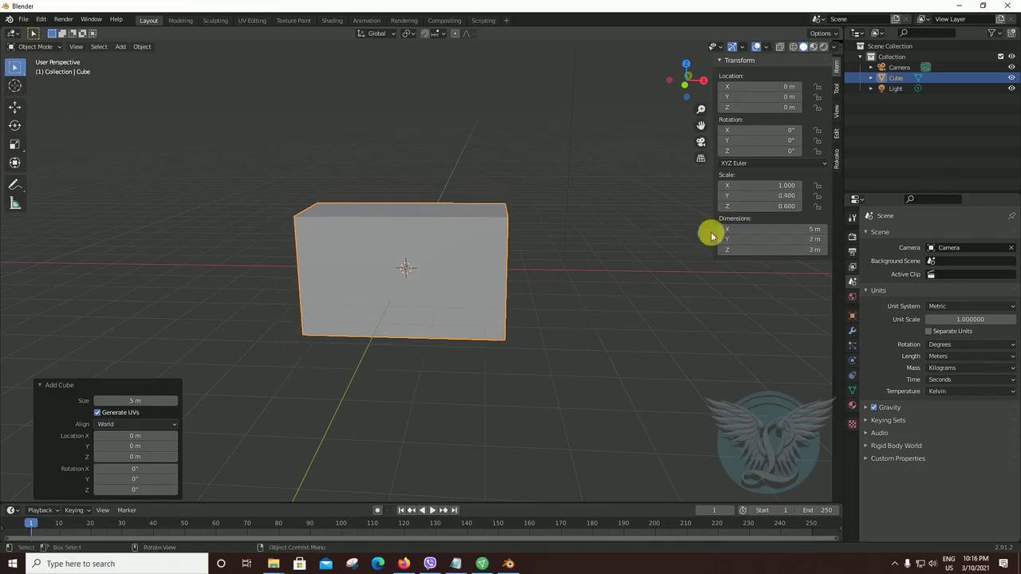
pyautogui.click(770, 230)
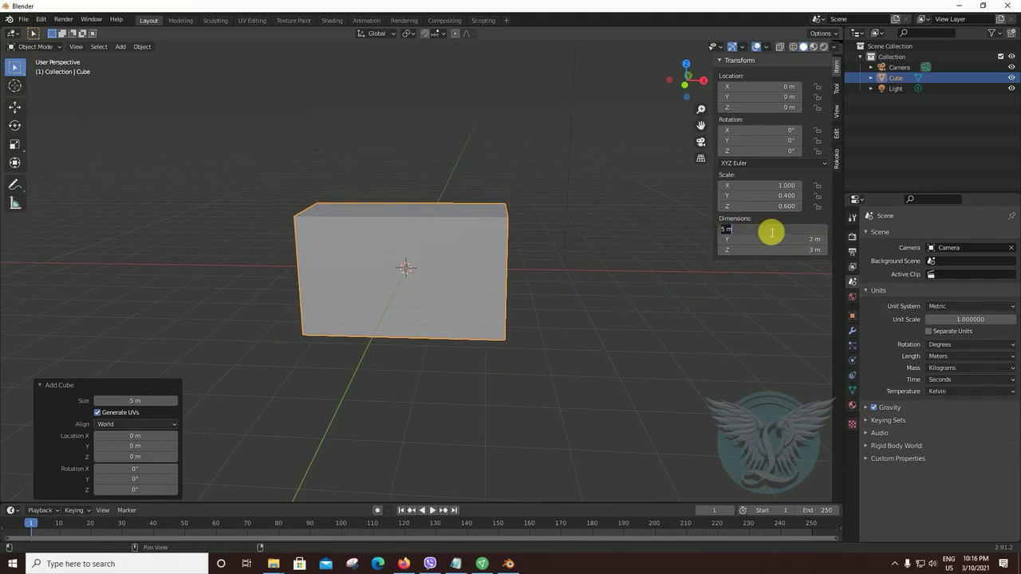
pyautogui.write('2')
pyautogui.press('Return')
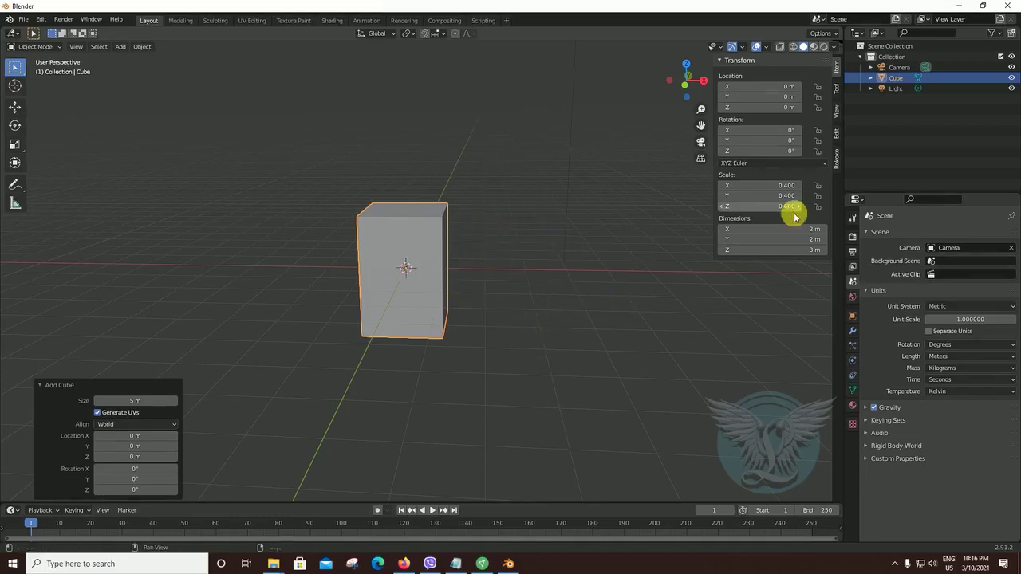
# Step: Orbit around the tall 2 × 2 × 3 m block to inspect it from several sides
pyautogui.moveTo(483, 333)
pyautogui.mouseDown(button='middle')
pyautogui.moveTo(415, 315)
pyautogui.moveTo(782, 250)
pyautogui.mouseUp(button='middle')
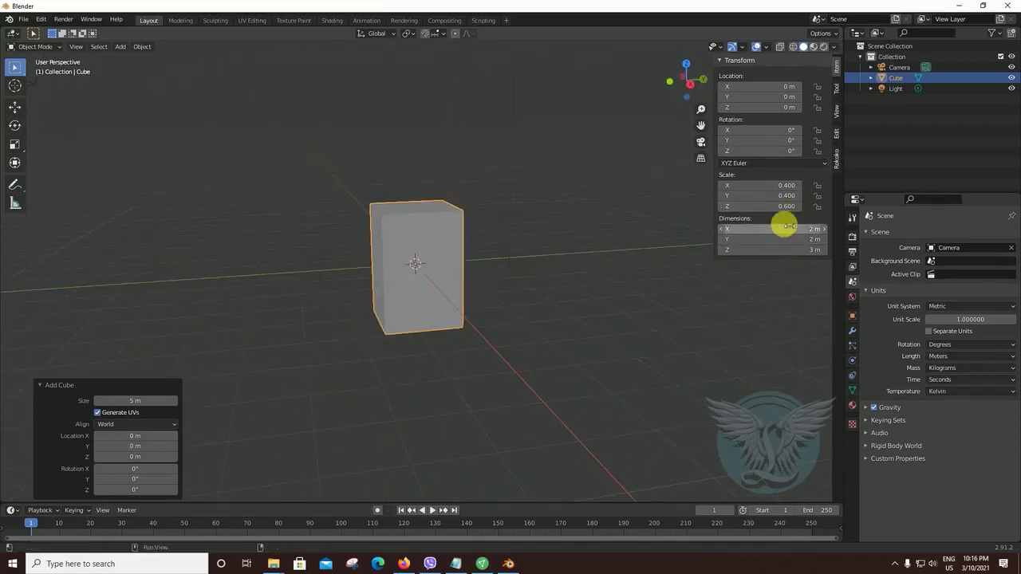
pyautogui.moveTo(406, 367)
pyautogui.mouseDown(button='middle')
pyautogui.moveTo(433, 378)
pyautogui.moveTo(742, 276)
pyautogui.mouseUp(button='middle')
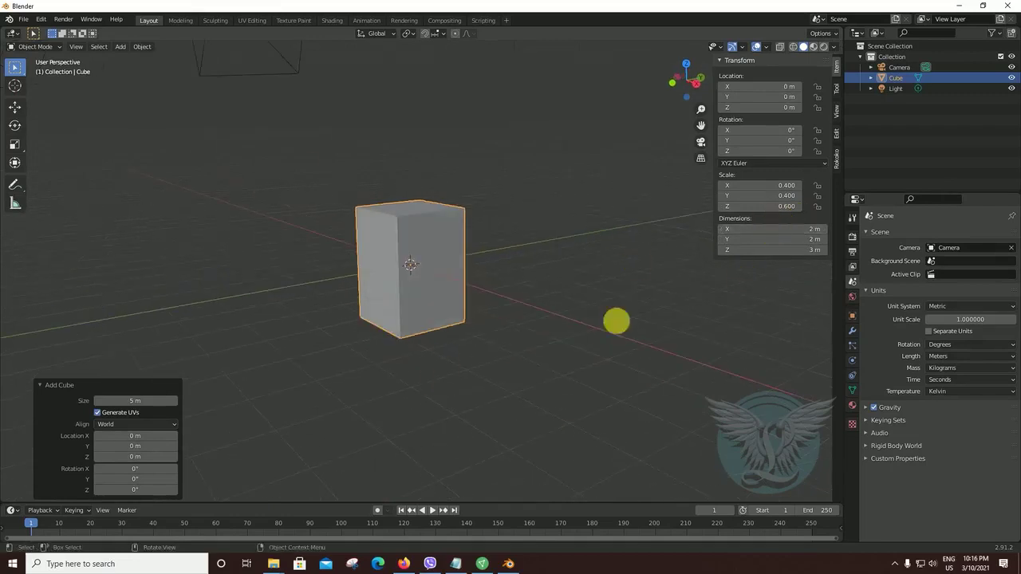
pyautogui.moveTo(476, 346)
pyautogui.mouseDown(button='middle')
pyautogui.moveTo(488, 351)
pyautogui.moveTo(451, 392)
pyautogui.moveTo(458, 399)
pyautogui.moveTo(752, 255)
pyautogui.mouseUp(button='middle')
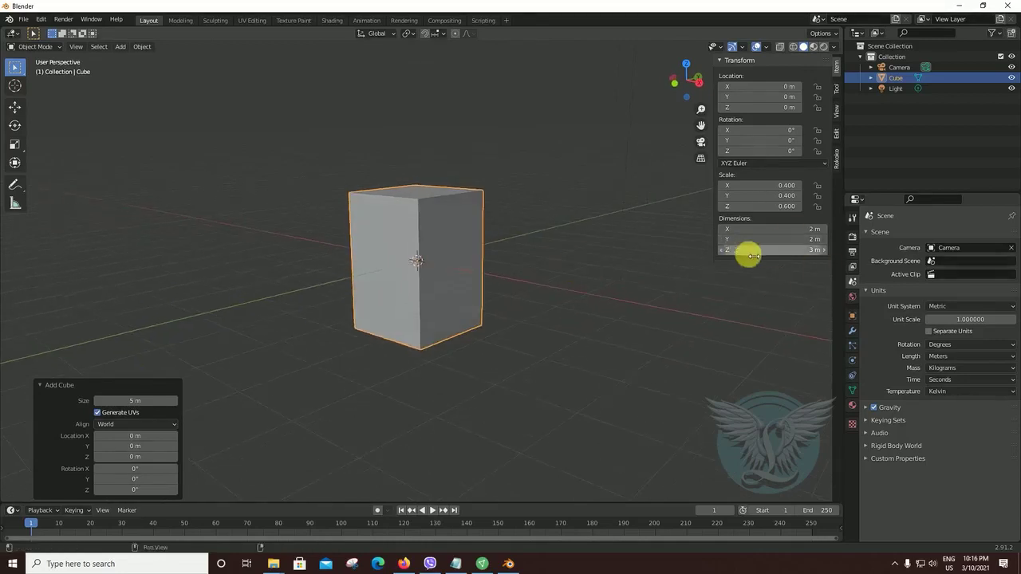
pyautogui.moveTo(468, 367); pyautogui.dragTo(484, 362, button='middle')
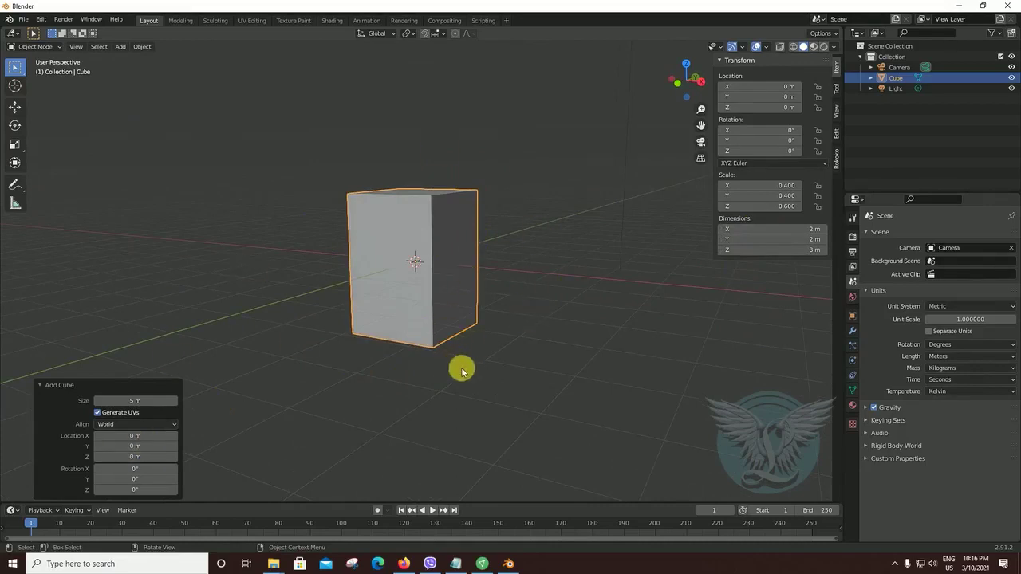
pyautogui.moveTo(460, 370); pyautogui.dragTo(513, 341, button='middle')
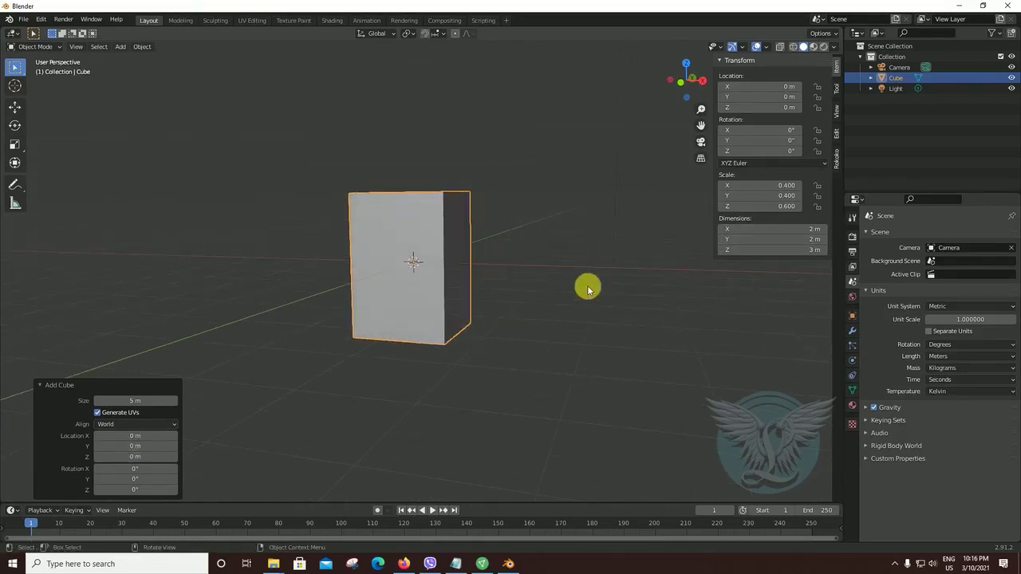
pyautogui.press('c')
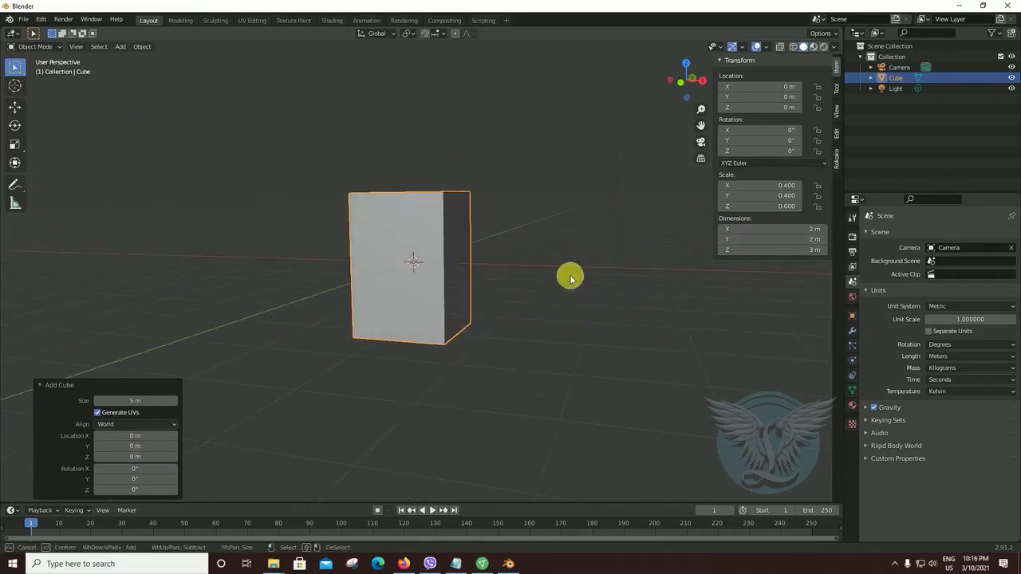
pyautogui.rightClick(565, 283)
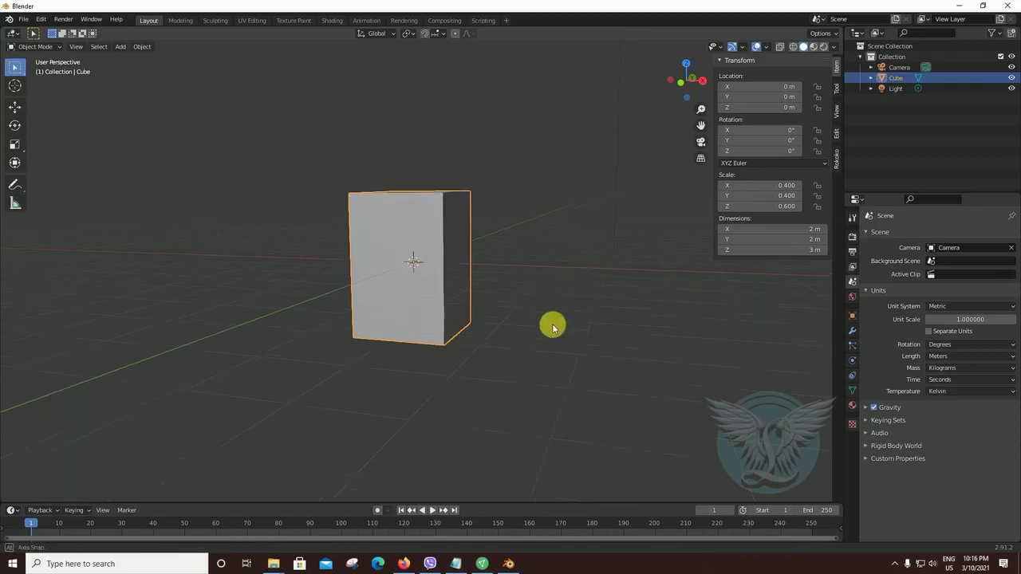
pyautogui.moveTo(550, 326)
pyautogui.mouseDown(button='middle')
pyautogui.moveTo(586, 339)
pyautogui.moveTo(471, 325)
pyautogui.mouseUp(button='middle')
# Step: Close the N sidebar, bring the camera into view and reselect the block
pyautogui.press('n')
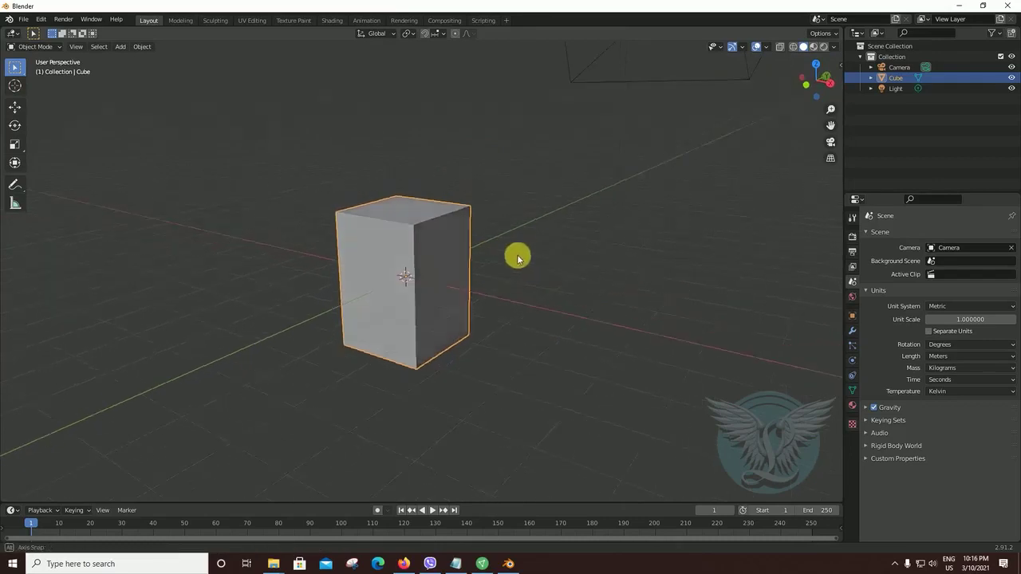
pyautogui.moveTo(519, 257); pyautogui.dragTo(518, 256, button='middle')
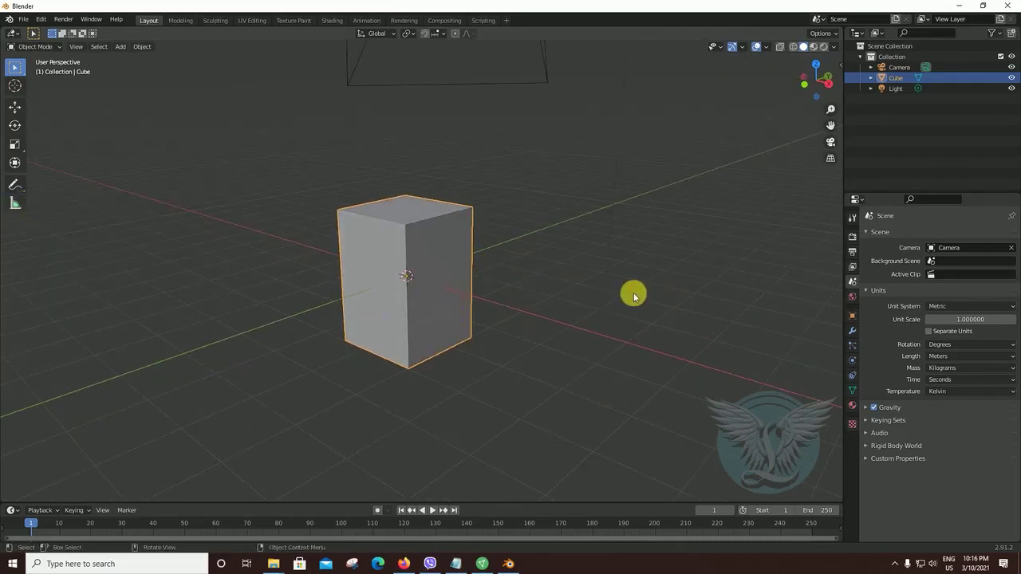
pyautogui.moveTo(567, 321)
pyautogui.mouseDown(button='middle')
pyautogui.moveTo(547, 349)
pyautogui.moveTo(563, 350)
pyautogui.moveTo(551, 349)
pyautogui.mouseUp(button='middle')
pyautogui.moveTo(478, 358); pyautogui.dragTo(426, 268, button='middle')
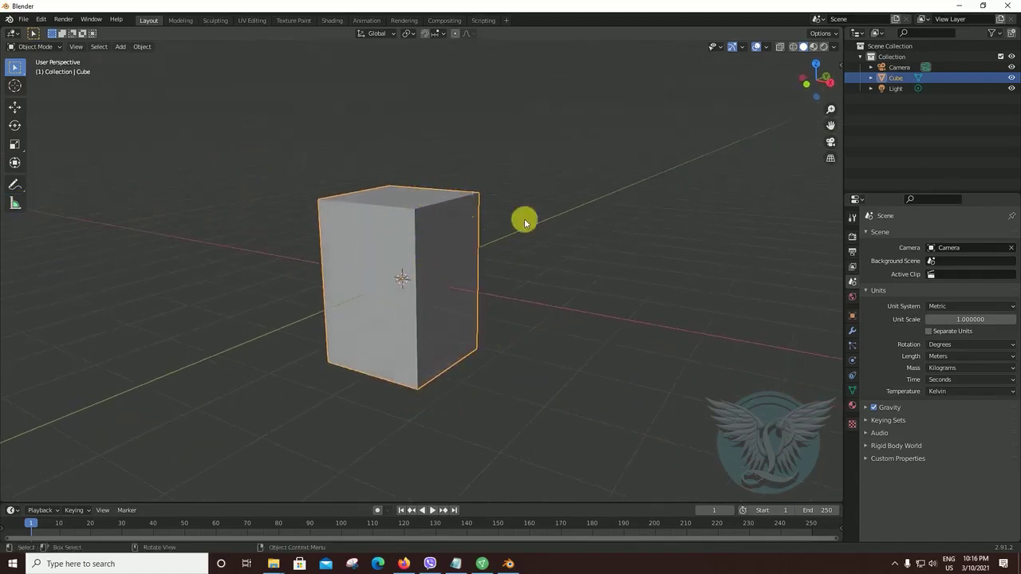
pyautogui.moveTo(553, 335)
pyautogui.mouseDown(button='middle')
pyautogui.moveTo(584, 337)
pyautogui.moveTo(521, 217)
pyautogui.moveTo(470, 260)
pyautogui.moveTo(558, 255)
pyautogui.moveTo(547, 328)
pyautogui.moveTo(569, 330)
pyautogui.moveTo(592, 307)
pyautogui.mouseUp(button='middle')
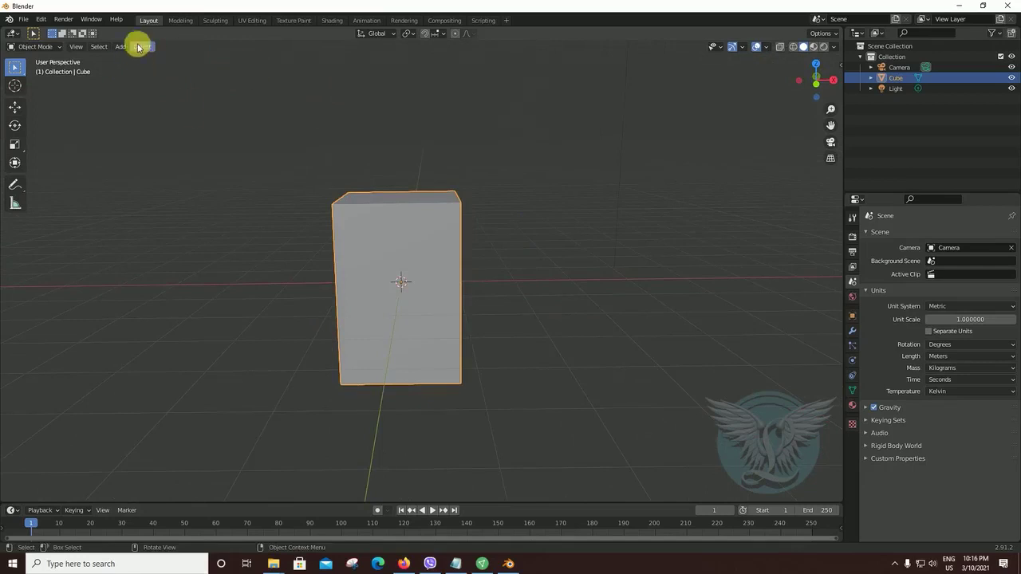
pyautogui.click(556, 296)
pyautogui.click(457, 324)
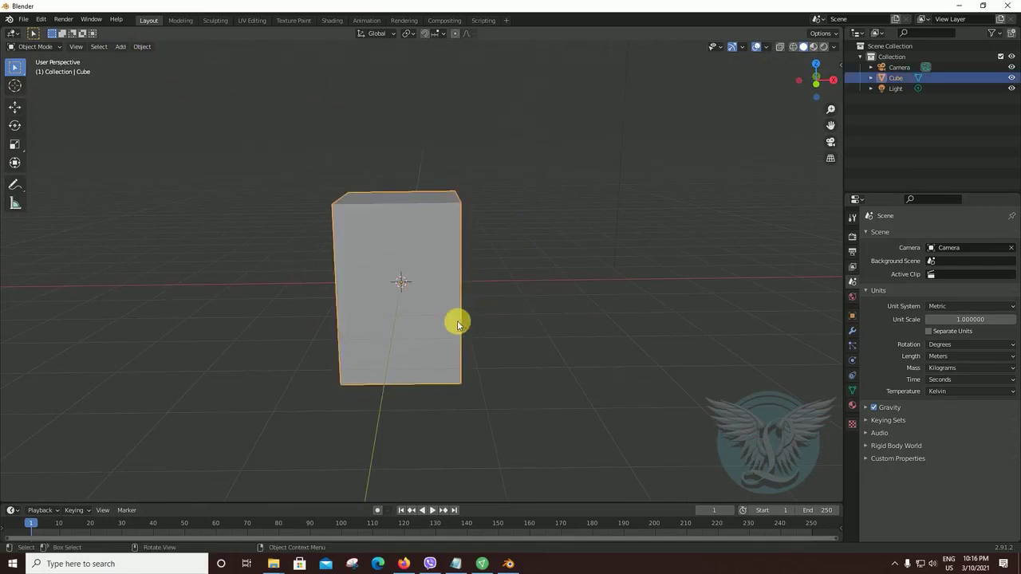
pyautogui.moveTo(535, 353); pyautogui.dragTo(536, 356, button='middle')
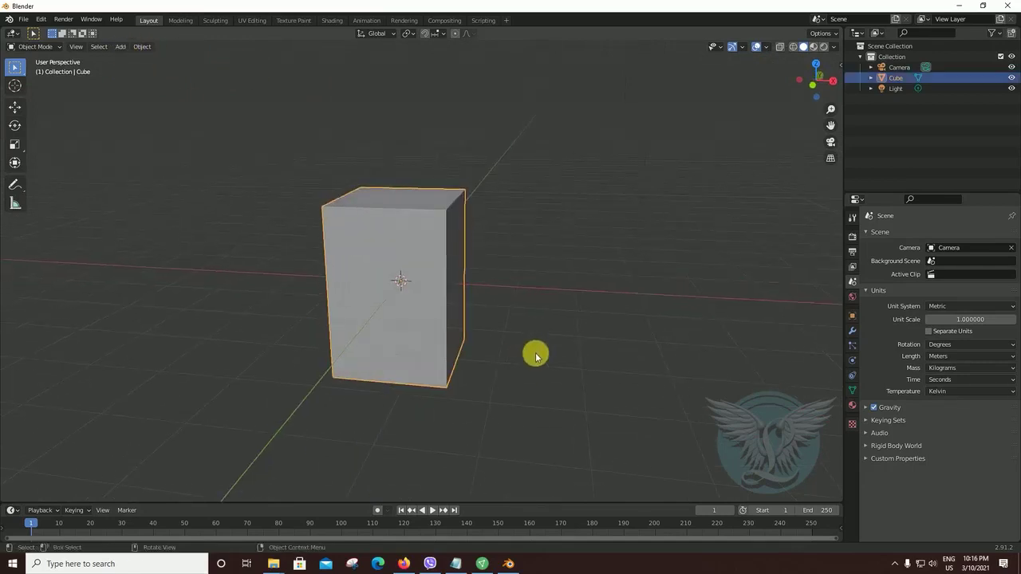
# Step: Delete the tall block and add a new cube mesh at the origin
pyautogui.press('x')
pyautogui.click(534, 353)
pyautogui.click(120, 48)
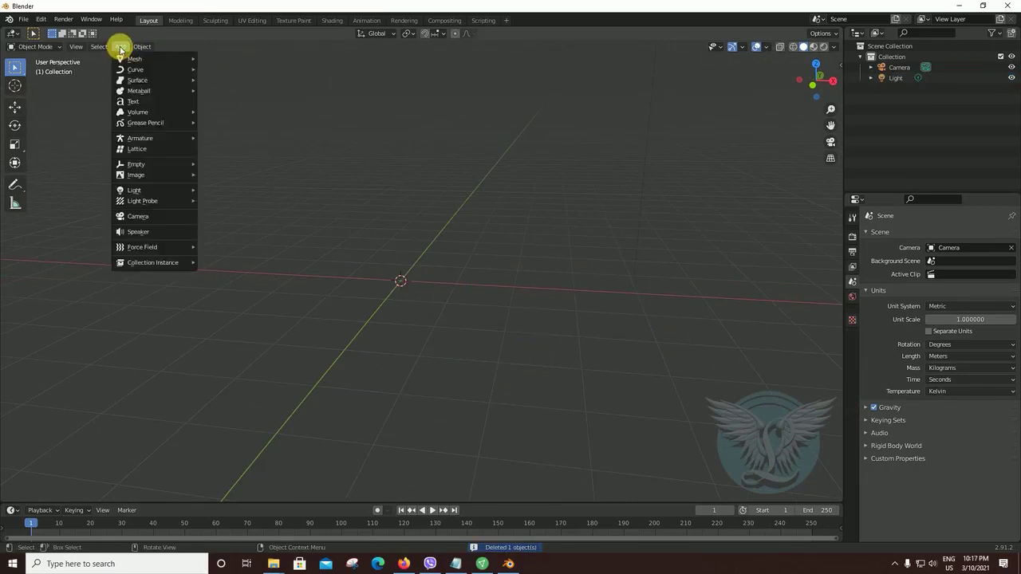
pyautogui.click(239, 69)
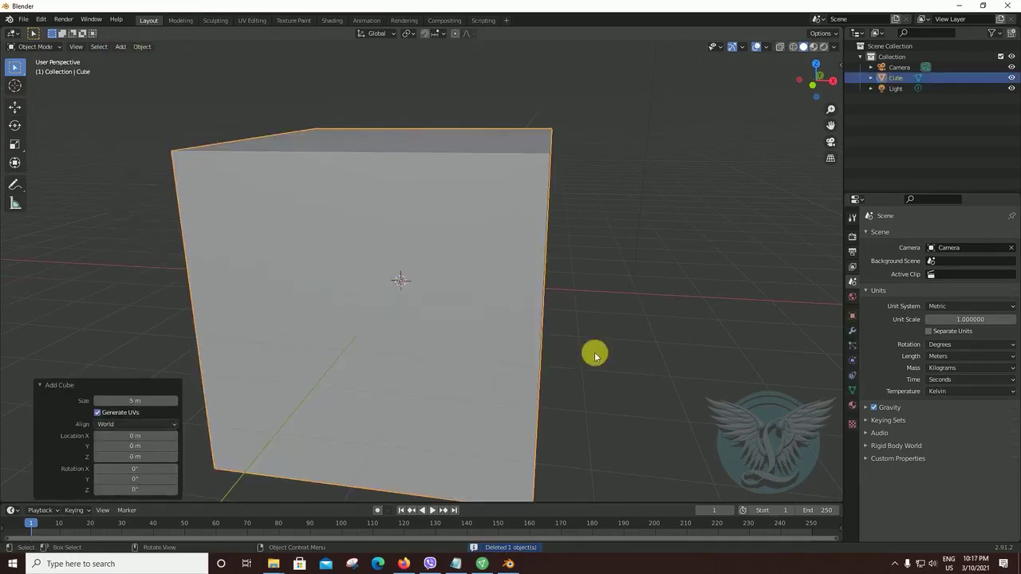
pyautogui.scroll(-3, 582, 317)
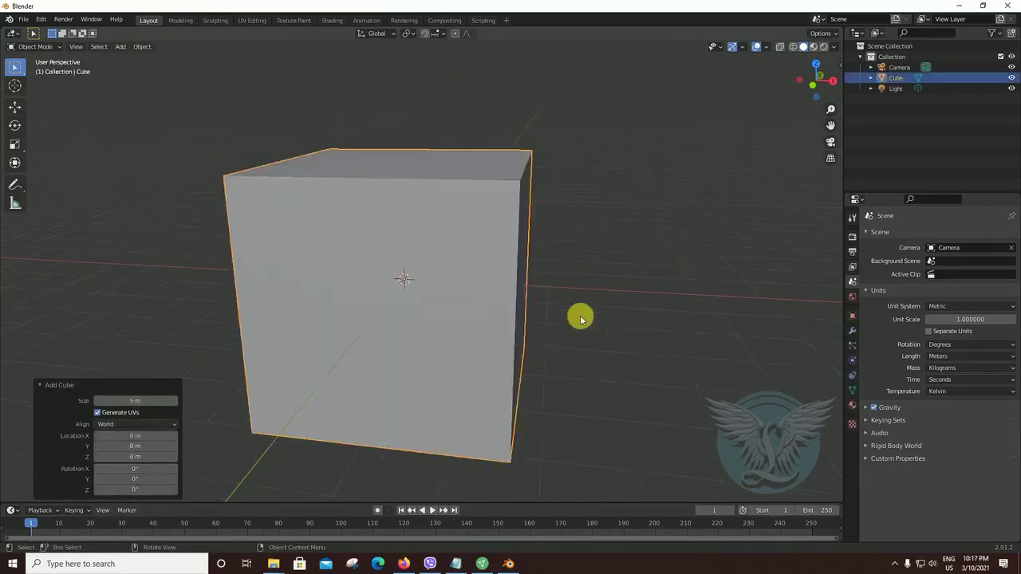
pyautogui.moveTo(581, 317); pyautogui.dragTo(549, 314, button='middle')
# Step: Set the new cube's size to 2 m and orbit to a low front-on view
pyautogui.click(135, 401)
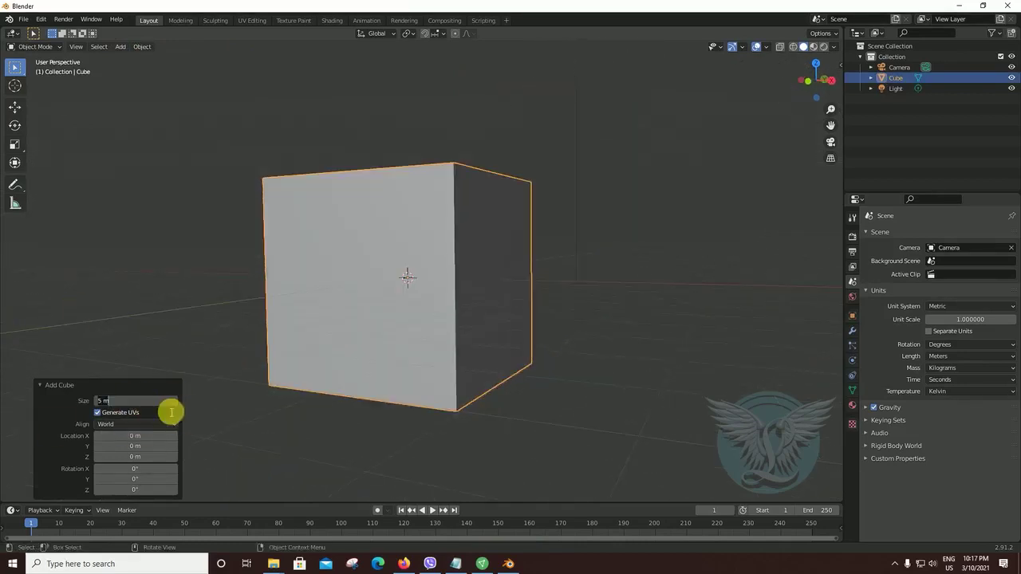
pyautogui.write('2')
pyautogui.press('Return')
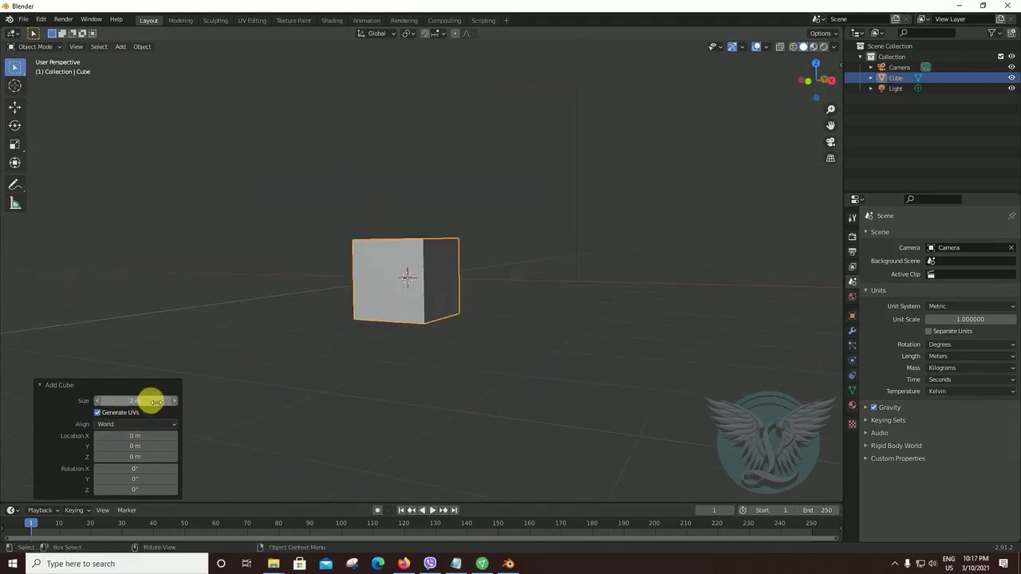
pyautogui.moveTo(497, 340)
pyautogui.mouseDown(button='middle')
pyautogui.moveTo(469, 369)
pyautogui.moveTo(485, 353)
pyautogui.mouseUp(button='middle')
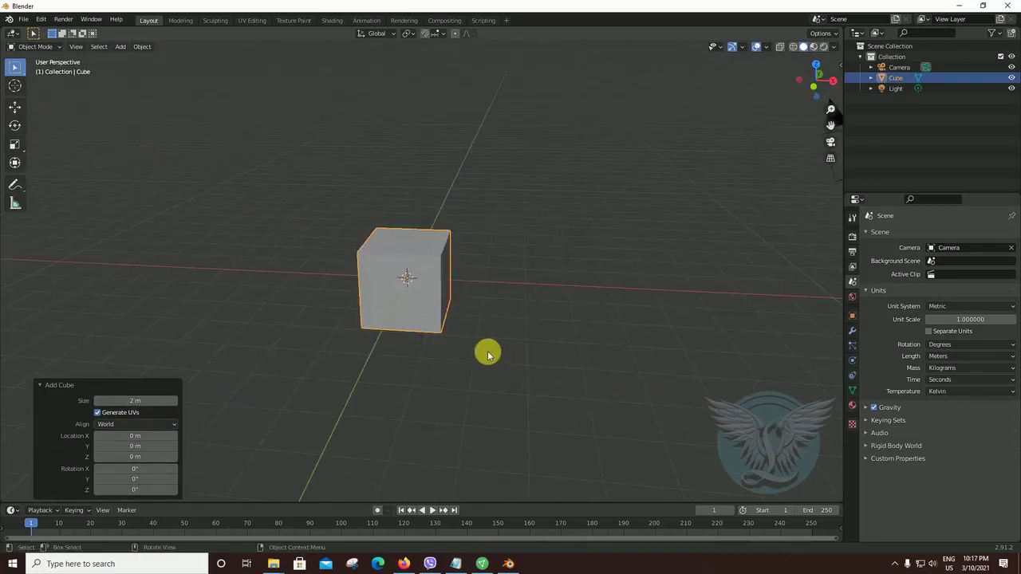
pyautogui.scroll(3, 420, 401)
pyautogui.moveTo(419, 401)
pyautogui.mouseDown(button='middle')
pyautogui.moveTo(563, 358)
pyautogui.moveTo(408, 364)
pyautogui.moveTo(559, 354)
pyautogui.moveTo(525, 362)
pyautogui.moveTo(535, 360)
pyautogui.moveTo(496, 399)
pyautogui.moveTo(542, 378)
pyautogui.moveTo(540, 405)
pyautogui.moveTo(531, 407)
pyautogui.mouseUp(button='middle')
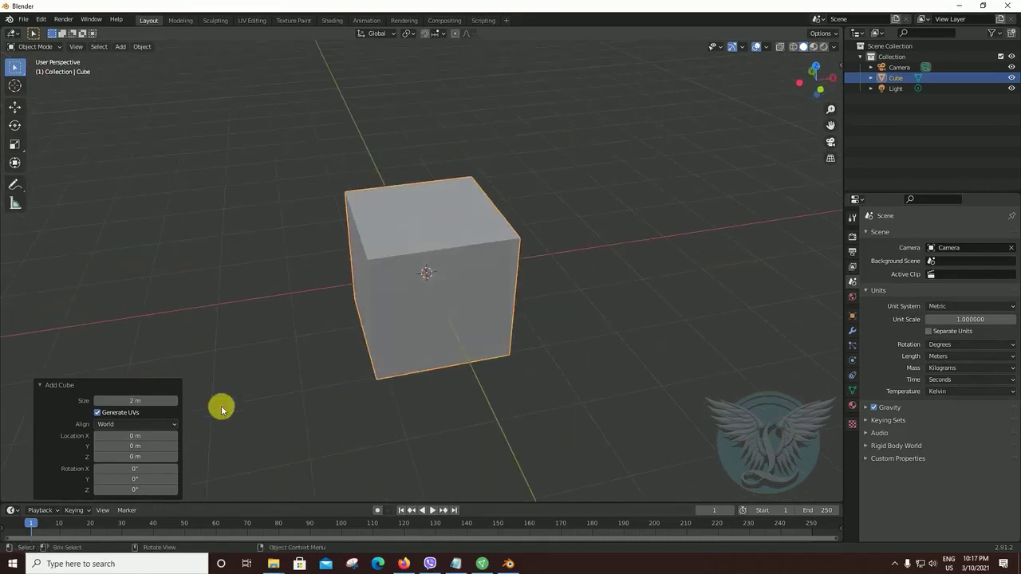
pyautogui.moveTo(588, 360)
pyautogui.mouseDown(button='middle')
pyautogui.moveTo(551, 342)
pyautogui.moveTo(593, 320)
pyautogui.moveTo(527, 333)
pyautogui.moveTo(563, 362)
pyautogui.moveTo(577, 337)
pyautogui.moveTo(550, 327)
pyautogui.mouseUp(button='middle')
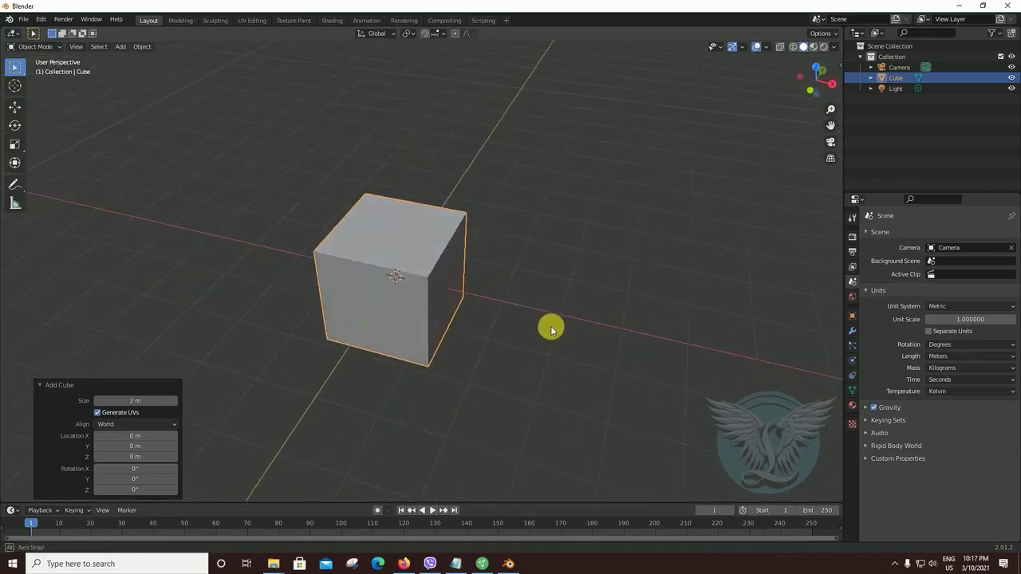
# Step: Switch the cube into Edit Mode and select all its geometry with A
pyautogui.click(36, 46)
pyautogui.click(33, 68)
pyautogui.moveTo(649, 371)
pyautogui.mouseDown(button='middle')
pyautogui.moveTo(553, 372)
pyautogui.moveTo(456, 337)
pyautogui.moveTo(606, 348)
pyautogui.mouseUp(button='middle')
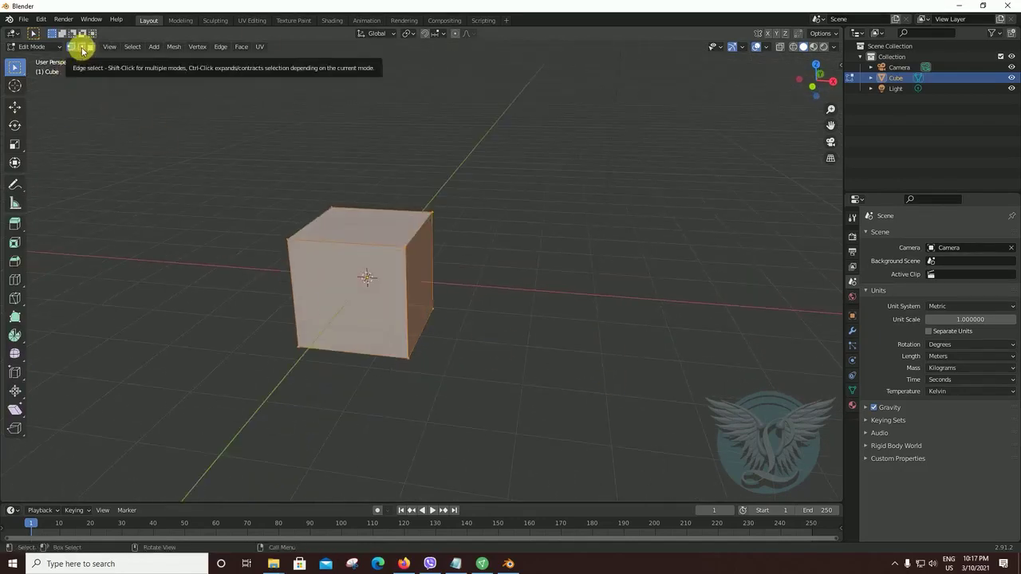
pyautogui.moveTo(455, 352)
pyautogui.mouseDown(button='middle')
pyautogui.moveTo(415, 315)
pyautogui.moveTo(451, 189)
pyautogui.mouseUp(button='middle')
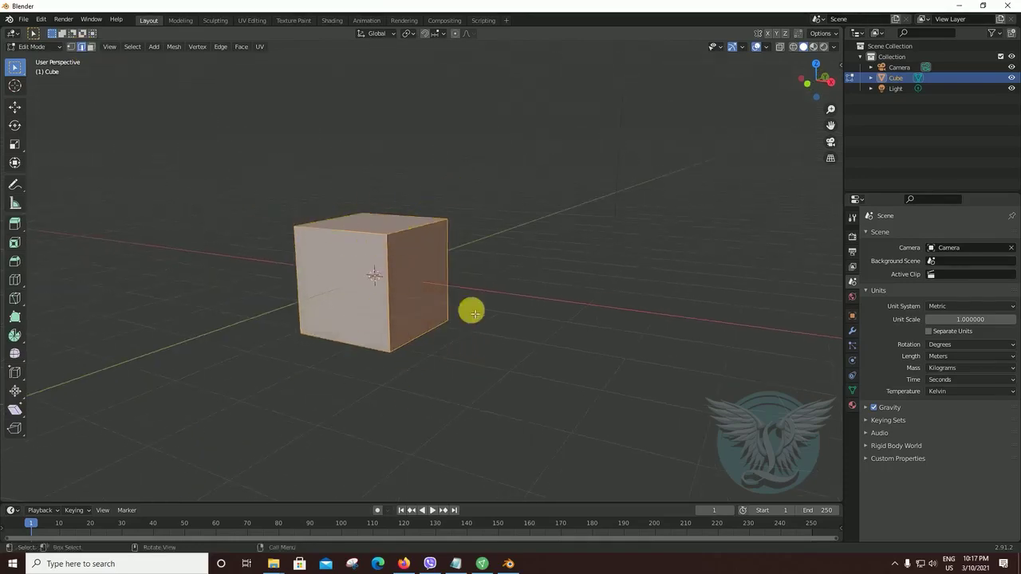
pyautogui.moveTo(274, 346)
pyautogui.mouseDown(button='middle')
pyautogui.moveTo(287, 380)
pyautogui.moveTo(485, 394)
pyautogui.moveTo(675, 353)
pyautogui.moveTo(517, 387)
pyautogui.moveTo(570, 396)
pyautogui.moveTo(422, 365)
pyautogui.moveTo(503, 232)
pyautogui.moveTo(531, 350)
pyautogui.mouseUp(button='middle')
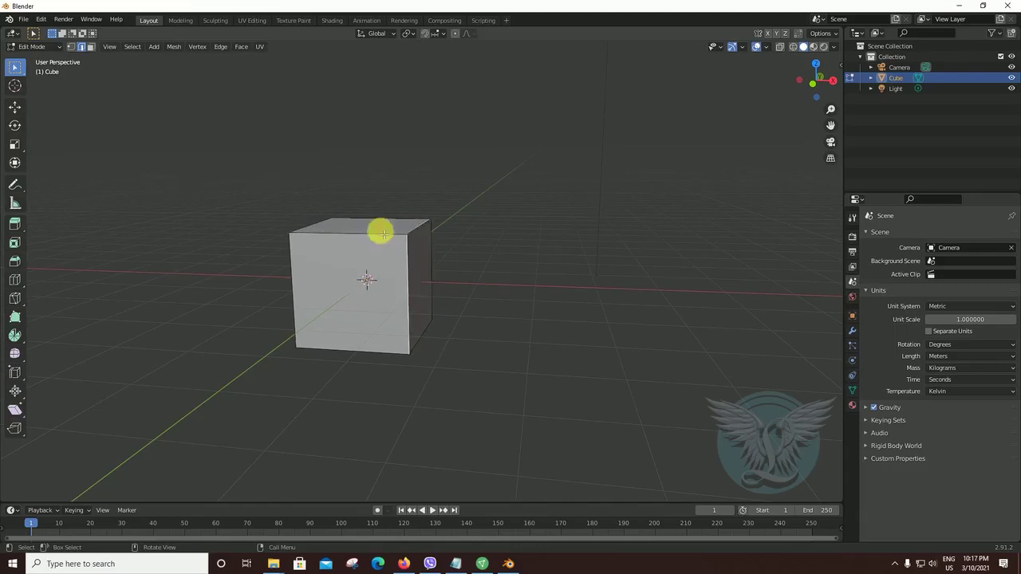
pyautogui.click(398, 256)
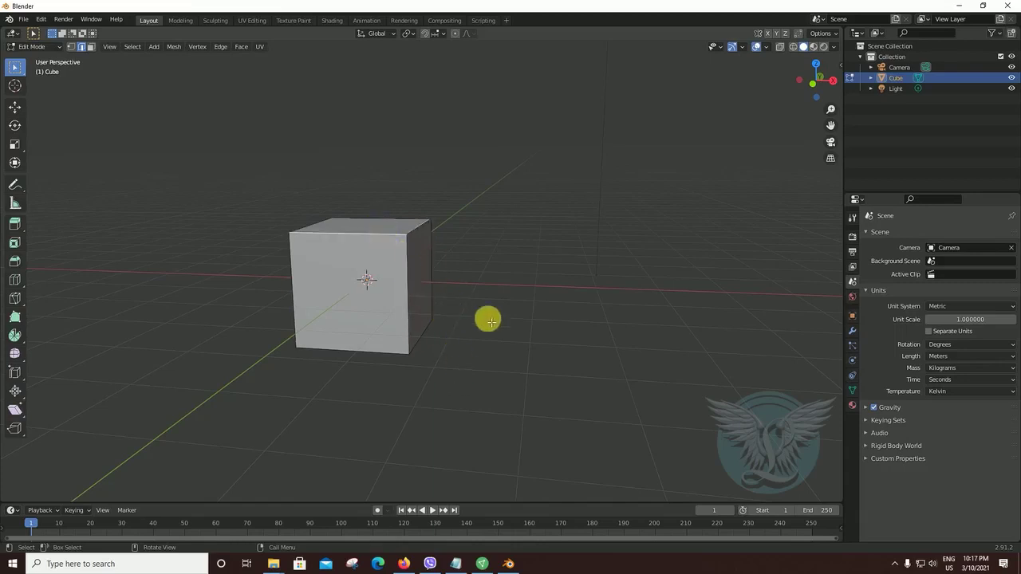
pyautogui.moveTo(504, 366)
pyautogui.mouseDown(button='middle')
pyautogui.moveTo(479, 381)
pyautogui.moveTo(421, 383)
pyautogui.moveTo(509, 375)
pyautogui.moveTo(511, 349)
pyautogui.moveTo(499, 358)
pyautogui.moveTo(545, 359)
pyautogui.moveTo(557, 327)
pyautogui.mouseUp(button='middle')
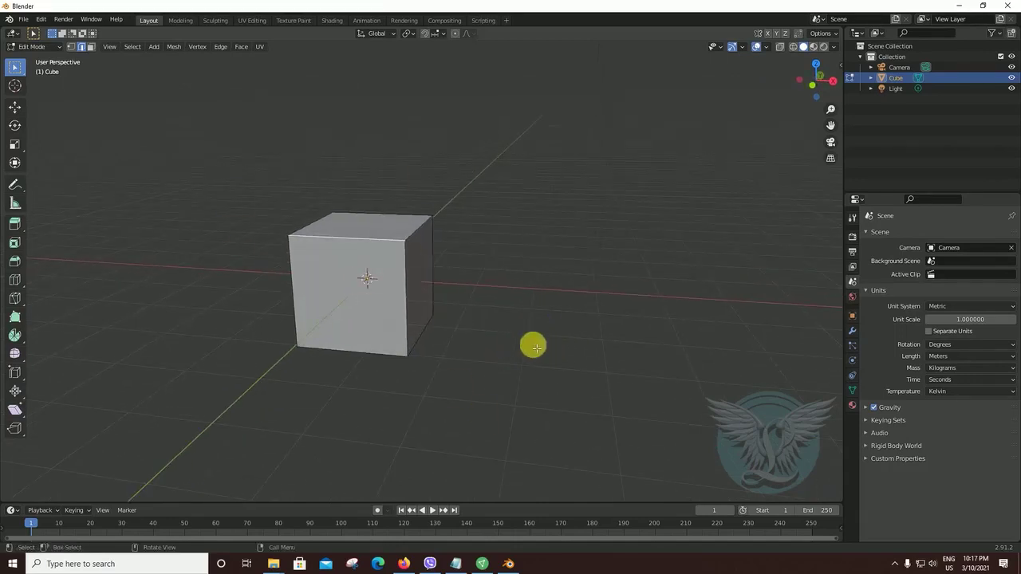
pyautogui.press('a')
pyautogui.moveTo(540, 354)
pyautogui.mouseDown(button='middle')
pyautogui.moveTo(533, 368)
pyautogui.moveTo(563, 360)
pyautogui.mouseUp(button='middle')
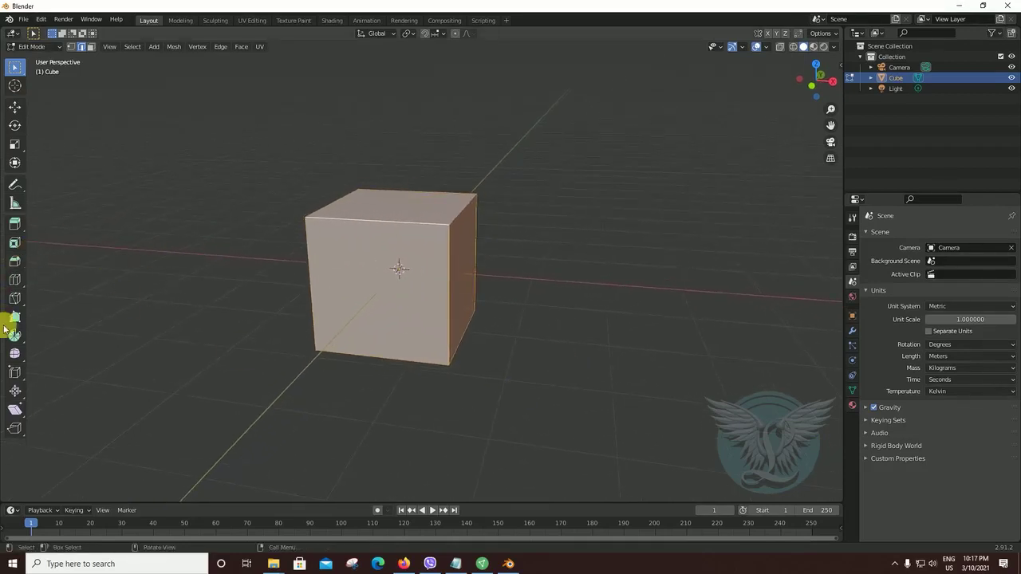
# Step: Bevel all the cube's edges with the Bevel tool: width 0.127 m, 1 segment
pyautogui.click(14, 263)
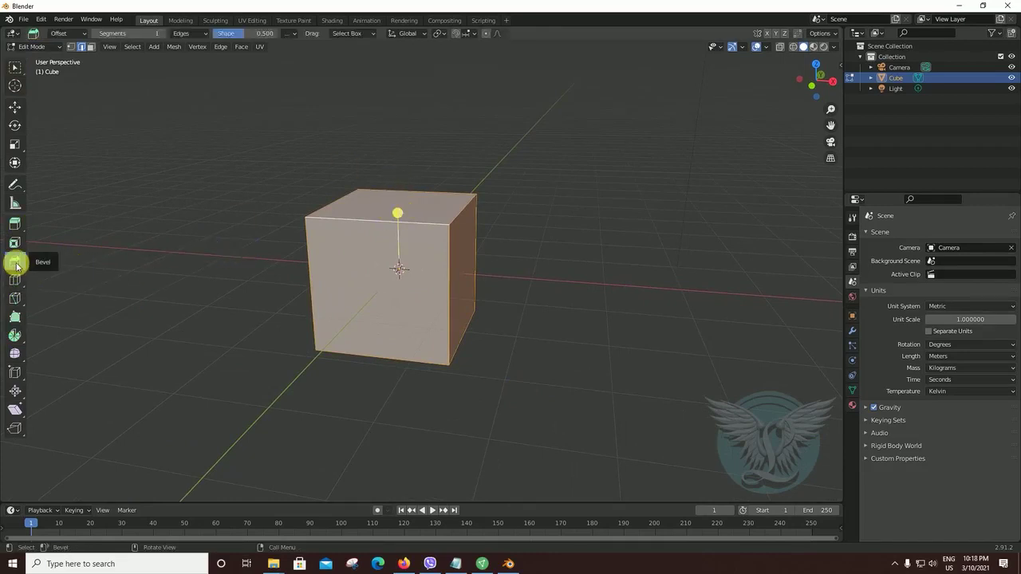
pyautogui.moveTo(406, 215)
pyautogui.mouseDown()
pyautogui.moveTo(413, 201)
pyautogui.moveTo(423, 212)
pyautogui.mouseUp()
pyautogui.moveTo(447, 255)
pyautogui.mouseDown(button='middle')
pyautogui.moveTo(506, 321)
pyautogui.moveTo(495, 358)
pyautogui.moveTo(534, 343)
pyautogui.moveTo(481, 353)
pyautogui.mouseUp(button='middle')
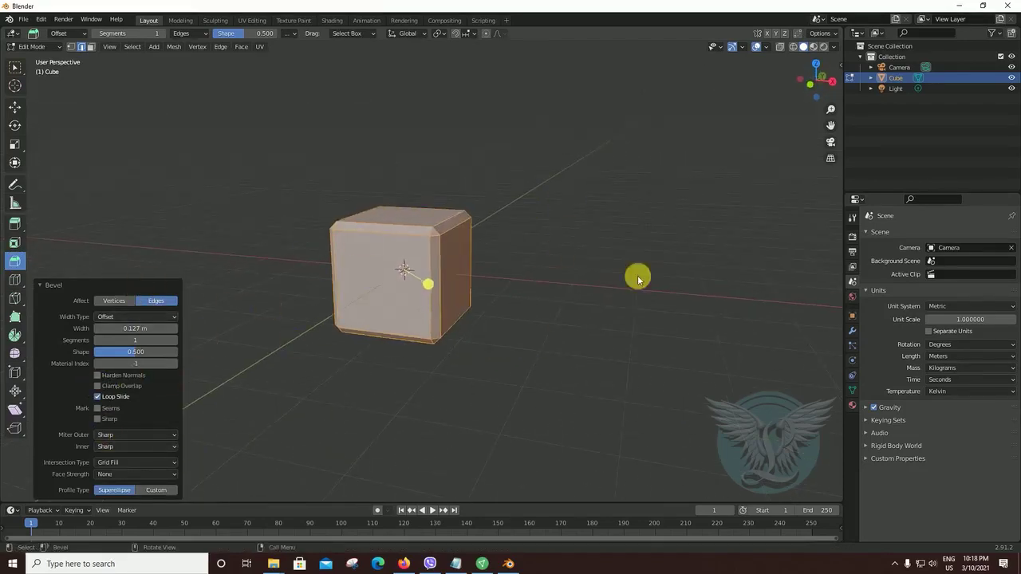
# Step: Return to Select Box, deselect the mesh and orbit to a frontal view of the bevelled cube
pyautogui.click(13, 74)
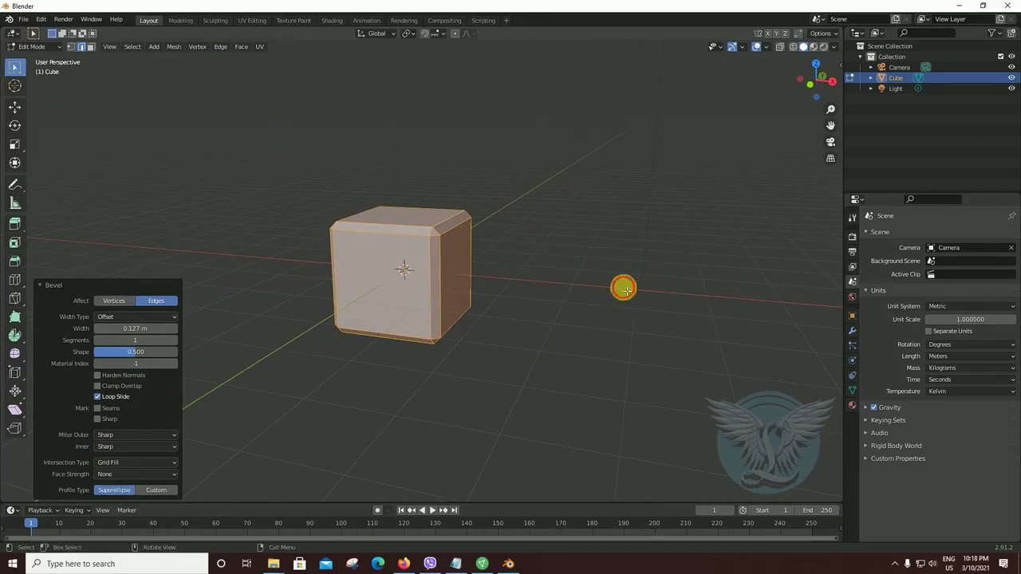
pyautogui.click(622, 288)
pyautogui.moveTo(599, 331)
pyautogui.mouseDown(button='middle')
pyautogui.moveTo(593, 337)
pyautogui.moveTo(626, 329)
pyautogui.moveTo(499, 354)
pyautogui.moveTo(622, 351)
pyautogui.moveTo(652, 337)
pyautogui.moveTo(538, 325)
pyautogui.moveTo(569, 326)
pyautogui.moveTo(335, 262)
pyautogui.mouseUp(button='middle')
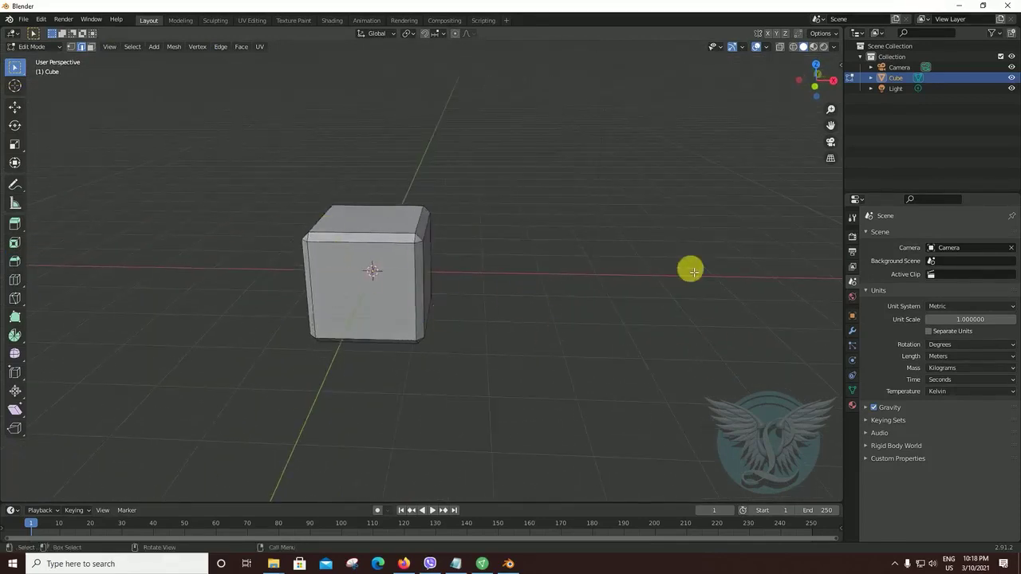
pyautogui.moveTo(645, 308)
pyautogui.mouseDown(button='middle')
pyautogui.moveTo(606, 333)
pyautogui.moveTo(590, 327)
pyautogui.moveTo(613, 344)
pyautogui.moveTo(549, 342)
pyautogui.moveTo(565, 342)
pyautogui.mouseUp(button='middle')
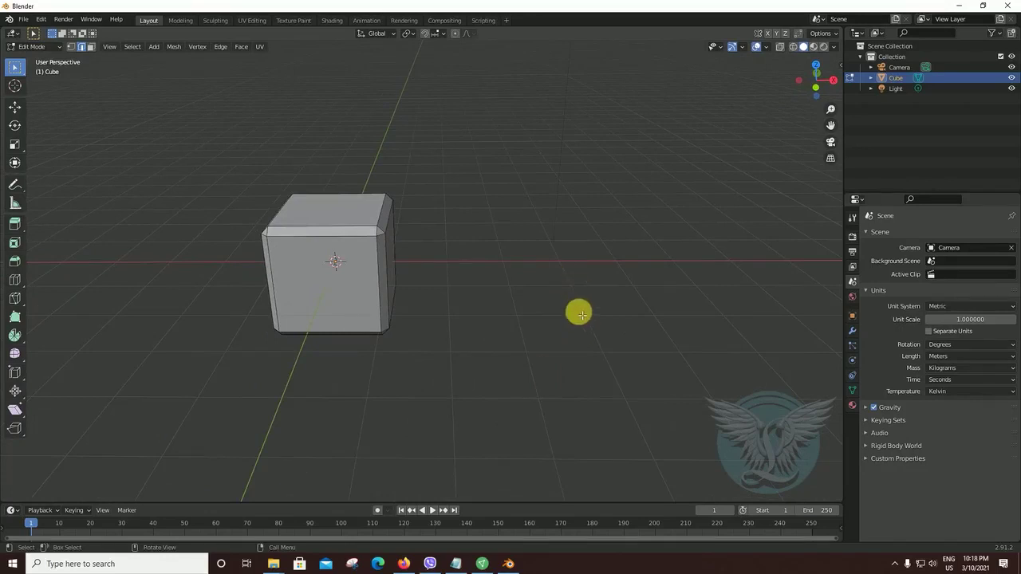
pyautogui.moveTo(579, 311); pyautogui.dragTo(367, 274, button='middle')
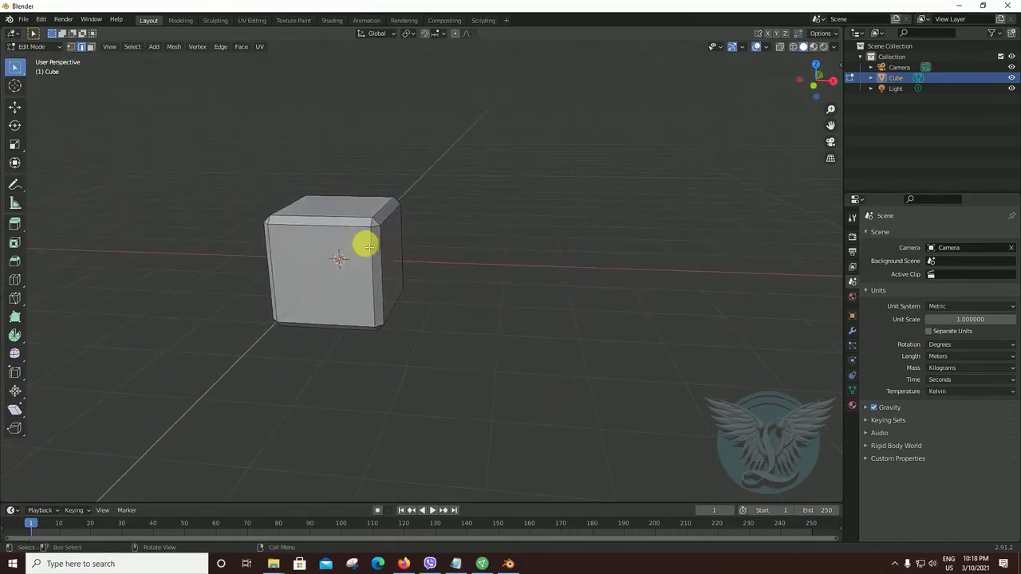
pyautogui.moveTo(405, 362); pyautogui.dragTo(405, 303, button='middle')
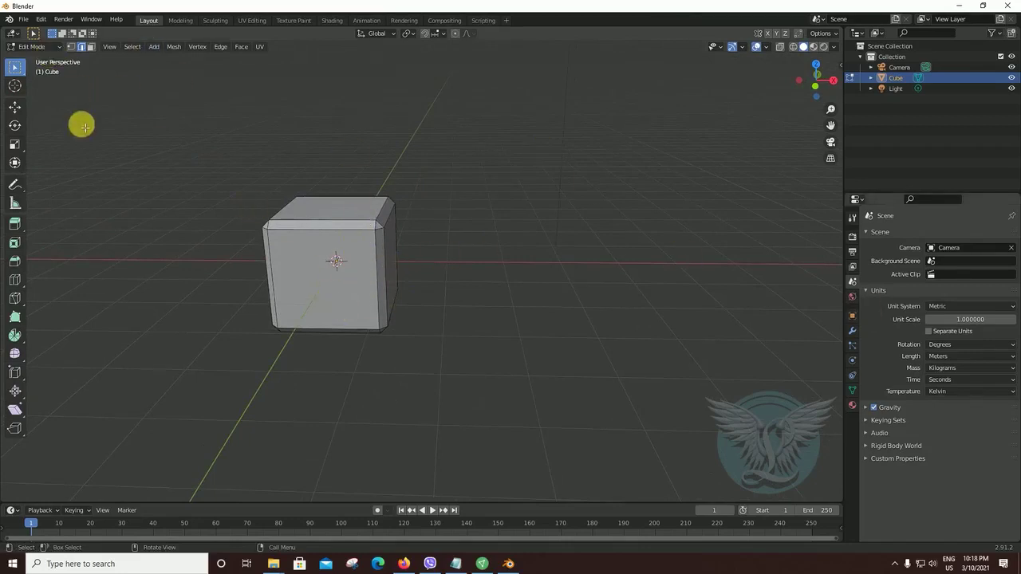
# Step: Add a second 2 m cube 3.1158 m along X beside the bevelled one and exit Edit Mode
pyautogui.click(151, 47)
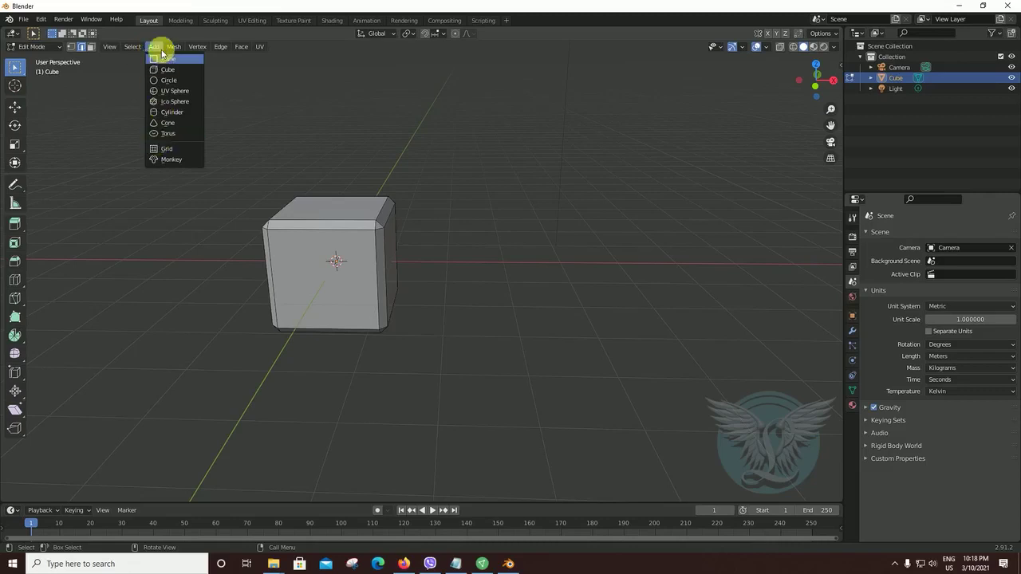
pyautogui.click(170, 68)
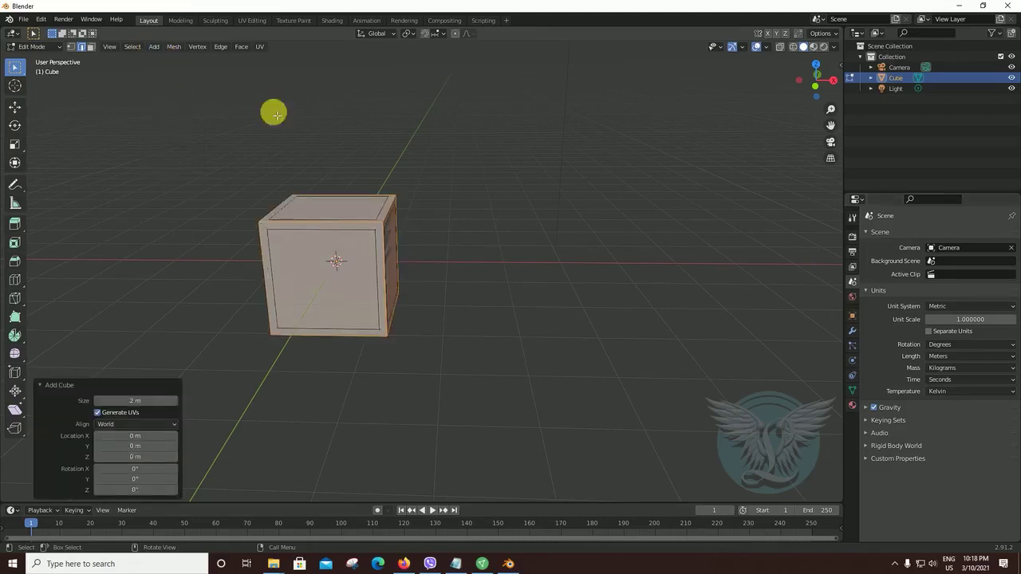
pyautogui.press('g')
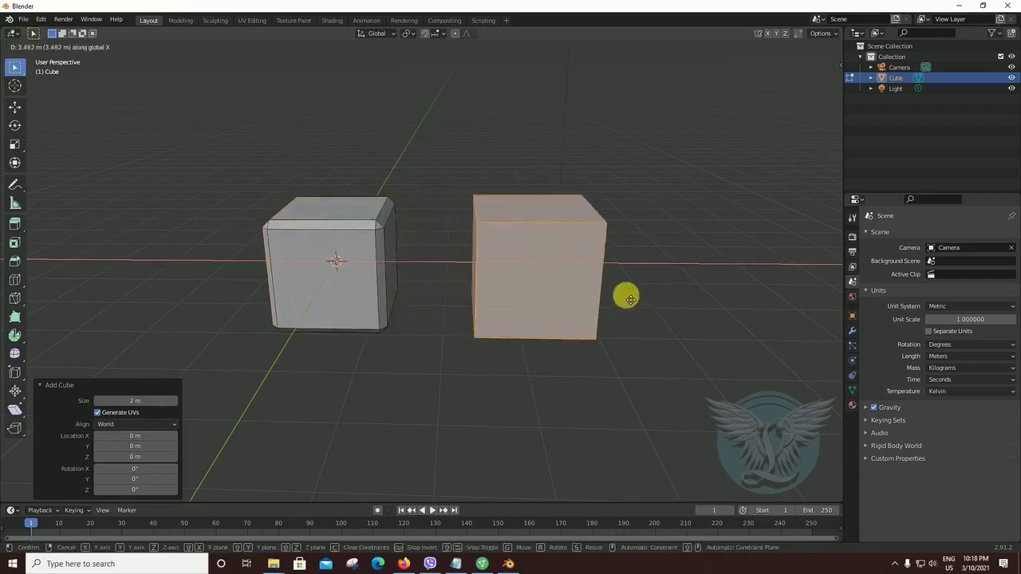
pyautogui.click(620, 295)
pyautogui.moveTo(573, 375); pyautogui.dragTo(595, 359, button='middle')
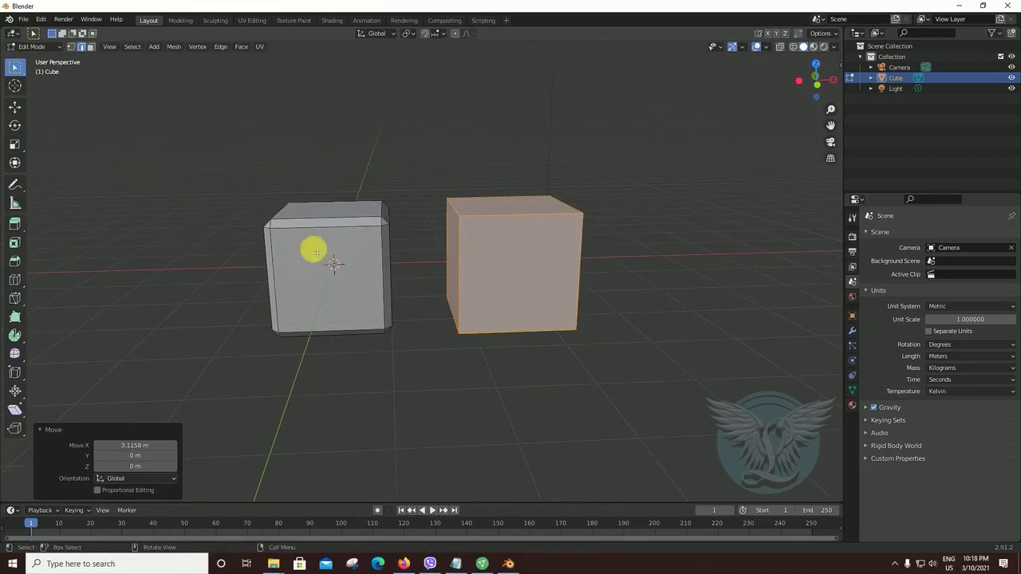
pyautogui.moveTo(549, 306)
pyautogui.mouseDown(button='middle')
pyautogui.moveTo(499, 349)
pyautogui.moveTo(521, 347)
pyautogui.moveTo(424, 357)
pyautogui.mouseUp(button='middle')
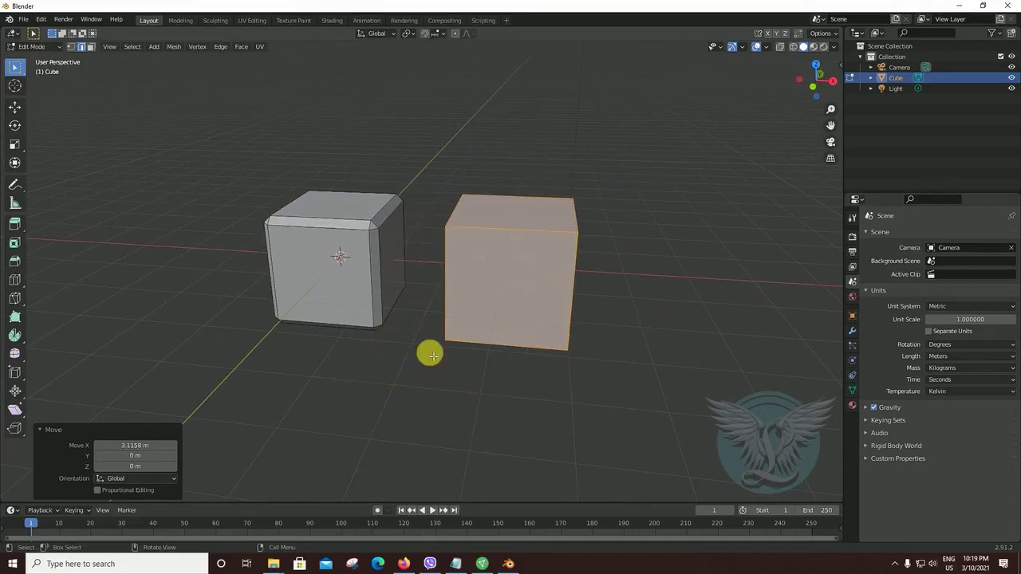
pyautogui.press('Tab')
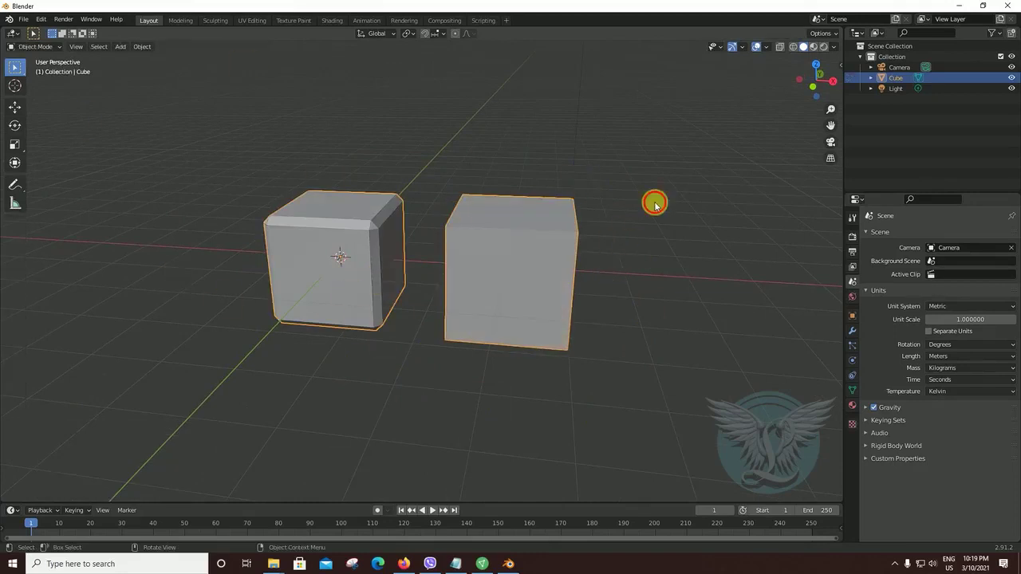
pyautogui.moveTo(654, 204)
pyautogui.mouseDown(button='middle')
pyautogui.moveTo(512, 346)
pyautogui.moveTo(521, 276)
pyautogui.mouseUp(button='middle')
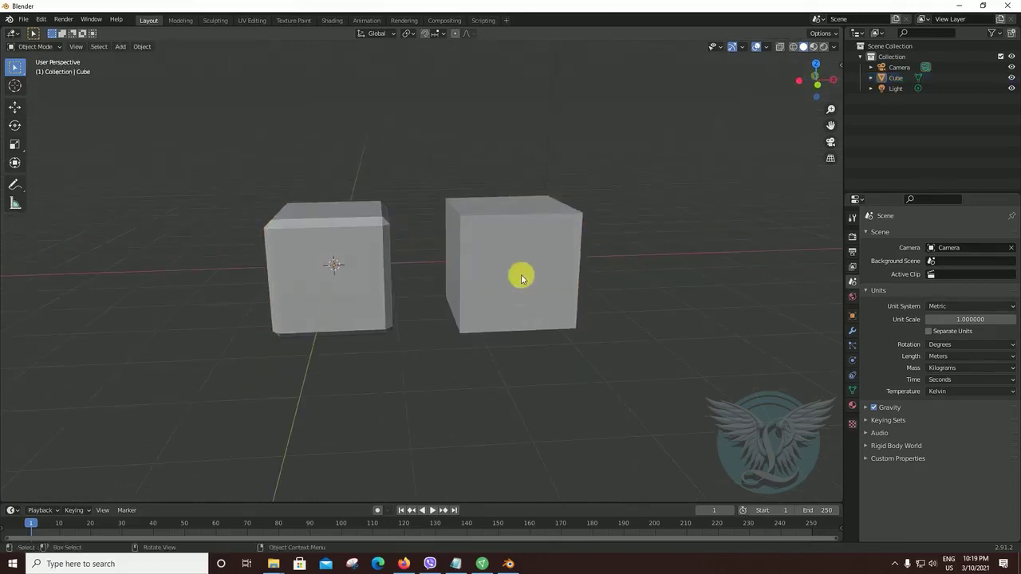
pyautogui.click(437, 141)
pyautogui.click(338, 274)
pyautogui.click(623, 183)
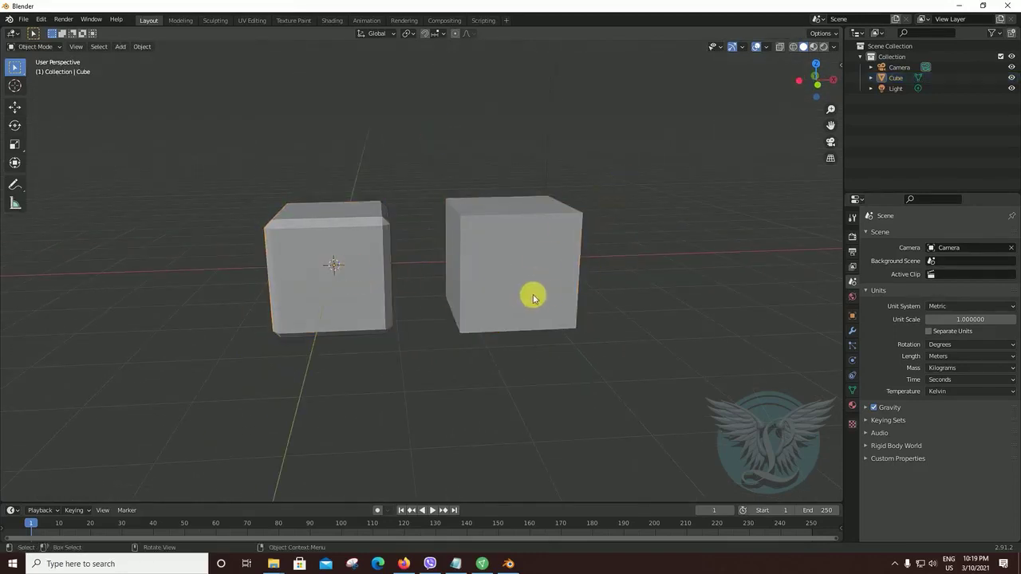
pyautogui.press('a')
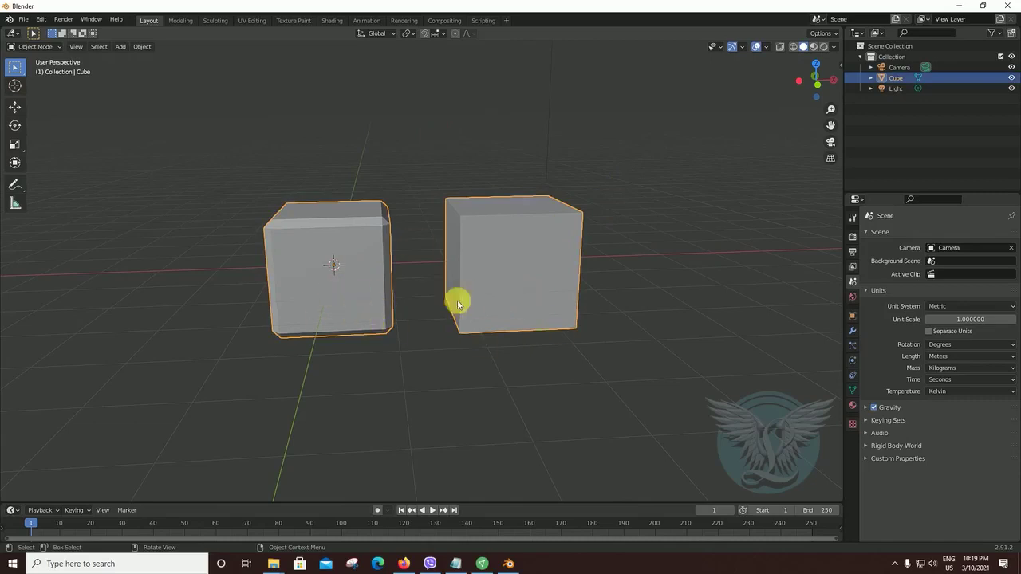
pyautogui.click(591, 185)
pyautogui.press('a')
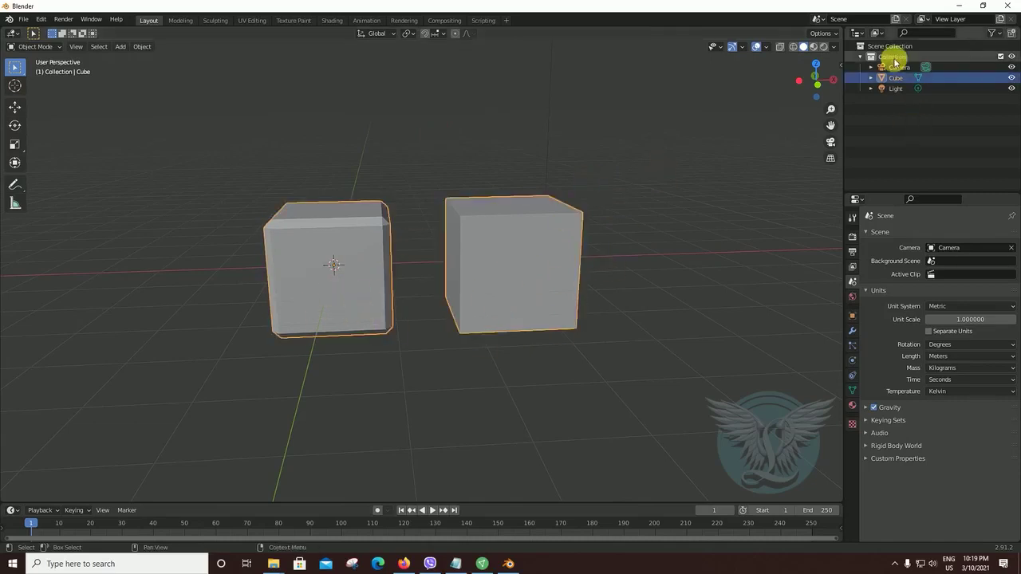
pyautogui.click(871, 78)
pyautogui.moveTo(891, 86); pyautogui.dragTo(870, 81)
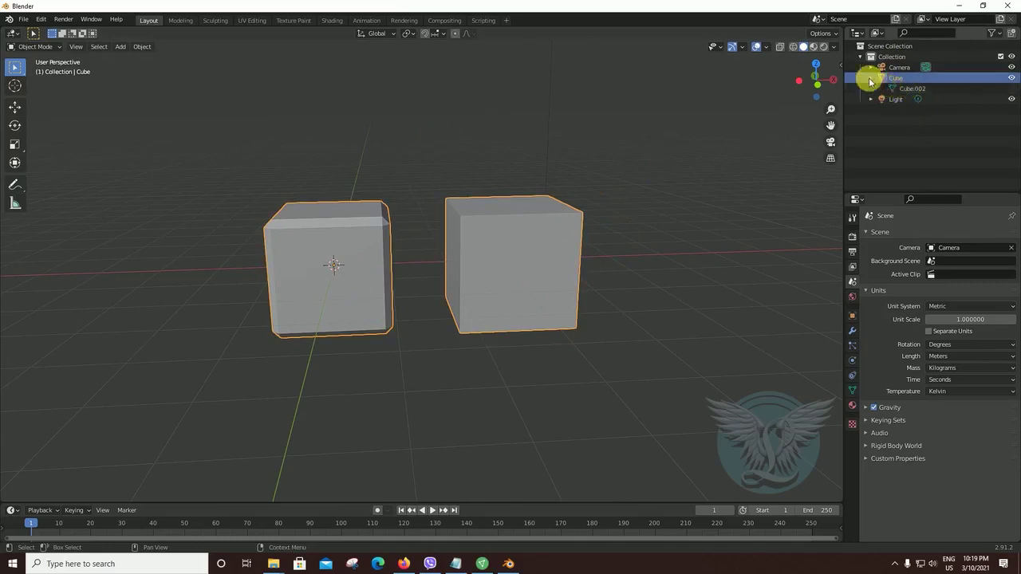
pyautogui.click(871, 78)
pyautogui.moveTo(646, 333); pyautogui.dragTo(570, 291, button='middle')
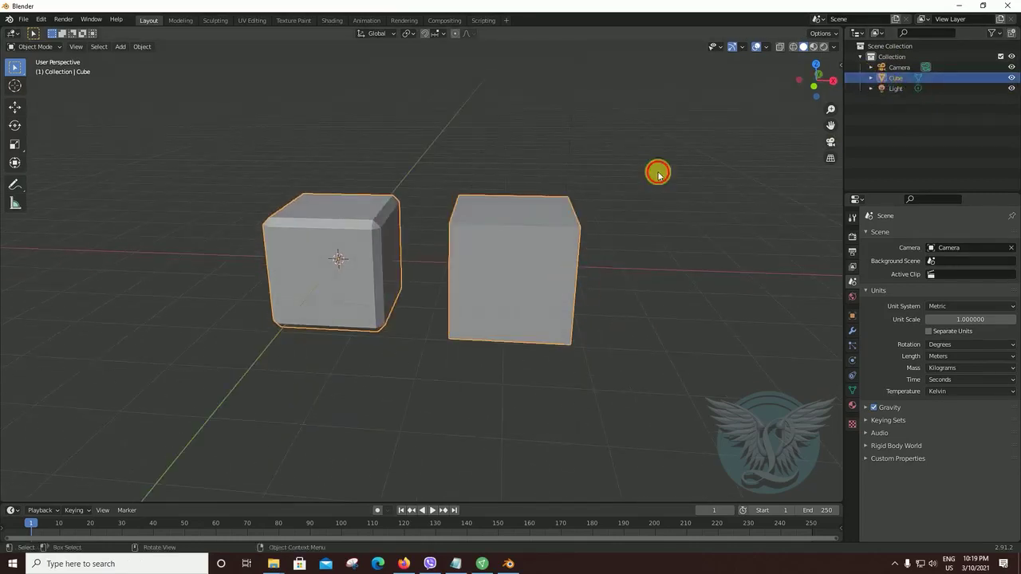
# Step: Bring the plain cube's faces back onto the bevelled cube, leaving one block at the origin
pyautogui.moveTo(499, 296); pyautogui.dragTo(536, 410, button='middle')
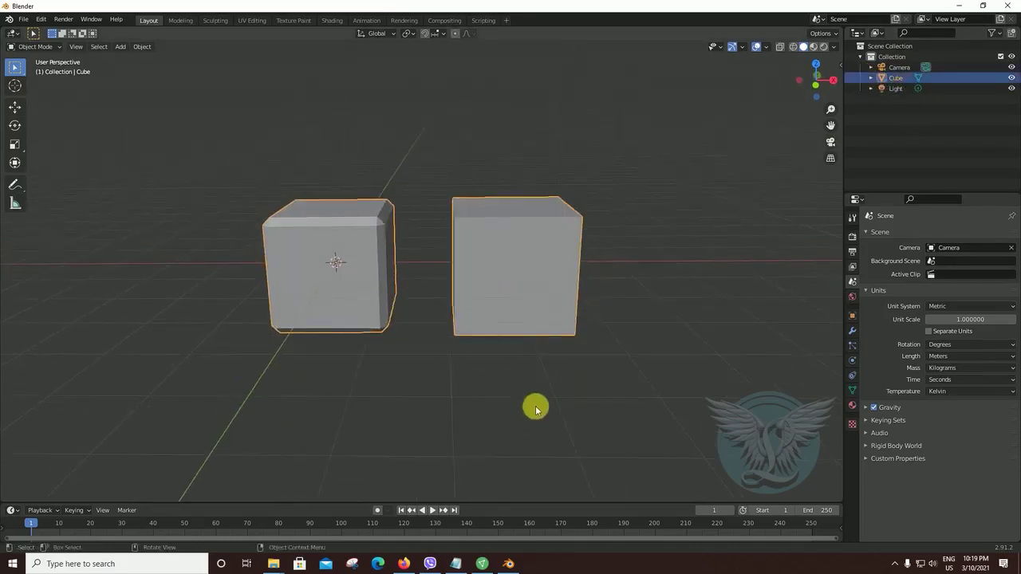
pyautogui.hotkey('ctrl', 'i')
pyautogui.hotkey('ctrl', 'i')
pyautogui.hotkey('ctrl', 'i')
pyautogui.hotkey('ctrl', 'i')
pyautogui.hotkey('ctrl', 'i')
pyautogui.hotkey('ctrl', 'i')
pyautogui.hotkey('ctrl', 'i')
pyautogui.hotkey('ctrl', 'i')
pyautogui.hotkey('ctrl', 'i')
pyautogui.hotkey('ctrl', 'i')
pyautogui.press('Tab')
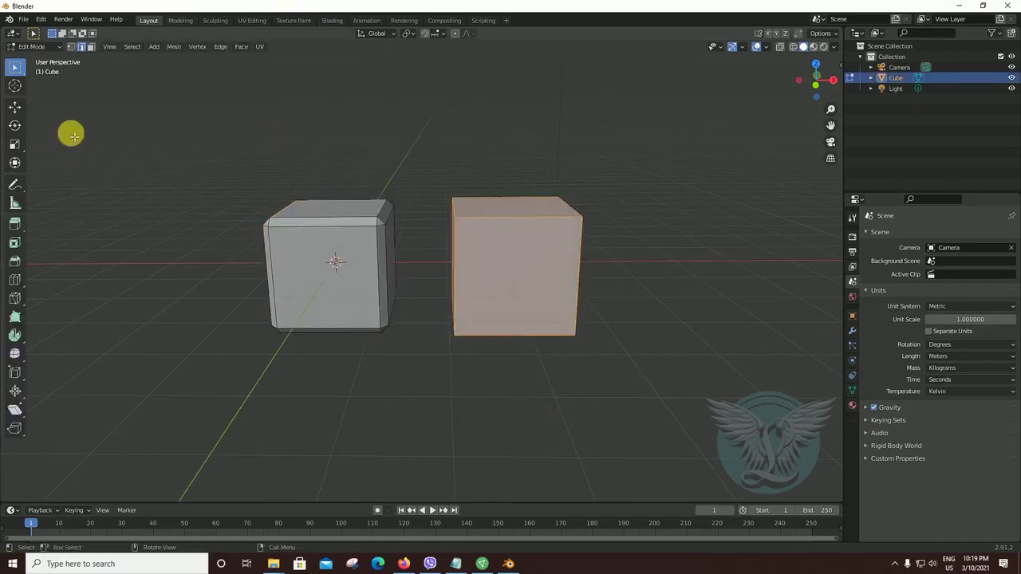
pyautogui.hotkey('ctrl', 'z')
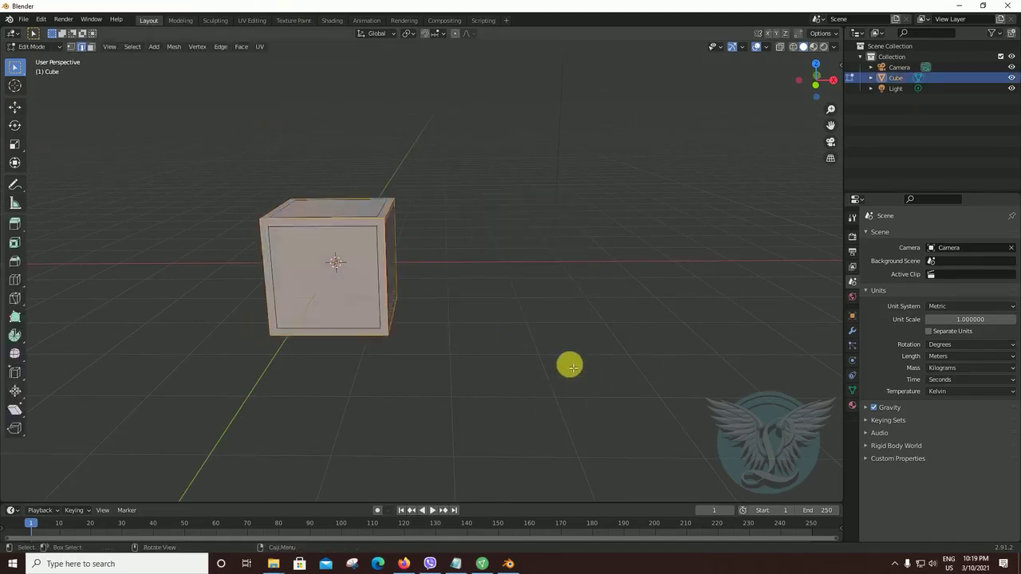
pyautogui.hotkey('alt', 'a')
pyautogui.moveTo(567, 365)
pyautogui.mouseDown(button='middle')
pyautogui.moveTo(535, 365)
pyautogui.moveTo(599, 353)
pyautogui.moveTo(505, 376)
pyautogui.moveTo(545, 364)
pyautogui.moveTo(445, 252)
pyautogui.mouseUp(button='middle')
pyautogui.moveTo(479, 398); pyautogui.dragTo(479, 367, button='middle')
pyautogui.press('Tab')
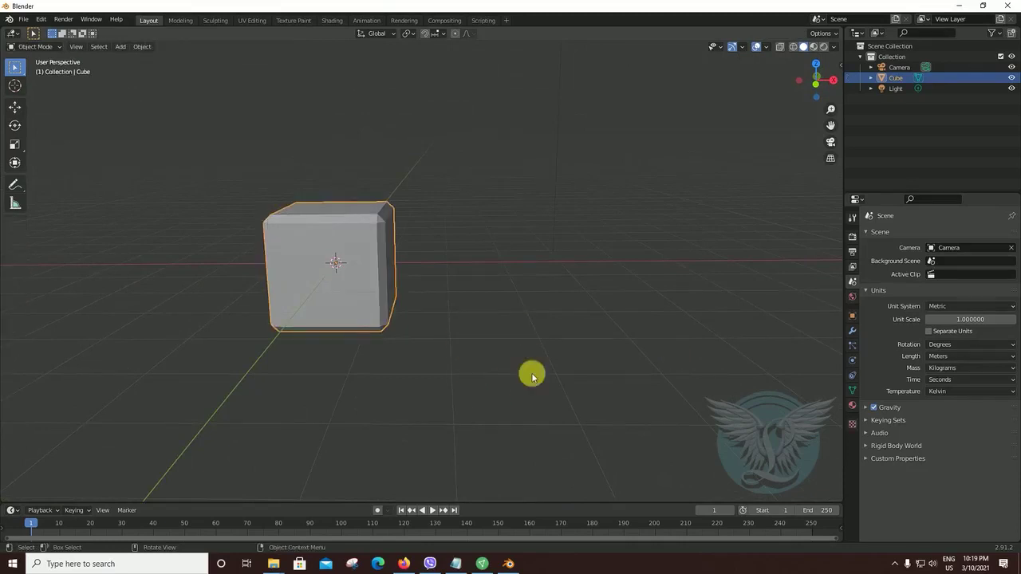
pyautogui.press('Tab')
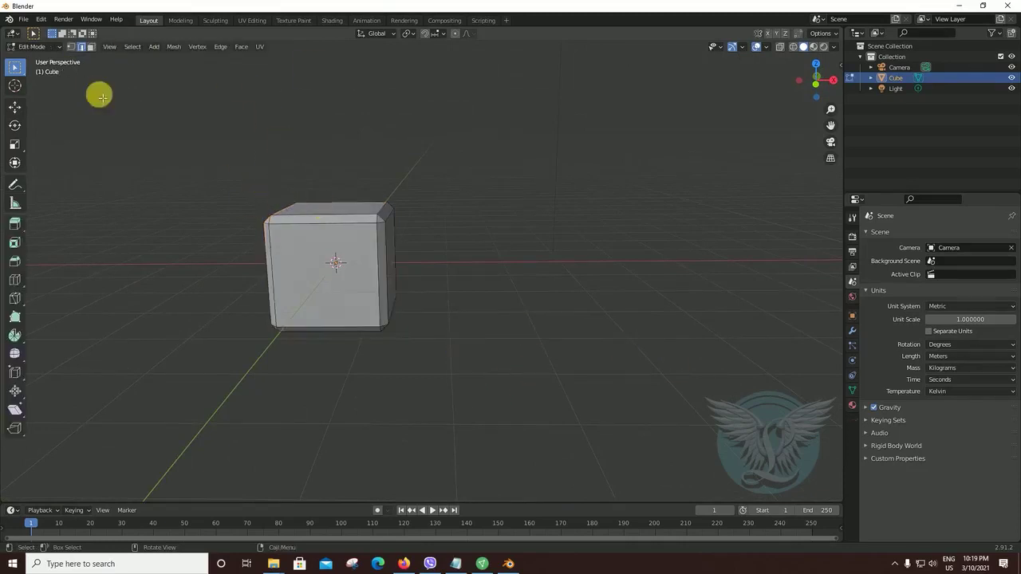
pyautogui.press('Tab')
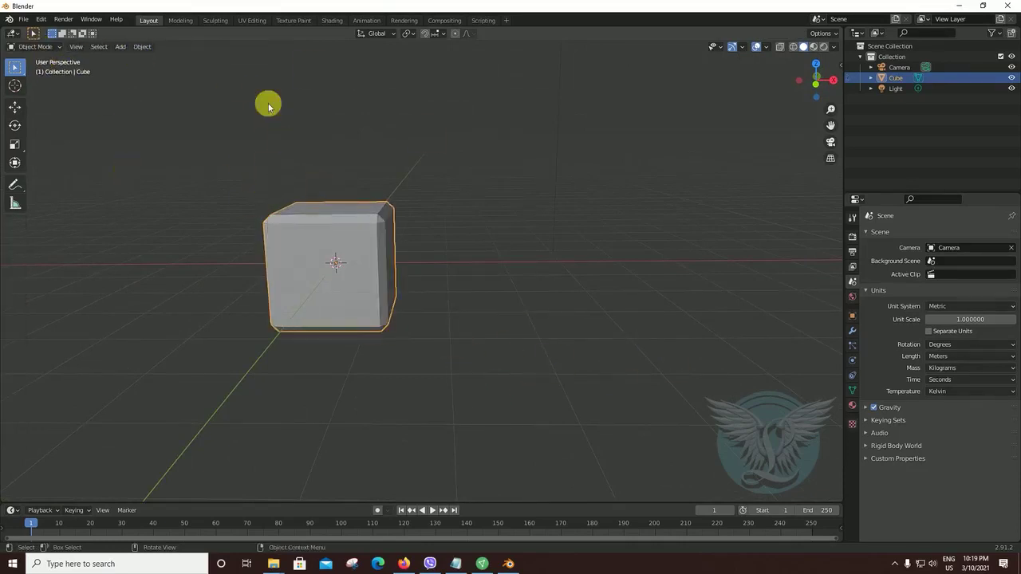
pyautogui.moveTo(463, 339); pyautogui.dragTo(531, 349, button='middle')
pyautogui.click(120, 47)
pyautogui.moveTo(136, 59)
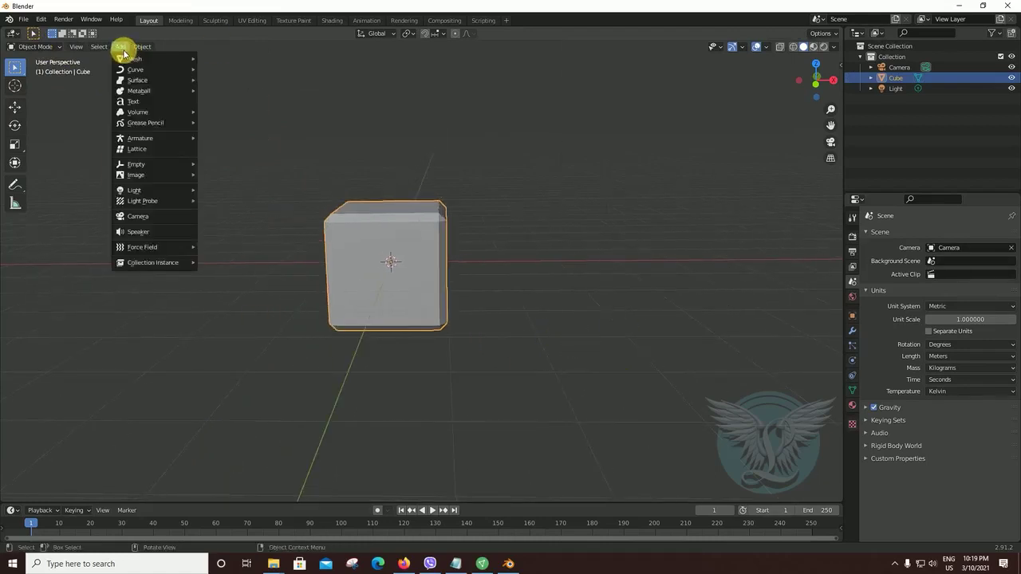
pyautogui.click(235, 69)
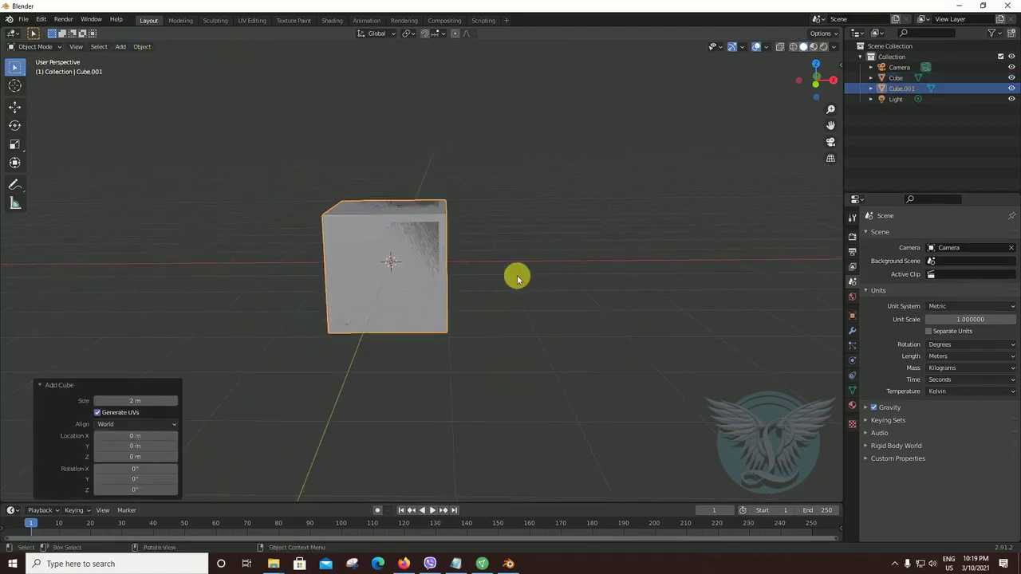
pyautogui.press('g')
pyautogui.press('x')
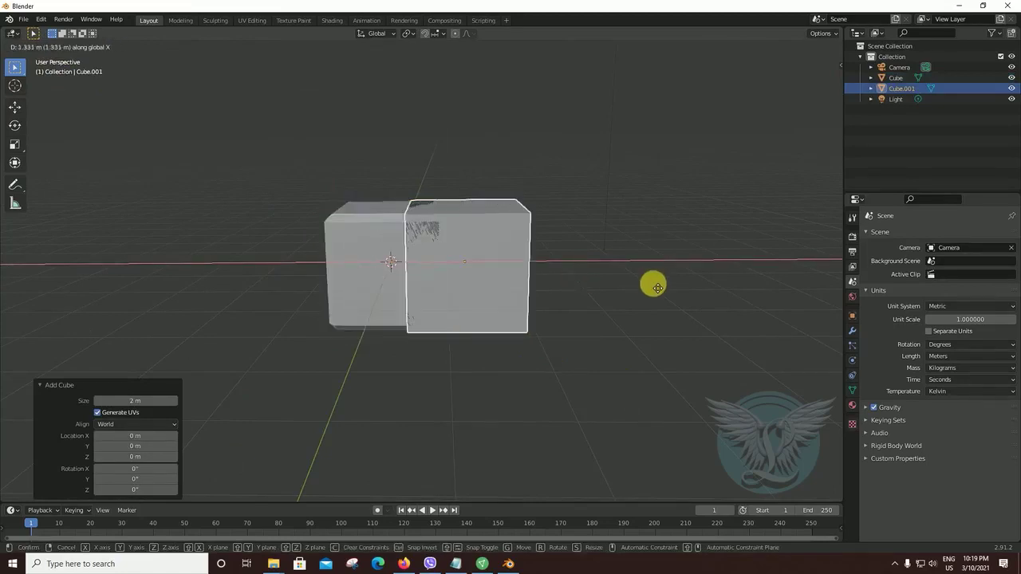
pyautogui.click(629, 429)
pyautogui.moveTo(628, 428); pyautogui.dragTo(677, 330, button='middle')
pyautogui.click(654, 392)
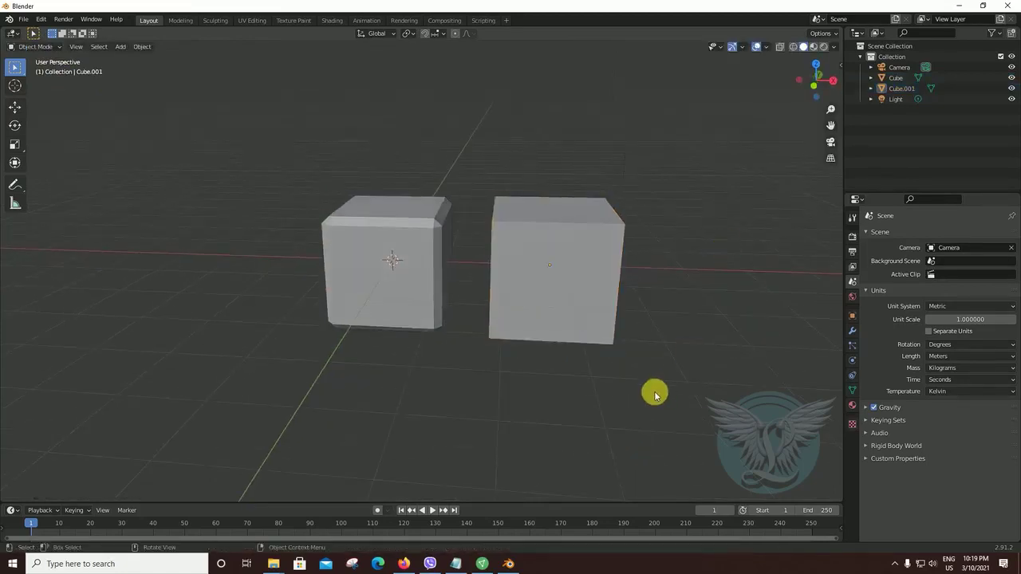
pyautogui.moveTo(654, 391); pyautogui.dragTo(535, 262, button='middle')
pyautogui.click(566, 249)
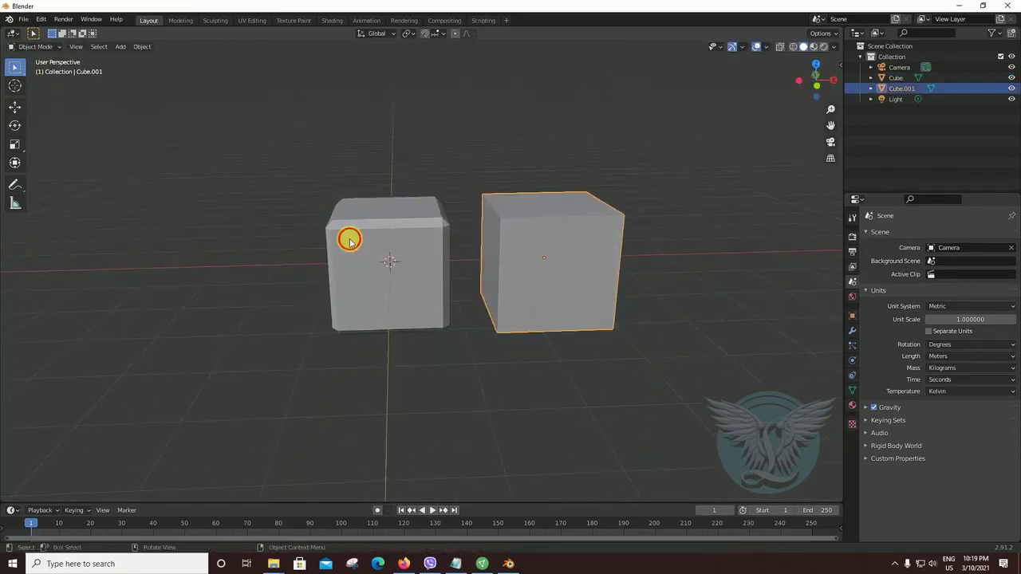
pyautogui.keyDown('shift'); pyautogui.click(349, 241); pyautogui.keyUp('shift')
pyautogui.keyDown('shift'); pyautogui.click(522, 250); pyautogui.keyUp('shift')
pyautogui.keyDown('shift'); pyautogui.click(407, 237); pyautogui.keyUp('shift')
pyautogui.keyDown('shift'); pyautogui.click(519, 241); pyautogui.keyUp('shift')
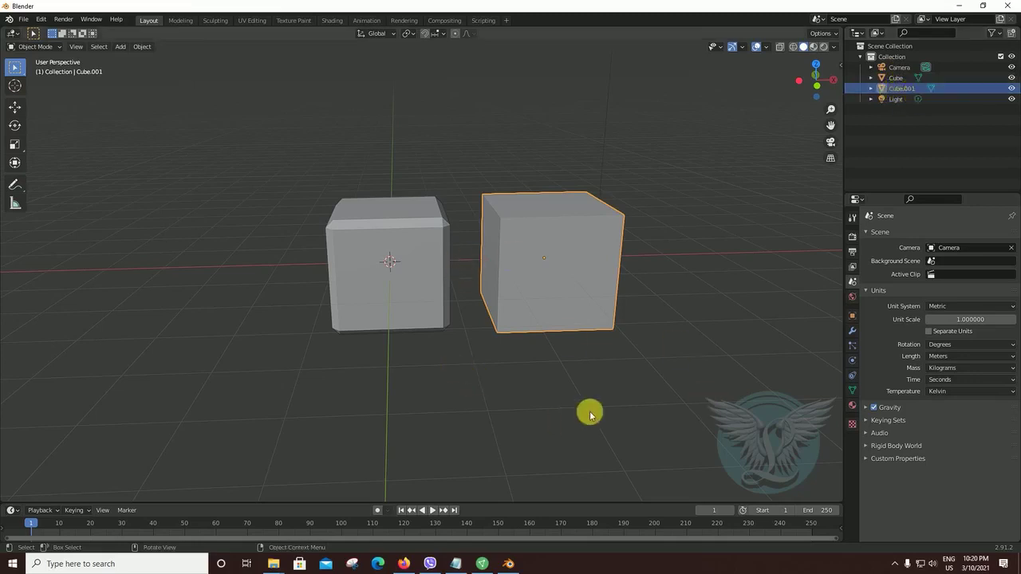
pyautogui.moveTo(588, 412)
pyautogui.mouseDown(button='middle')
pyautogui.moveTo(597, 415)
pyautogui.moveTo(520, 277)
pyautogui.mouseUp(button='middle')
pyautogui.click(386, 247)
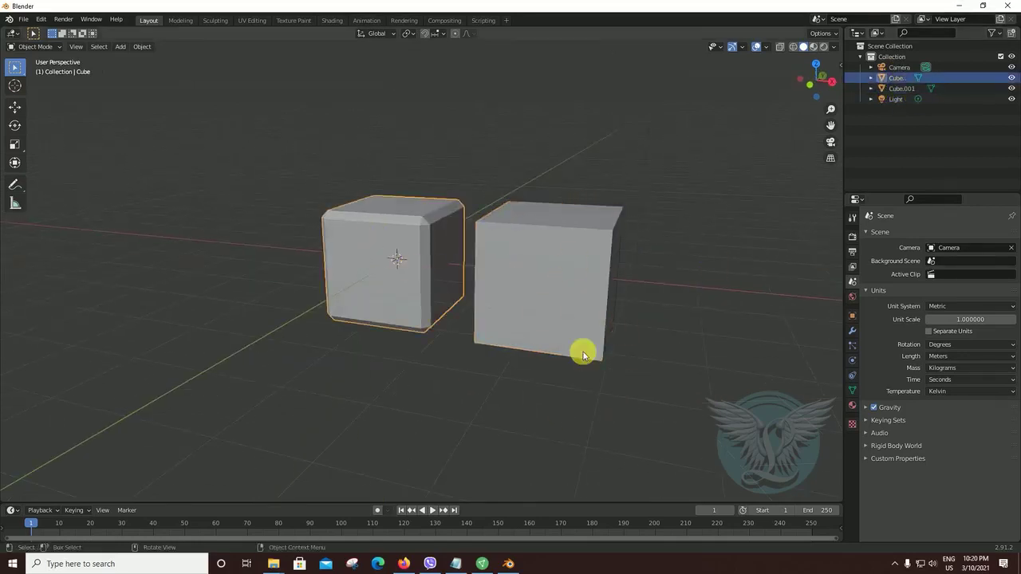
pyautogui.moveTo(583, 351)
pyautogui.mouseDown(button='middle')
pyautogui.moveTo(449, 360)
pyautogui.moveTo(458, 360)
pyautogui.mouseUp(button='middle')
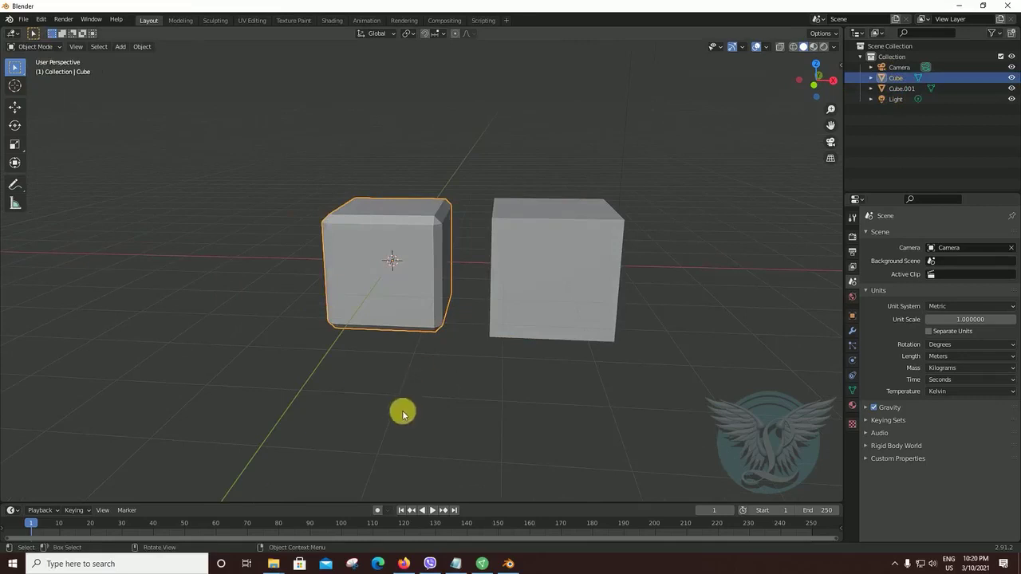
pyautogui.moveTo(401, 412); pyautogui.dragTo(406, 412, button='middle')
pyautogui.click(122, 48)
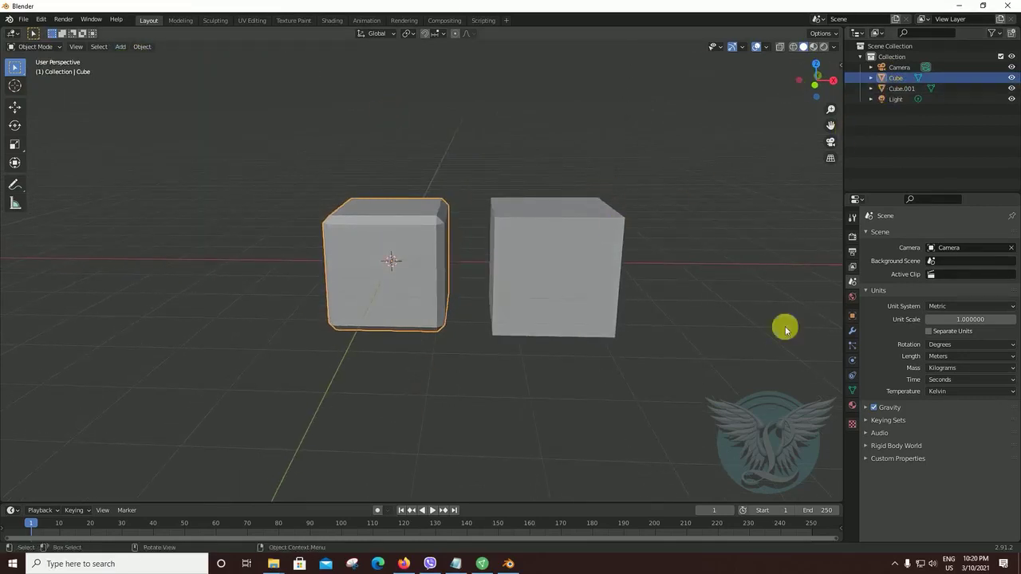
pyautogui.moveTo(577, 404)
pyautogui.mouseDown(button='middle')
pyautogui.moveTo(585, 402)
pyautogui.moveTo(343, 346)
pyautogui.mouseUp(button='middle')
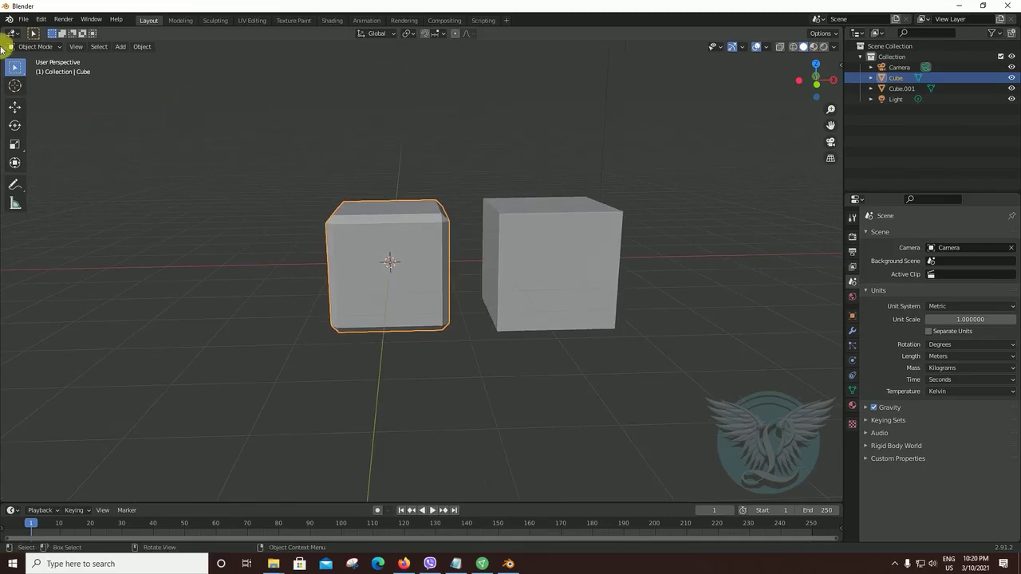
pyautogui.click(560, 269)
pyautogui.press('Delete')
# Step: Select the bevelled cube, switch to Edit Mode and select all of its faces
pyautogui.moveTo(551, 304); pyautogui.dragTo(154, 111, button='middle')
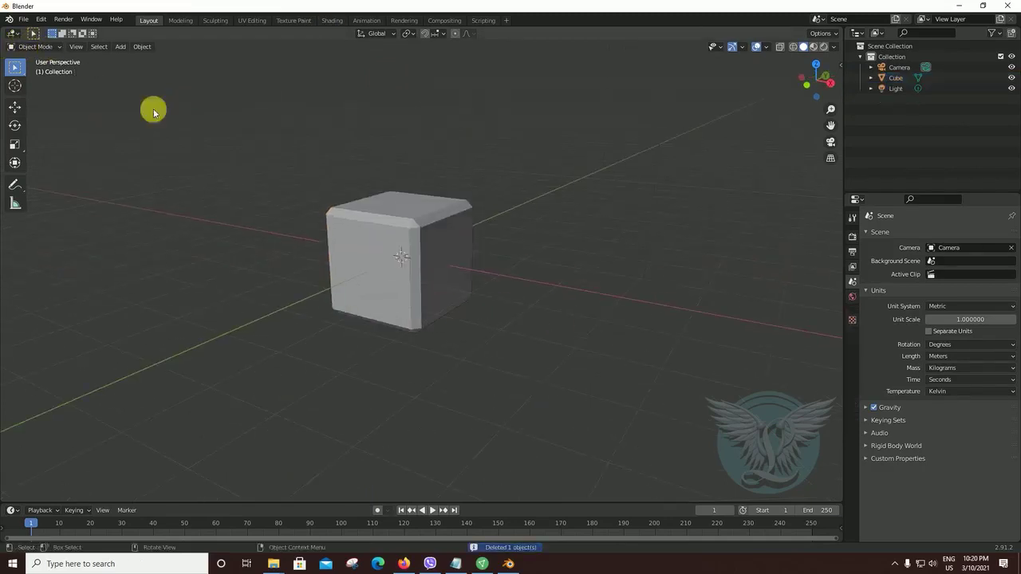
pyautogui.click(41, 49)
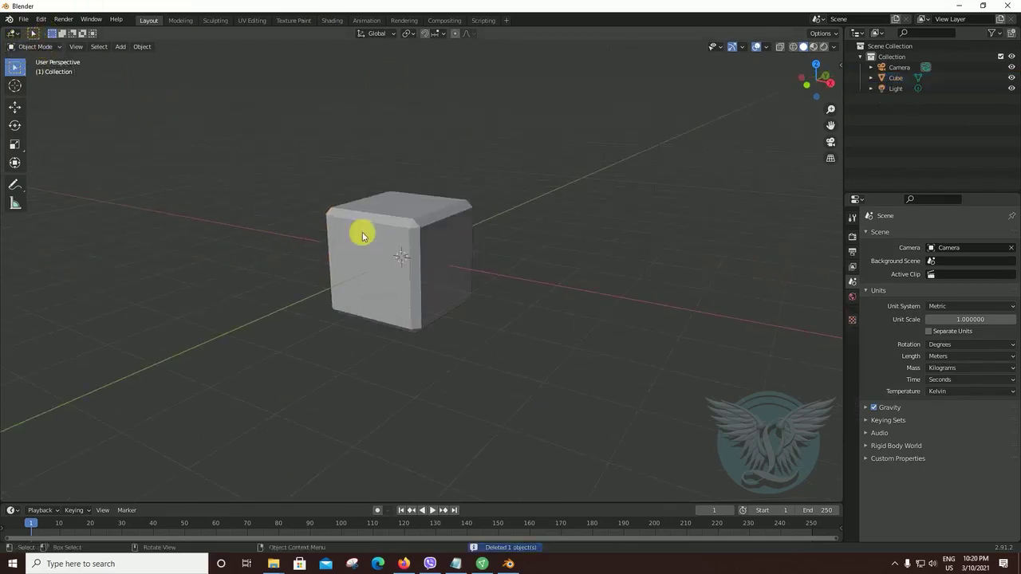
pyautogui.click(364, 232)
pyautogui.click(38, 46)
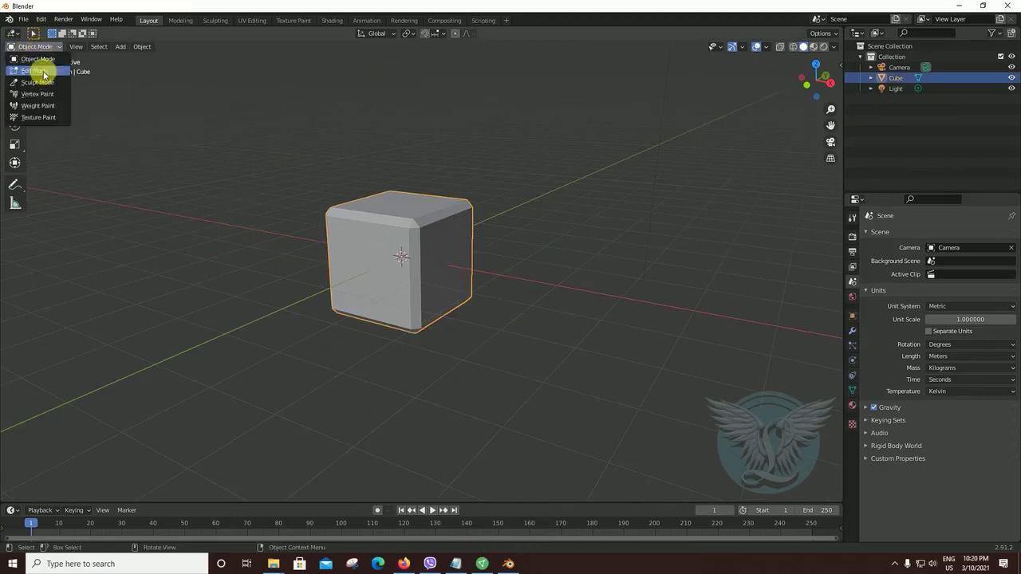
pyautogui.click(35, 70)
pyautogui.moveTo(442, 350); pyautogui.dragTo(470, 342, button='middle')
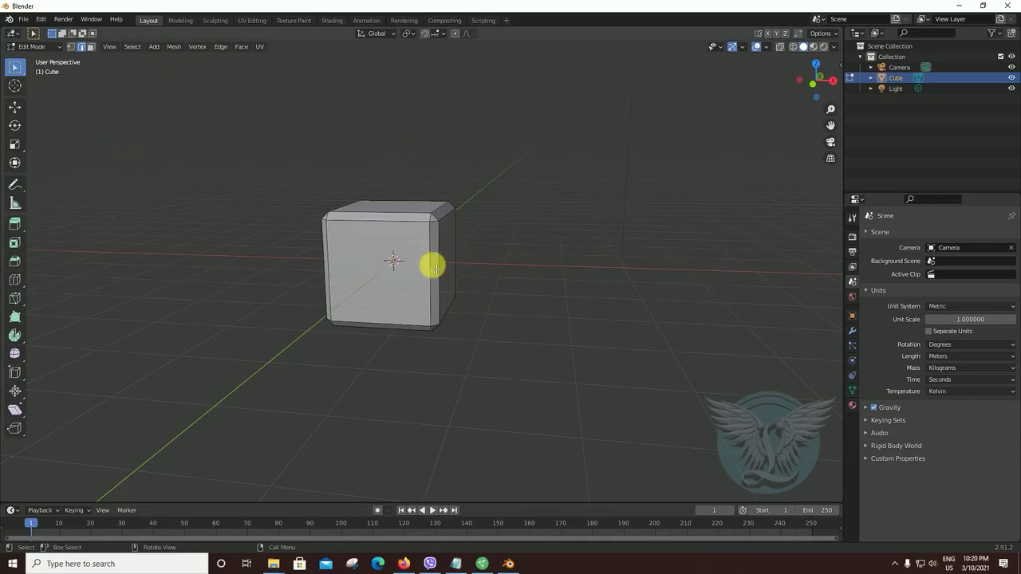
pyautogui.moveTo(563, 353)
pyautogui.mouseDown(button='middle')
pyautogui.moveTo(488, 370)
pyautogui.moveTo(503, 358)
pyautogui.moveTo(474, 358)
pyautogui.moveTo(485, 353)
pyautogui.moveTo(383, 322)
pyautogui.mouseUp(button='middle')
pyautogui.moveTo(576, 364)
pyautogui.mouseDown(button='middle')
pyautogui.moveTo(583, 346)
pyautogui.moveTo(420, 311)
pyautogui.mouseUp(button='middle')
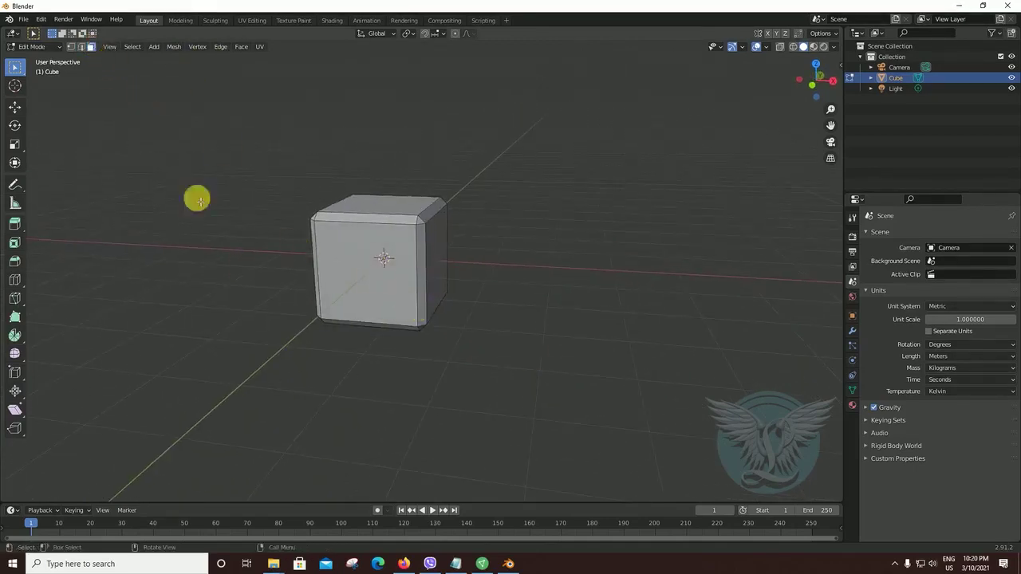
pyautogui.click(396, 268)
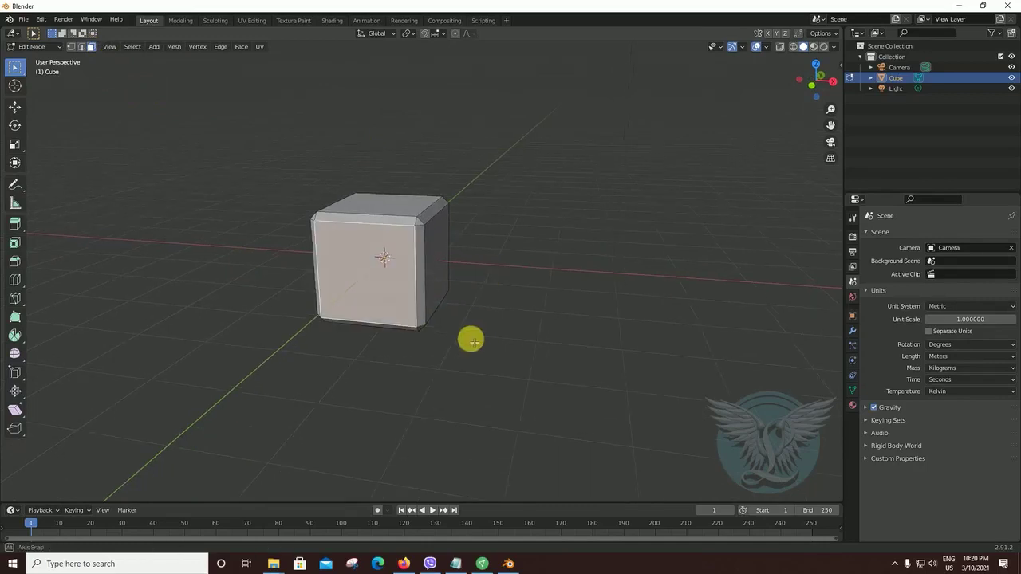
pyautogui.press('a')
pyautogui.moveTo(472, 341)
pyautogui.mouseDown(button='middle')
pyautogui.moveTo(358, 332)
pyautogui.moveTo(508, 296)
pyautogui.moveTo(439, 372)
pyautogui.moveTo(465, 353)
pyautogui.moveTo(586, 353)
pyautogui.moveTo(521, 346)
pyautogui.moveTo(542, 336)
pyautogui.moveTo(583, 351)
pyautogui.moveTo(553, 339)
pyautogui.moveTo(481, 346)
pyautogui.moveTo(502, 326)
pyautogui.moveTo(525, 342)
pyautogui.mouseUp(button='middle')
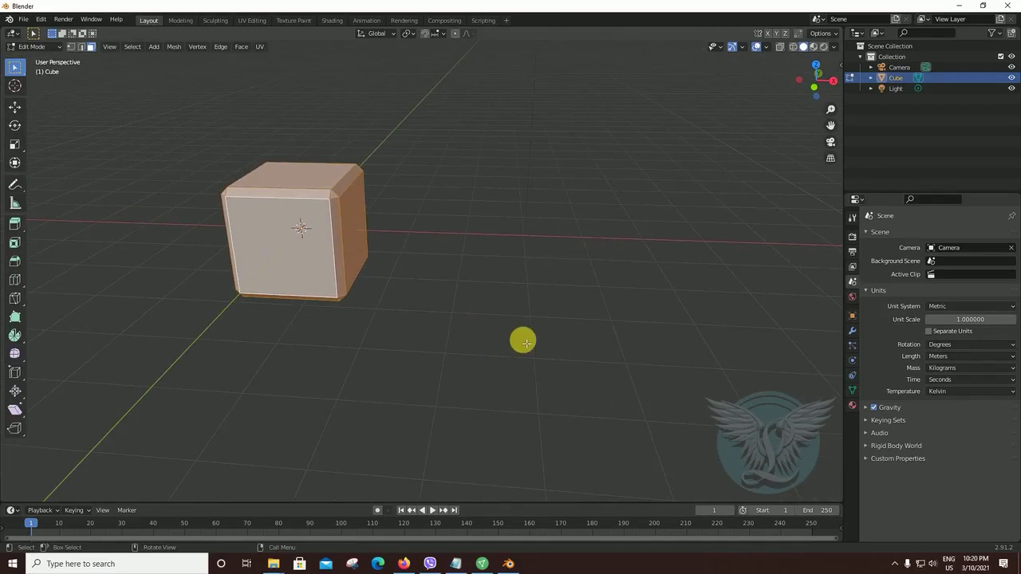
# Step: Duplicate the cube's geometry and start moving the copy along X beside the original
pyautogui.press('g')
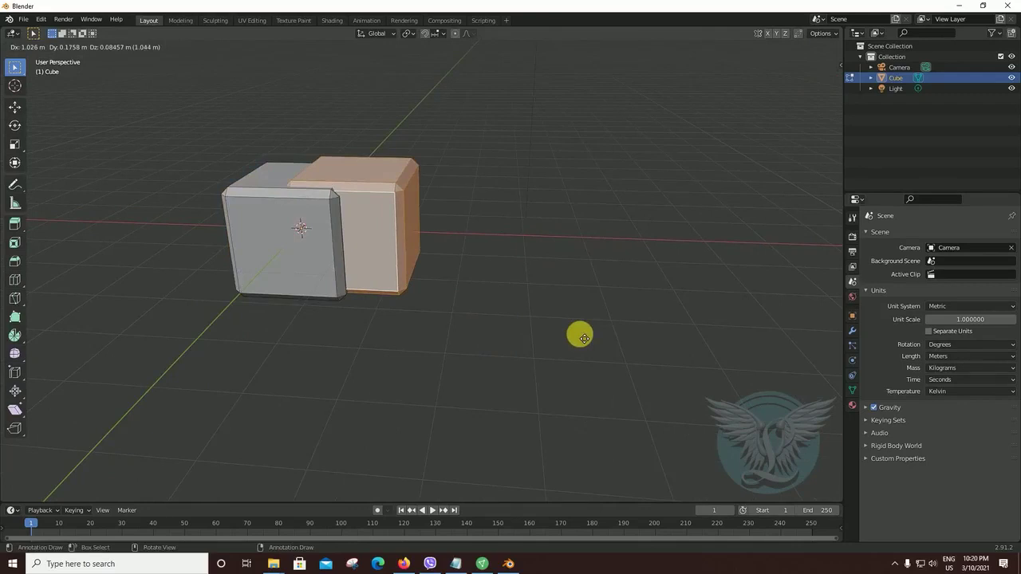
pyautogui.press('g')
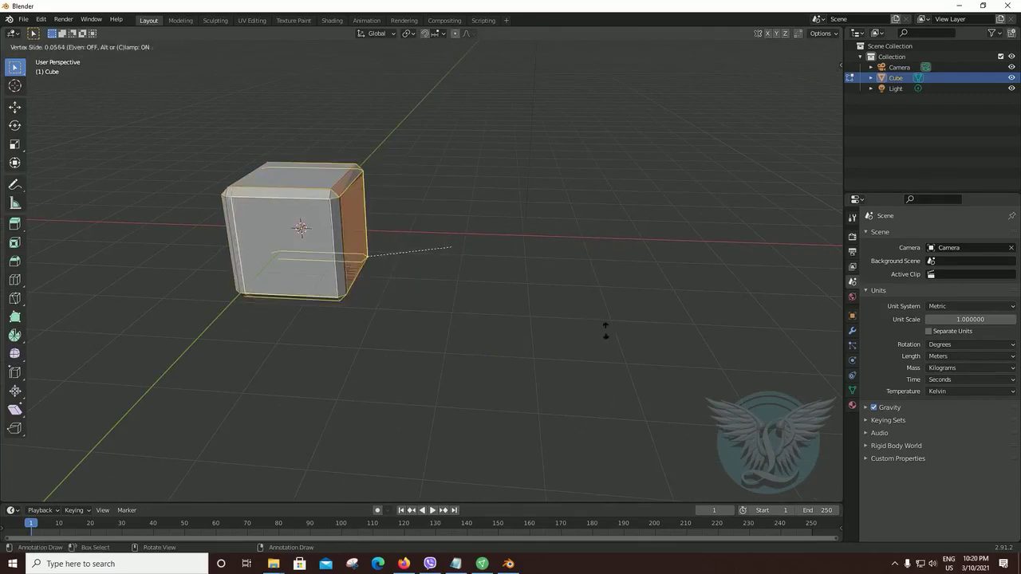
pyautogui.click(569, 332)
pyautogui.hotkey('ctrl', 'z')
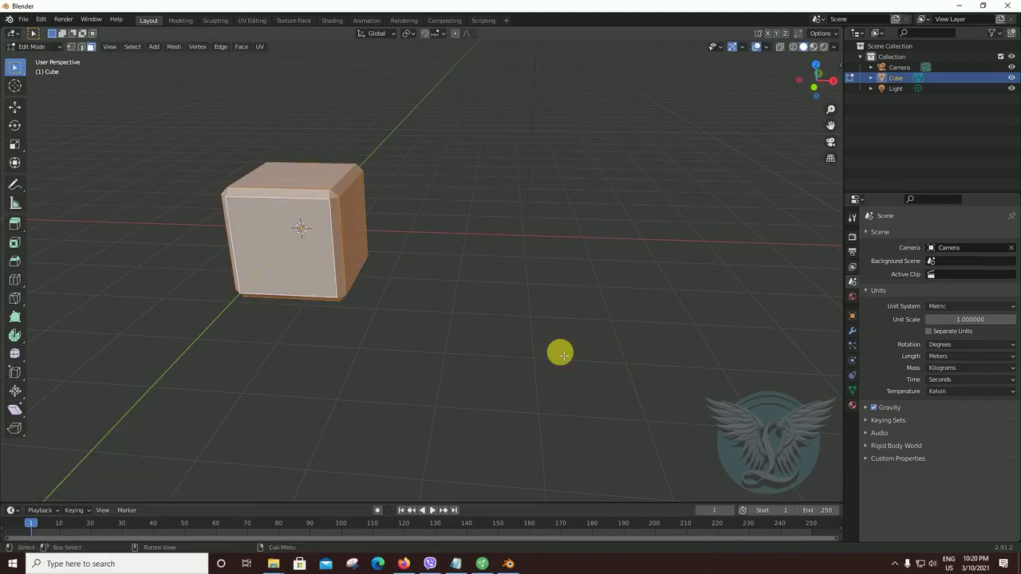
pyautogui.press('g')
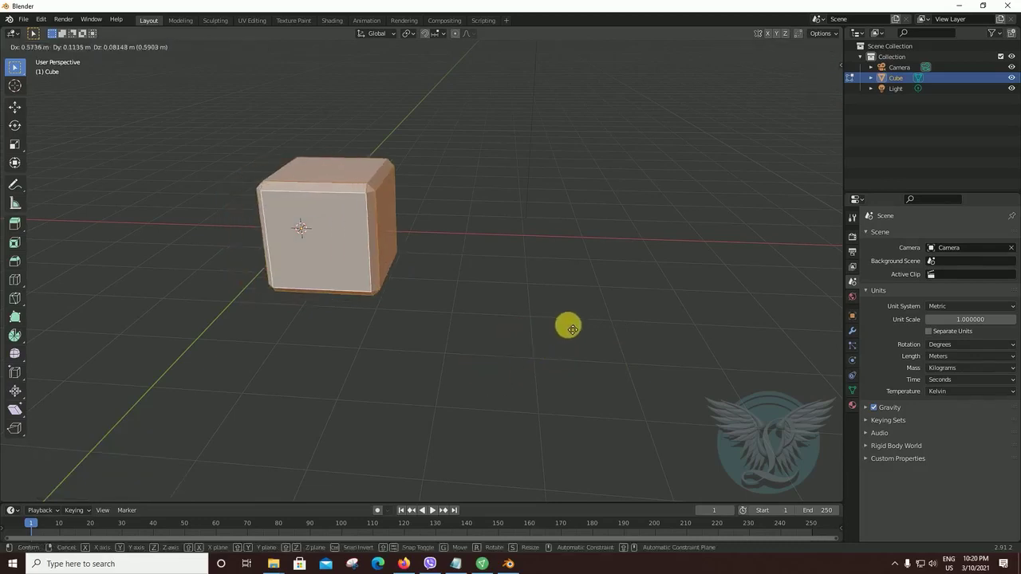
pyautogui.click(552, 332)
pyautogui.hotkey('ctrl', 'z')
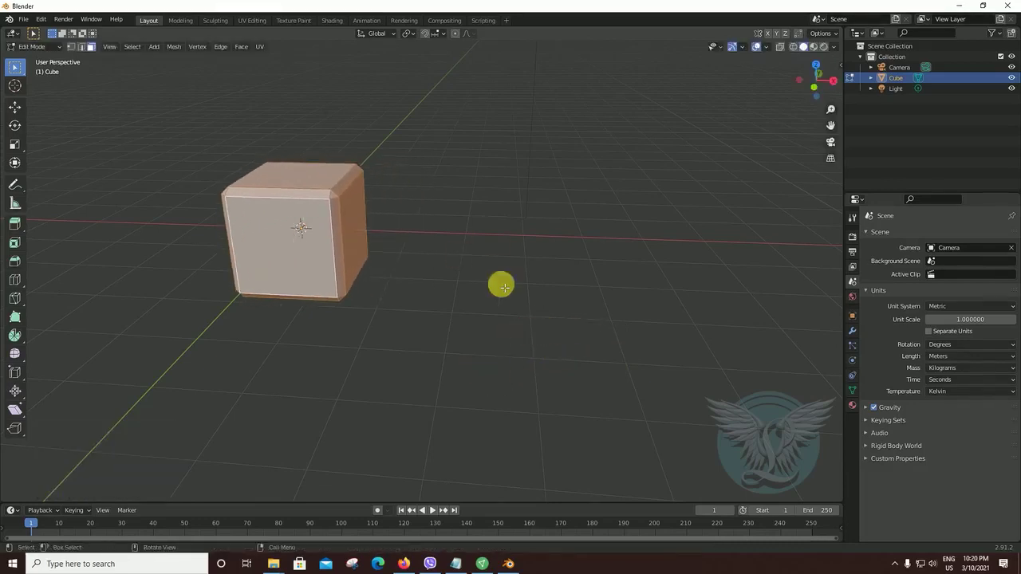
pyautogui.press('g')
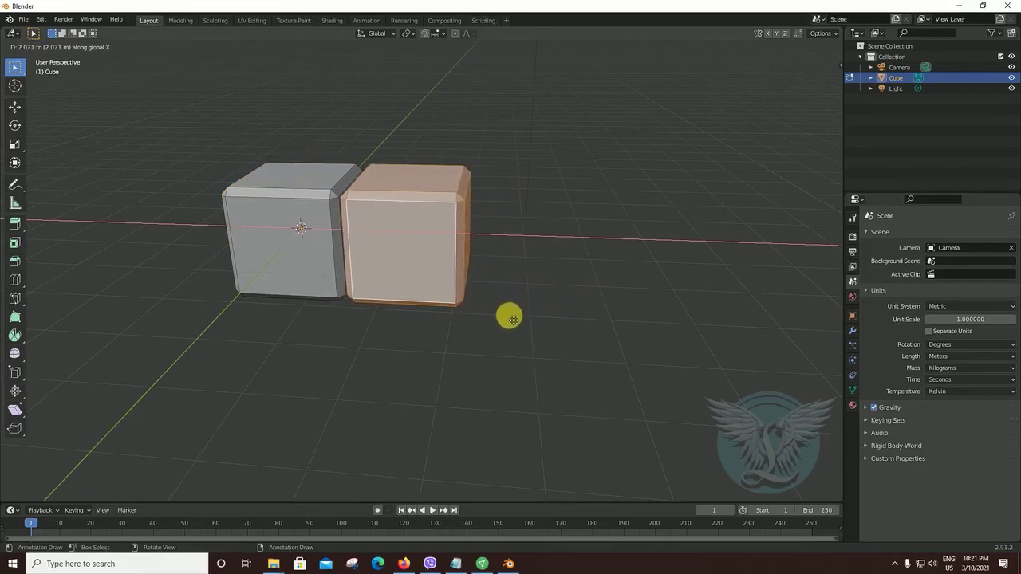
# Step: Place the duplicated block 2.011 m along X, right against the original
pyautogui.click(513, 319)
pyautogui.moveTo(581, 404)
pyautogui.mouseDown(button='middle')
pyautogui.moveTo(458, 401)
pyautogui.moveTo(563, 394)
pyautogui.moveTo(531, 388)
pyautogui.moveTo(563, 383)
pyautogui.moveTo(554, 400)
pyautogui.moveTo(547, 381)
pyautogui.moveTo(591, 347)
pyautogui.moveTo(579, 399)
pyautogui.moveTo(538, 433)
pyautogui.moveTo(519, 413)
pyautogui.moveTo(556, 365)
pyautogui.mouseUp(button='middle')
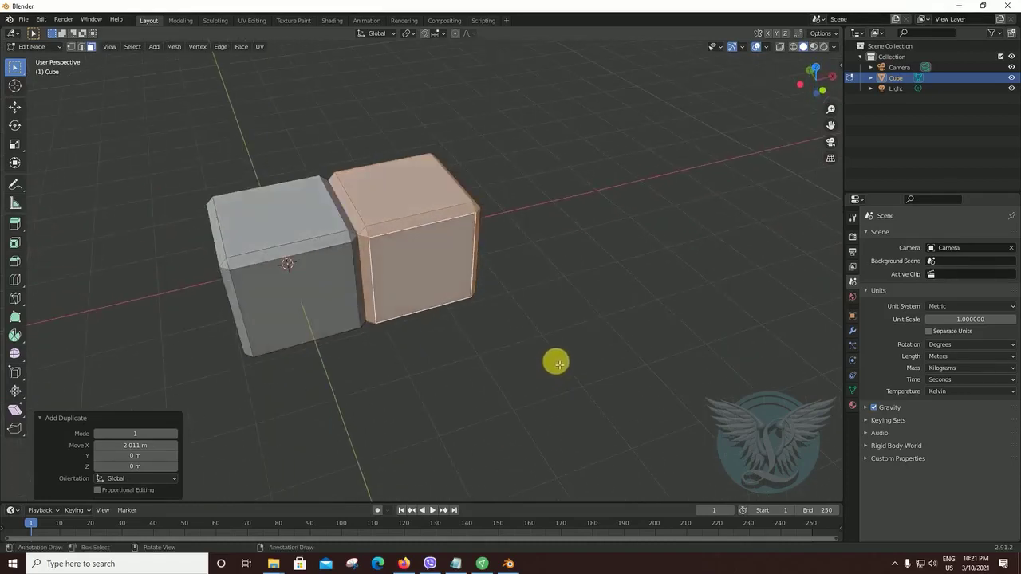
pyautogui.press('KP_7')
pyautogui.moveTo(523, 411)
pyautogui.mouseDown(button='middle')
pyautogui.moveTo(533, 296)
pyautogui.moveTo(528, 335)
pyautogui.mouseUp(button='middle')
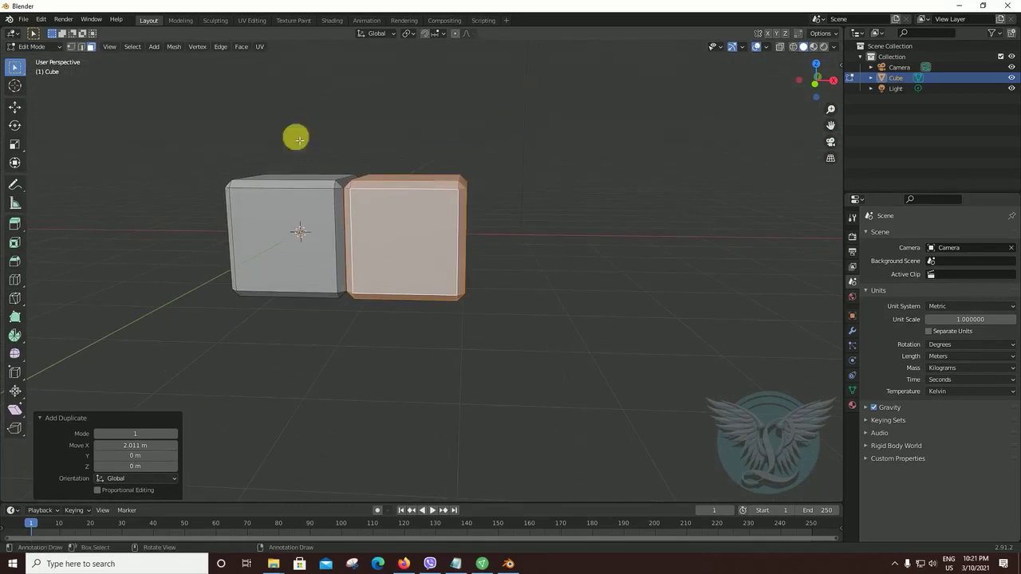
# Step: In Edge select mode, box-select the outer right-end edges of the new block
pyautogui.click(80, 47)
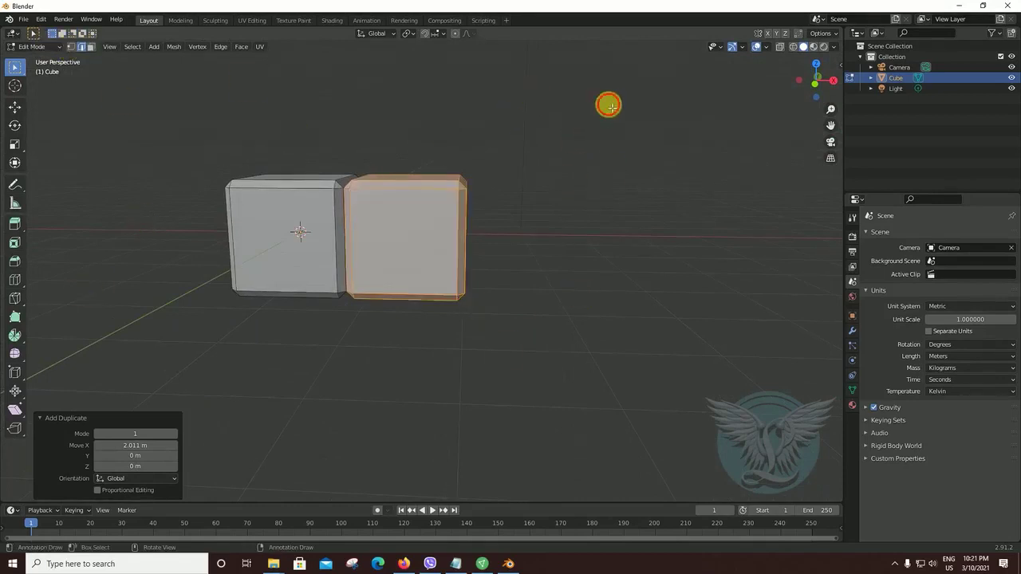
pyautogui.moveTo(608, 106); pyautogui.dragTo(421, 376)
pyautogui.moveTo(626, 121); pyautogui.dragTo(421, 342)
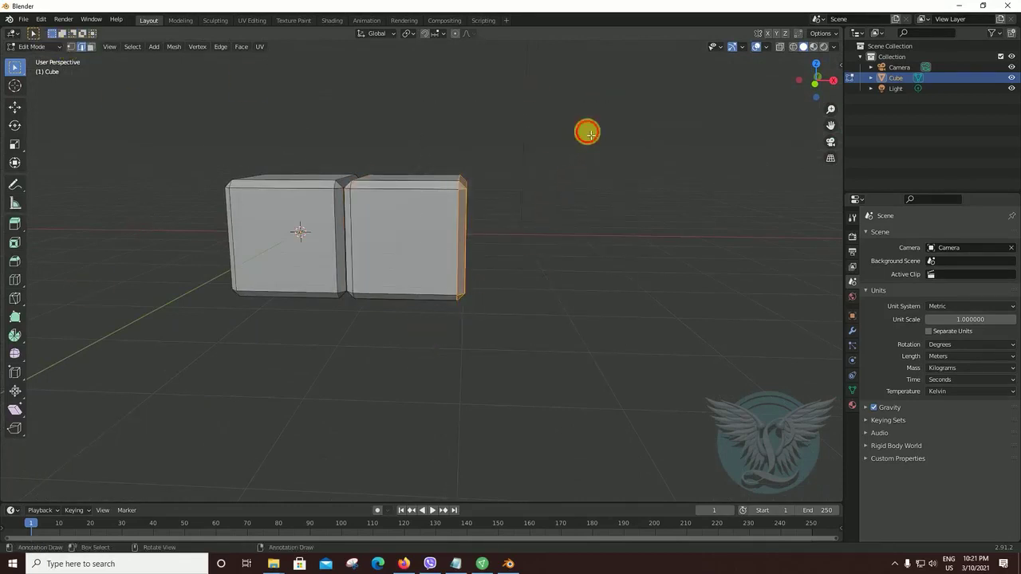
pyautogui.moveTo(588, 133); pyautogui.dragTo(445, 365)
pyautogui.moveTo(638, 322)
pyautogui.mouseDown(button='middle')
pyautogui.moveTo(455, 322)
pyautogui.moveTo(475, 269)
pyautogui.mouseUp(button='middle')
pyautogui.moveTo(410, 283)
pyautogui.mouseDown(button='middle')
pyautogui.moveTo(545, 365)
pyautogui.moveTo(500, 330)
pyautogui.mouseUp(button='middle')
pyautogui.moveTo(517, 105); pyautogui.dragTo(440, 348)
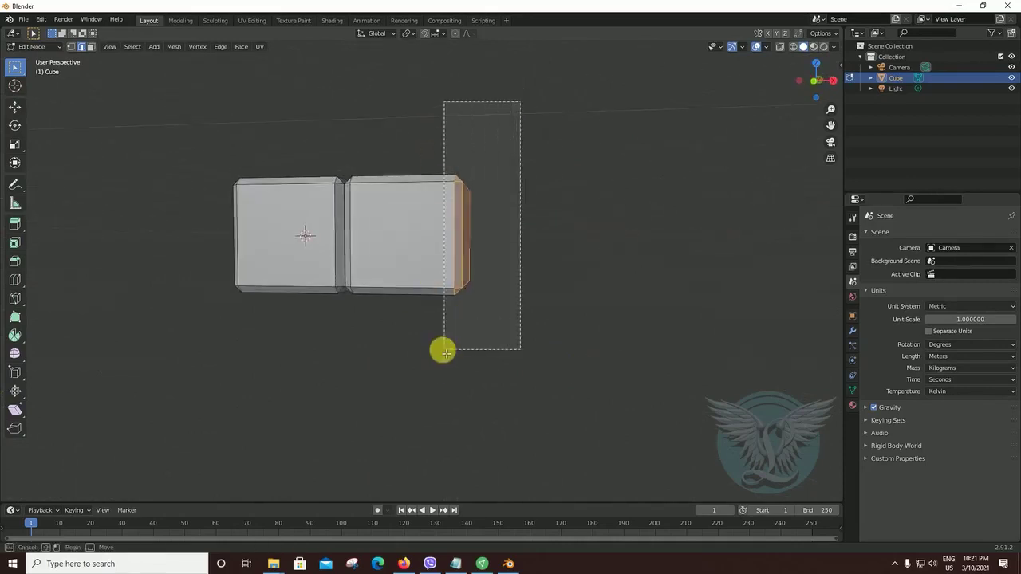
pyautogui.moveTo(486, 356)
pyautogui.mouseDown(button='middle')
pyautogui.moveTo(330, 330)
pyautogui.moveTo(567, 366)
pyautogui.moveTo(547, 353)
pyautogui.mouseUp(button='middle')
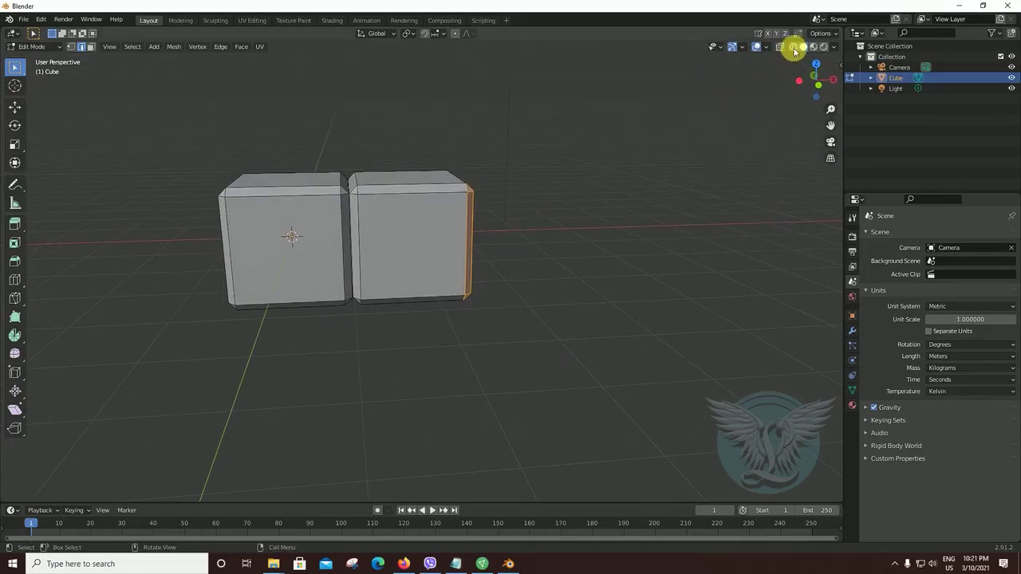
# Step: In wireframe view, box-select the outer end of the right block
pyautogui.click(795, 47)
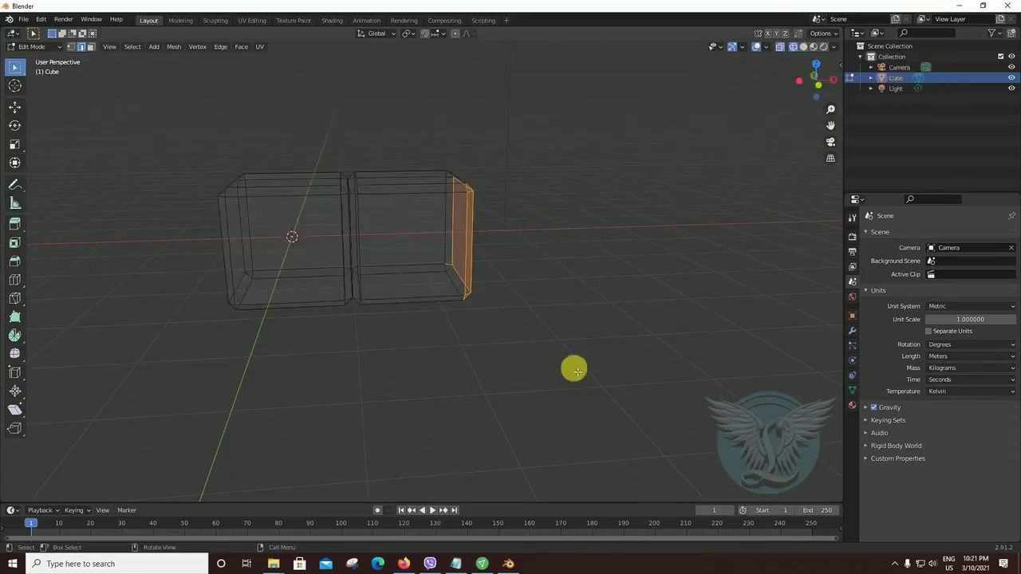
pyautogui.moveTo(574, 371)
pyautogui.mouseDown(button='middle')
pyautogui.moveTo(527, 364)
pyautogui.moveTo(543, 367)
pyautogui.mouseUp(button='middle')
pyautogui.moveTo(567, 292); pyautogui.dragTo(596, 125, button='middle')
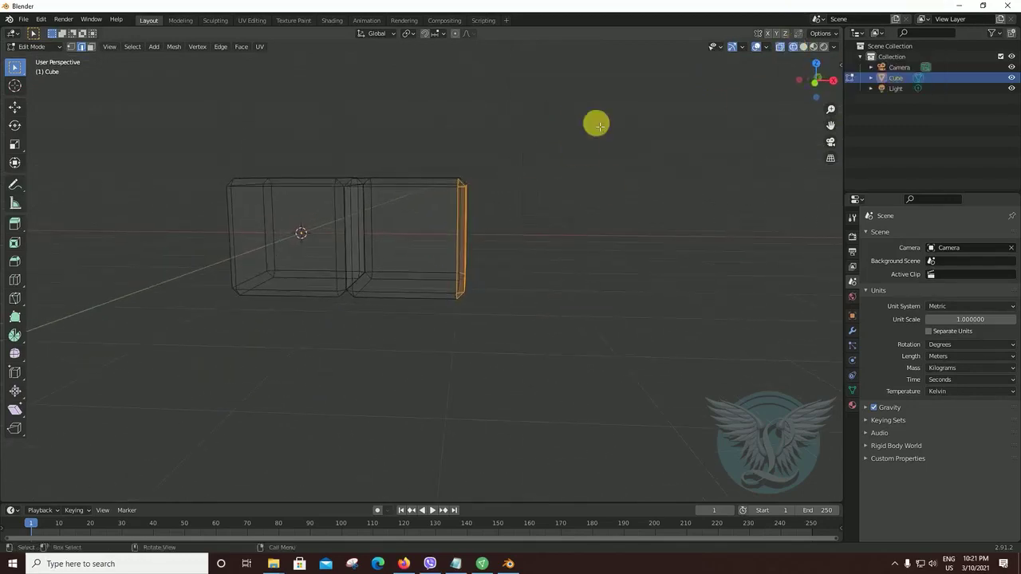
pyautogui.moveTo(604, 105); pyautogui.dragTo(427, 343)
pyautogui.moveTo(604, 118); pyautogui.dragTo(428, 344)
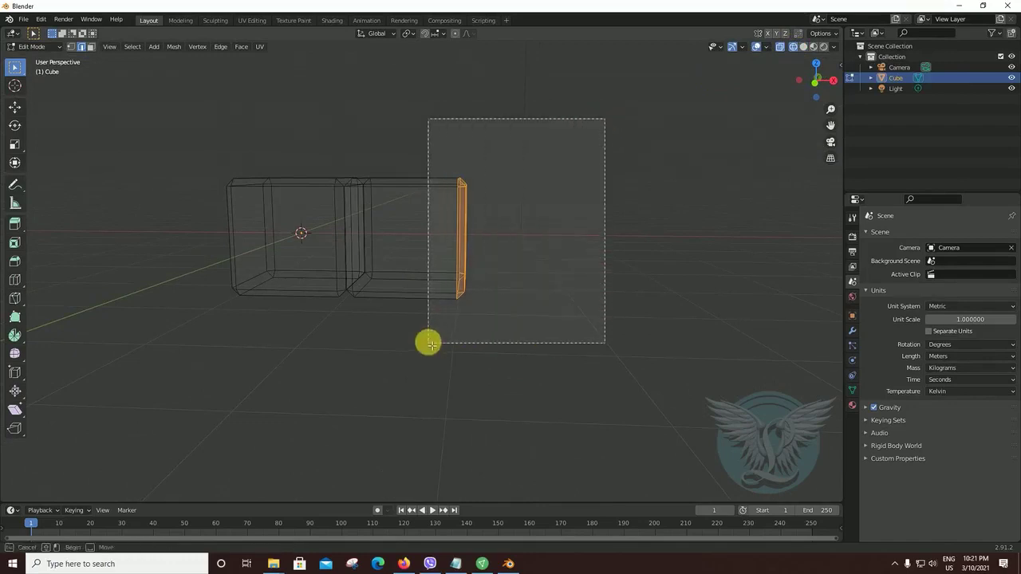
pyautogui.moveTo(429, 344)
pyautogui.mouseDown(button='middle')
pyautogui.moveTo(317, 321)
pyautogui.moveTo(367, 188)
pyautogui.mouseUp(button='middle')
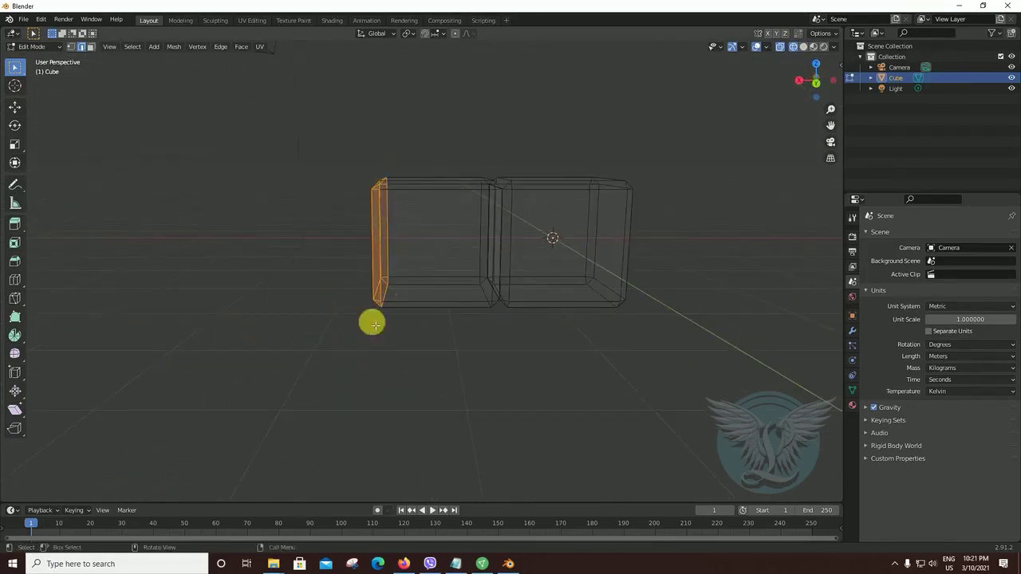
pyautogui.moveTo(405, 362)
pyautogui.mouseDown(button='middle')
pyautogui.moveTo(636, 360)
pyautogui.moveTo(577, 363)
pyautogui.mouseUp(button='middle')
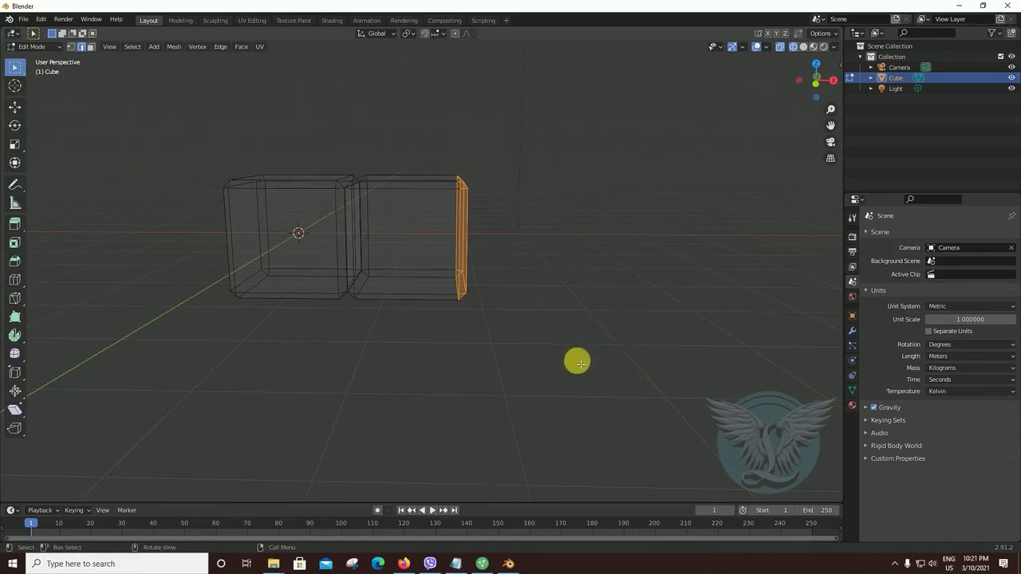
# Step: Slide the selected end 1.3013 m along X and return to solid shading
pyautogui.press('g')
pyautogui.press('x')
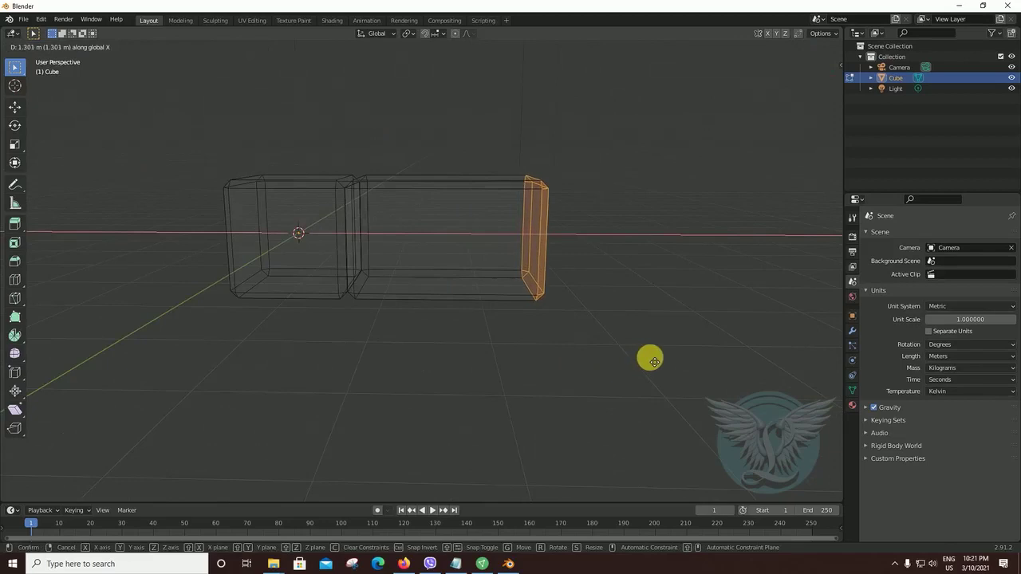
pyautogui.click(654, 362)
pyautogui.moveTo(560, 376)
pyautogui.mouseDown(button='middle')
pyautogui.moveTo(559, 402)
pyautogui.moveTo(590, 343)
pyautogui.mouseUp(button='middle')
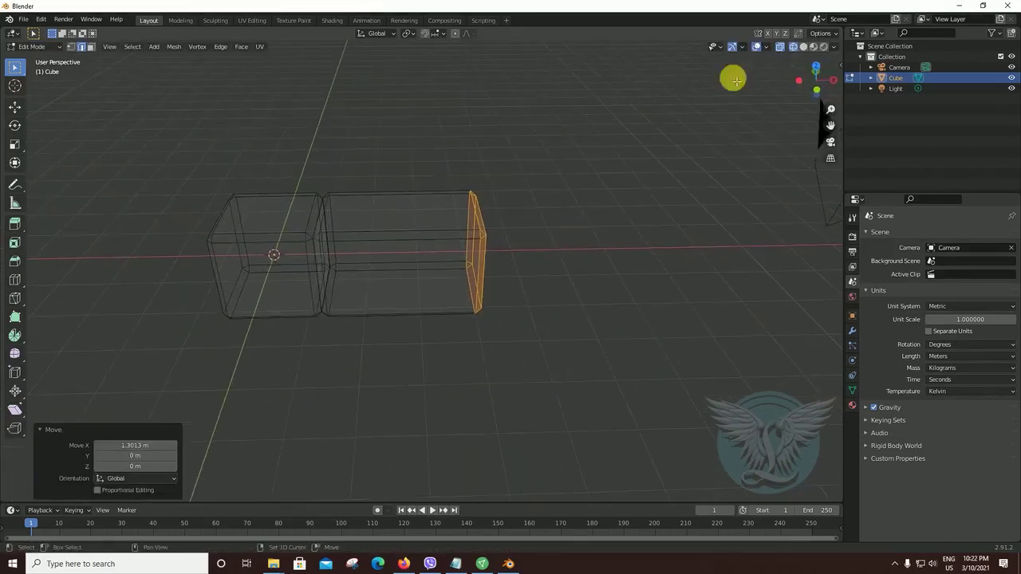
pyautogui.click(803, 47)
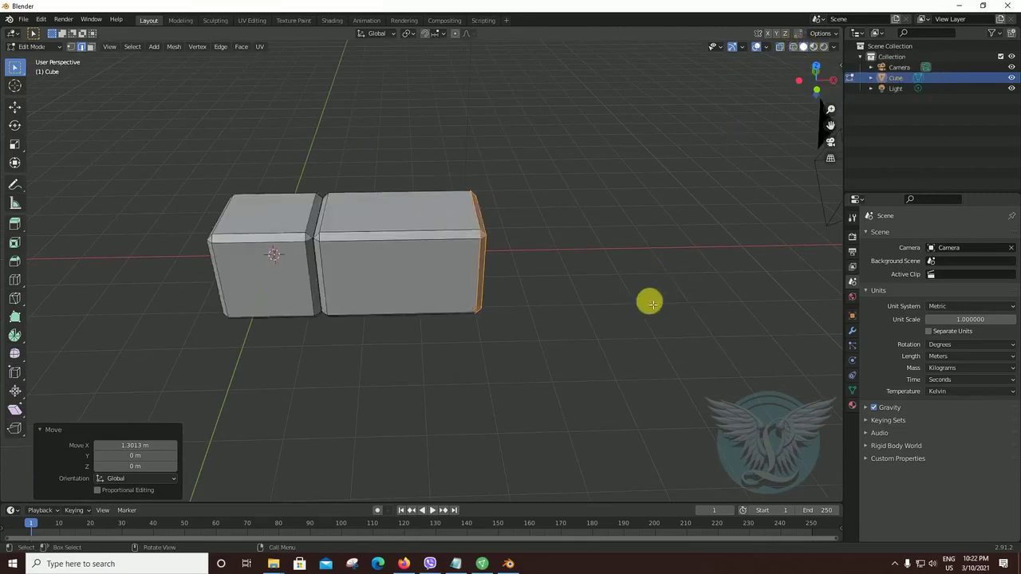
pyautogui.moveTo(652, 303)
pyautogui.mouseDown(button='middle')
pyautogui.moveTo(535, 266)
pyautogui.moveTo(439, 319)
pyautogui.moveTo(385, 289)
pyautogui.moveTo(554, 334)
pyautogui.moveTo(611, 319)
pyautogui.mouseUp(button='middle')
pyautogui.moveTo(527, 367)
pyautogui.mouseDown(button='middle')
pyautogui.moveTo(540, 359)
pyautogui.moveTo(556, 376)
pyautogui.moveTo(570, 356)
pyautogui.moveTo(559, 340)
pyautogui.moveTo(497, 339)
pyautogui.moveTo(554, 333)
pyautogui.moveTo(522, 318)
pyautogui.mouseUp(button='middle')
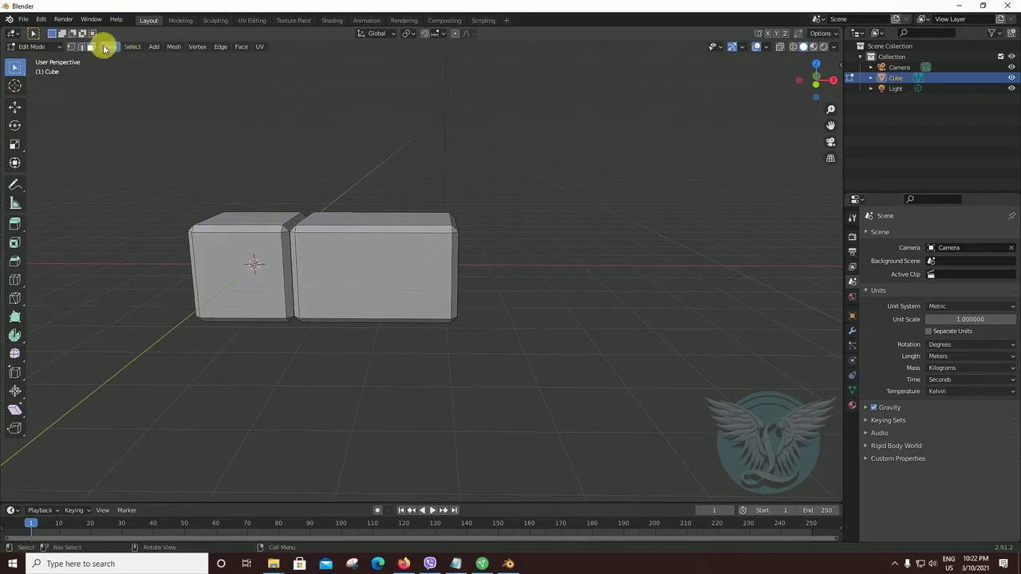
# Step: Try selecting faces of the long block, growing the selection and then clearing it
pyautogui.click(377, 266)
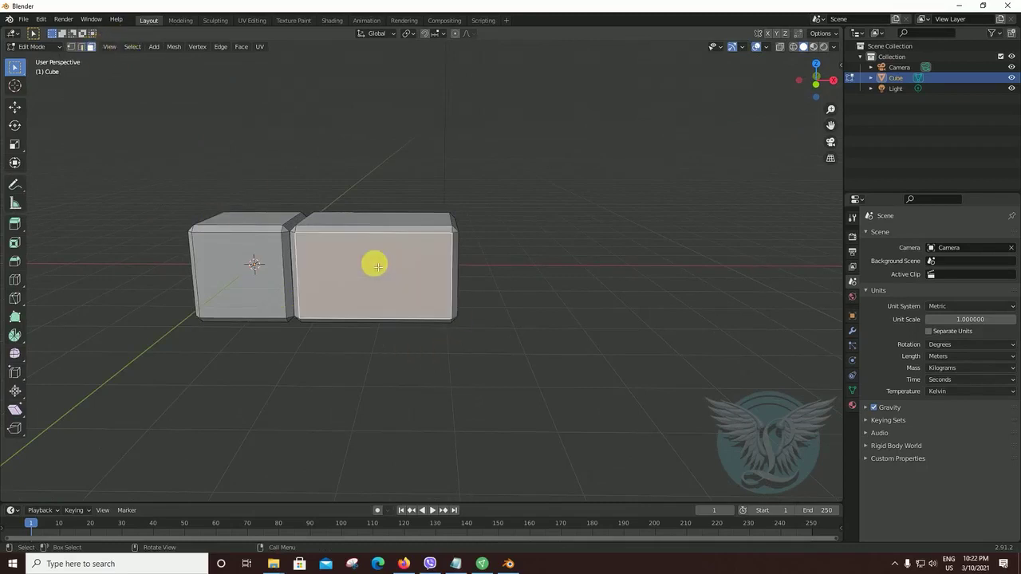
pyautogui.moveTo(550, 323)
pyautogui.mouseDown(button='middle')
pyautogui.moveTo(503, 337)
pyautogui.moveTo(547, 337)
pyautogui.moveTo(371, 228)
pyautogui.moveTo(506, 389)
pyautogui.moveTo(365, 371)
pyautogui.mouseUp(button='middle')
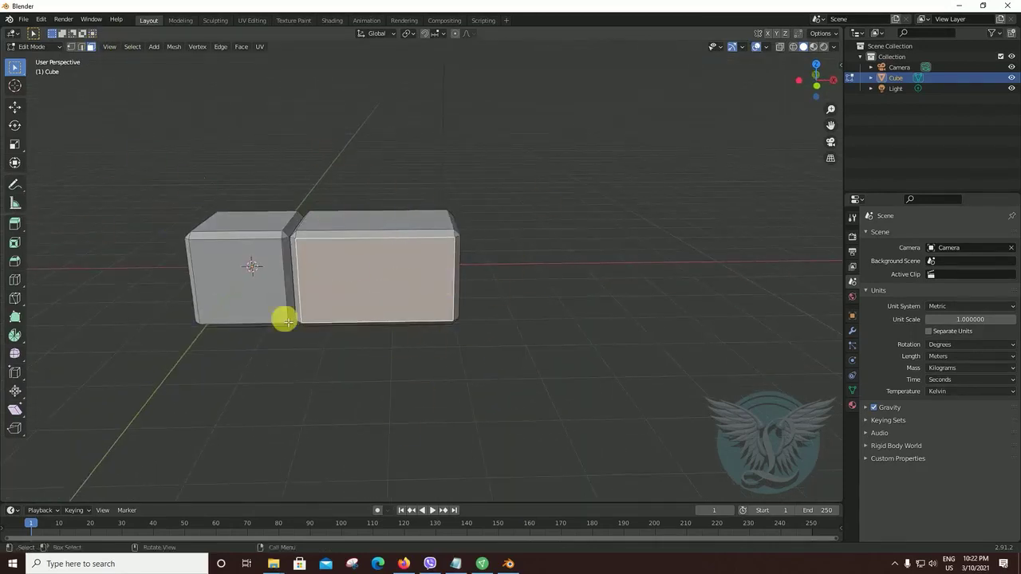
pyautogui.press('a')
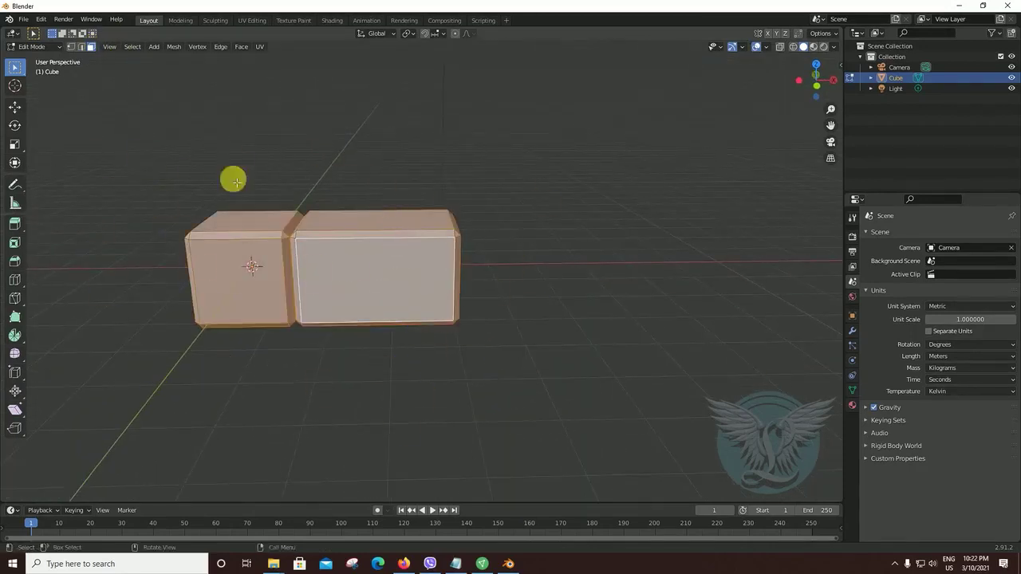
pyautogui.click(542, 297)
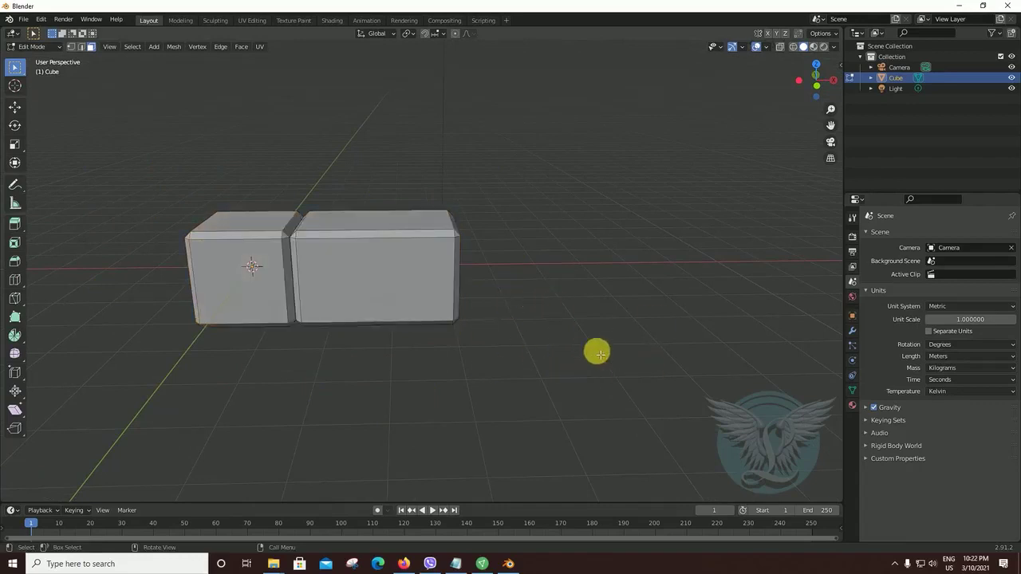
pyautogui.moveTo(592, 350)
pyautogui.mouseDown(button='middle')
pyautogui.moveTo(551, 346)
pyautogui.moveTo(459, 273)
pyautogui.moveTo(600, 390)
pyautogui.moveTo(556, 401)
pyautogui.moveTo(565, 401)
pyautogui.mouseUp(button='middle')
pyautogui.click(459, 256)
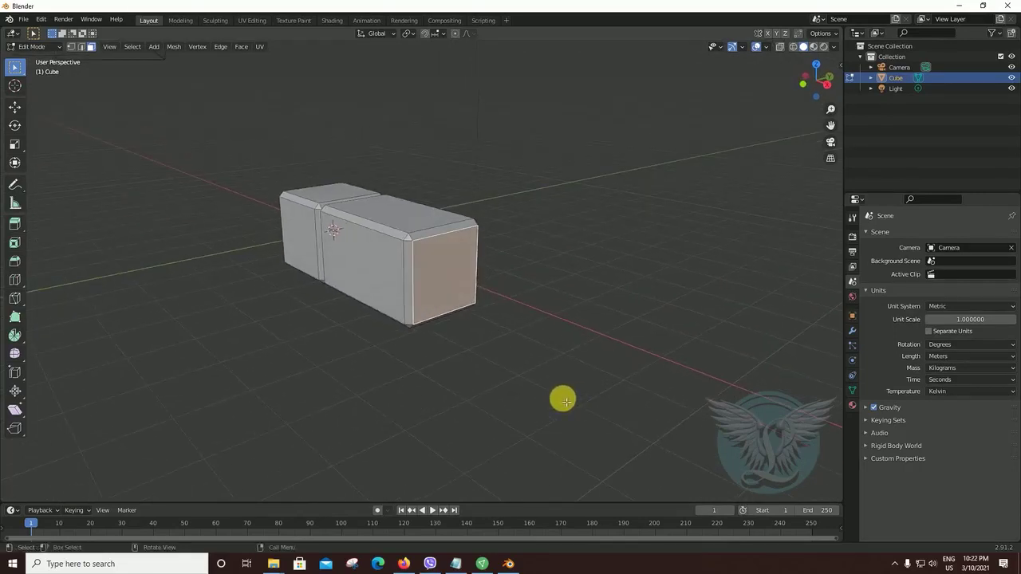
pyautogui.press('ctrl+KP_Add')
pyautogui.press('ctrl+KP_Add')
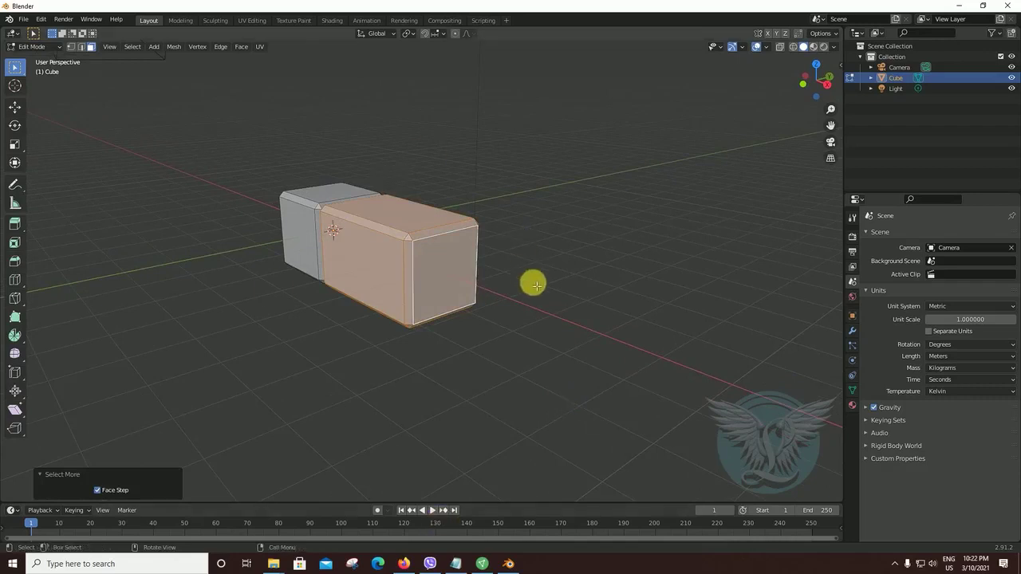
pyautogui.moveTo(533, 285)
pyautogui.mouseDown(button='middle')
pyautogui.moveTo(556, 294)
pyautogui.moveTo(561, 326)
pyautogui.moveTo(617, 308)
pyautogui.moveTo(542, 333)
pyautogui.mouseUp(button='middle')
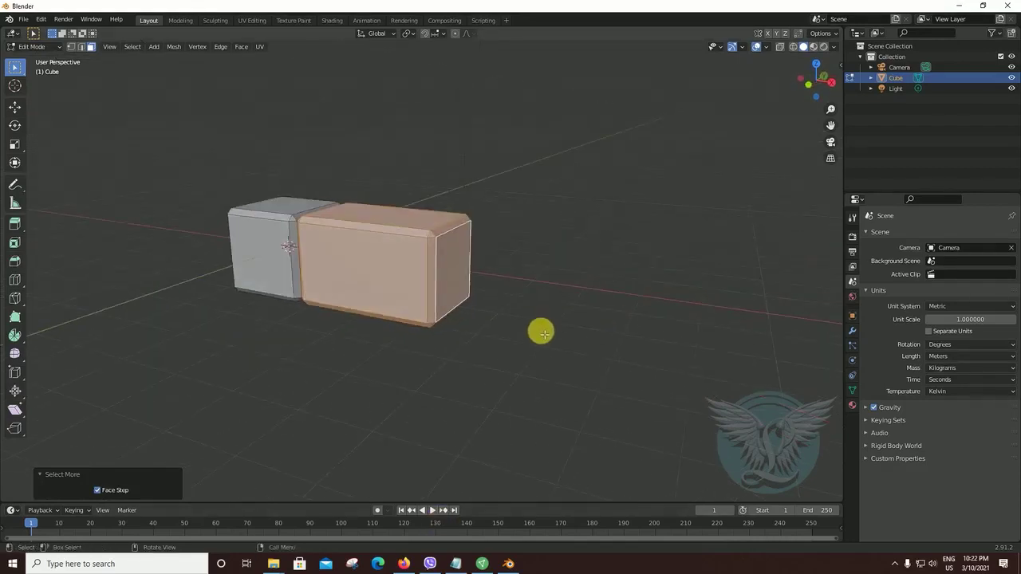
pyautogui.click(545, 332)
pyautogui.moveTo(576, 207)
pyautogui.mouseDown(button='middle')
pyautogui.moveTo(580, 349)
pyautogui.moveTo(444, 301)
pyautogui.mouseUp(button='middle')
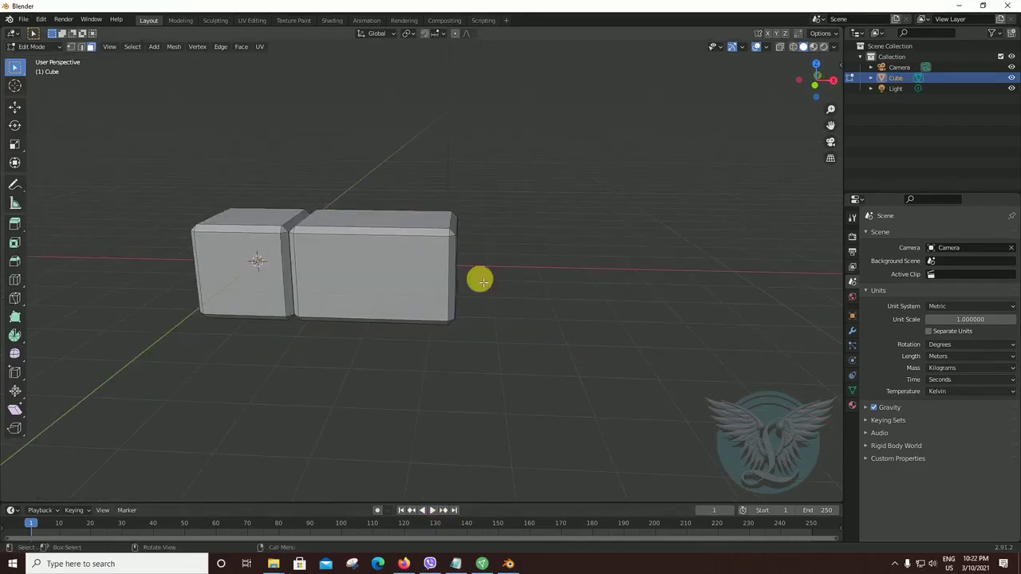
pyautogui.moveTo(567, 349); pyautogui.dragTo(539, 243, button='middle')
pyautogui.moveTo(527, 327)
pyautogui.mouseDown(button='middle')
pyautogui.moveTo(569, 313)
pyautogui.moveTo(567, 356)
pyautogui.moveTo(608, 337)
pyautogui.moveTo(560, 325)
pyautogui.mouseUp(button='middle')
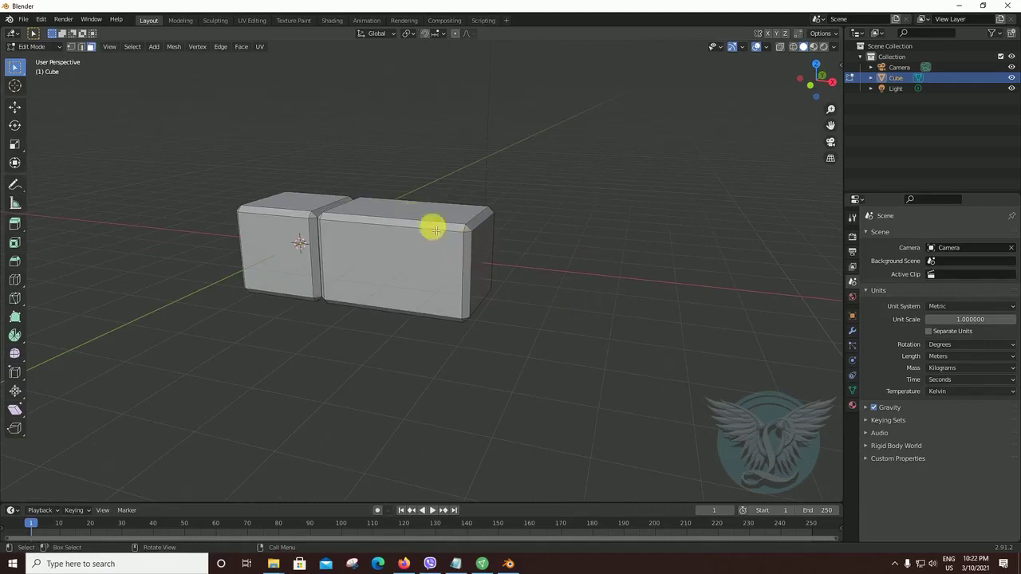
pyautogui.moveTo(435, 229); pyautogui.dragTo(553, 308, button='middle')
# Step: Pick faces of the right block and select its whole linked geometry
pyautogui.click(406, 274)
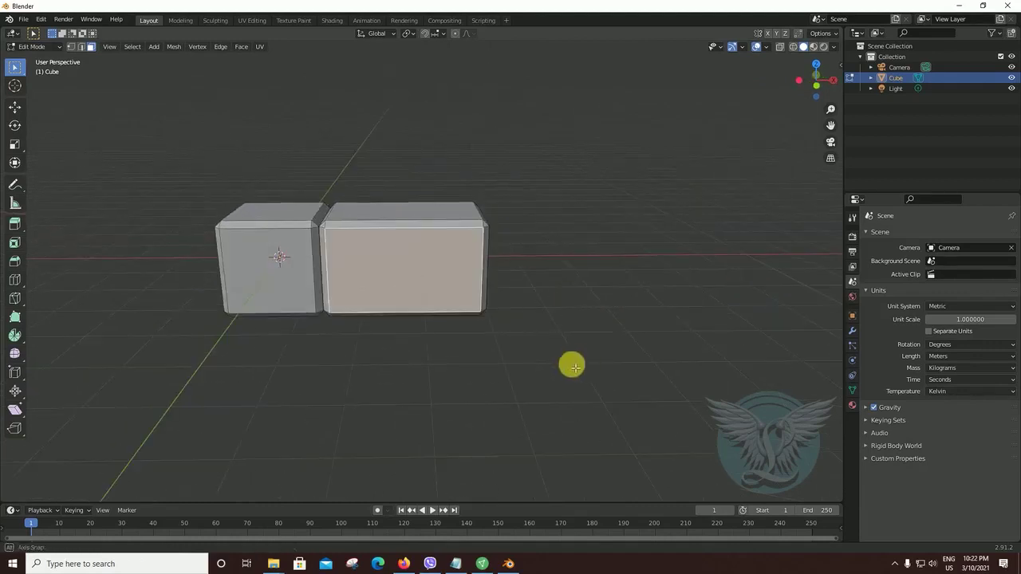
pyautogui.moveTo(574, 367); pyautogui.dragTo(582, 364, button='middle')
pyautogui.click(632, 231)
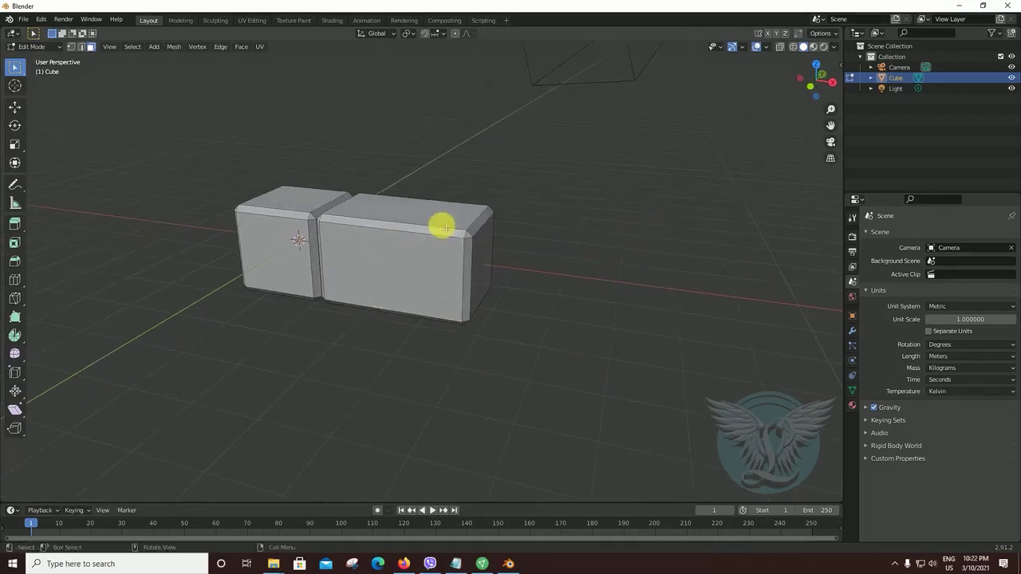
pyautogui.click(470, 214)
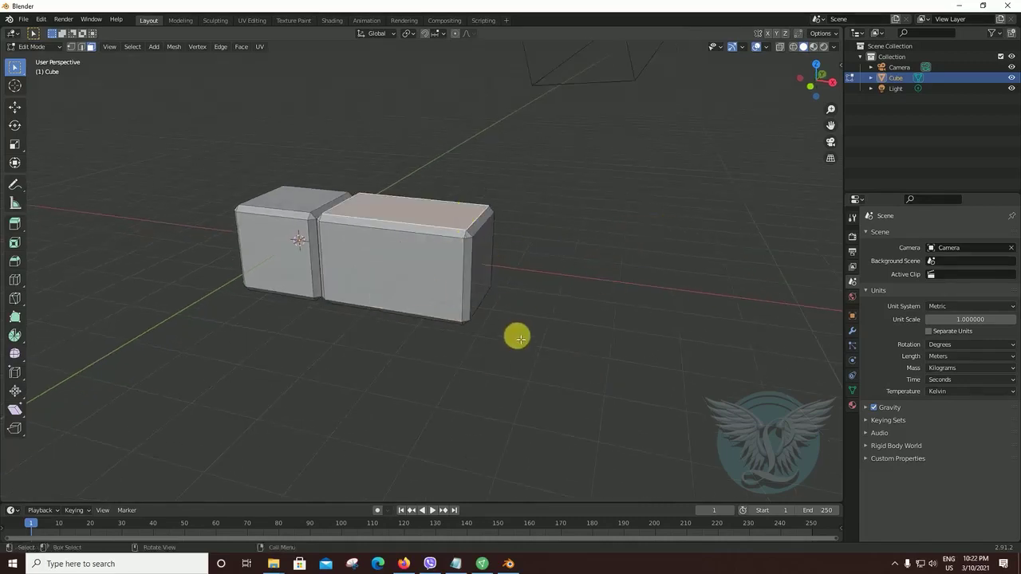
pyautogui.click(478, 273)
pyautogui.moveTo(559, 341)
pyautogui.mouseDown(button='middle')
pyautogui.moveTo(563, 330)
pyautogui.moveTo(549, 338)
pyautogui.moveTo(569, 324)
pyautogui.moveTo(569, 374)
pyautogui.moveTo(391, 234)
pyautogui.moveTo(481, 291)
pyautogui.mouseUp(button='middle')
pyautogui.click(394, 235)
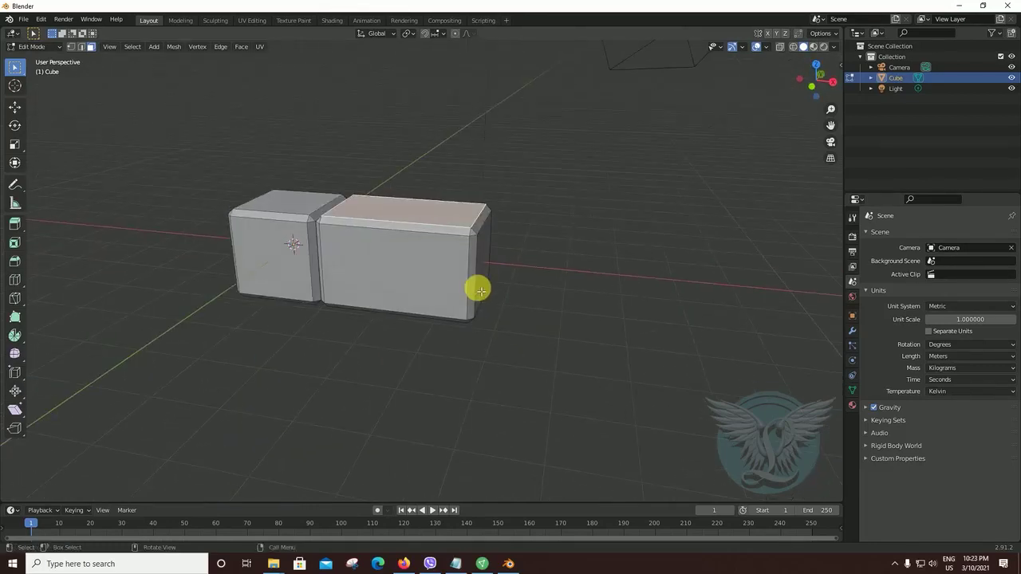
pyautogui.press('l')
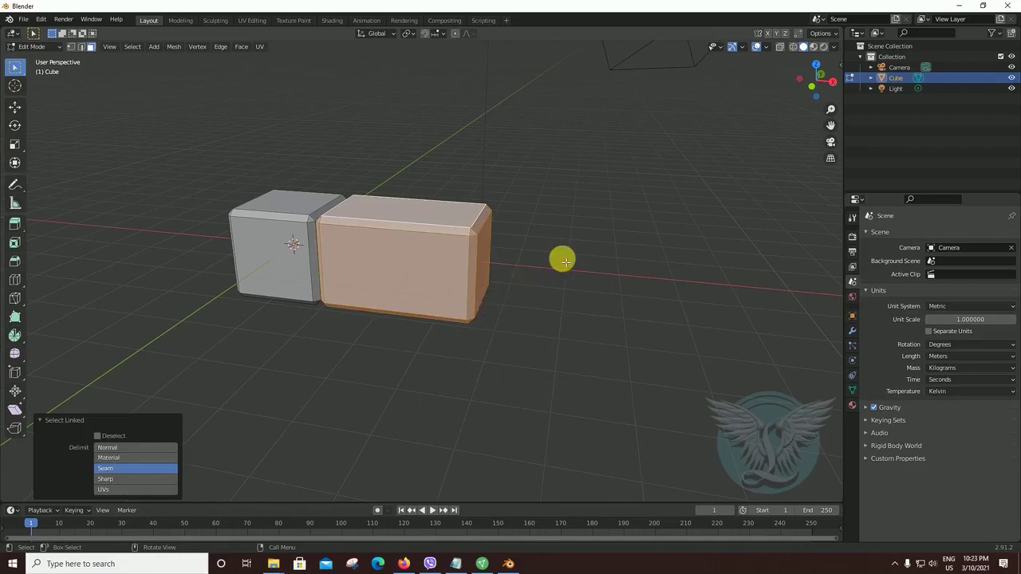
# Step: Reselect the whole long right block from one of its top faces
pyautogui.moveTo(590, 331)
pyautogui.mouseDown(button='middle')
pyautogui.moveTo(481, 287)
pyautogui.moveTo(572, 271)
pyautogui.moveTo(390, 274)
pyautogui.mouseUp(button='middle')
pyautogui.moveTo(545, 280)
pyautogui.mouseDown(button='middle')
pyautogui.moveTo(526, 351)
pyautogui.moveTo(517, 298)
pyautogui.mouseUp(button='middle')
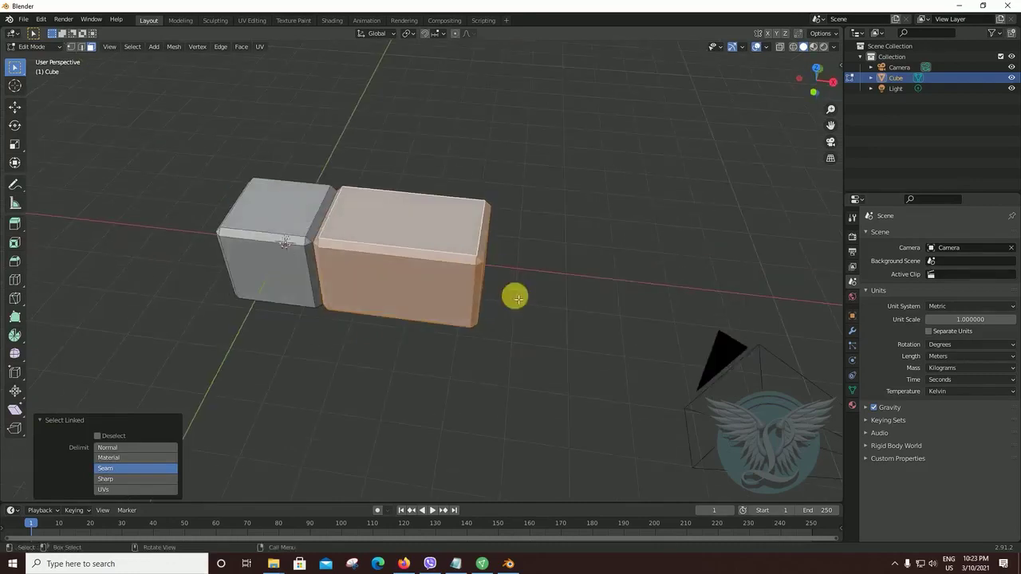
pyautogui.moveTo(535, 360)
pyautogui.mouseDown(button='middle')
pyautogui.moveTo(548, 371)
pyautogui.moveTo(497, 324)
pyautogui.moveTo(542, 337)
pyautogui.moveTo(553, 321)
pyautogui.mouseUp(button='middle')
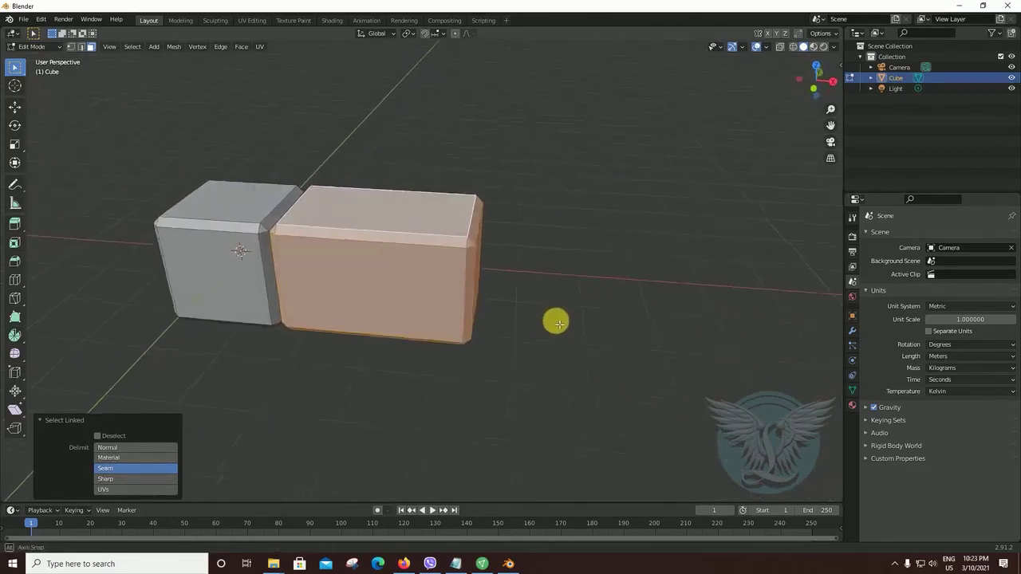
pyautogui.click(473, 332)
pyautogui.click(433, 226)
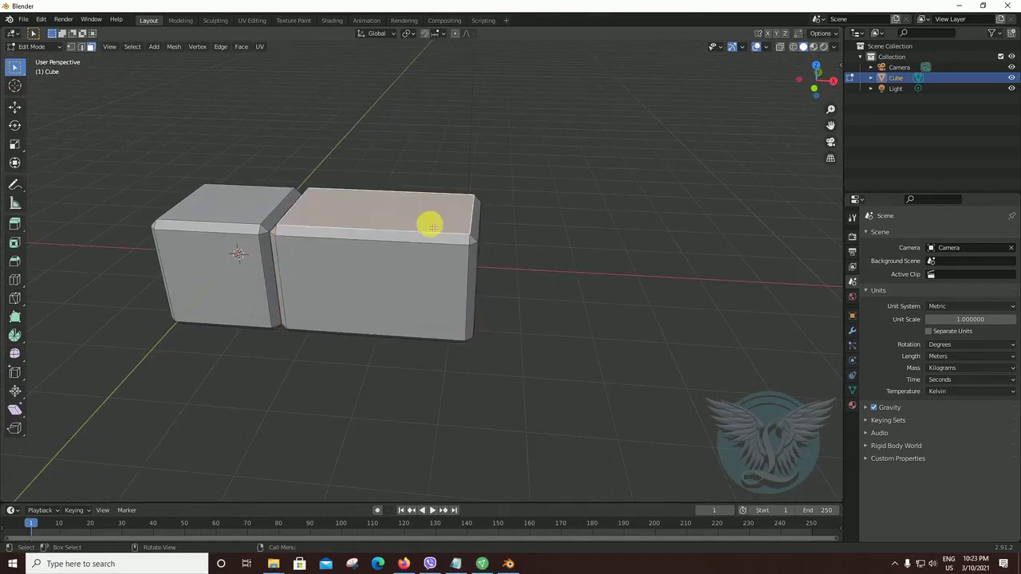
pyautogui.press('l')
# Step: Duplicate the long block and place the copy 3.3094 m along X
pyautogui.moveTo(545, 317)
pyautogui.mouseDown(button='middle')
pyautogui.moveTo(485, 303)
pyautogui.moveTo(606, 301)
pyautogui.moveTo(590, 305)
pyautogui.moveTo(583, 285)
pyautogui.moveTo(547, 380)
pyautogui.moveTo(561, 376)
pyautogui.moveTo(554, 349)
pyautogui.moveTo(568, 344)
pyautogui.mouseUp(button='middle')
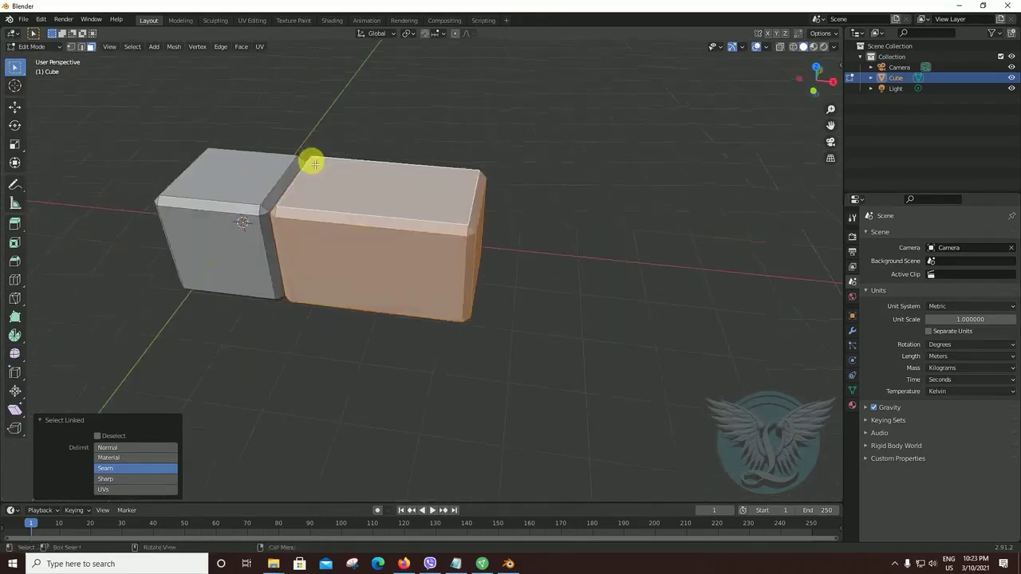
pyautogui.moveTo(477, 317)
pyautogui.mouseDown(button='middle')
pyautogui.moveTo(503, 321)
pyautogui.moveTo(494, 333)
pyautogui.moveTo(504, 333)
pyautogui.mouseUp(button='middle')
pyautogui.hotkey('shift', 'd')
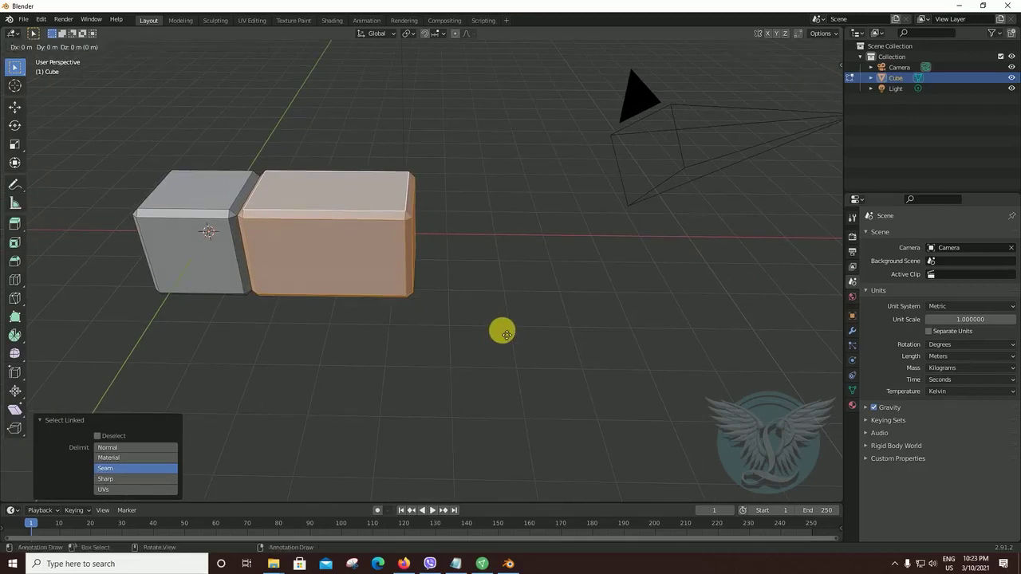
pyautogui.press('x')
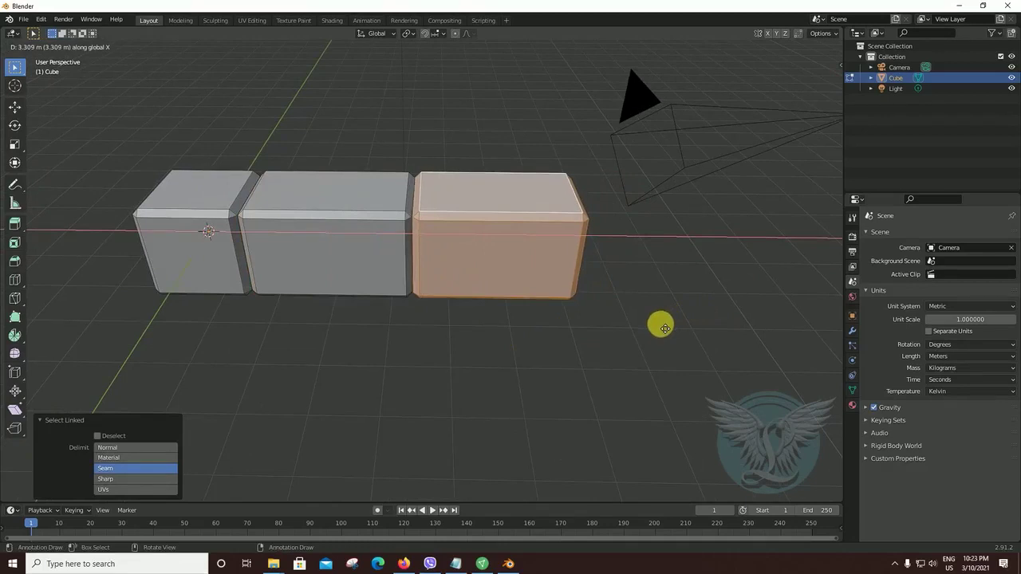
pyautogui.click(665, 328)
pyautogui.moveTo(531, 331)
pyautogui.mouseDown(button='middle')
pyautogui.moveTo(565, 342)
pyautogui.moveTo(543, 349)
pyautogui.moveTo(545, 307)
pyautogui.moveTo(531, 316)
pyautogui.moveTo(540, 280)
pyautogui.mouseUp(button='middle')
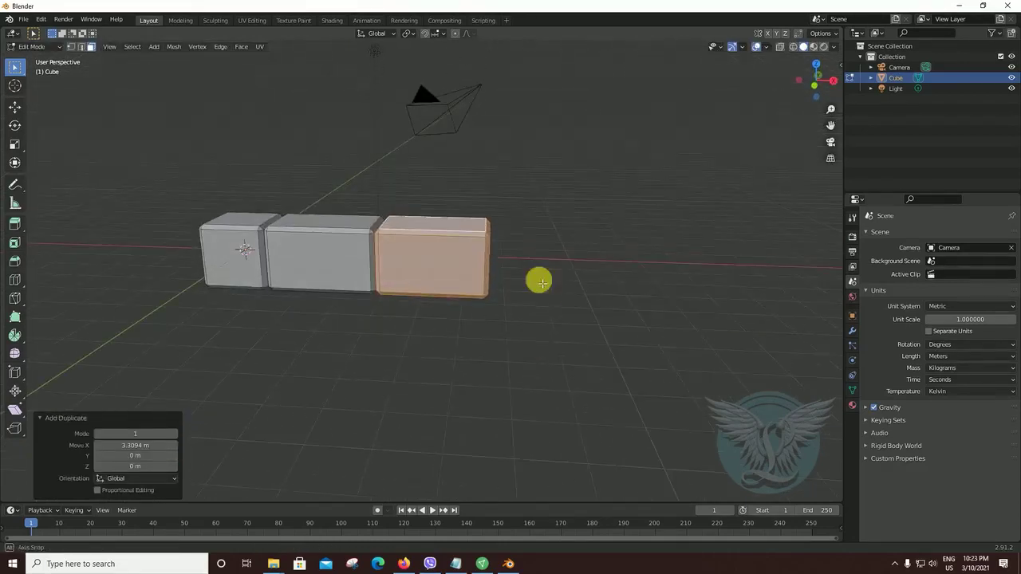
# Step: Pull the third block's right end face 2.5746 m along X, working in wireframe view
pyautogui.click(793, 47)
pyautogui.moveTo(560, 158); pyautogui.dragTo(471, 345)
pyautogui.moveTo(591, 158); pyautogui.dragTo(468, 339)
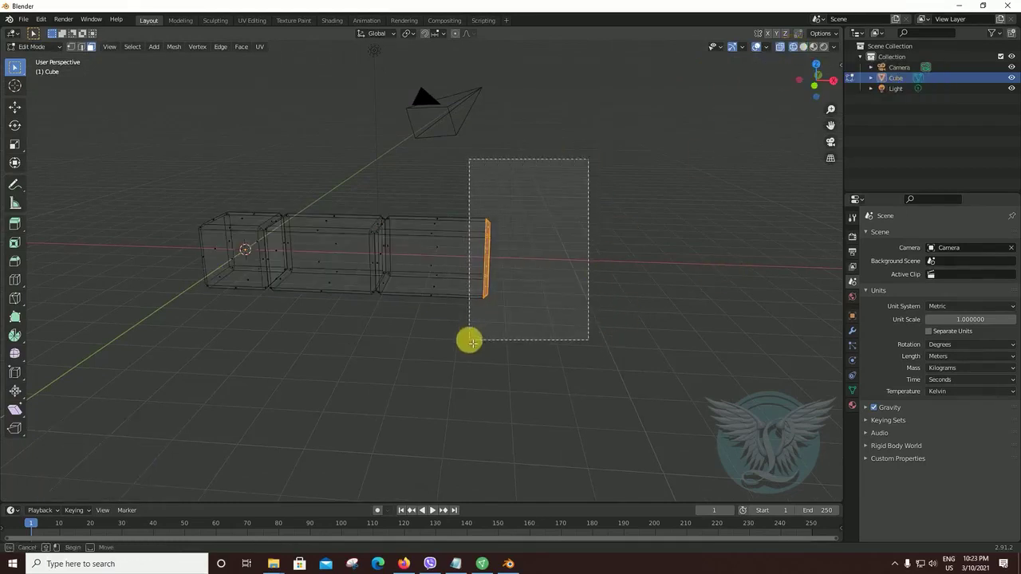
pyautogui.moveTo(559, 199)
pyautogui.mouseDown(button='middle')
pyautogui.moveTo(493, 276)
pyautogui.moveTo(564, 280)
pyautogui.moveTo(535, 296)
pyautogui.moveTo(592, 300)
pyautogui.mouseUp(button='middle')
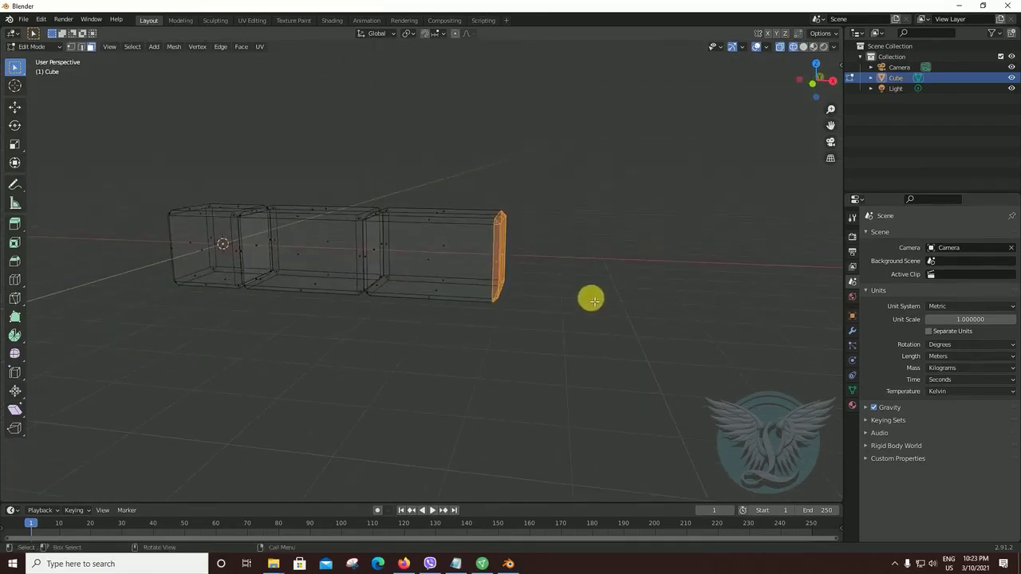
pyautogui.press('g')
pyautogui.press('x')
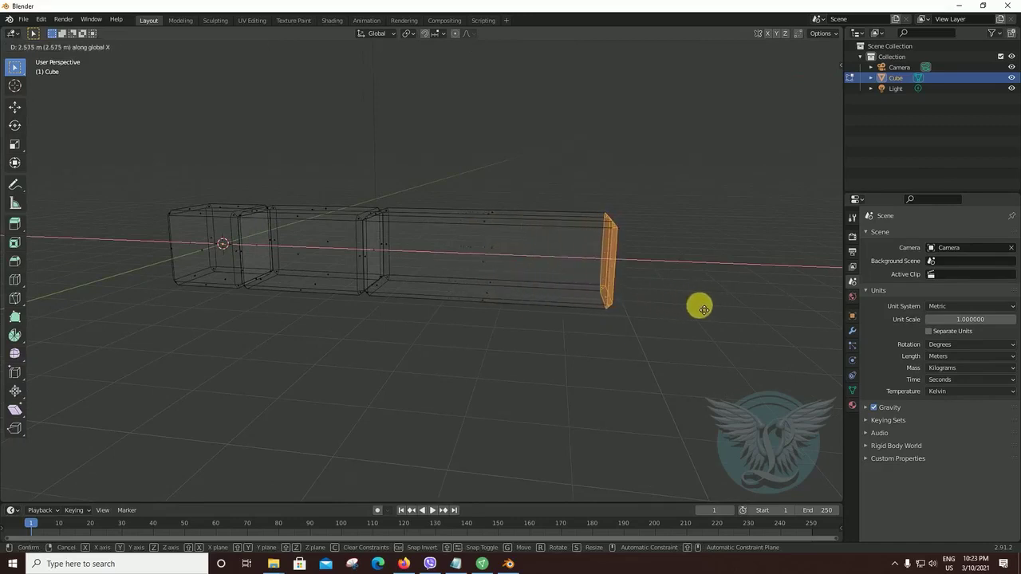
pyautogui.click(702, 309)
pyautogui.moveTo(465, 328); pyautogui.dragTo(819, 140, button='middle')
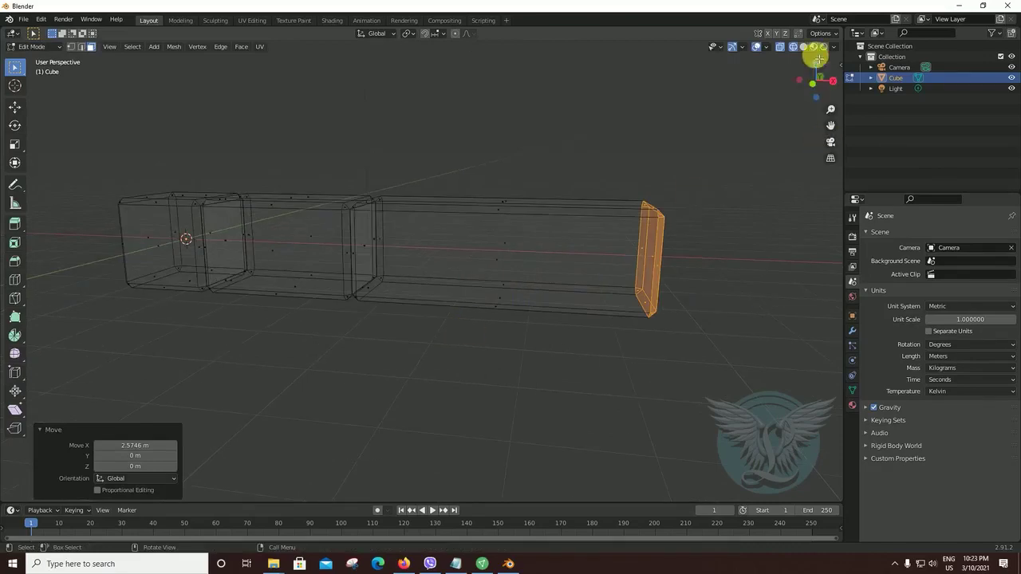
pyautogui.click(804, 47)
pyautogui.moveTo(499, 285)
pyautogui.mouseDown(button='middle')
pyautogui.moveTo(412, 285)
pyautogui.moveTo(640, 264)
pyautogui.moveTo(445, 280)
pyautogui.moveTo(519, 367)
pyautogui.moveTo(656, 310)
pyautogui.moveTo(463, 267)
pyautogui.moveTo(527, 297)
pyautogui.moveTo(500, 293)
pyautogui.moveTo(436, 369)
pyautogui.moveTo(474, 282)
pyautogui.moveTo(449, 303)
pyautogui.moveTo(449, 328)
pyautogui.moveTo(433, 349)
pyautogui.moveTo(452, 338)
pyautogui.moveTo(435, 358)
pyautogui.moveTo(328, 357)
pyautogui.mouseUp(button='middle')
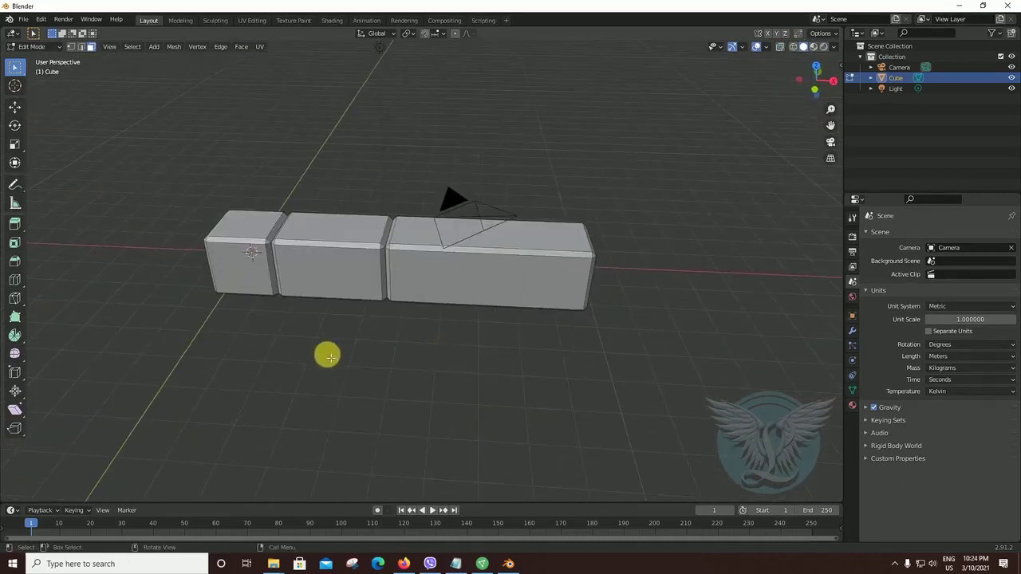
# Step: Reselect the cube object and select its entire mesh in Edit Mode
pyautogui.moveTo(503, 345)
pyautogui.mouseDown(button='middle')
pyautogui.moveTo(476, 351)
pyautogui.moveTo(500, 342)
pyautogui.mouseUp(button='middle')
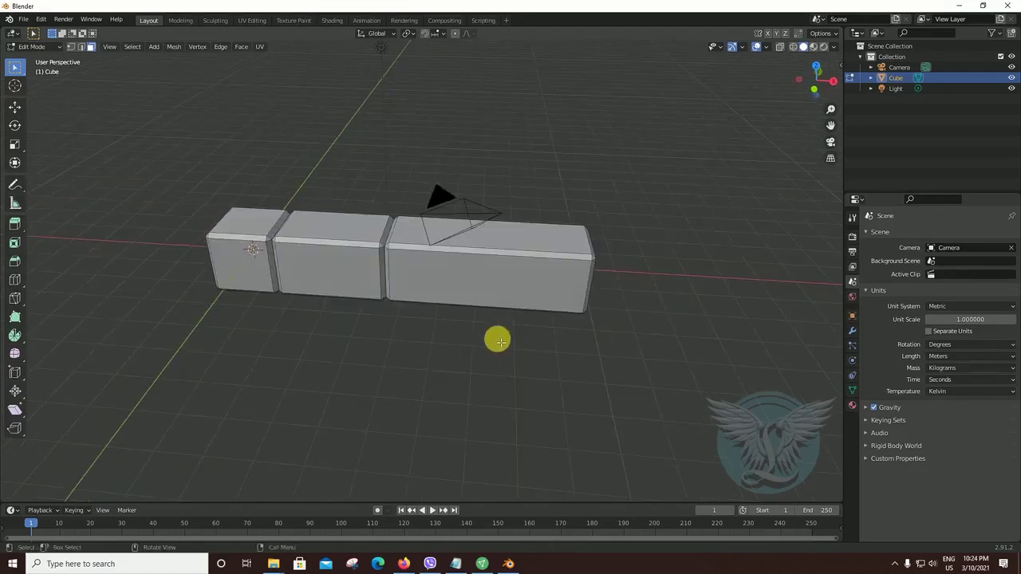
pyautogui.press('Tab')
pyautogui.click(508, 356)
pyautogui.click(471, 303)
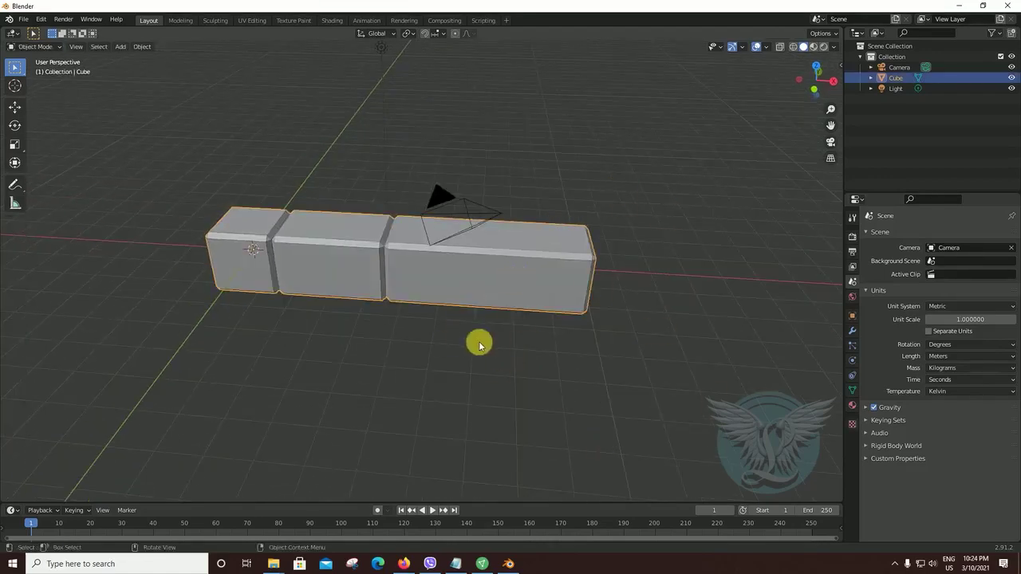
pyautogui.press('Tab')
pyautogui.moveTo(496, 381)
pyautogui.mouseDown(button='middle')
pyautogui.moveTo(481, 385)
pyautogui.moveTo(517, 367)
pyautogui.moveTo(433, 376)
pyautogui.moveTo(516, 368)
pyautogui.moveTo(474, 212)
pyautogui.mouseUp(button='middle')
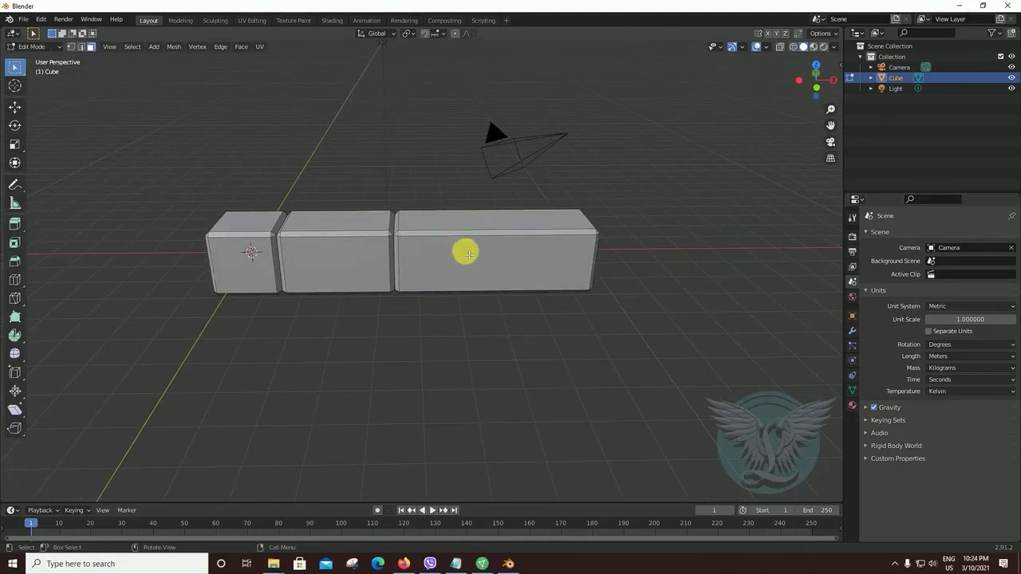
pyautogui.click(431, 248)
pyautogui.press('a')
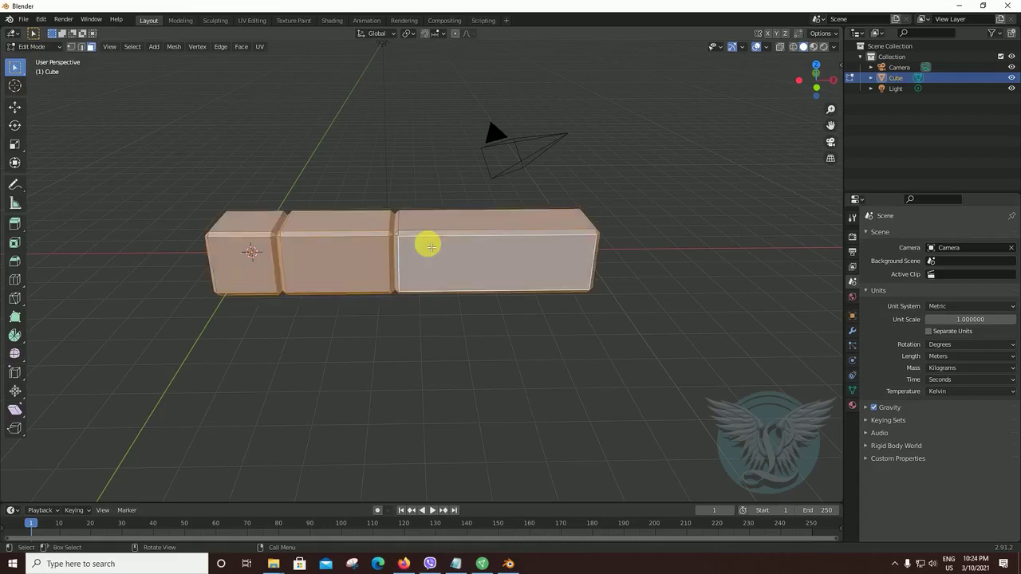
# Step: Duplicate the three-block row and place the copy 11.159 m along X
pyautogui.keyDown('shift'); pyautogui.moveTo(606, 383); pyautogui.dragTo(496, 369, button='middle'); pyautogui.keyUp('shift')
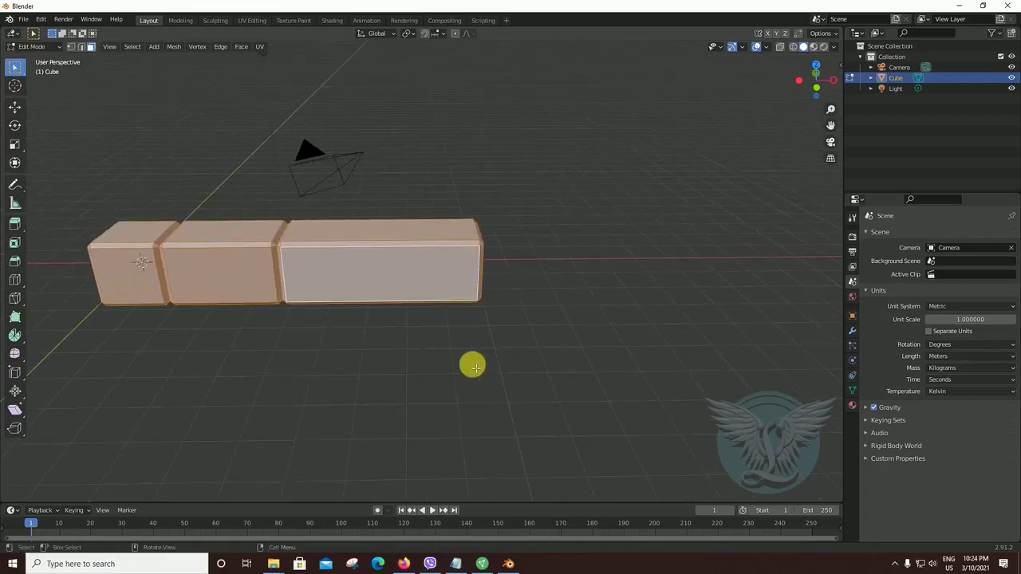
pyautogui.scroll(-3, 472, 367)
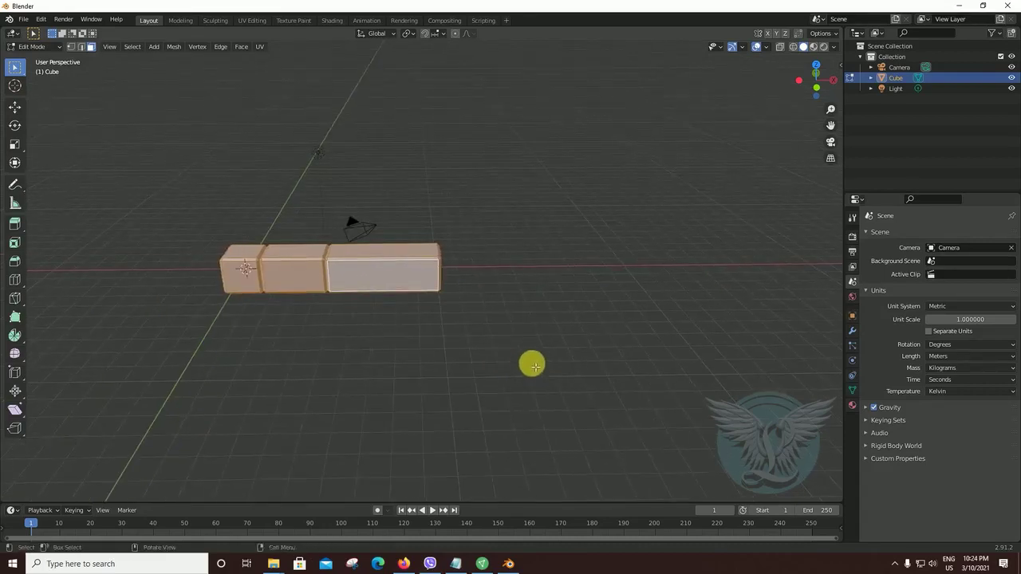
pyautogui.press('g')
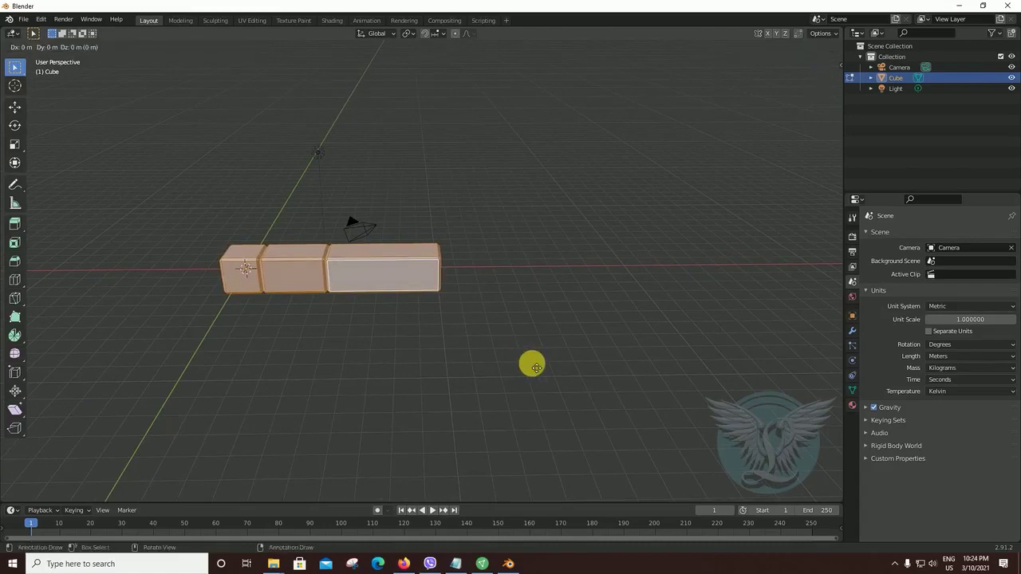
pyautogui.press('x')
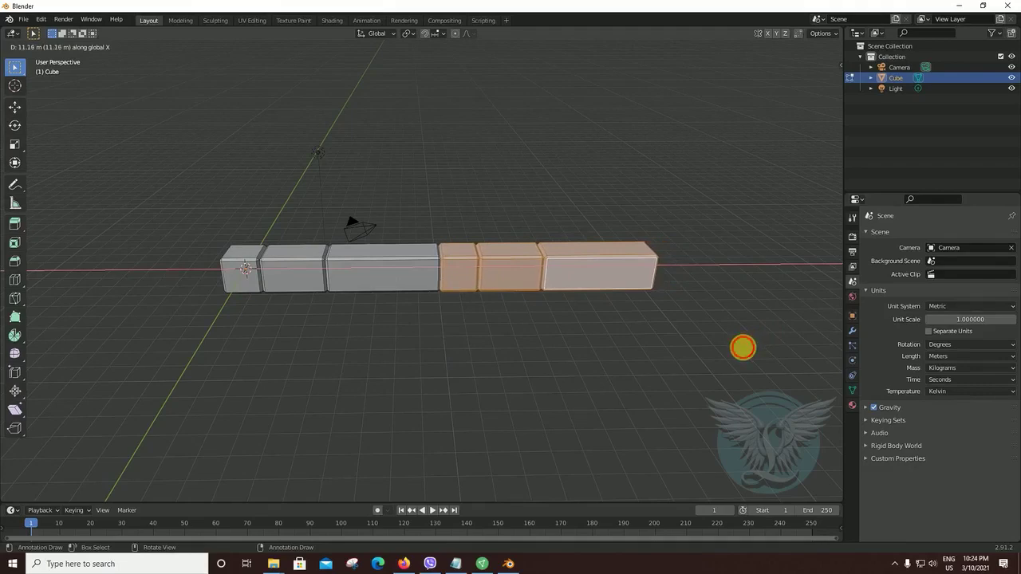
pyautogui.click(742, 347)
pyautogui.scroll(3, 529, 327)
pyautogui.scroll(2, 529, 326)
pyautogui.scroll(2, 543, 331)
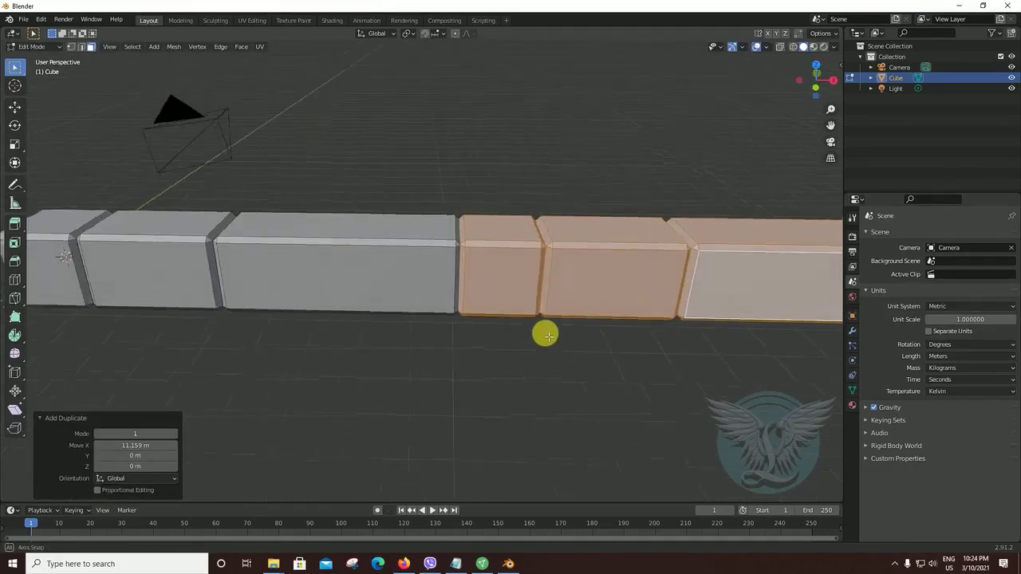
pyautogui.scroll(-3, 547, 335)
pyautogui.scroll(-3, 547, 333)
pyautogui.moveTo(549, 332)
pyautogui.mouseDown(button='middle')
pyautogui.moveTo(583, 342)
pyautogui.moveTo(581, 360)
pyautogui.moveTo(521, 365)
pyautogui.moveTo(530, 367)
pyautogui.moveTo(529, 354)
pyautogui.mouseUp(button='middle')
# Step: Select the whole block mesh, undoing an accidental move along the way
pyautogui.click(611, 173)
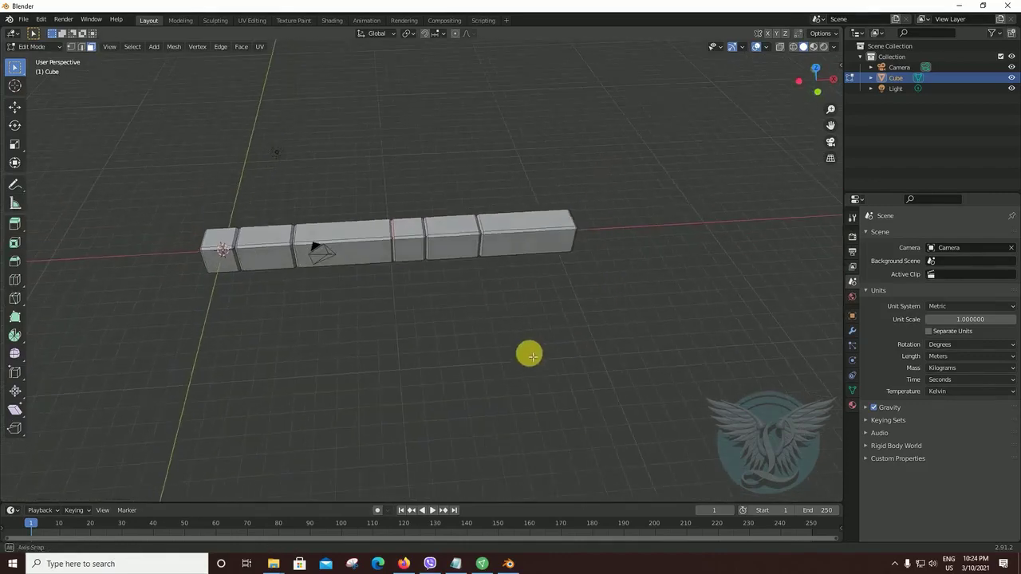
pyautogui.click(371, 231)
pyautogui.press('a')
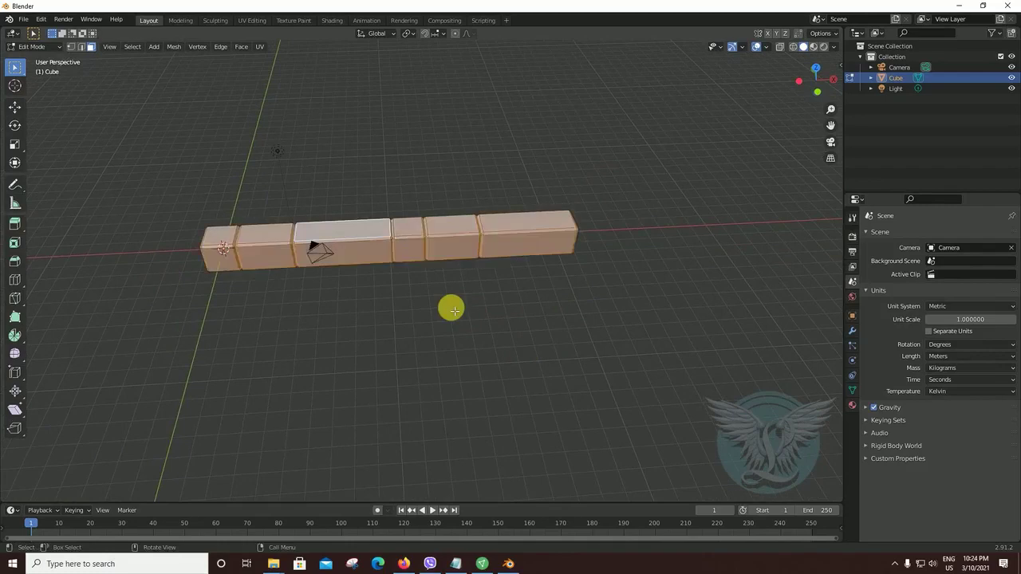
pyautogui.moveTo(485, 312)
pyautogui.mouseDown(button='middle')
pyautogui.moveTo(433, 312)
pyautogui.moveTo(531, 311)
pyautogui.moveTo(498, 342)
pyautogui.mouseUp(button='middle')
pyautogui.scroll(2, 529, 314)
pyautogui.scroll(2, 485, 323)
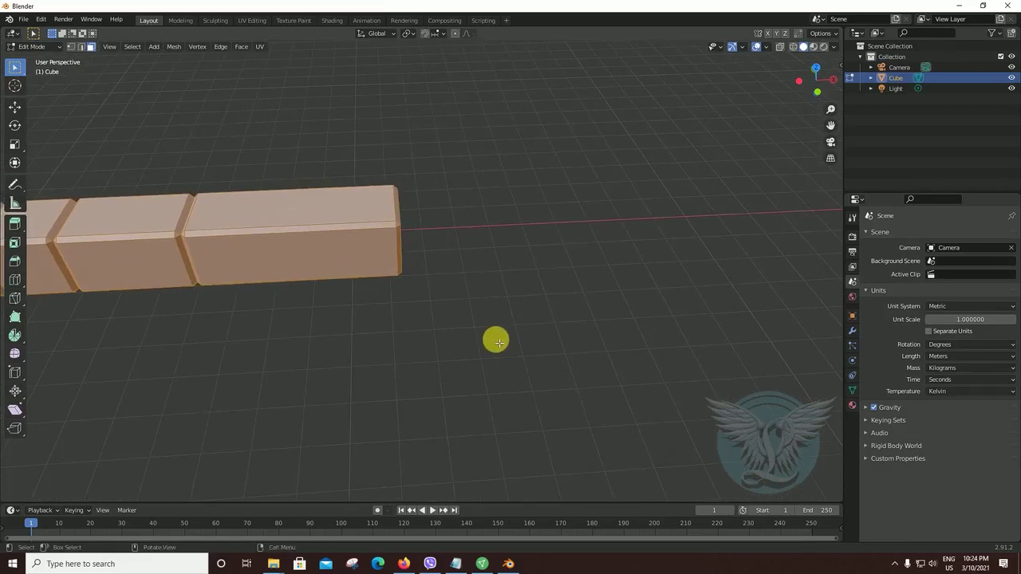
pyautogui.press('g')
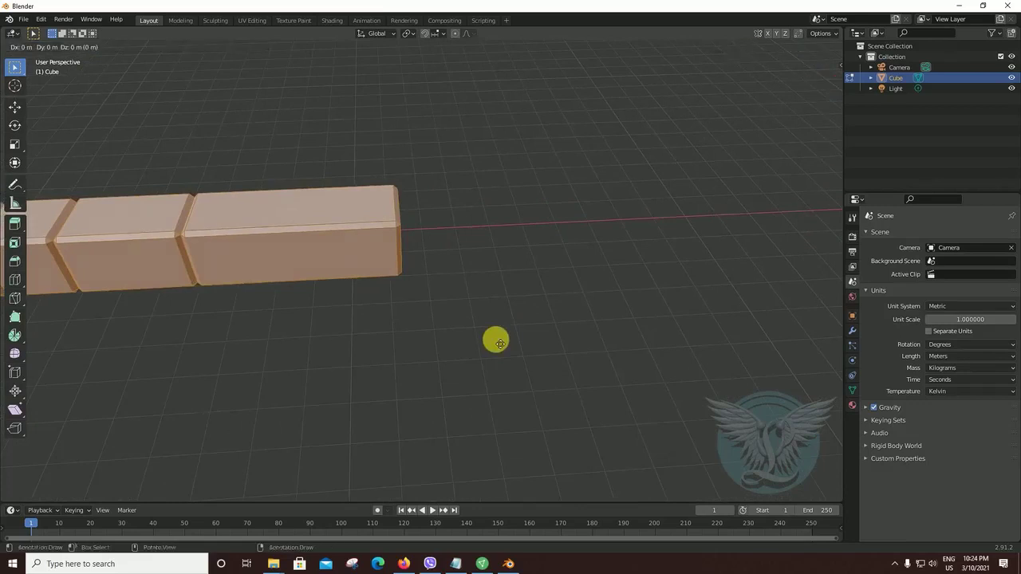
pyautogui.press('g')
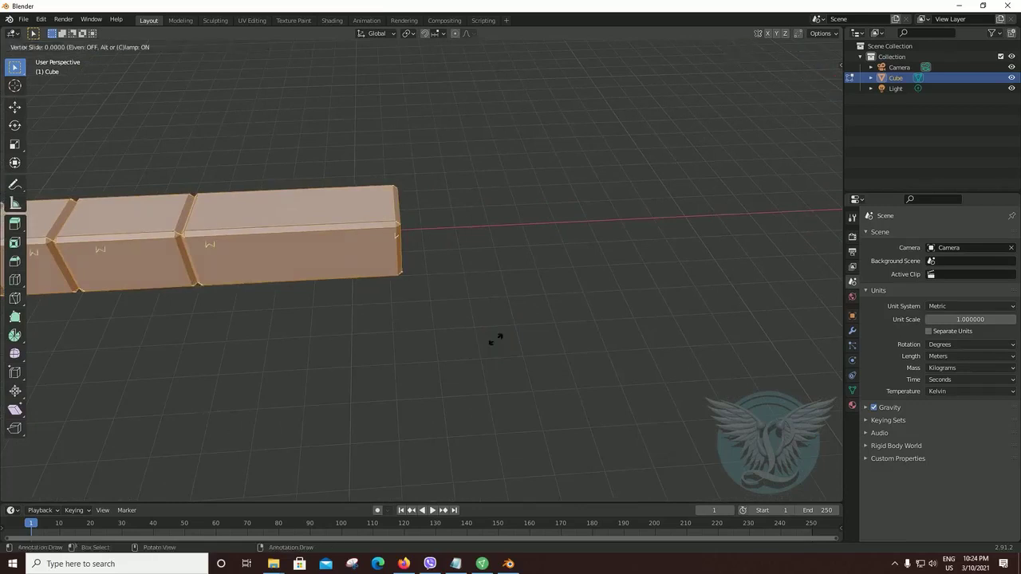
pyautogui.click(496, 340)
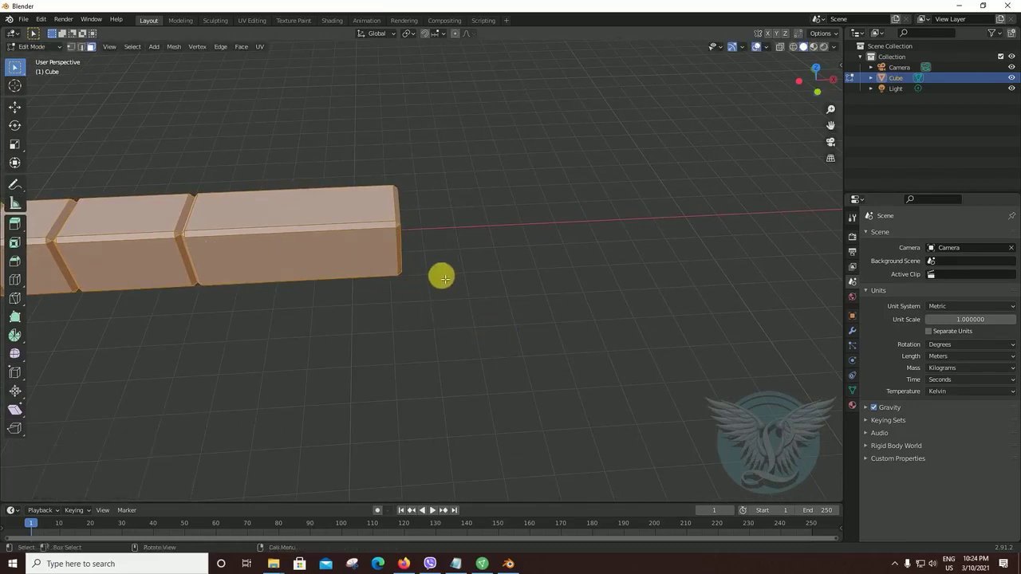
pyautogui.press('g')
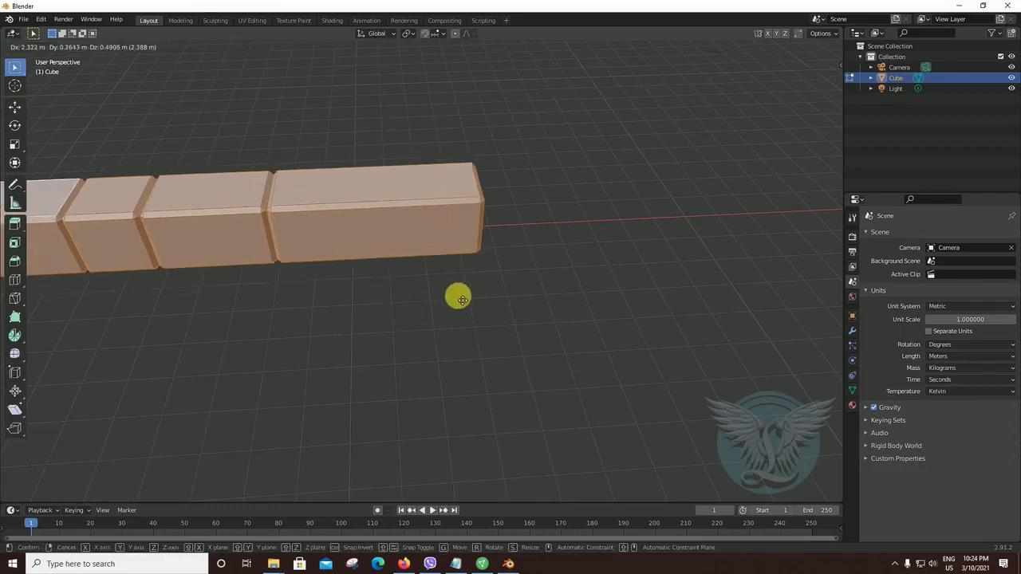
pyautogui.click(460, 299)
pyautogui.hotkey('ctrl', 'z')
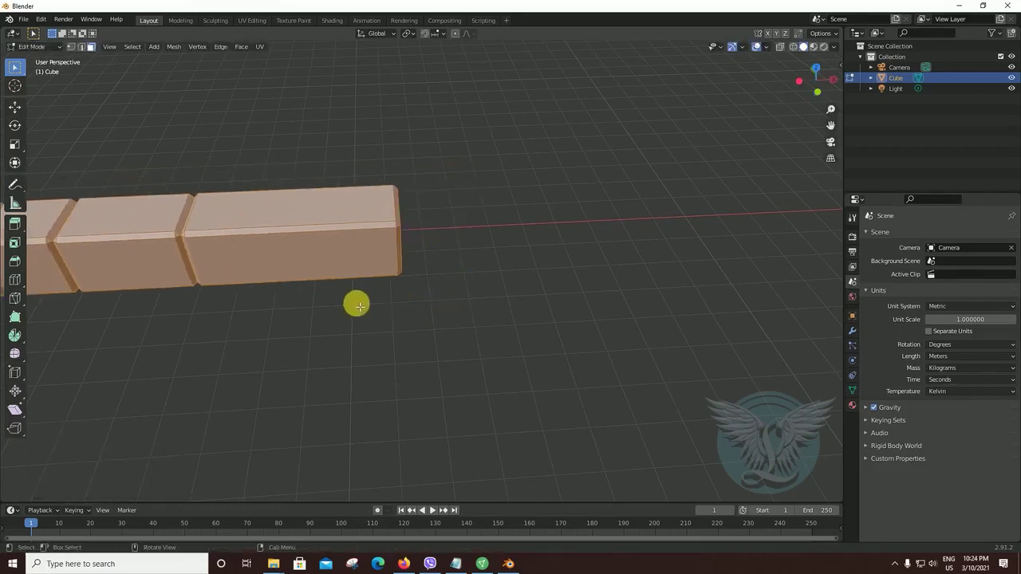
# Step: Duplicate the six-block row and place the copy end to end along X
pyautogui.hotkey('shift', 'd')
pyautogui.press('x')
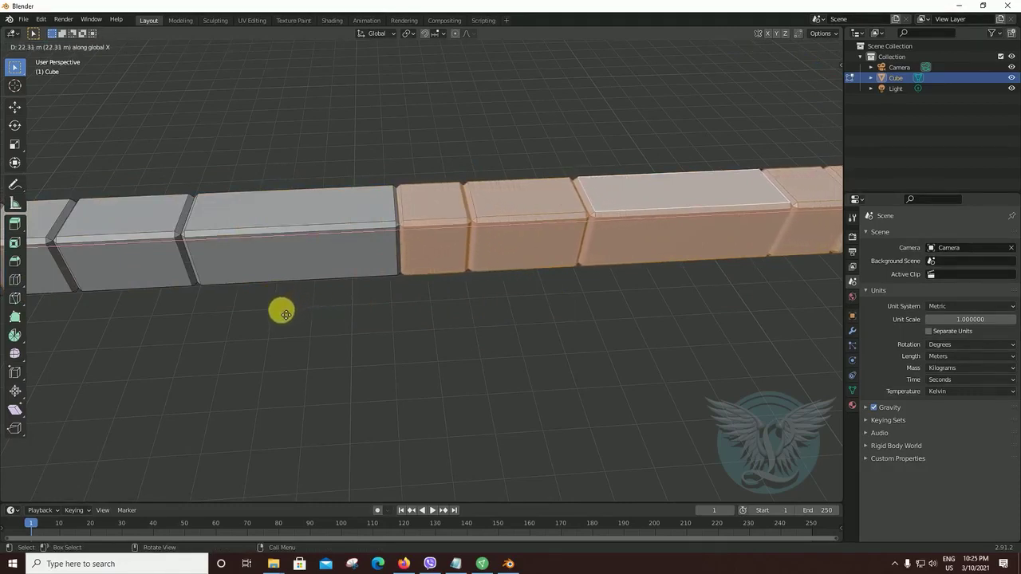
pyautogui.click(285, 313)
pyautogui.scroll(-3, 369, 367)
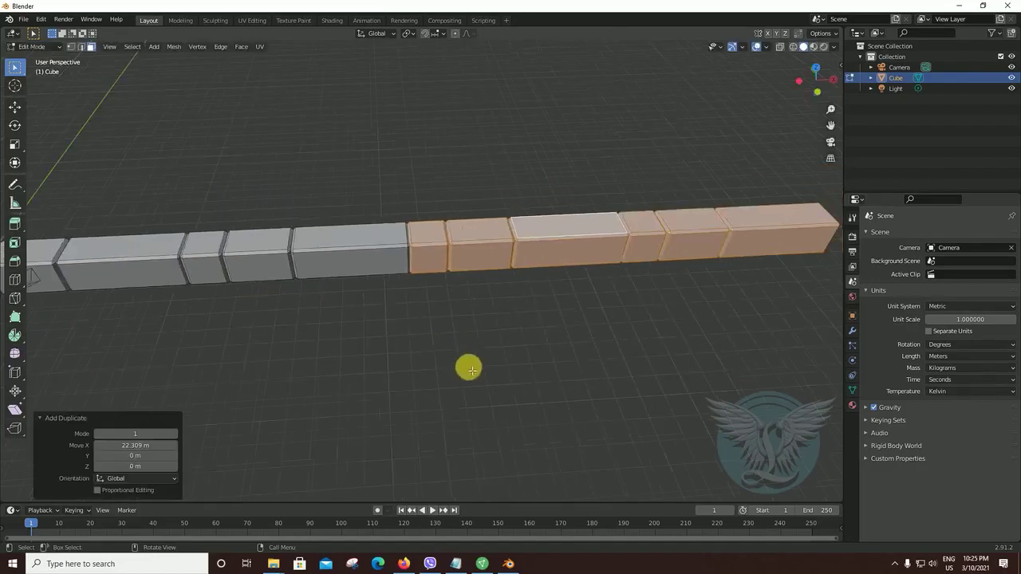
pyautogui.scroll(-3, 469, 370)
# Step: Deselect the blocks and orbit to view the full twelve-block row diagonally
pyautogui.moveTo(558, 378)
pyautogui.mouseDown(button='middle')
pyautogui.moveTo(532, 347)
pyautogui.moveTo(439, 342)
pyautogui.moveTo(620, 301)
pyautogui.mouseUp(button='middle')
pyautogui.click(559, 175)
pyautogui.scroll(2, 619, 301)
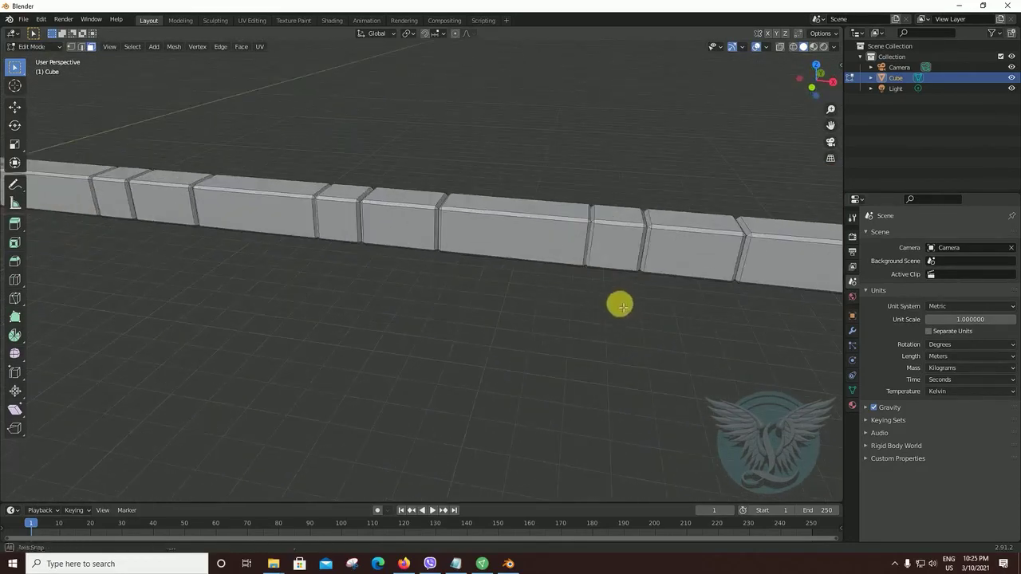
pyautogui.scroll(2, 620, 300)
pyautogui.scroll(2, 620, 301)
pyautogui.scroll(3, 439, 359)
pyautogui.moveTo(439, 360)
pyautogui.mouseDown(button='middle')
pyautogui.moveTo(428, 349)
pyautogui.moveTo(410, 392)
pyautogui.moveTo(440, 369)
pyautogui.moveTo(529, 353)
pyautogui.moveTo(451, 382)
pyautogui.moveTo(391, 358)
pyautogui.moveTo(422, 349)
pyautogui.mouseUp(button='middle')
pyautogui.scroll(-2, 428, 349)
pyautogui.scroll(-1, 387, 360)
pyautogui.scroll(-2, 354, 364)
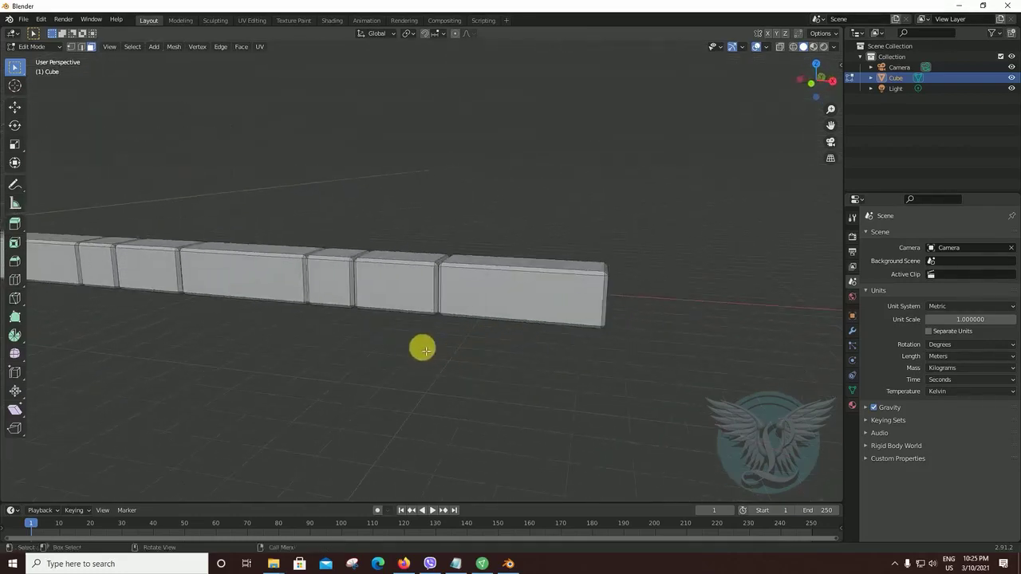
pyautogui.moveTo(296, 358)
pyautogui.mouseDown(button='middle')
pyautogui.moveTo(440, 359)
pyautogui.moveTo(408, 381)
pyautogui.moveTo(360, 365)
pyautogui.moveTo(335, 370)
pyautogui.moveTo(543, 370)
pyautogui.moveTo(501, 360)
pyautogui.moveTo(544, 354)
pyautogui.moveTo(553, 295)
pyautogui.mouseUp(button='middle')
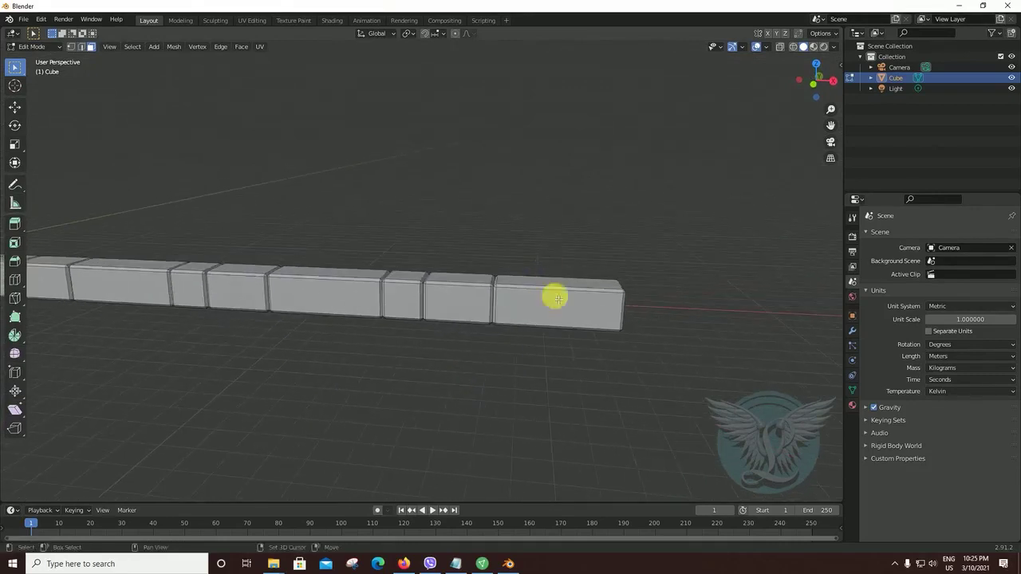
pyautogui.moveTo(410, 341); pyautogui.dragTo(499, 360, button='middle')
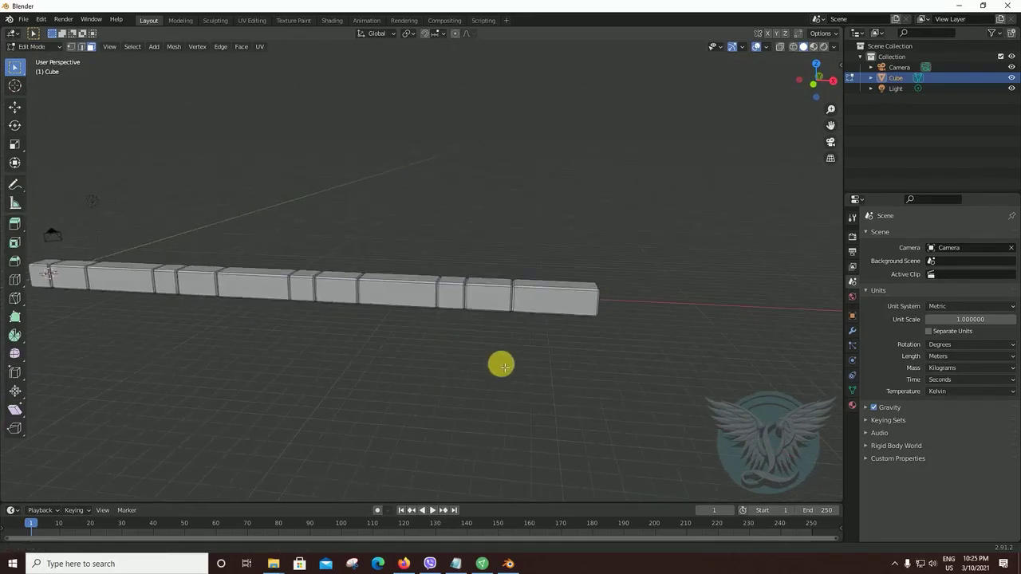
# Step: Add two-cut edge loops across the last blocks and near the row's middle with Loop Cut
pyautogui.click(12, 284)
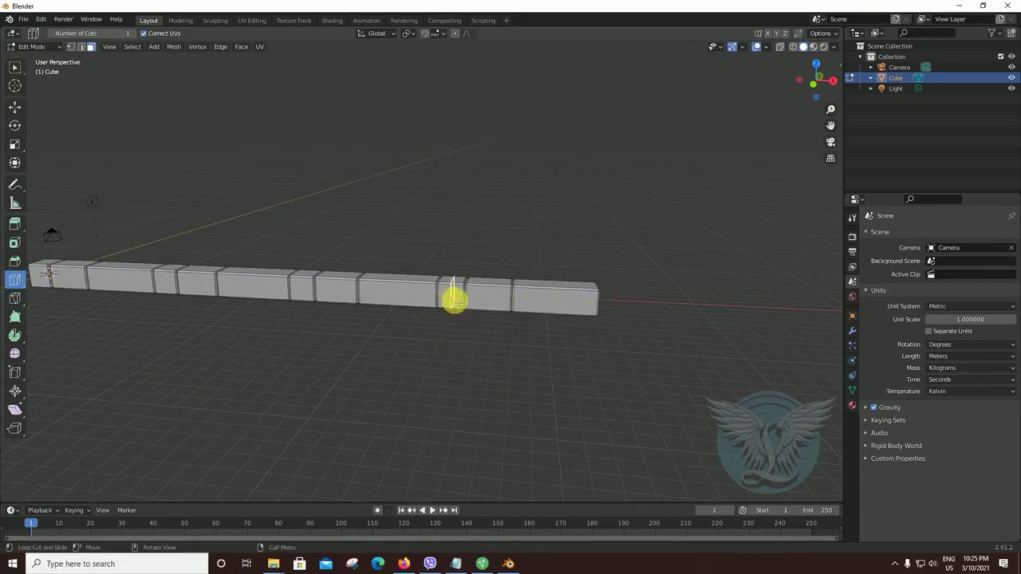
pyautogui.click(580, 306)
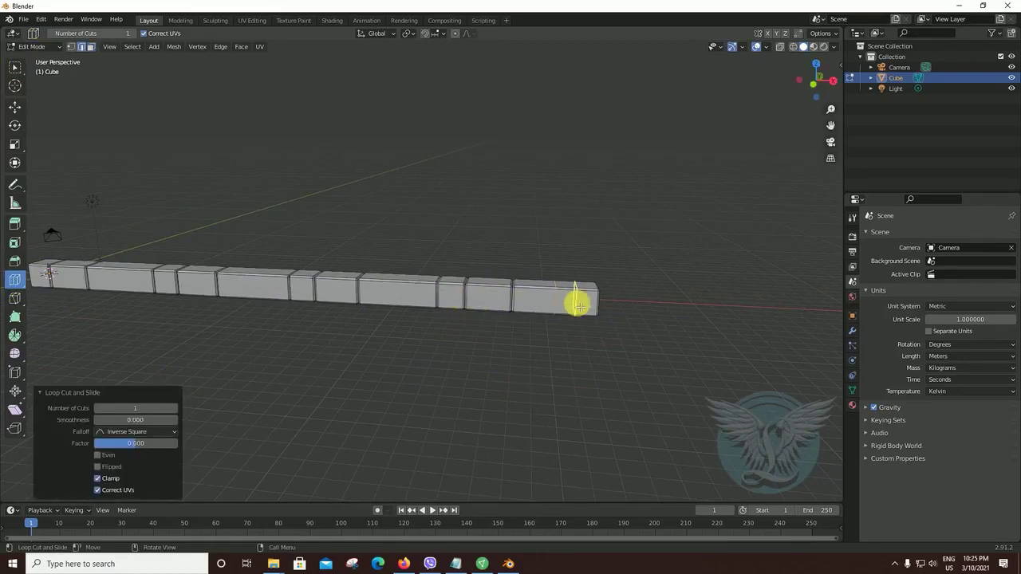
pyautogui.click(175, 411)
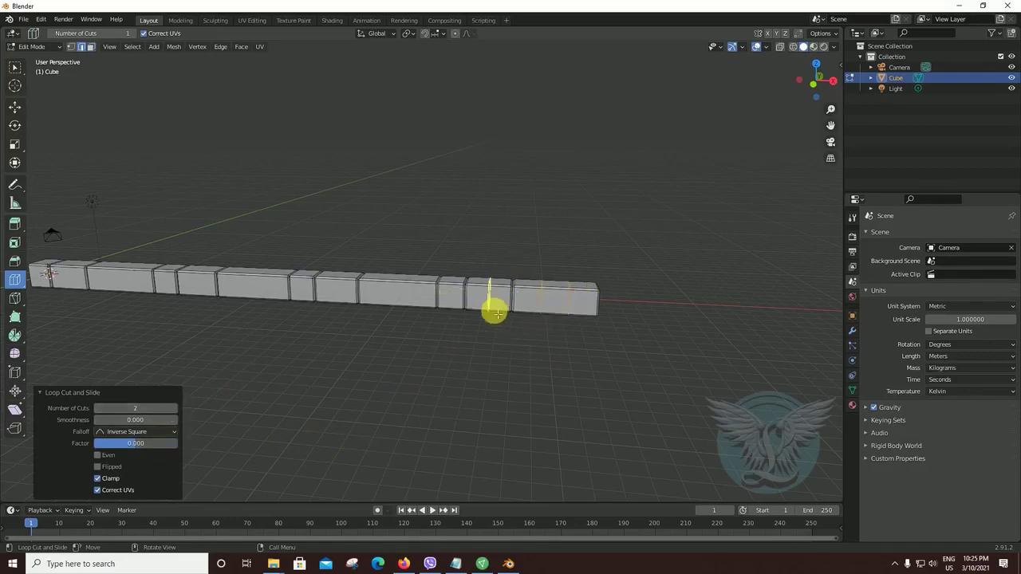
pyautogui.click(493, 310)
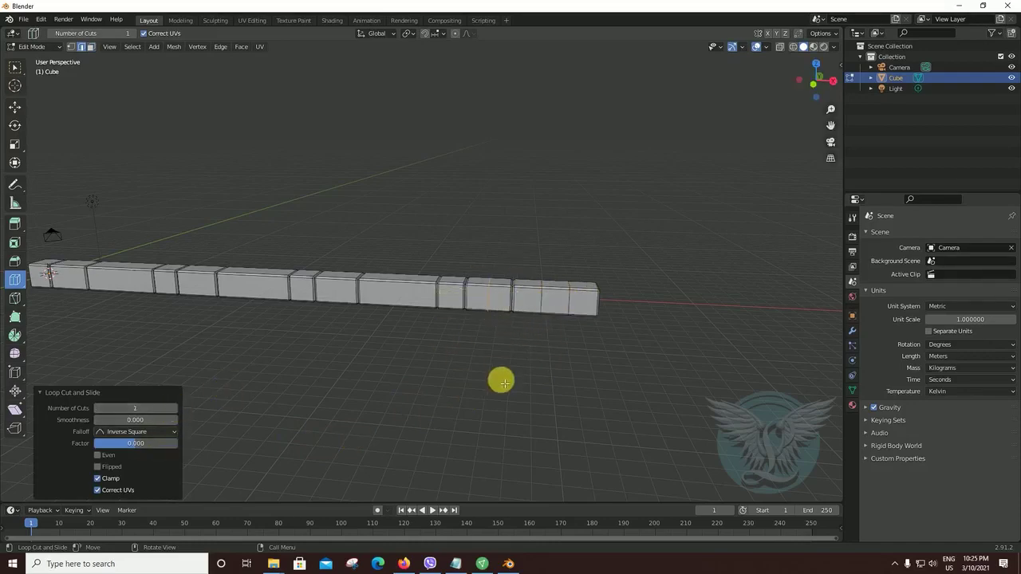
pyautogui.click(413, 323)
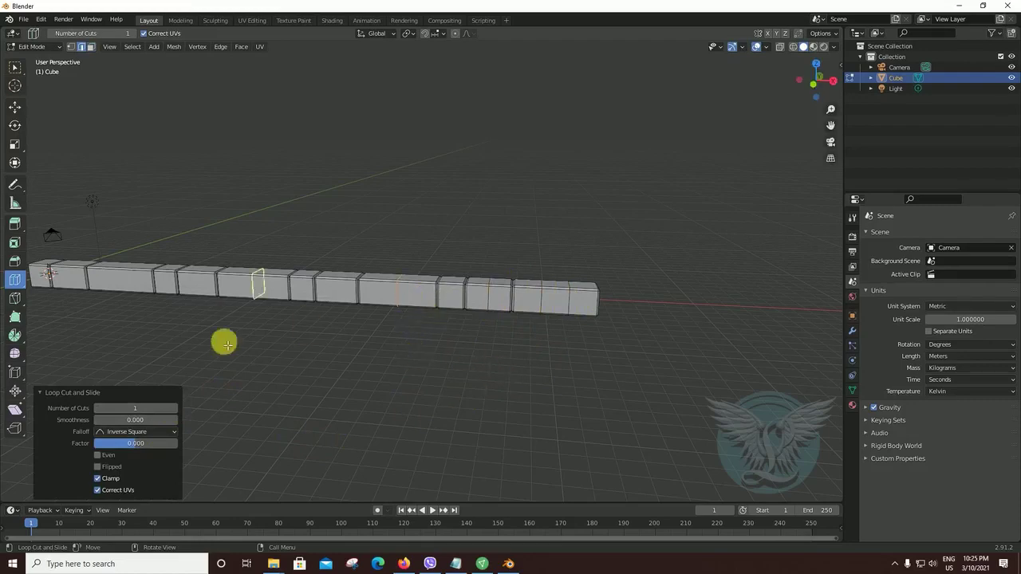
pyautogui.click(176, 409)
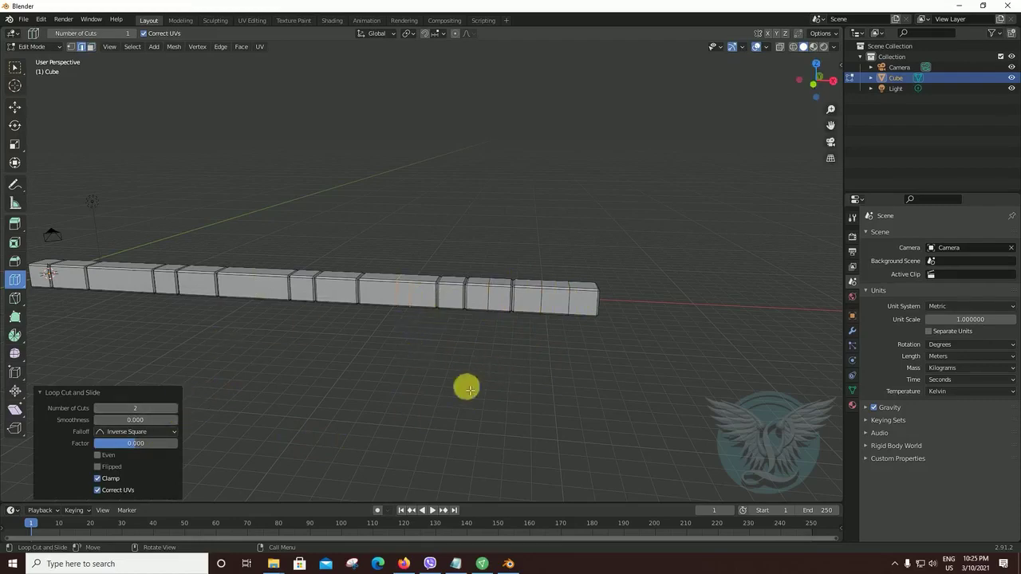
pyautogui.click(331, 303)
# Step: Add more edge loops across the blocks at the start of the row
pyautogui.moveTo(335, 383)
pyautogui.mouseDown(button='middle')
pyautogui.moveTo(439, 380)
pyautogui.moveTo(372, 315)
pyautogui.mouseUp(button='middle')
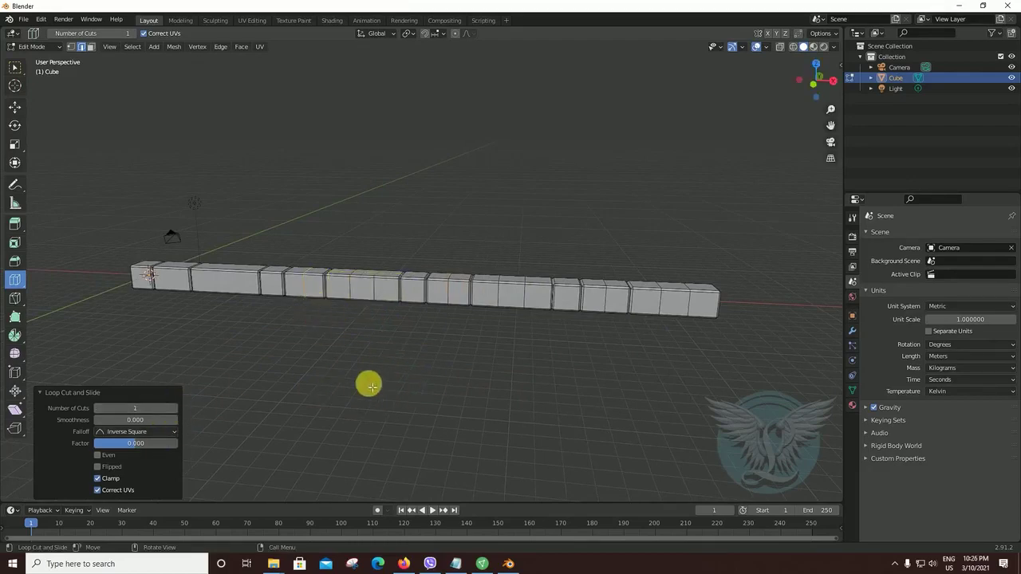
pyautogui.click(234, 282)
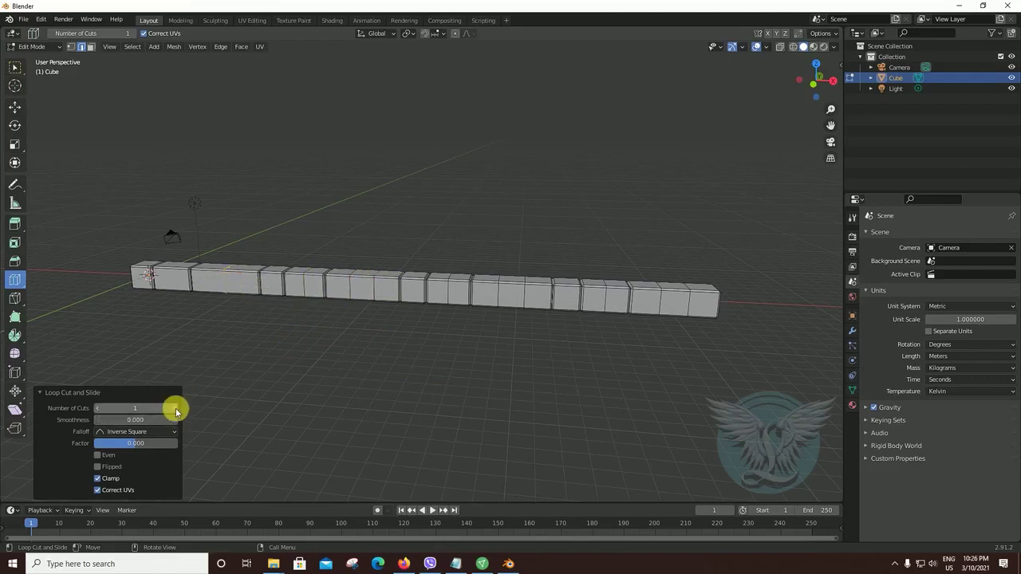
pyautogui.click(172, 292)
pyautogui.moveTo(272, 359); pyautogui.dragTo(311, 354, button='middle')
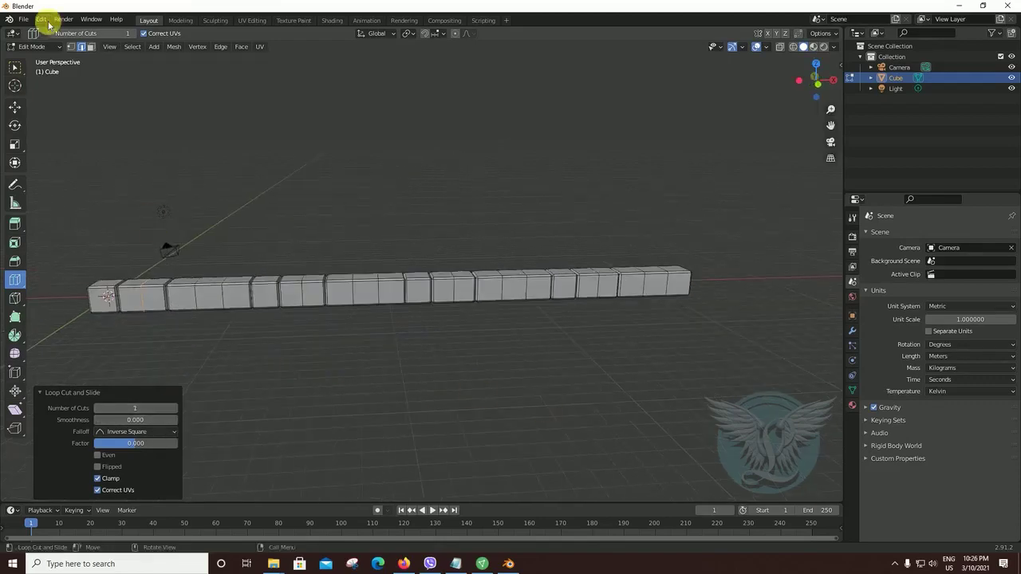
# Step: Return to box selection and orbit so the bar runs horizontally
pyautogui.click(16, 69)
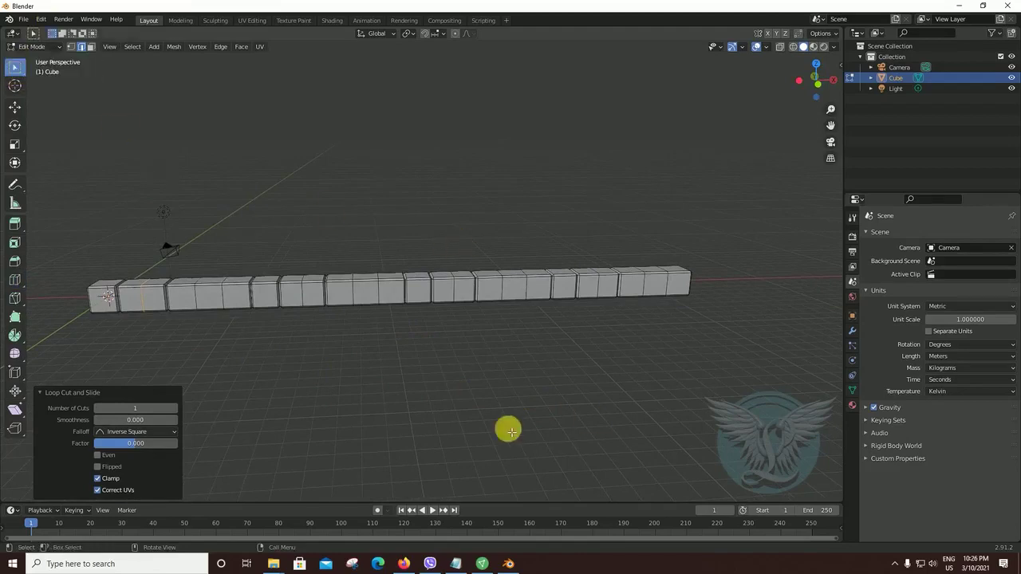
pyautogui.moveTo(506, 425)
pyautogui.mouseDown(button='middle')
pyautogui.moveTo(542, 381)
pyautogui.moveTo(533, 401)
pyautogui.moveTo(593, 370)
pyautogui.moveTo(666, 405)
pyautogui.moveTo(572, 401)
pyautogui.moveTo(569, 380)
pyautogui.moveTo(529, 354)
pyautogui.moveTo(576, 360)
pyautogui.moveTo(468, 399)
pyautogui.mouseUp(button='middle')
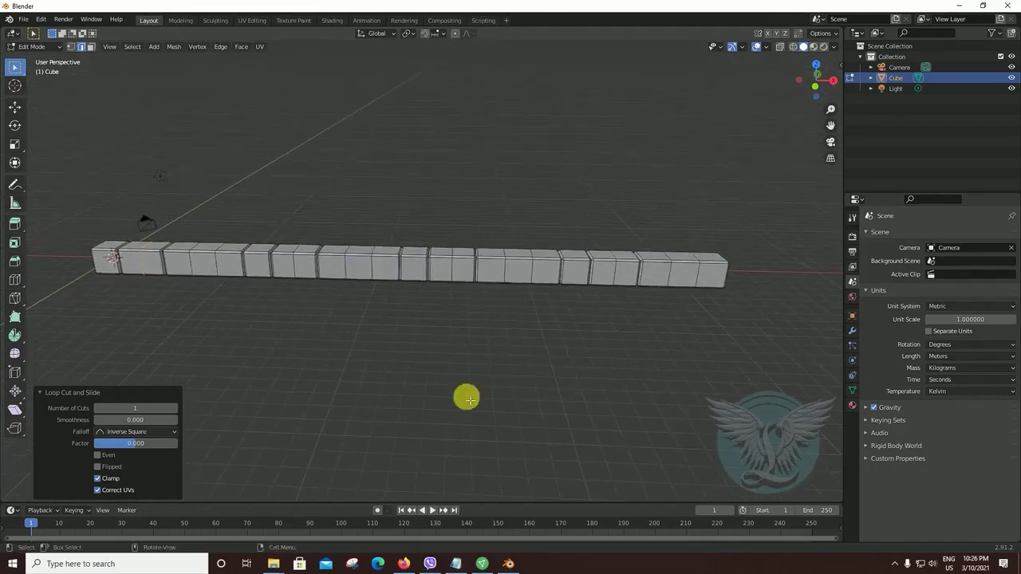
pyautogui.rightClick(582, 170)
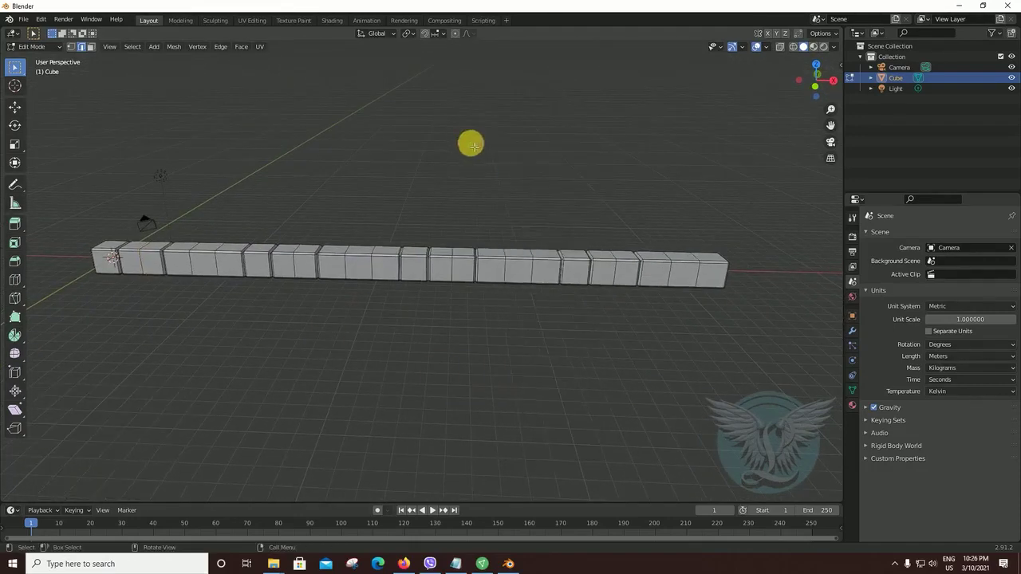
pyautogui.click(540, 288)
pyautogui.moveTo(529, 314); pyautogui.dragTo(542, 315, button='middle')
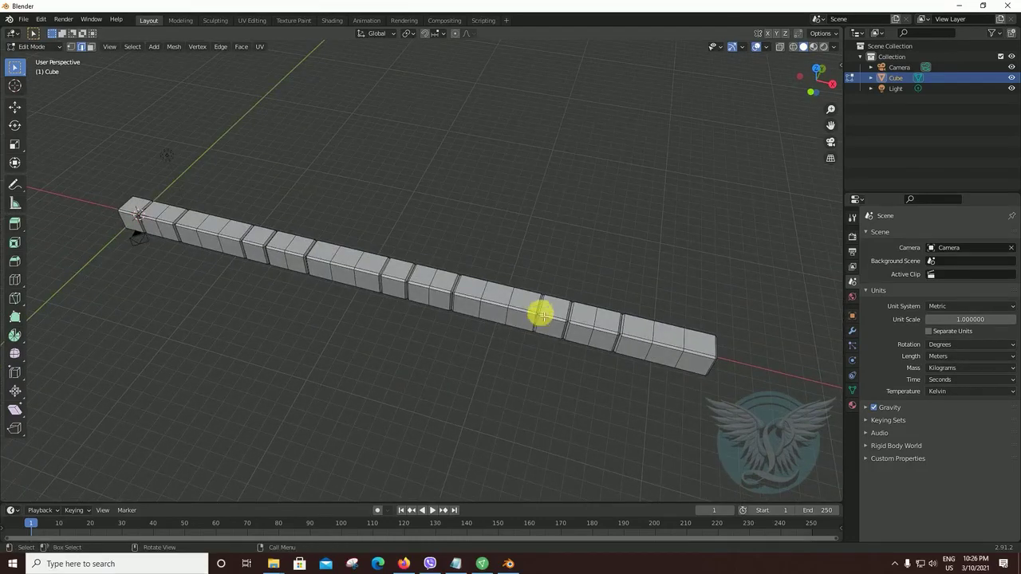
pyautogui.moveTo(444, 363)
pyautogui.mouseDown(button='middle')
pyautogui.moveTo(458, 332)
pyautogui.moveTo(483, 350)
pyautogui.mouseUp(button='middle')
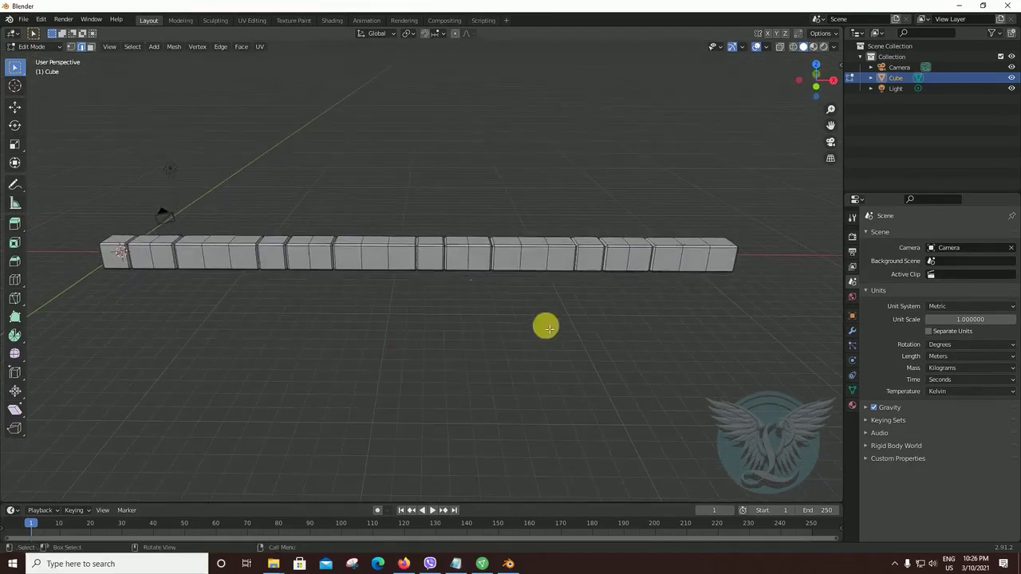
# Step: Switch to Object Mode, deselect the bar and orbit so it runs horizontally
pyautogui.click(34, 46)
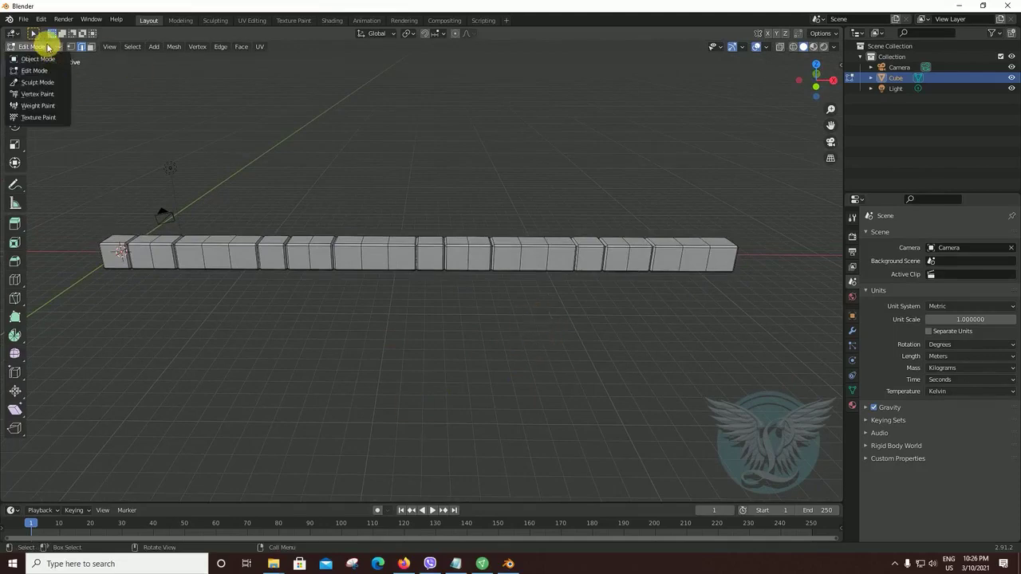
pyautogui.click(50, 61)
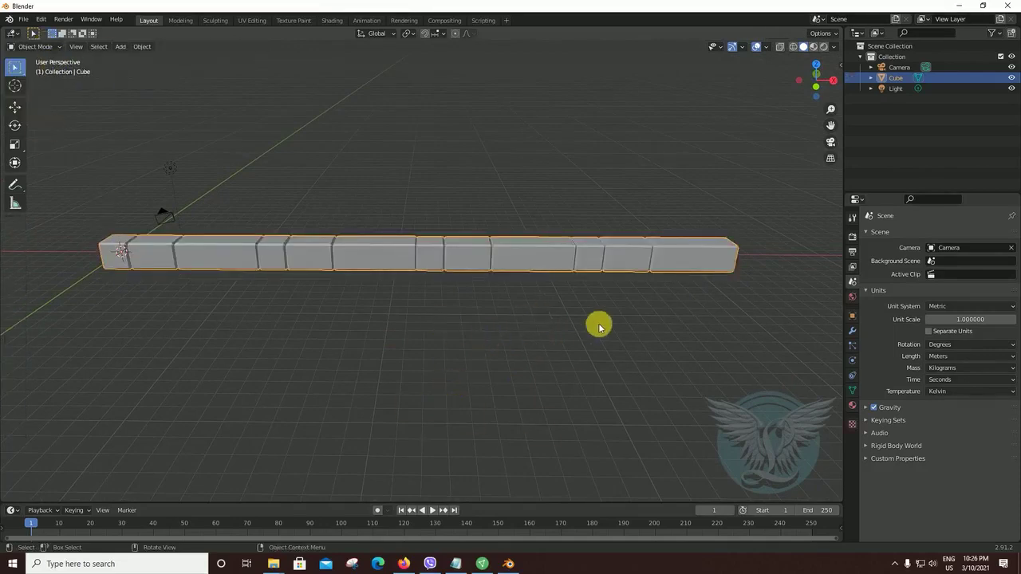
pyautogui.moveTo(574, 330)
pyautogui.mouseDown(button='middle')
pyautogui.moveTo(510, 357)
pyautogui.moveTo(567, 228)
pyautogui.mouseUp(button='middle')
pyautogui.click(479, 359)
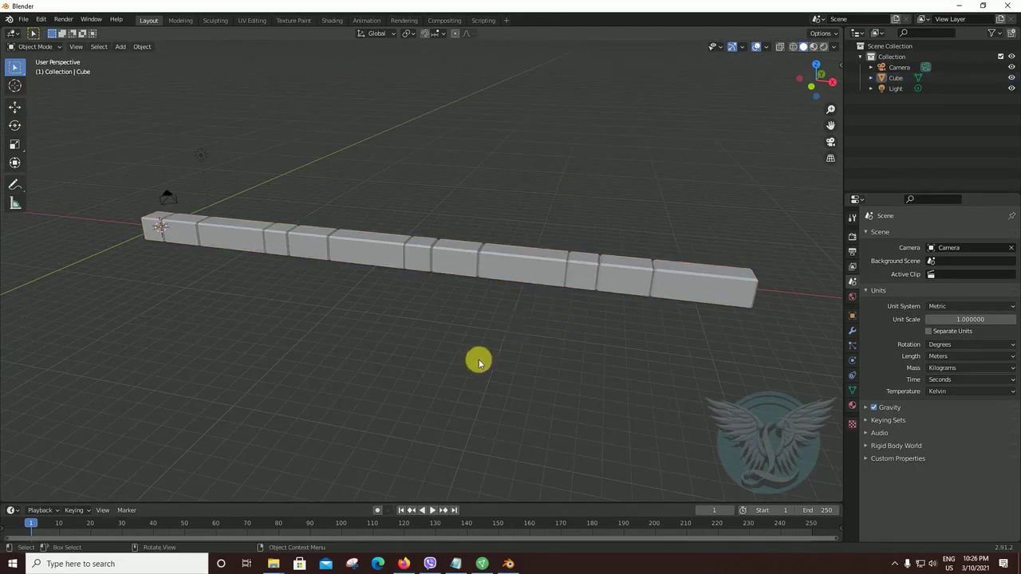
pyautogui.moveTo(479, 360)
pyautogui.mouseDown(button='middle')
pyautogui.moveTo(572, 344)
pyautogui.moveTo(488, 356)
pyautogui.moveTo(494, 344)
pyautogui.moveTo(527, 351)
pyautogui.moveTo(500, 356)
pyautogui.mouseUp(button='middle')
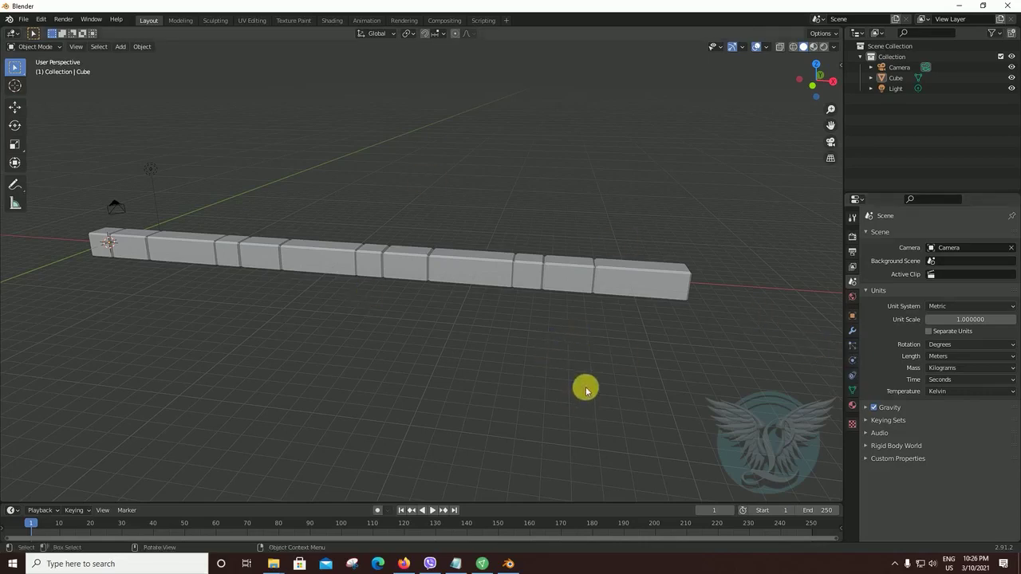
pyautogui.moveTo(585, 388)
pyautogui.mouseDown(button='middle')
pyautogui.moveTo(585, 369)
pyautogui.moveTo(610, 368)
pyautogui.mouseUp(button='middle')
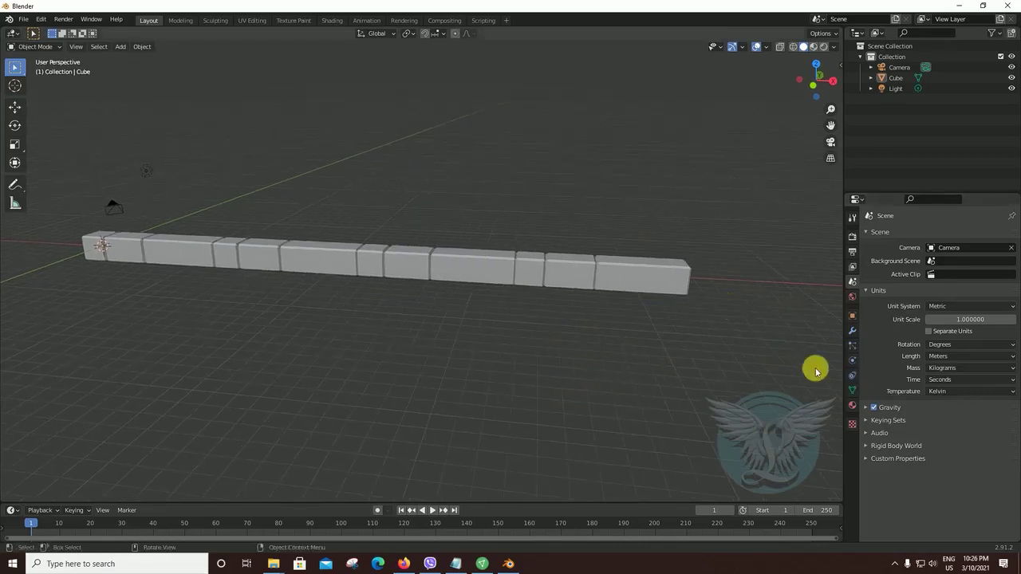
# Step: Select the long Cube bar and add a Simple Deform modifier from Modifier Properties
pyautogui.click(853, 331)
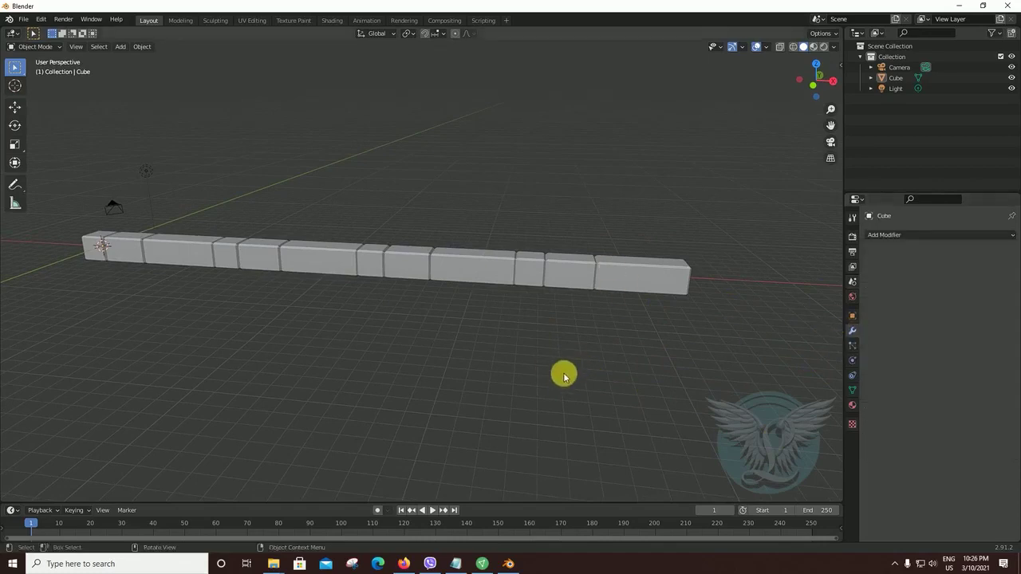
pyautogui.click(503, 263)
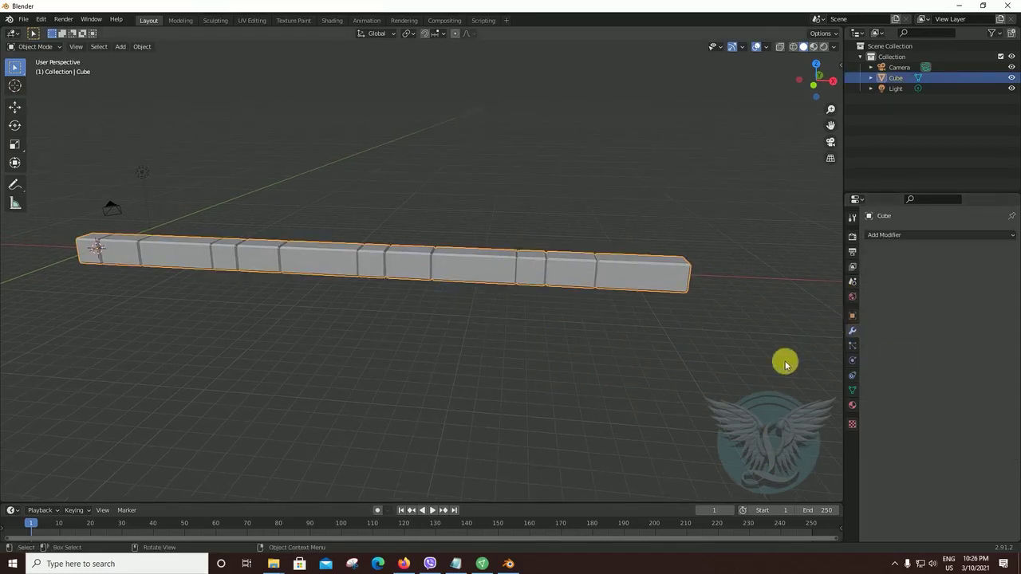
pyautogui.click(951, 236)
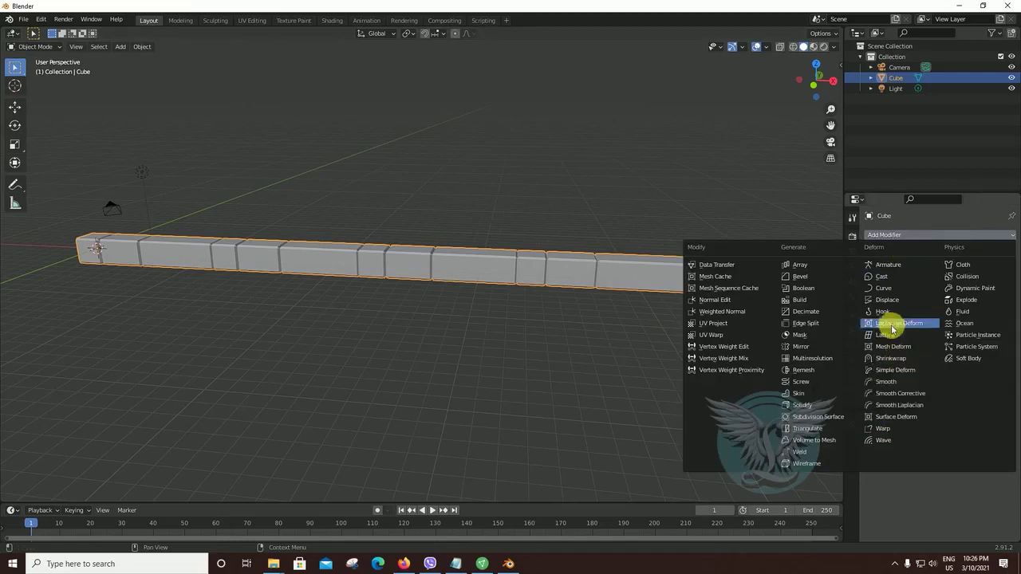
pyautogui.click(892, 372)
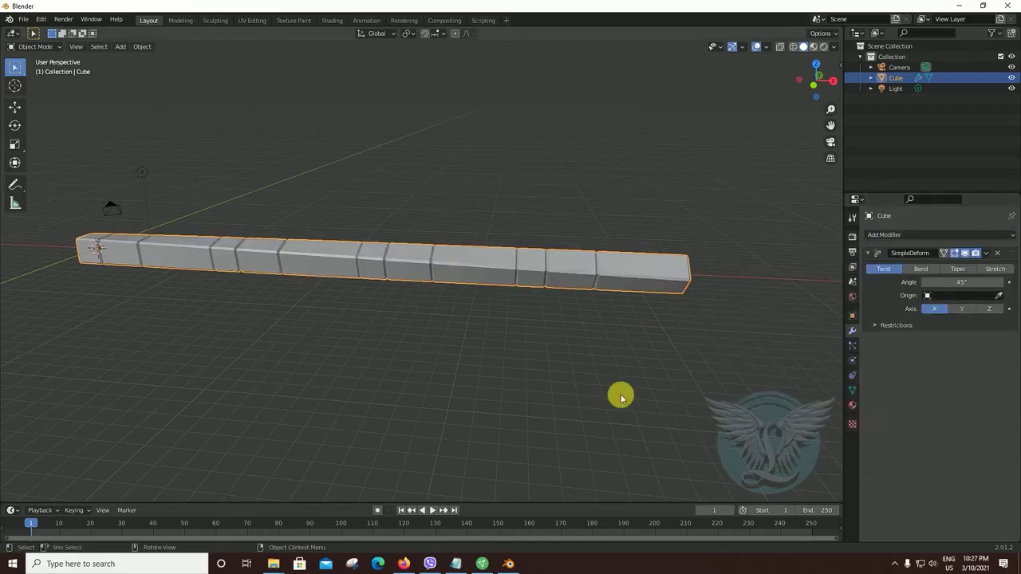
pyautogui.moveTo(650, 361); pyautogui.dragTo(620, 365, button='middle')
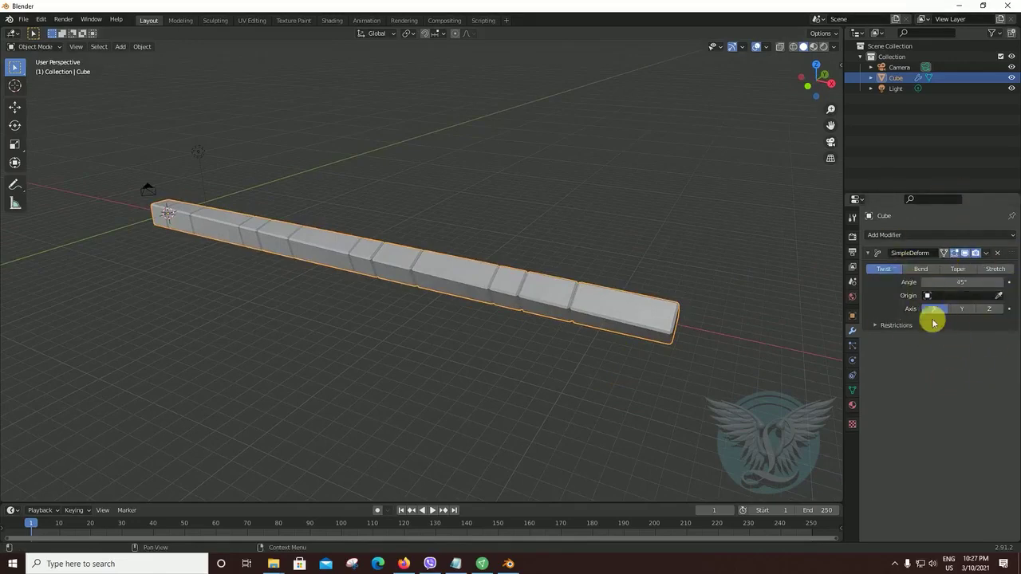
# Step: Switch the Simple Deform mode from Twist to Bend and set its axis to Z
pyautogui.click(925, 270)
pyautogui.moveTo(672, 346)
pyautogui.mouseDown(button='middle')
pyautogui.moveTo(631, 380)
pyautogui.moveTo(613, 375)
pyautogui.moveTo(638, 368)
pyautogui.mouseUp(button='middle')
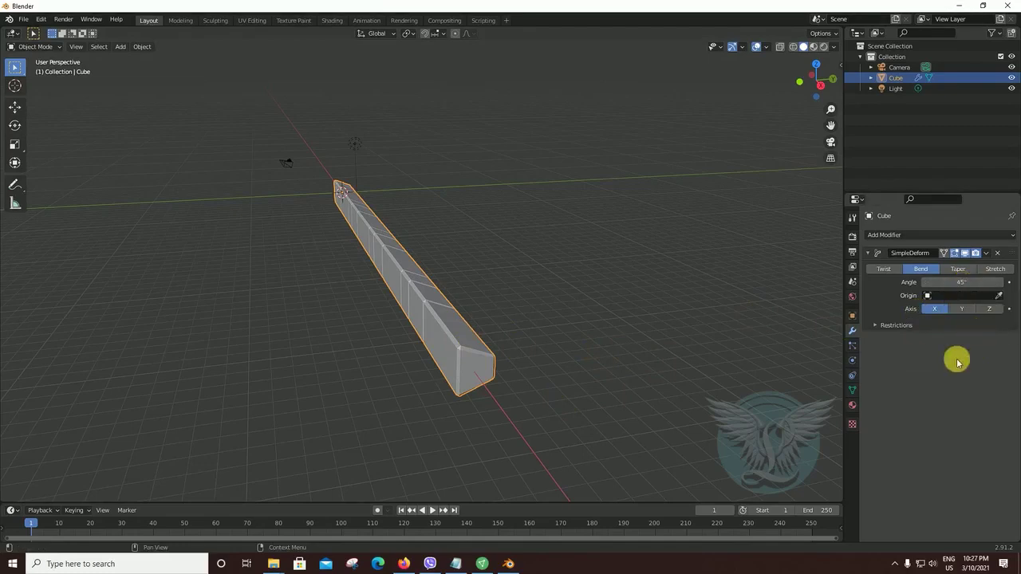
pyautogui.click(990, 309)
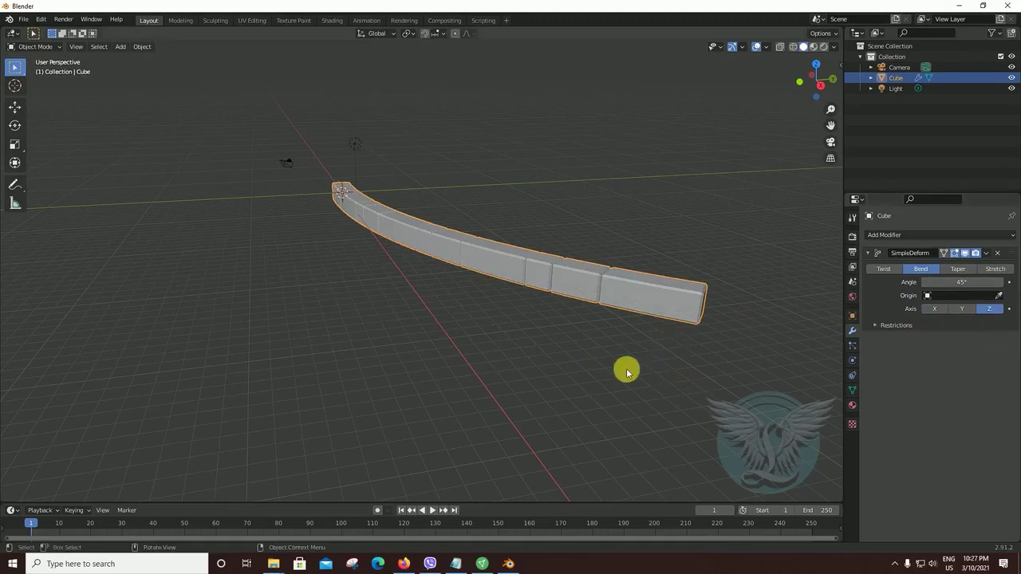
pyautogui.moveTo(627, 369); pyautogui.dragTo(693, 386, button='middle')
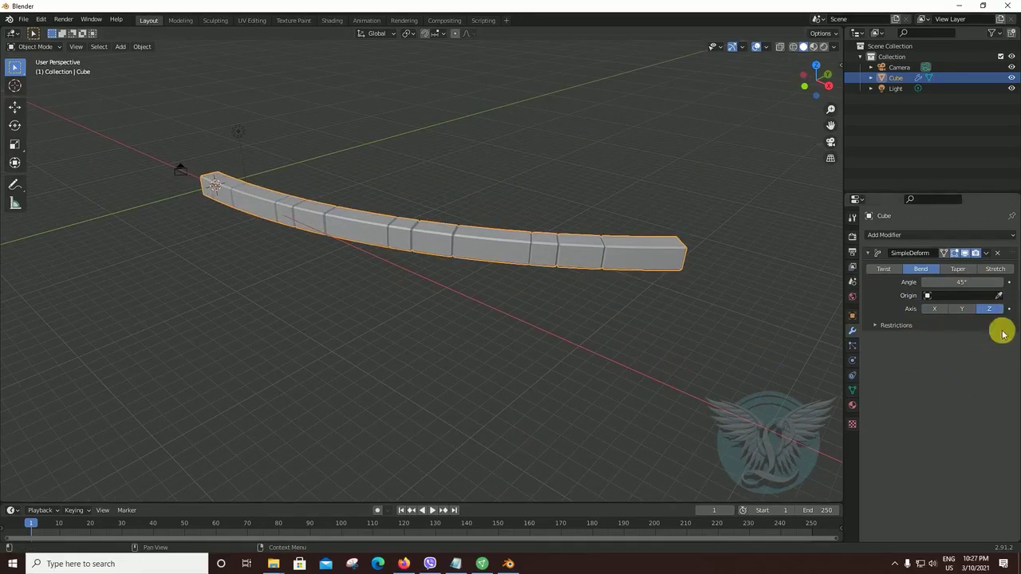
pyautogui.moveTo(965, 282)
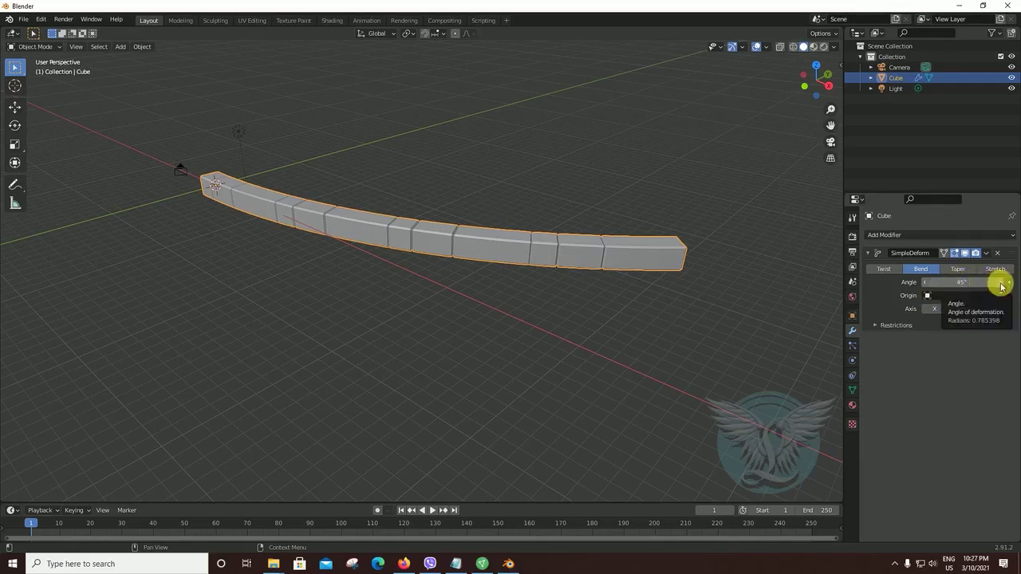
# Step: Raise the bend angle from 180° to 360° so the row closes into a ring
pyautogui.moveTo(999, 283); pyautogui.dragTo(1017, 283)
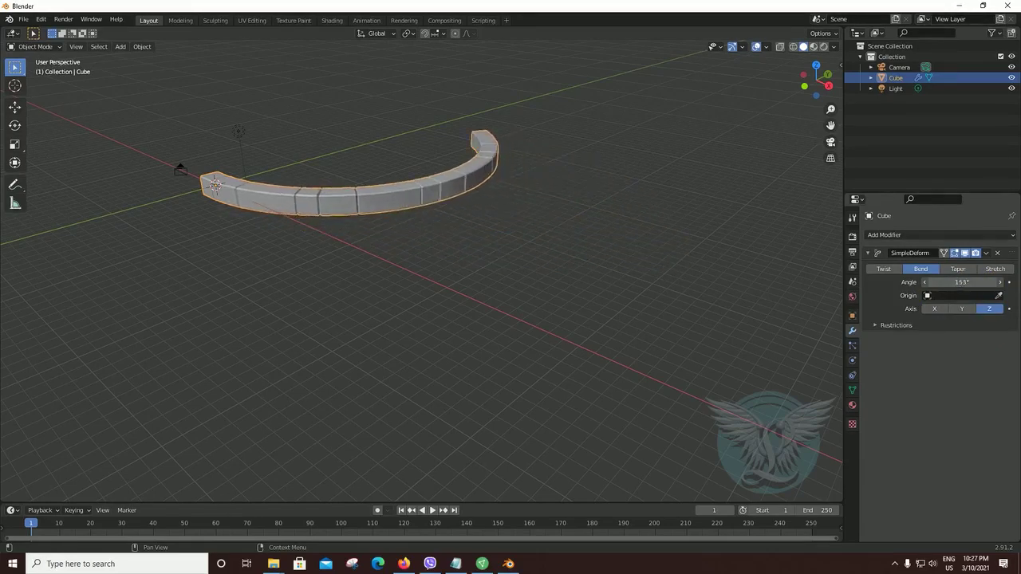
pyautogui.moveTo(1017, 282); pyautogui.dragTo(191, 199)
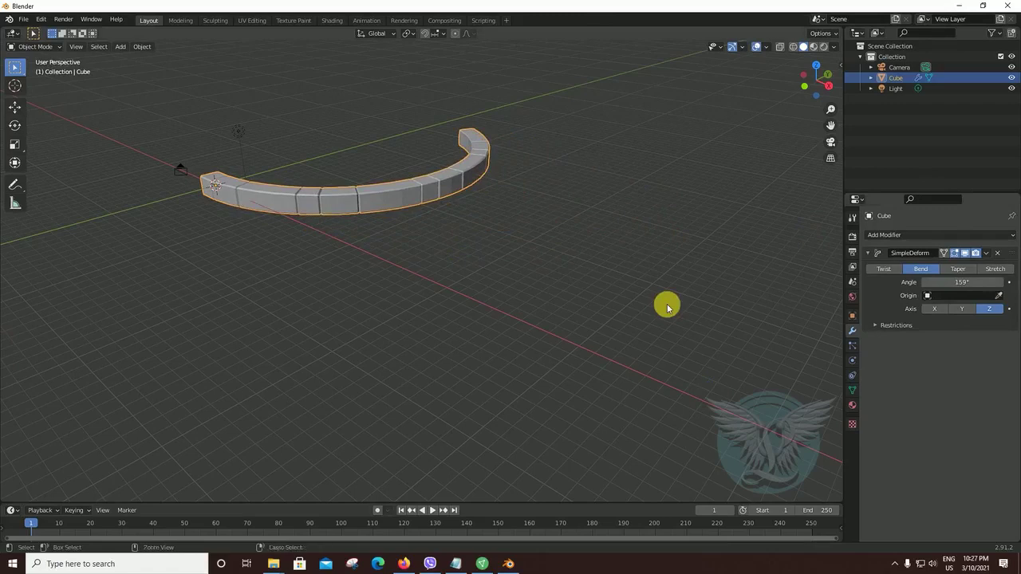
pyautogui.moveTo(667, 308); pyautogui.dragTo(995, 391)
pyautogui.write('180')
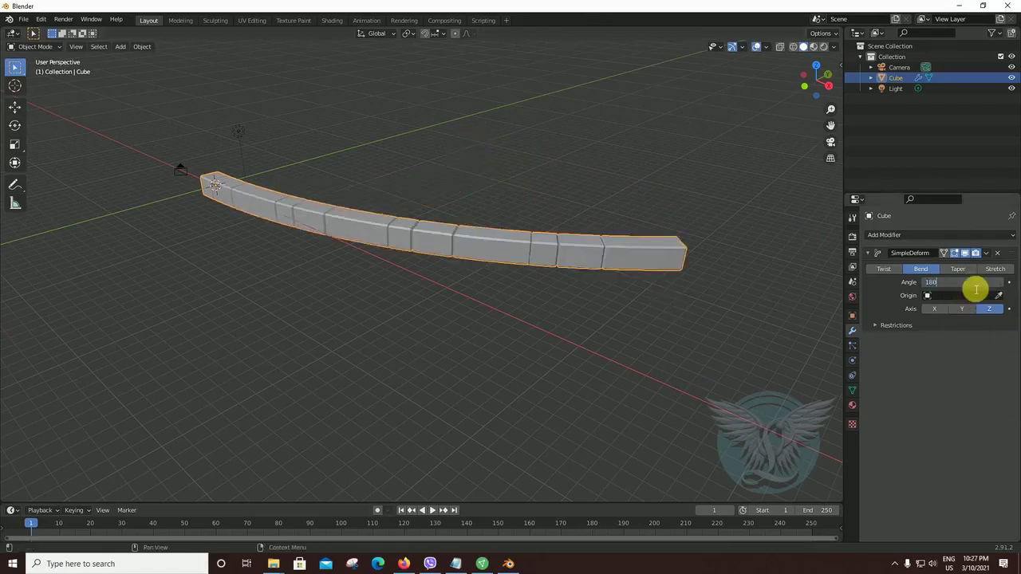
pyautogui.press('Return')
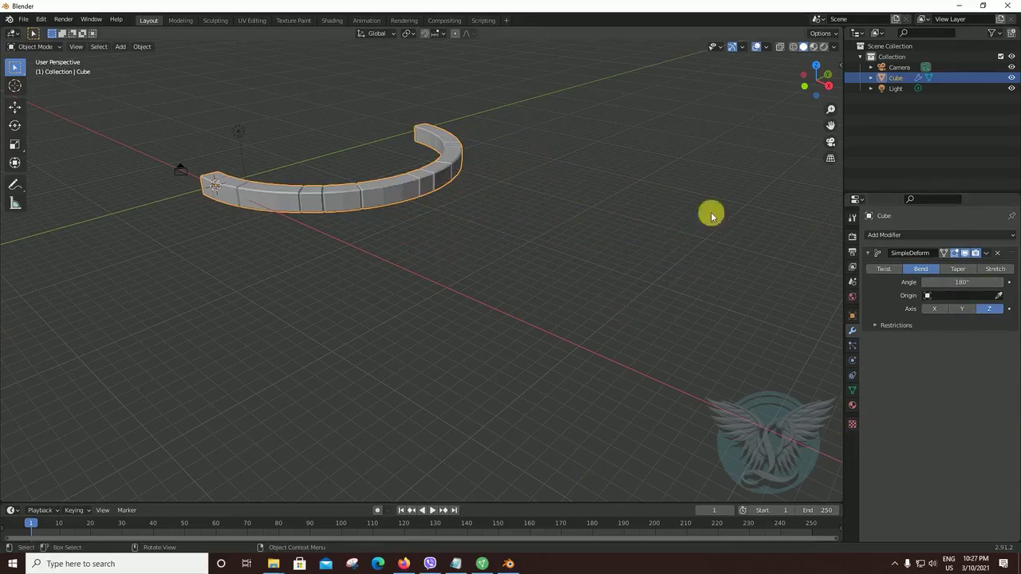
pyautogui.moveTo(586, 336)
pyautogui.mouseDown(button='middle')
pyautogui.moveTo(485, 337)
pyautogui.moveTo(662, 343)
pyautogui.mouseUp(button='middle')
pyautogui.write('360')
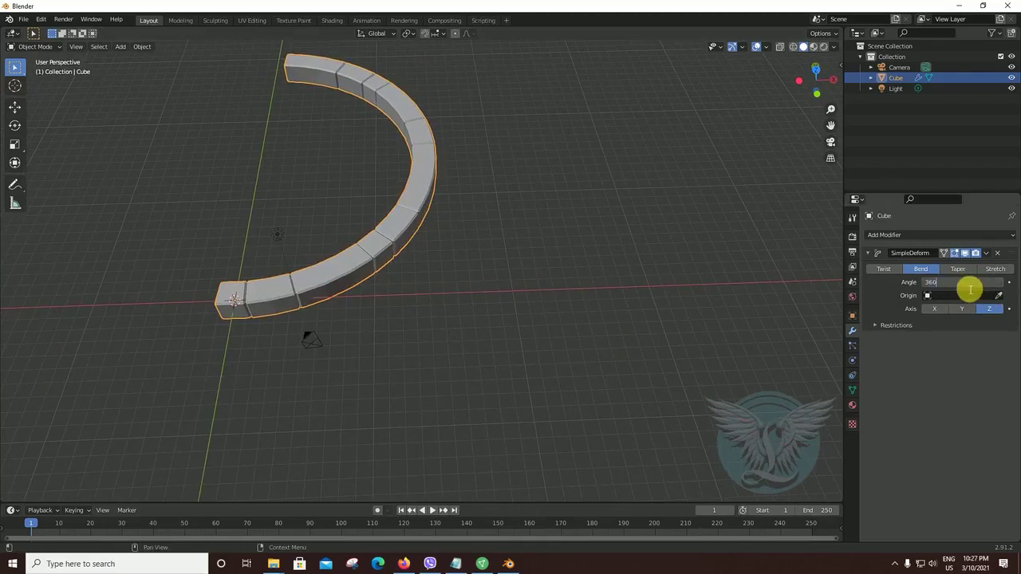
pyautogui.press('Return')
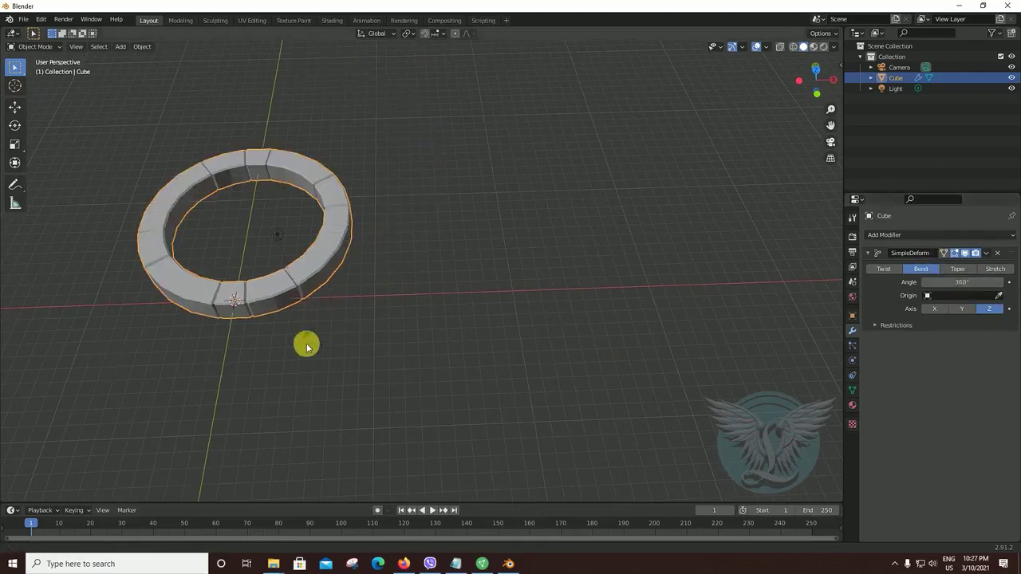
pyautogui.moveTo(307, 344)
pyautogui.mouseDown(button='middle')
pyautogui.moveTo(492, 303)
pyautogui.moveTo(428, 285)
pyautogui.moveTo(558, 296)
pyautogui.moveTo(531, 321)
pyautogui.moveTo(529, 310)
pyautogui.moveTo(572, 298)
pyautogui.moveTo(500, 347)
pyautogui.moveTo(489, 392)
pyautogui.moveTo(471, 400)
pyautogui.mouseUp(button='middle')
pyautogui.scroll(2, 406, 303)
pyautogui.press('KP_7')
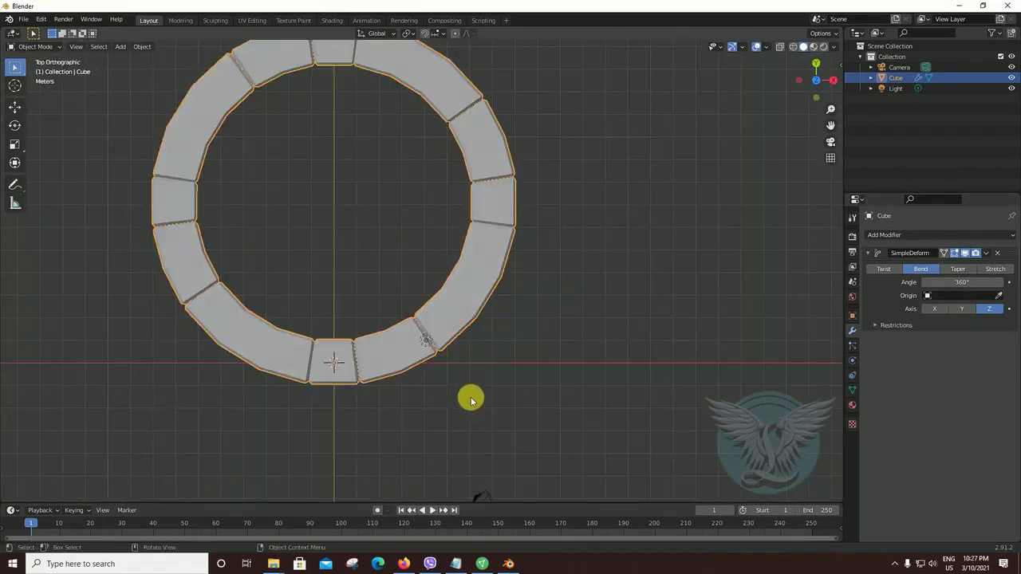
pyautogui.scroll(-2, 504, 185)
pyautogui.scroll(-2, 533, 263)
pyautogui.moveTo(504, 186)
pyautogui.mouseDown(button='middle')
pyautogui.moveTo(534, 262)
pyautogui.moveTo(468, 287)
pyautogui.mouseUp(button='middle')
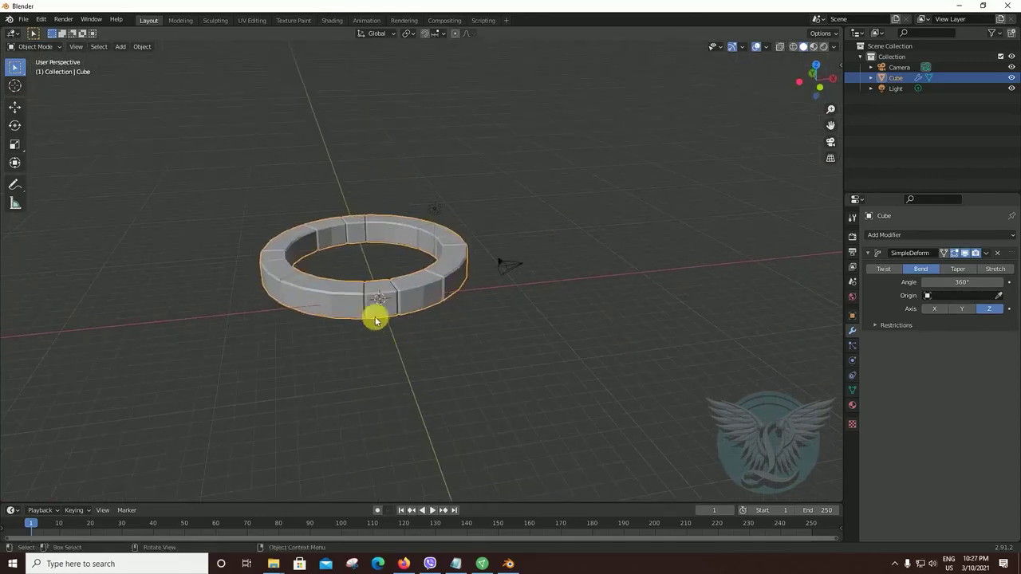
pyautogui.scroll(3, 395, 335)
pyautogui.moveTo(413, 349)
pyautogui.mouseDown(button='middle')
pyautogui.moveTo(513, 337)
pyautogui.moveTo(528, 272)
pyautogui.mouseUp(button='middle')
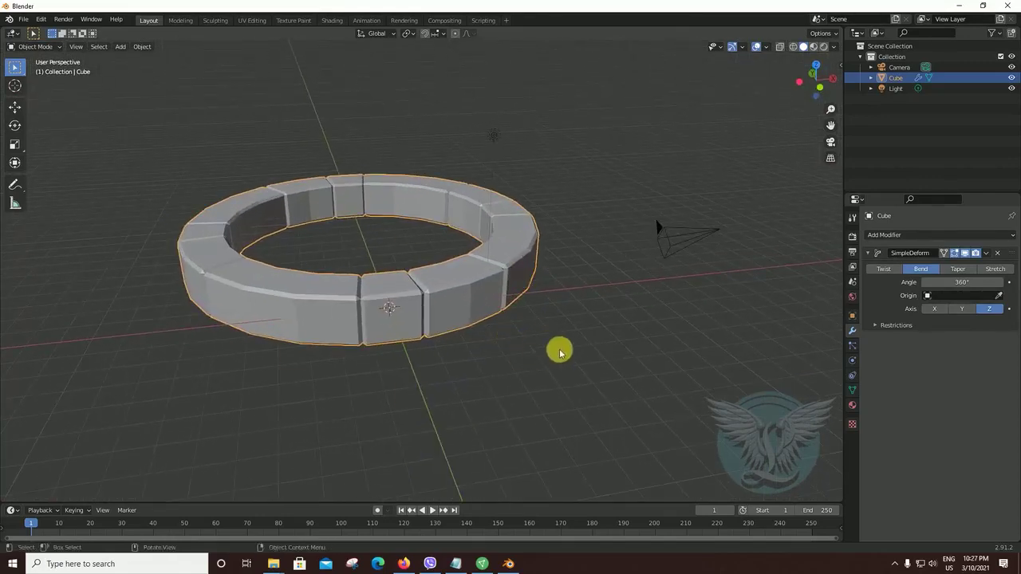
pyautogui.moveTo(551, 355)
pyautogui.mouseDown(button='middle')
pyautogui.moveTo(452, 360)
pyautogui.moveTo(464, 349)
pyautogui.moveTo(551, 340)
pyautogui.moveTo(428, 380)
pyautogui.moveTo(454, 381)
pyautogui.moveTo(398, 375)
pyautogui.moveTo(423, 390)
pyautogui.moveTo(392, 407)
pyautogui.moveTo(463, 391)
pyautogui.moveTo(375, 409)
pyautogui.moveTo(519, 369)
pyautogui.moveTo(425, 354)
pyautogui.moveTo(504, 335)
pyautogui.moveTo(612, 339)
pyautogui.moveTo(499, 346)
pyautogui.moveTo(447, 335)
pyautogui.moveTo(413, 364)
pyautogui.moveTo(421, 349)
pyautogui.mouseUp(button='middle')
pyautogui.scroll(1, 421, 349)
pyautogui.scroll(1, 422, 349)
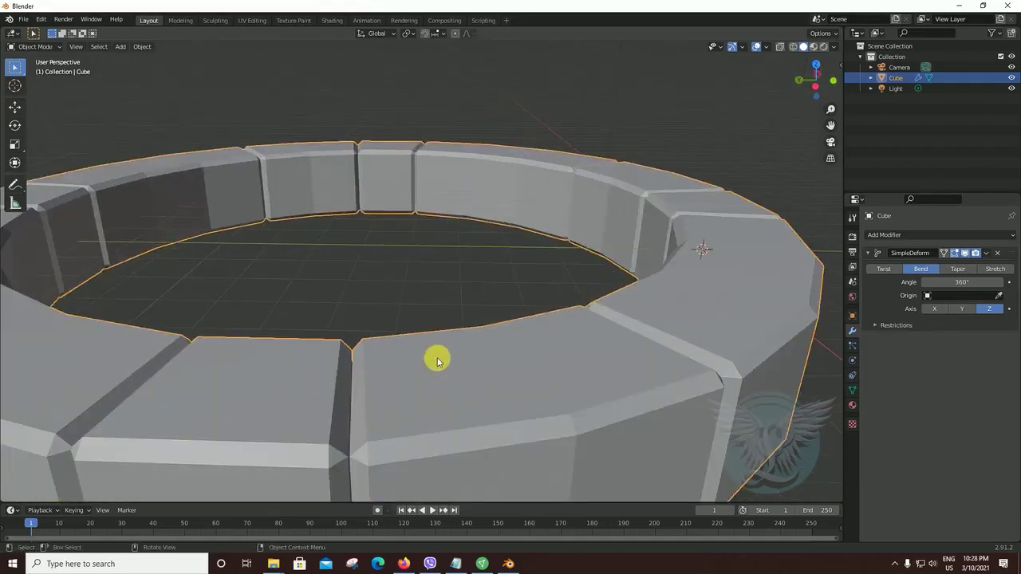
pyautogui.scroll(-1, 435, 358)
pyautogui.moveTo(483, 389)
pyautogui.mouseDown(button='middle')
pyautogui.moveTo(497, 331)
pyautogui.moveTo(515, 333)
pyautogui.moveTo(465, 335)
pyautogui.moveTo(481, 332)
pyautogui.moveTo(465, 348)
pyautogui.mouseUp(button='middle')
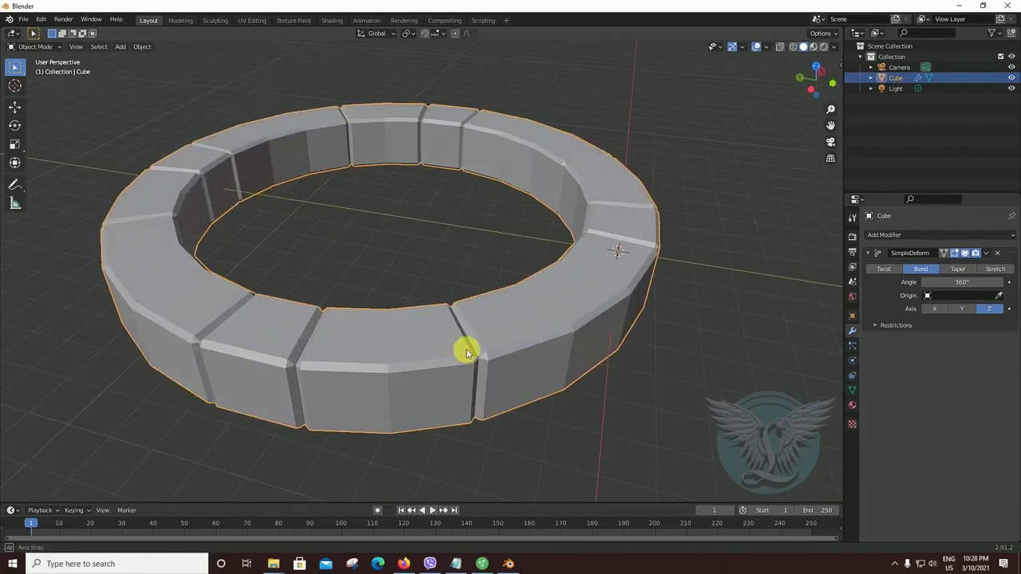
pyautogui.scroll(-3, 494, 283)
pyautogui.moveTo(485, 303)
pyautogui.mouseDown(button='middle')
pyautogui.moveTo(519, 319)
pyautogui.moveTo(535, 314)
pyautogui.moveTo(506, 303)
pyautogui.moveTo(583, 301)
pyautogui.moveTo(524, 308)
pyautogui.moveTo(554, 293)
pyautogui.moveTo(540, 322)
pyautogui.moveTo(467, 324)
pyautogui.moveTo(520, 326)
pyautogui.mouseUp(button='middle')
pyautogui.scroll(2, 523, 309)
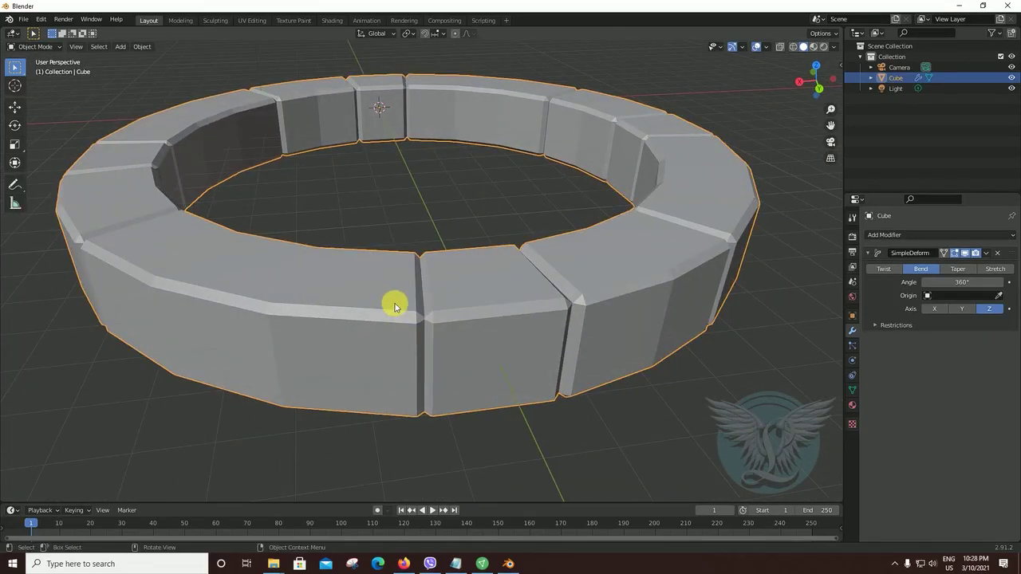
pyautogui.press('Tab')
pyautogui.press('Tab')
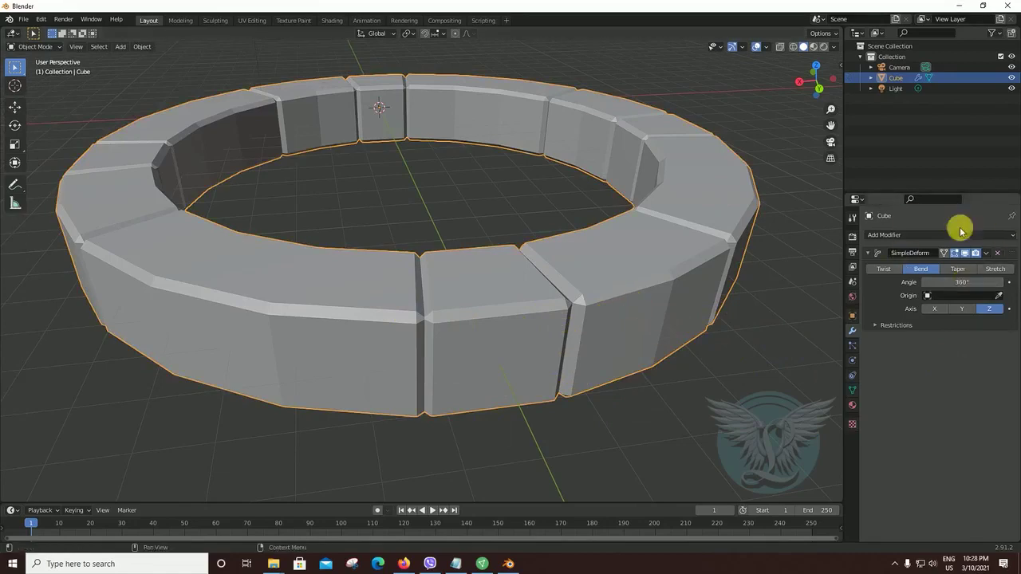
pyautogui.moveTo(455, 365); pyautogui.dragTo(611, 290, button='middle')
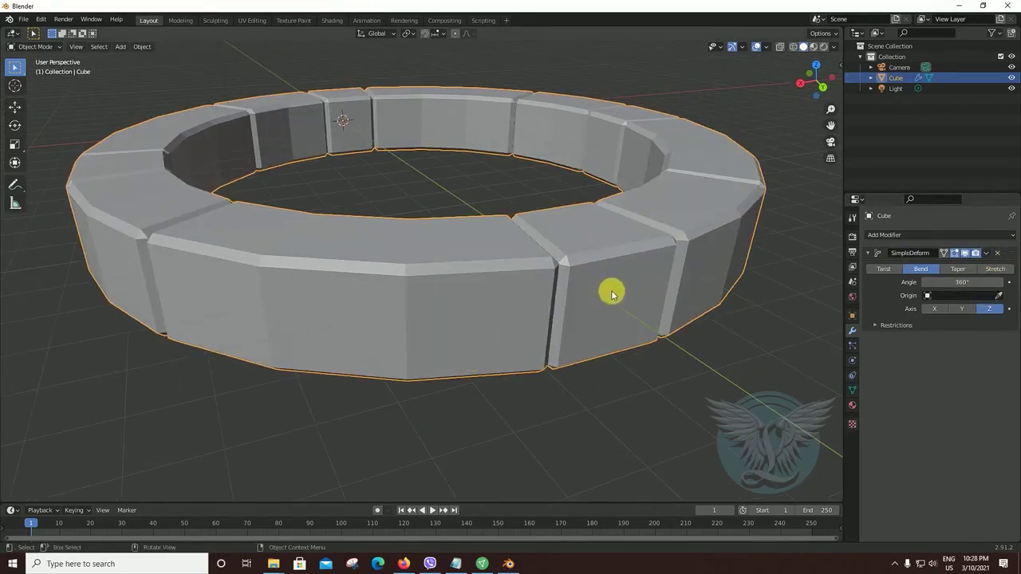
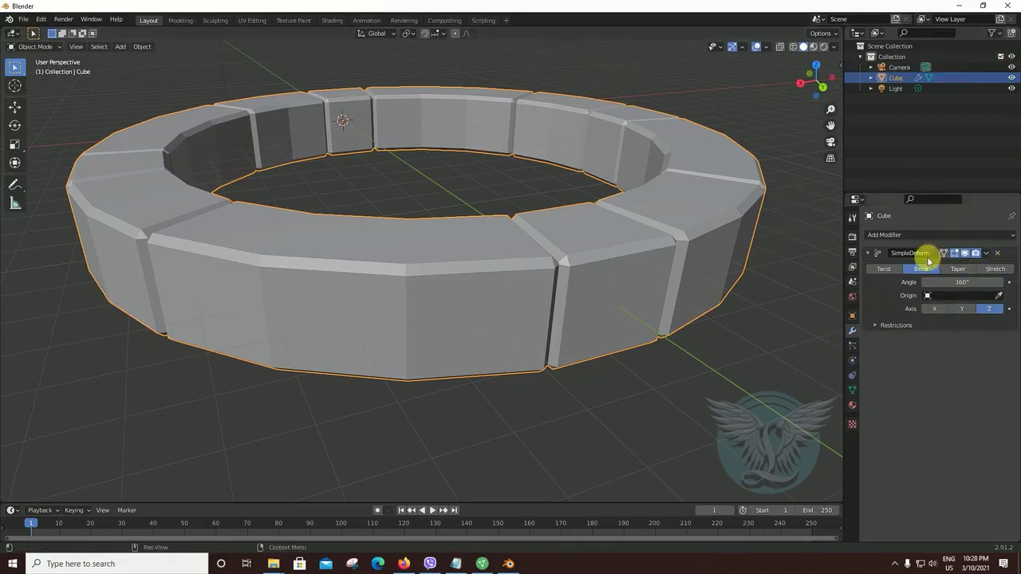
# Step: Apply the SimpleDeform modifier so the ring's 360° bend becomes permanent
pyautogui.click(987, 255)
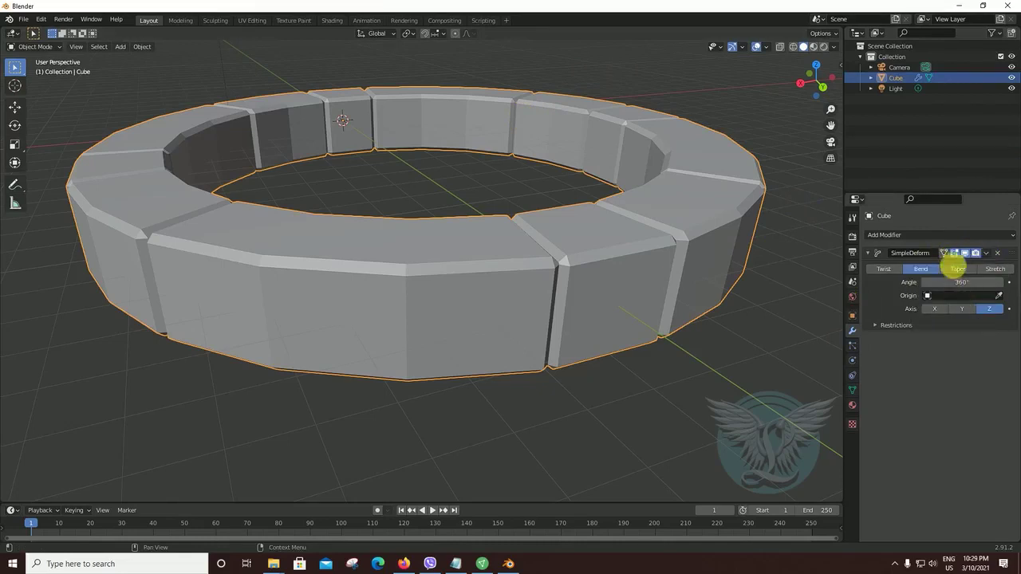
pyautogui.click(987, 254)
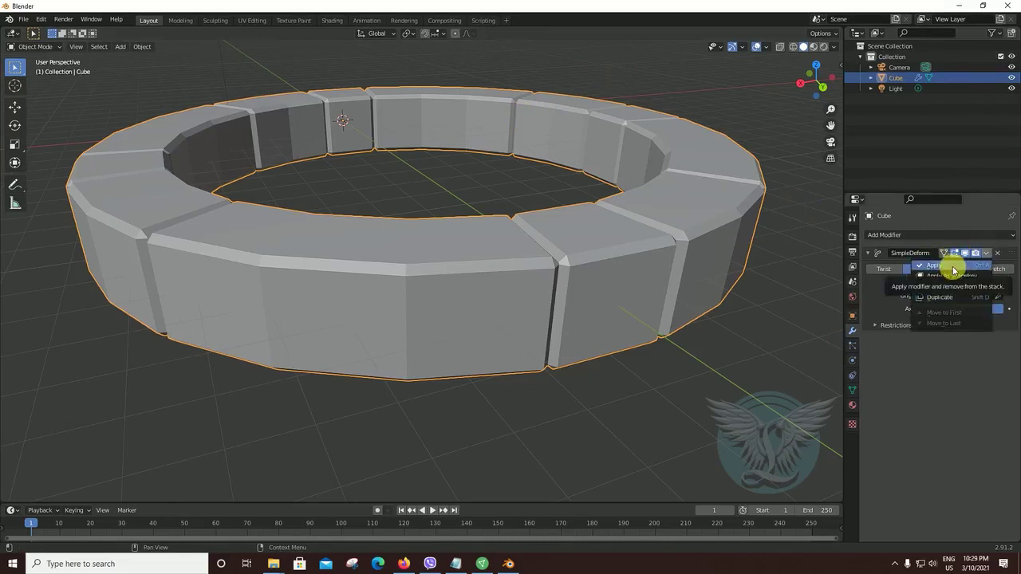
pyautogui.click(989, 255)
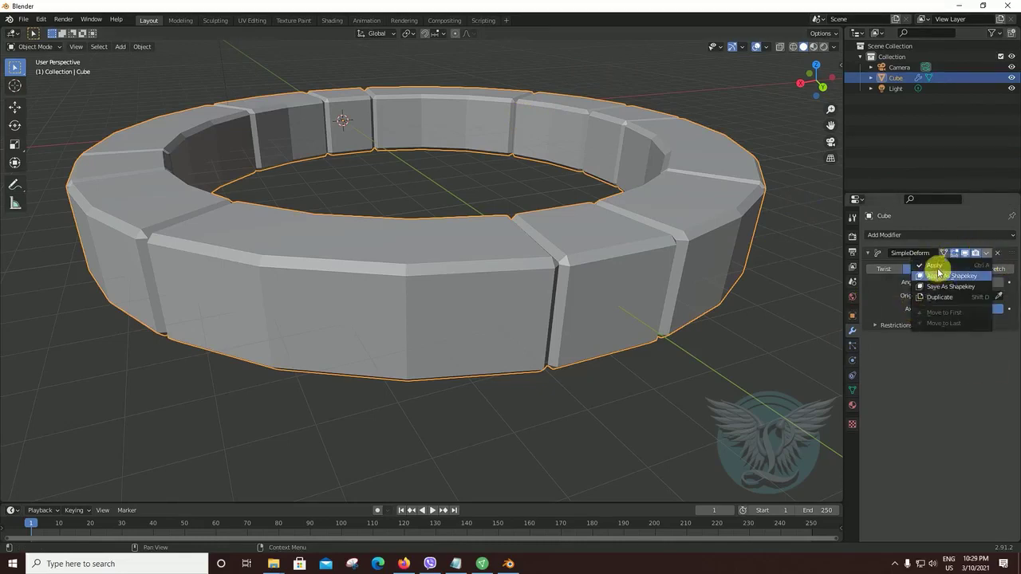
pyautogui.click(931, 274)
pyautogui.scroll(-3, 576, 280)
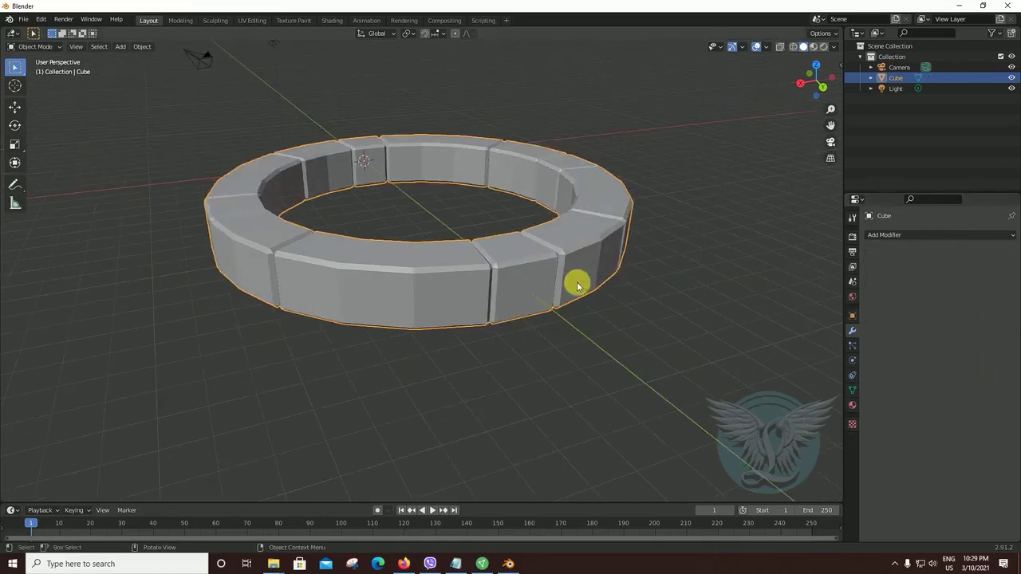
pyautogui.moveTo(577, 279)
pyautogui.mouseDown(button='middle')
pyautogui.moveTo(617, 292)
pyautogui.moveTo(678, 276)
pyautogui.moveTo(702, 224)
pyautogui.mouseUp(button='middle')
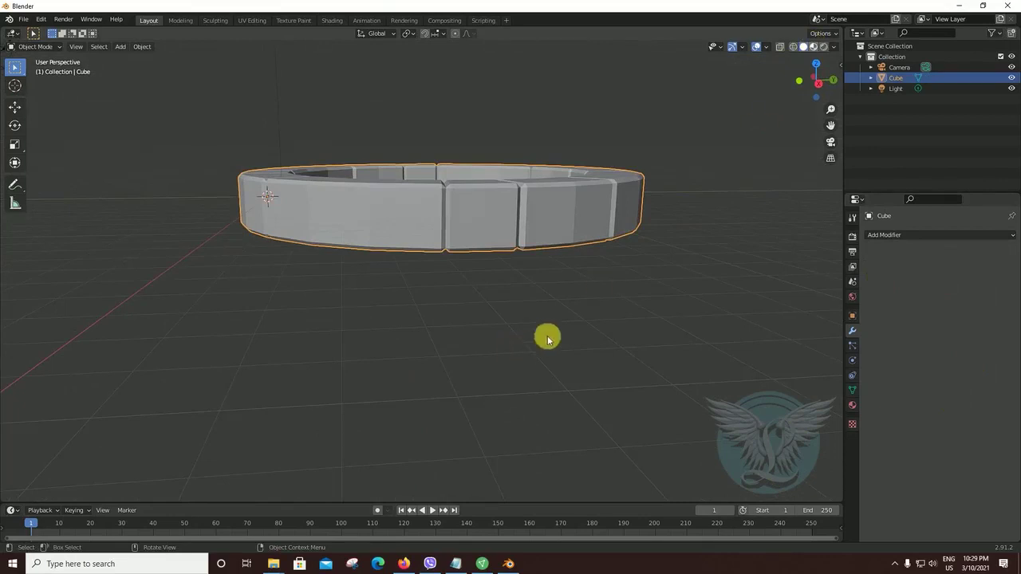
# Step: Preview the ring in Material Preview shading, then return to Solid shading
pyautogui.click(814, 47)
pyautogui.moveTo(796, 62); pyautogui.dragTo(707, 246)
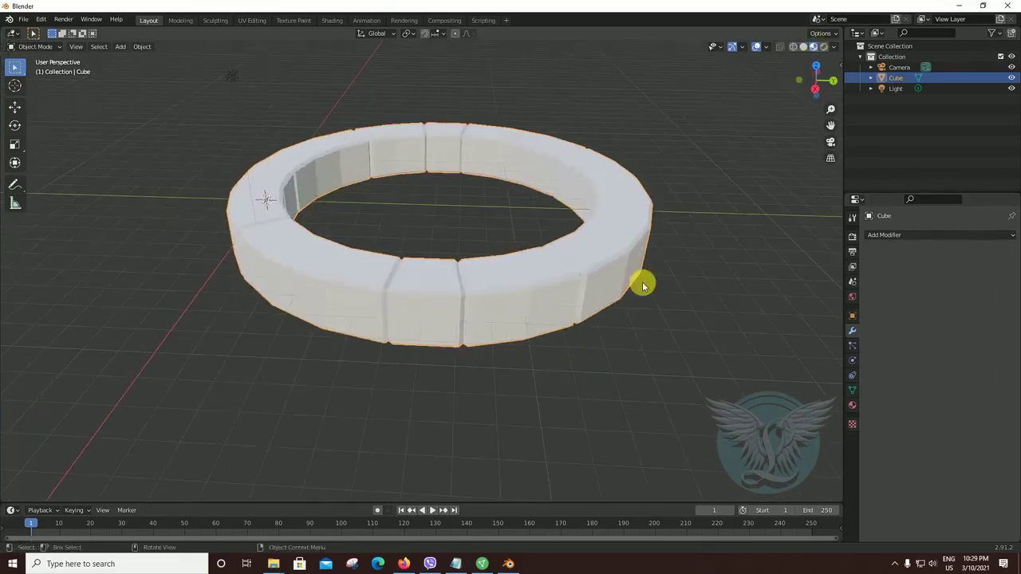
pyautogui.moveTo(643, 285)
pyautogui.mouseDown(button='middle')
pyautogui.moveTo(489, 303)
pyautogui.moveTo(558, 276)
pyautogui.moveTo(558, 296)
pyautogui.moveTo(521, 306)
pyautogui.moveTo(508, 295)
pyautogui.moveTo(702, 273)
pyautogui.mouseUp(button='middle')
pyautogui.click(804, 48)
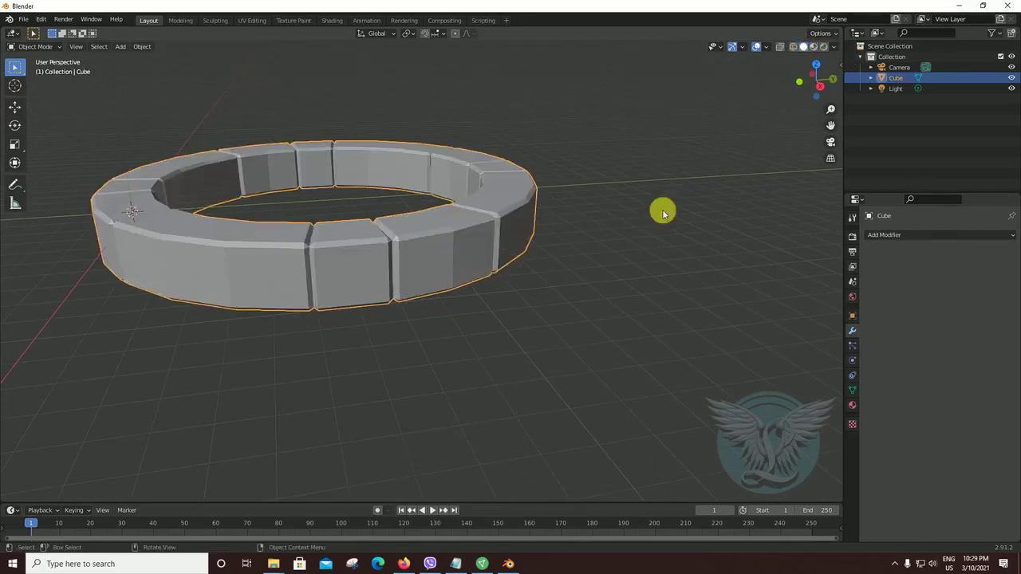
pyautogui.moveTo(553, 292)
pyautogui.mouseDown(button='middle')
pyautogui.moveTo(532, 279)
pyautogui.moveTo(524, 345)
pyautogui.moveTo(475, 332)
pyautogui.moveTo(606, 305)
pyautogui.moveTo(566, 327)
pyautogui.moveTo(583, 334)
pyautogui.moveTo(515, 357)
pyautogui.mouseUp(button='middle')
# Step: Enter Edit Mode on the ring and zoom out to see the whole mesh
pyautogui.press('Tab')
pyautogui.scroll(3, 516, 356)
pyautogui.scroll(2, 524, 353)
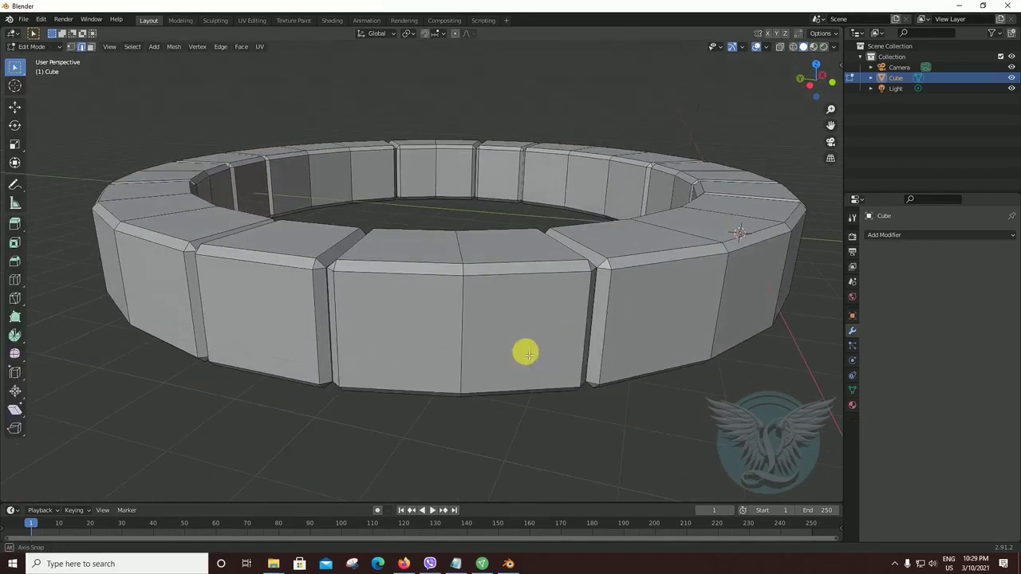
pyautogui.scroll(3, 527, 353)
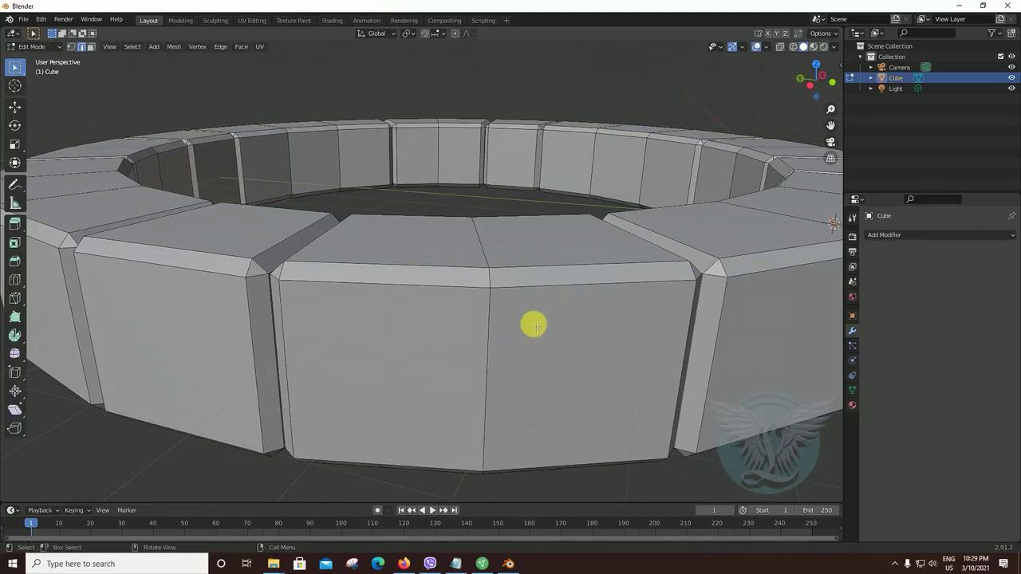
pyautogui.scroll(-2, 534, 325)
pyautogui.moveTo(534, 315)
pyautogui.mouseDown(button='middle')
pyautogui.moveTo(538, 326)
pyautogui.moveTo(528, 305)
pyautogui.mouseUp(button='middle')
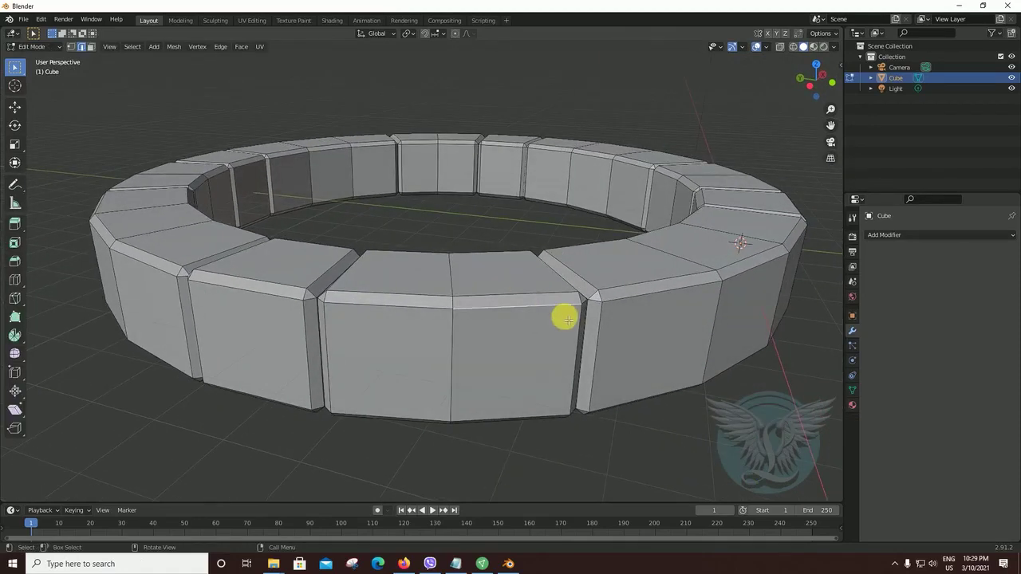
# Step: Switch to edge select mode and clear the current selection
pyautogui.click(494, 301)
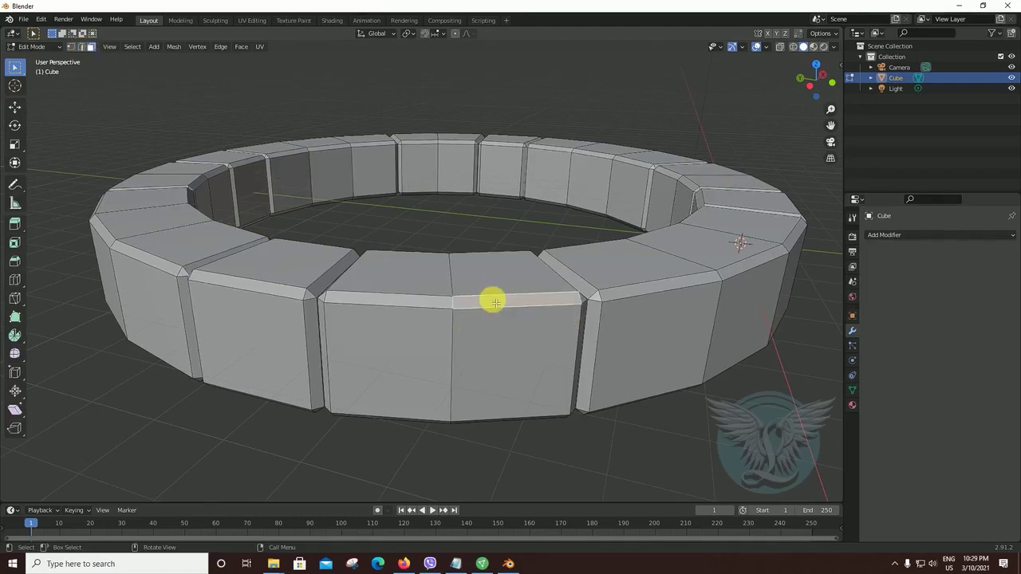
pyautogui.click(442, 307)
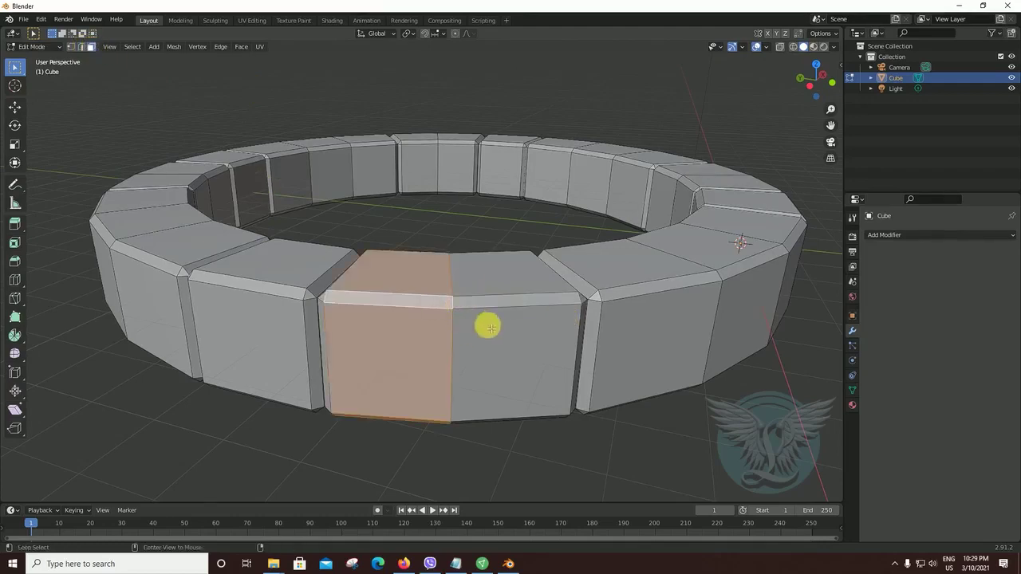
pyautogui.keyDown('alt'); pyautogui.click(585, 301); pyautogui.keyUp('alt')
pyautogui.moveTo(502, 370)
pyautogui.mouseDown(button='middle')
pyautogui.moveTo(533, 369)
pyautogui.moveTo(522, 360)
pyautogui.mouseUp(button='middle')
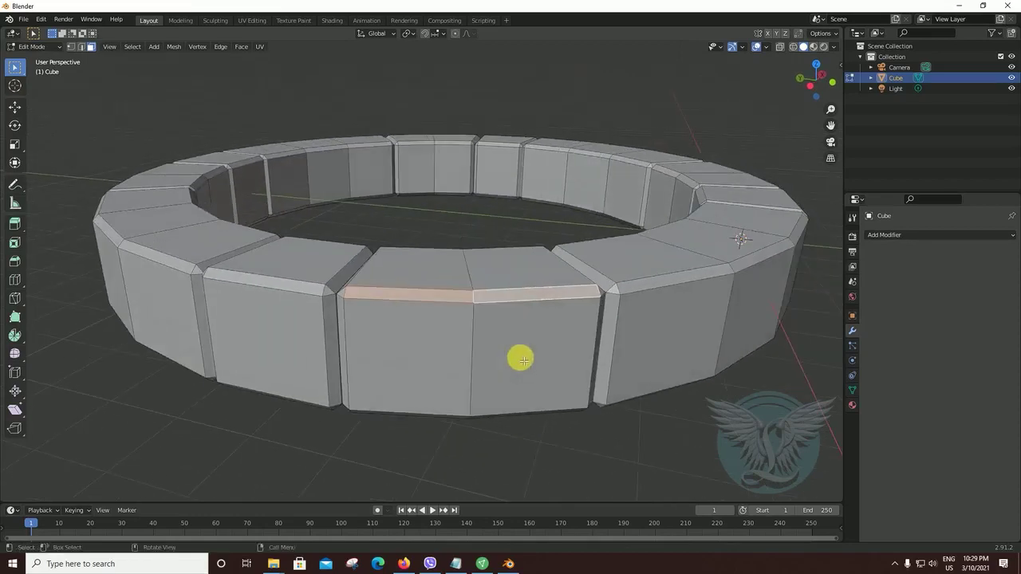
pyautogui.click(82, 48)
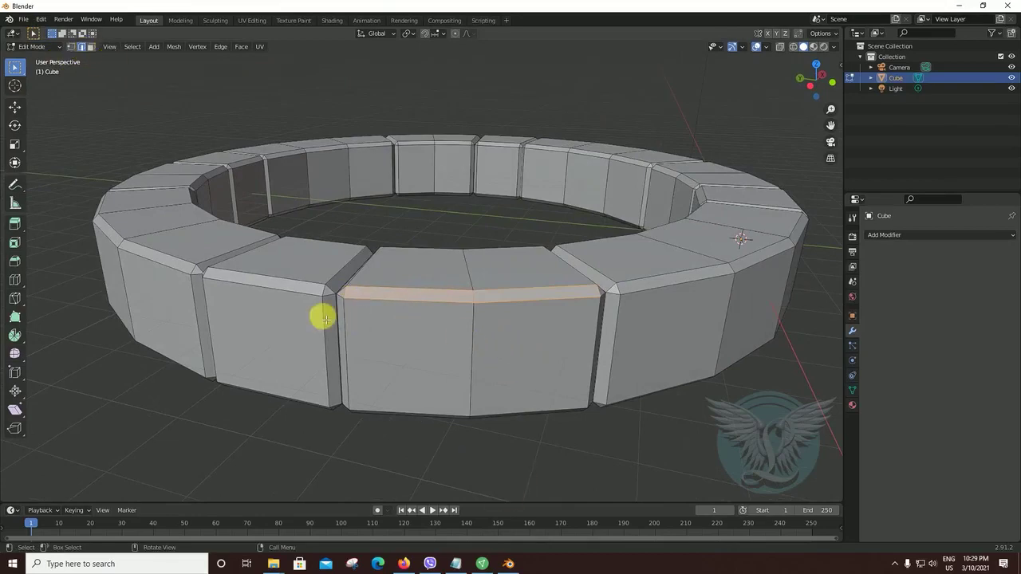
pyautogui.hotkey('alt', 'a')
# Step: Select the entire ring mesh with A
pyautogui.press('a')
pyautogui.scroll(-3, 388, 353)
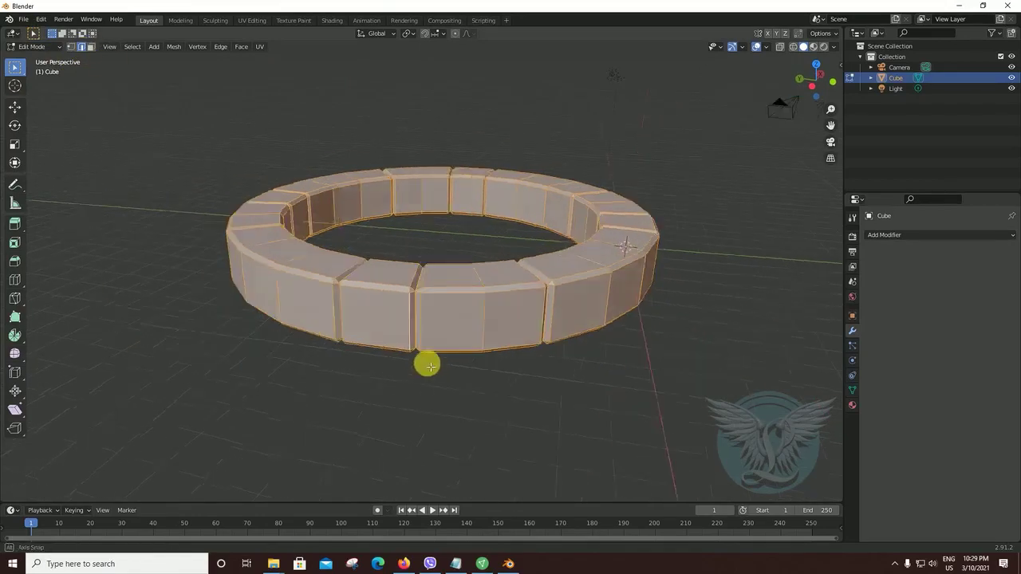
pyautogui.moveTo(426, 359); pyautogui.dragTo(71, 135, button='middle')
pyautogui.moveTo(256, 333); pyautogui.dragTo(23, 339, button='middle')
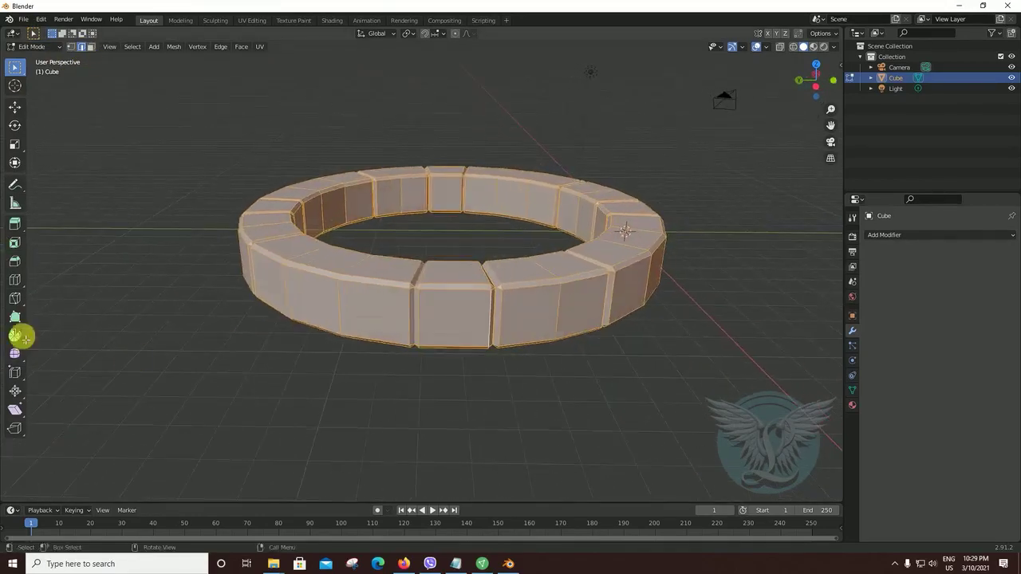
# Step: Bevel all the ring's edges to a width of about 0.102 m
pyautogui.click(16, 260)
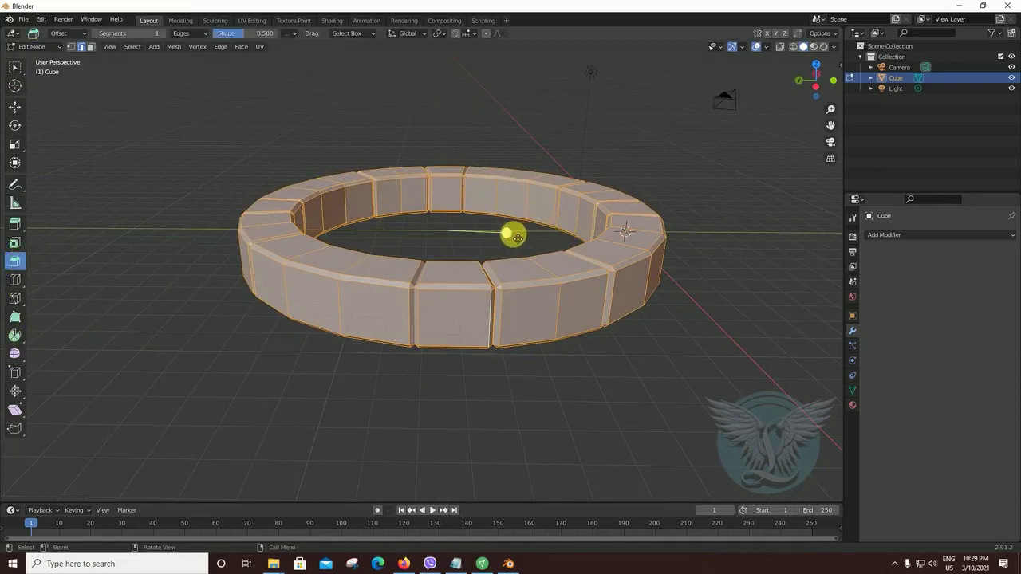
pyautogui.moveTo(518, 238); pyautogui.dragTo(522, 233)
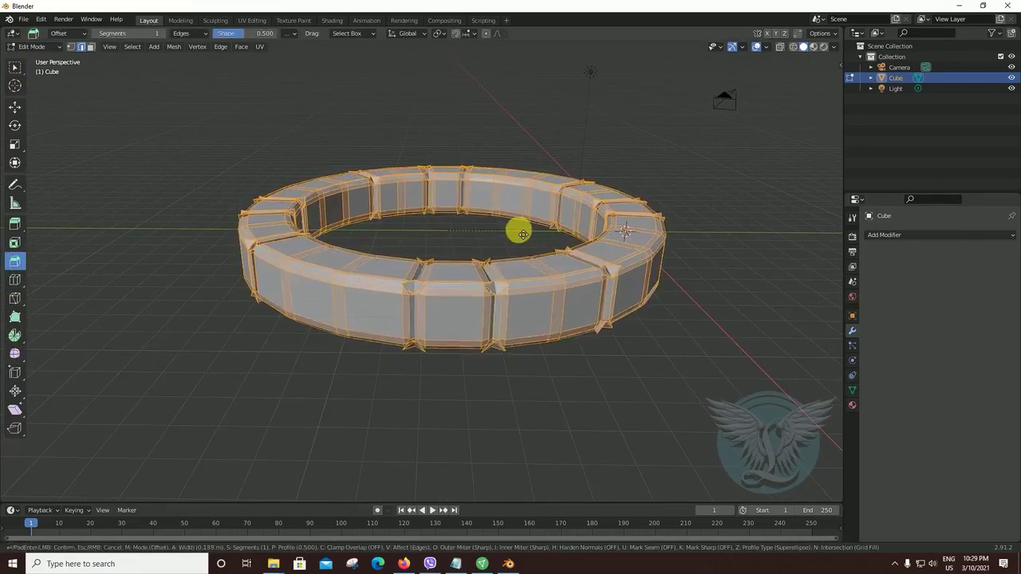
pyautogui.moveTo(523, 234)
pyautogui.mouseDown()
pyautogui.moveTo(511, 237)
pyautogui.moveTo(520, 235)
pyautogui.mouseUp()
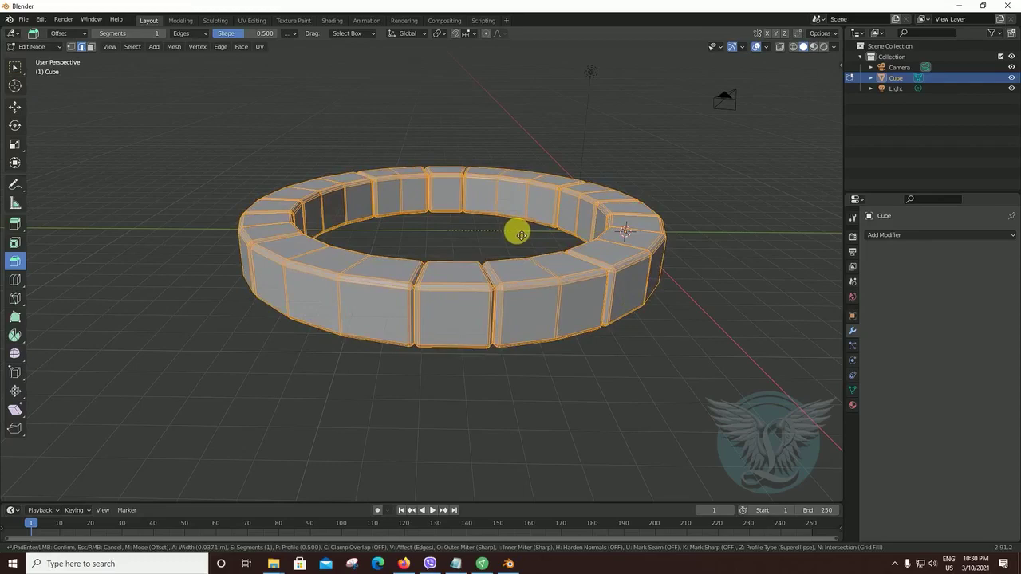
pyautogui.click(520, 230)
pyautogui.scroll(2, 526, 335)
pyautogui.scroll(3, 529, 342)
pyautogui.scroll(2, 599, 374)
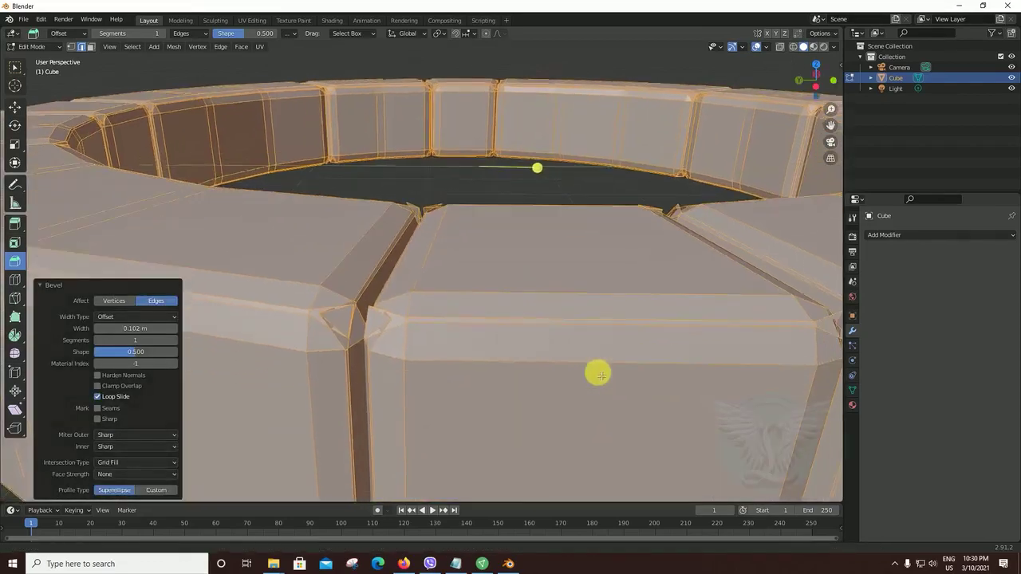
pyautogui.scroll(-1, 600, 375)
pyautogui.scroll(-2, 597, 371)
pyautogui.scroll(-2, 485, 296)
pyautogui.scroll(-2, 487, 303)
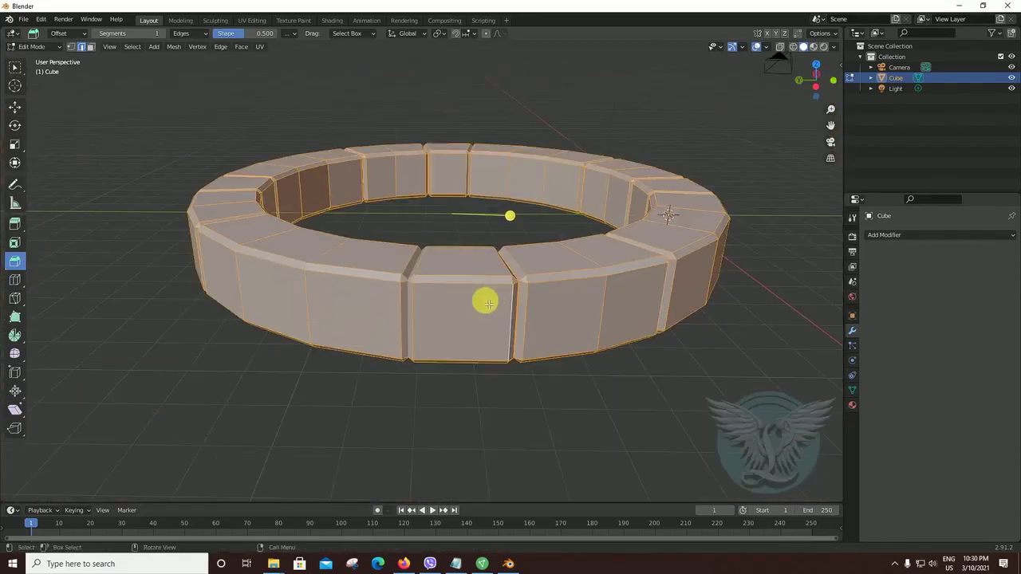
pyautogui.moveTo(487, 303); pyautogui.dragTo(501, 226, button='middle')
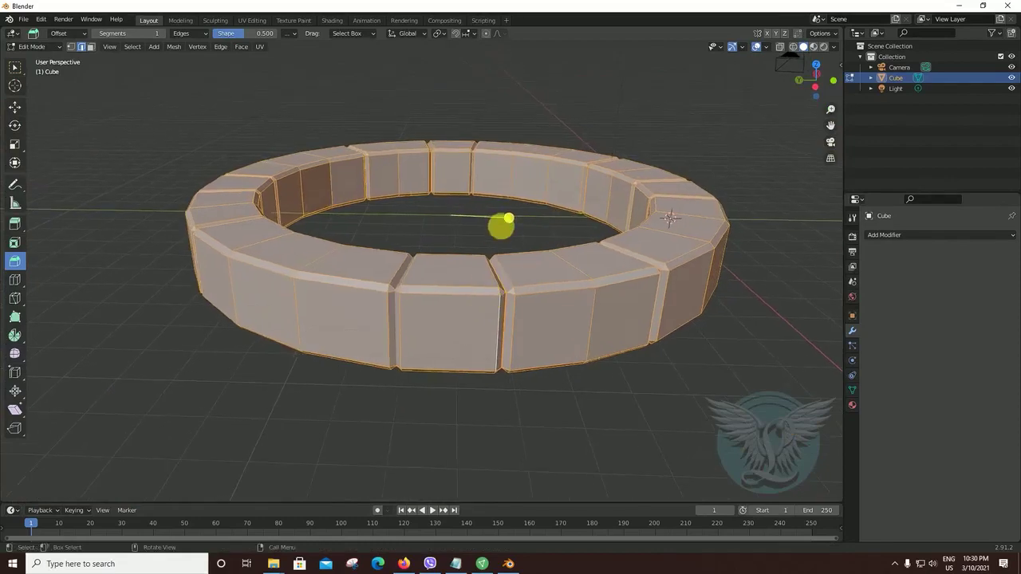
# Step: Switch back to the Select Box tool and clear the mesh selection
pyautogui.click(14, 68)
pyautogui.click(565, 126)
pyautogui.scroll(-3, 515, 255)
pyautogui.scroll(-1, 474, 303)
pyautogui.moveTo(473, 303)
pyautogui.mouseDown(button='middle')
pyautogui.moveTo(490, 317)
pyautogui.moveTo(534, 310)
pyautogui.mouseUp(button='middle')
pyautogui.scroll(2, 542, 289)
pyautogui.scroll(2, 497, 349)
pyautogui.moveTo(497, 348)
pyautogui.mouseDown(button='middle')
pyautogui.moveTo(526, 322)
pyautogui.moveTo(468, 342)
pyautogui.moveTo(464, 371)
pyautogui.moveTo(535, 372)
pyautogui.moveTo(458, 363)
pyautogui.moveTo(449, 328)
pyautogui.moveTo(437, 346)
pyautogui.moveTo(504, 351)
pyautogui.moveTo(484, 371)
pyautogui.moveTo(497, 364)
pyautogui.moveTo(499, 375)
pyautogui.moveTo(521, 358)
pyautogui.moveTo(471, 358)
pyautogui.moveTo(510, 356)
pyautogui.moveTo(494, 344)
pyautogui.moveTo(506, 358)
pyautogui.moveTo(550, 354)
pyautogui.moveTo(533, 367)
pyautogui.moveTo(546, 373)
pyautogui.moveTo(533, 375)
pyautogui.mouseUp(button='middle')
pyautogui.scroll(-5, 497, 375)
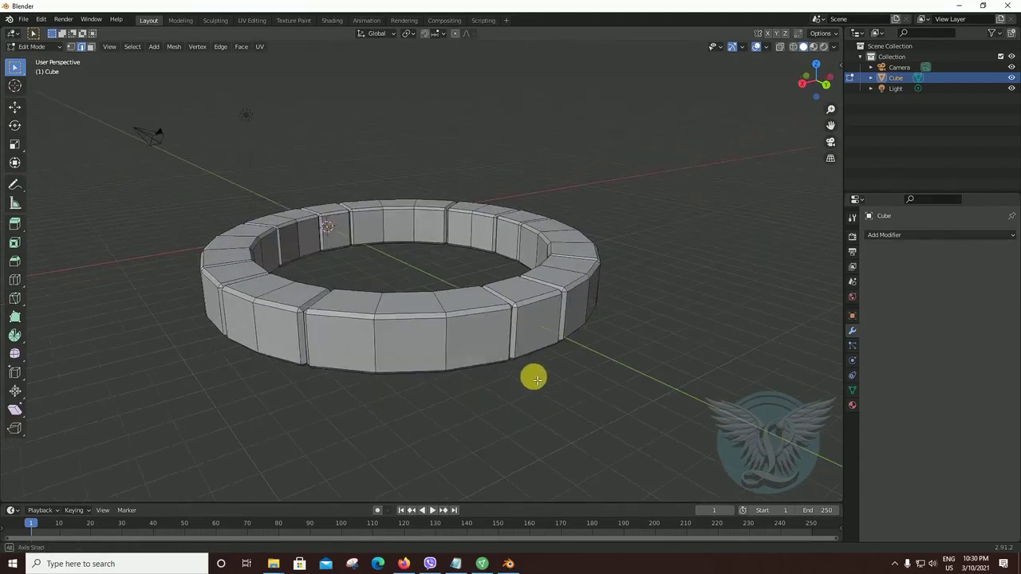
# Step: Return to Object Mode, select the Cube ring, and switch to Front Orthographic view
pyautogui.press('Tab')
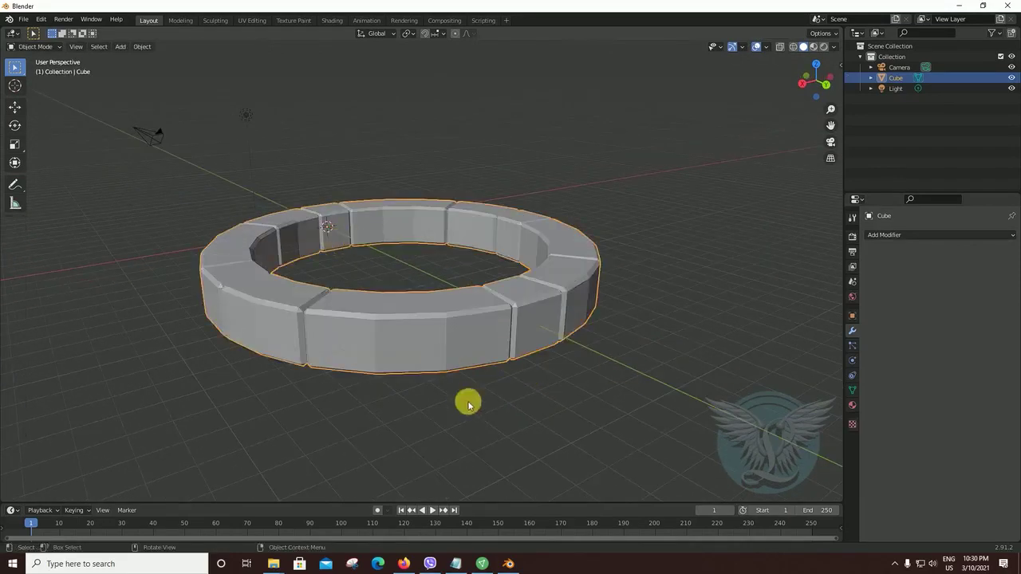
pyautogui.moveTo(469, 405); pyautogui.dragTo(475, 392, button='middle')
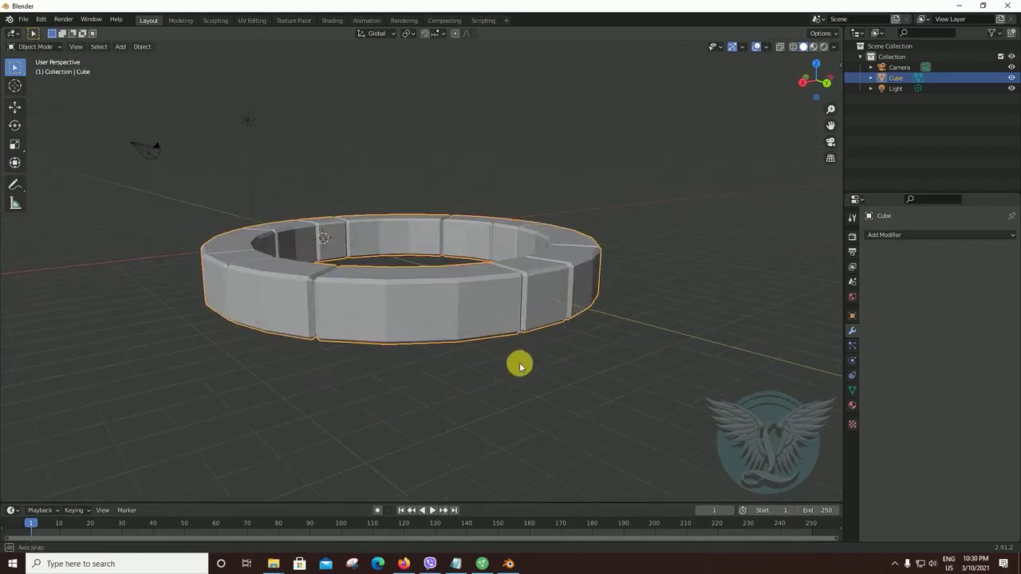
pyautogui.moveTo(519, 362)
pyautogui.mouseDown(button='middle')
pyautogui.moveTo(486, 383)
pyautogui.moveTo(521, 360)
pyautogui.mouseUp(button='middle')
pyautogui.scroll(2, 526, 364)
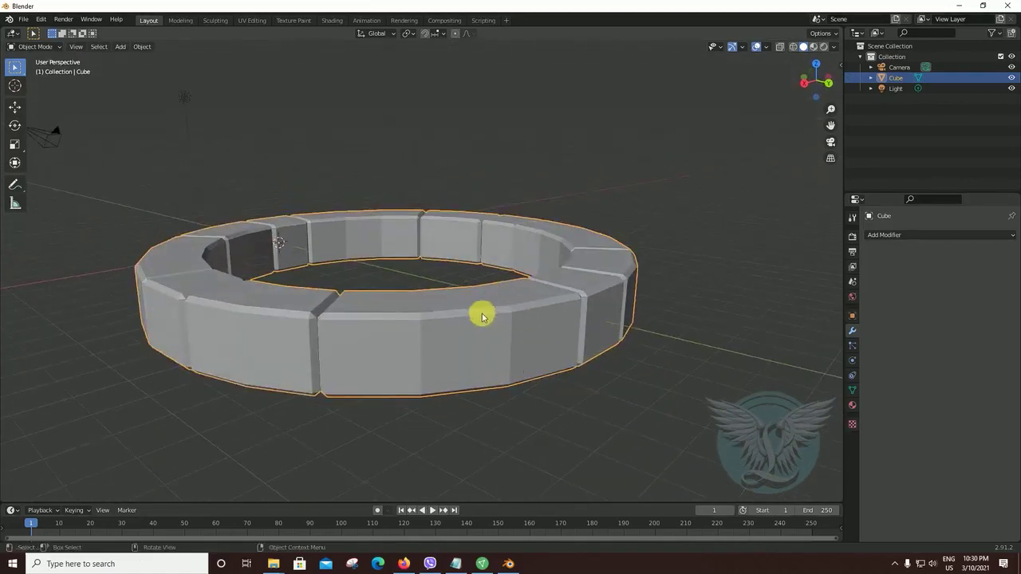
pyautogui.moveTo(598, 369); pyautogui.dragTo(504, 351, button='middle')
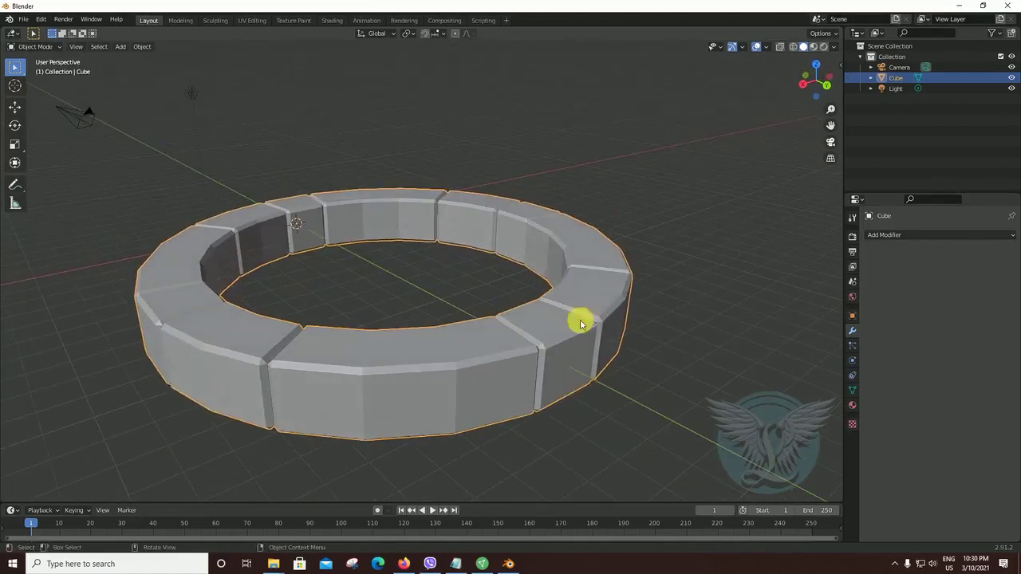
pyautogui.click(488, 347)
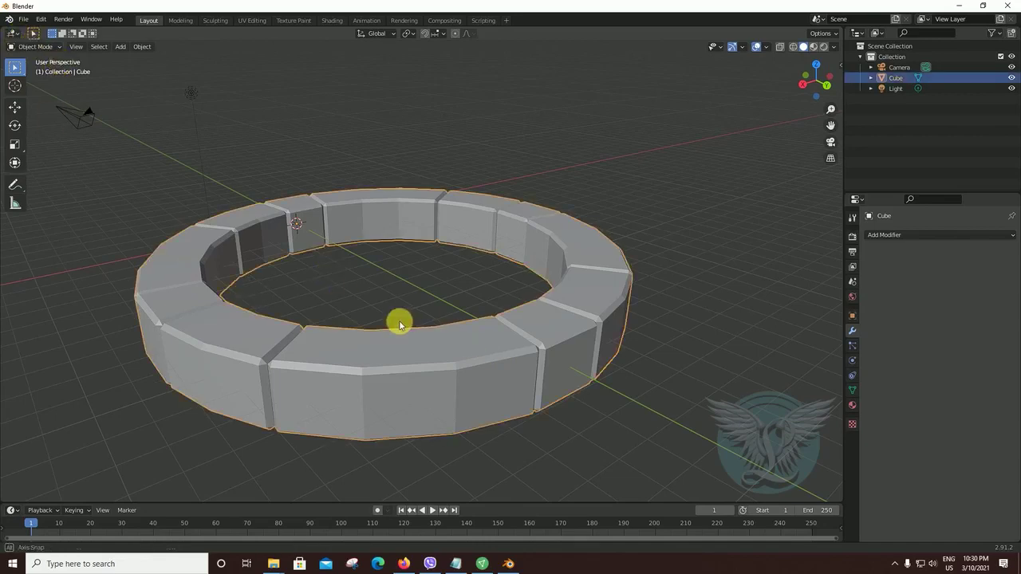
pyautogui.moveTo(398, 319); pyautogui.dragTo(400, 322, button='middle')
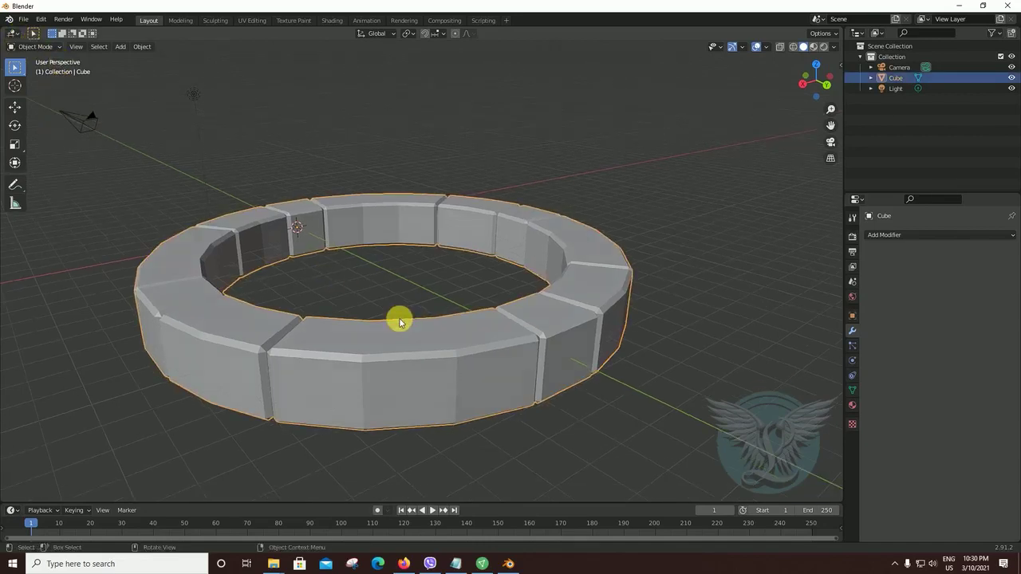
pyautogui.press('KP_1')
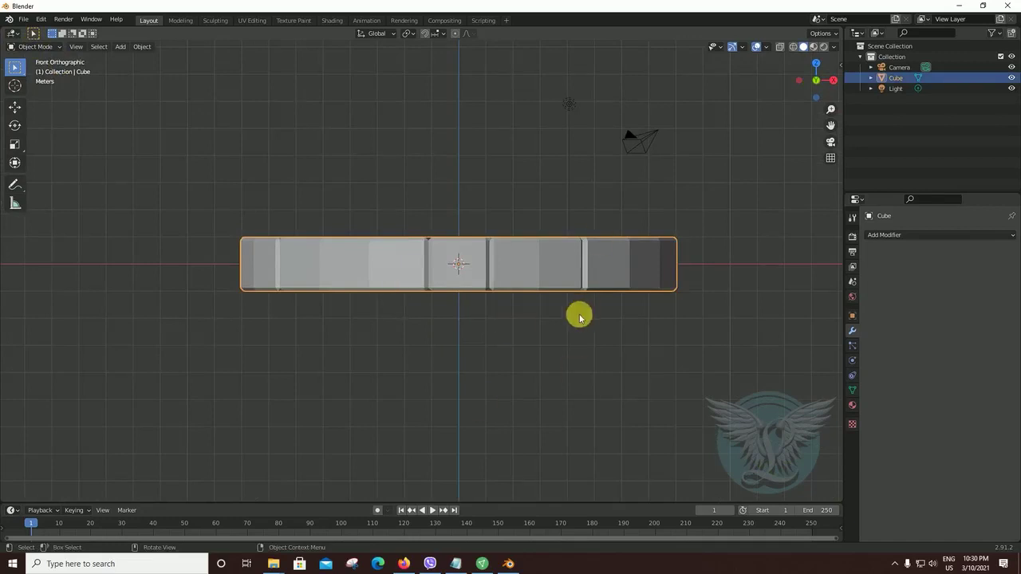
# Step: Duplicate the ring as Cube.001, raise it about 2.04 m along Z, and start scaling
pyautogui.hotkey('shift', 'd')
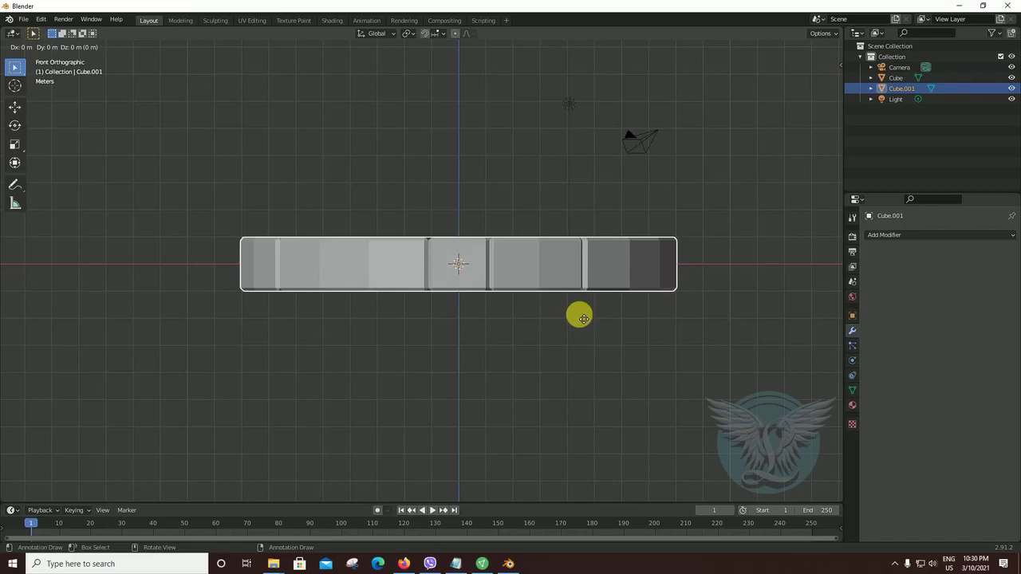
pyautogui.press('z')
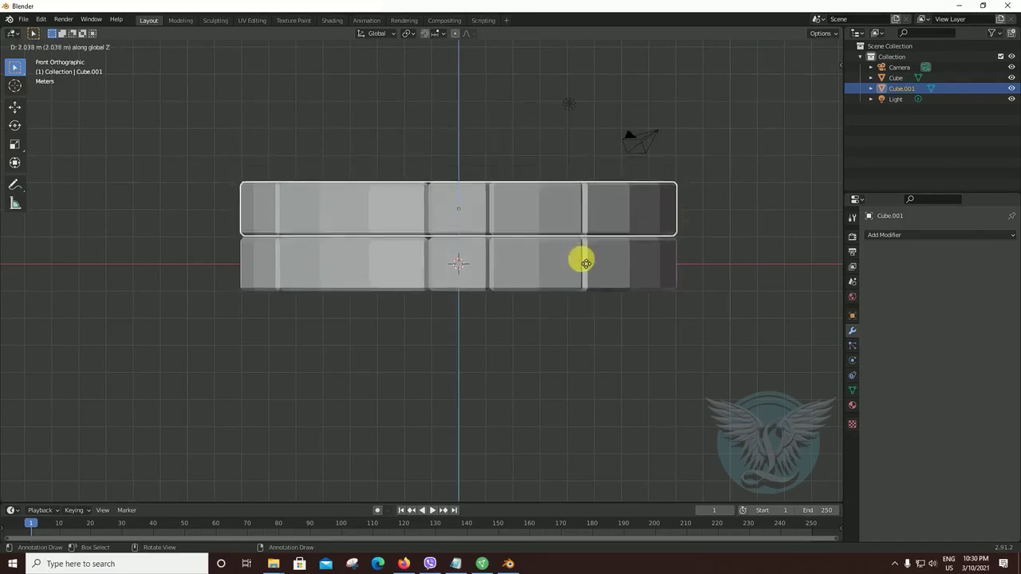
pyautogui.click(585, 263)
pyautogui.moveTo(675, 333)
pyautogui.mouseDown(button='middle')
pyautogui.moveTo(624, 334)
pyautogui.moveTo(647, 335)
pyautogui.moveTo(599, 405)
pyautogui.moveTo(620, 358)
pyautogui.moveTo(590, 367)
pyautogui.moveTo(593, 384)
pyautogui.mouseUp(button='middle')
pyautogui.scroll(2, 590, 367)
pyautogui.moveTo(561, 323)
pyautogui.mouseDown(button='middle')
pyautogui.moveTo(558, 348)
pyautogui.moveTo(611, 319)
pyautogui.moveTo(604, 369)
pyautogui.mouseUp(button='middle')
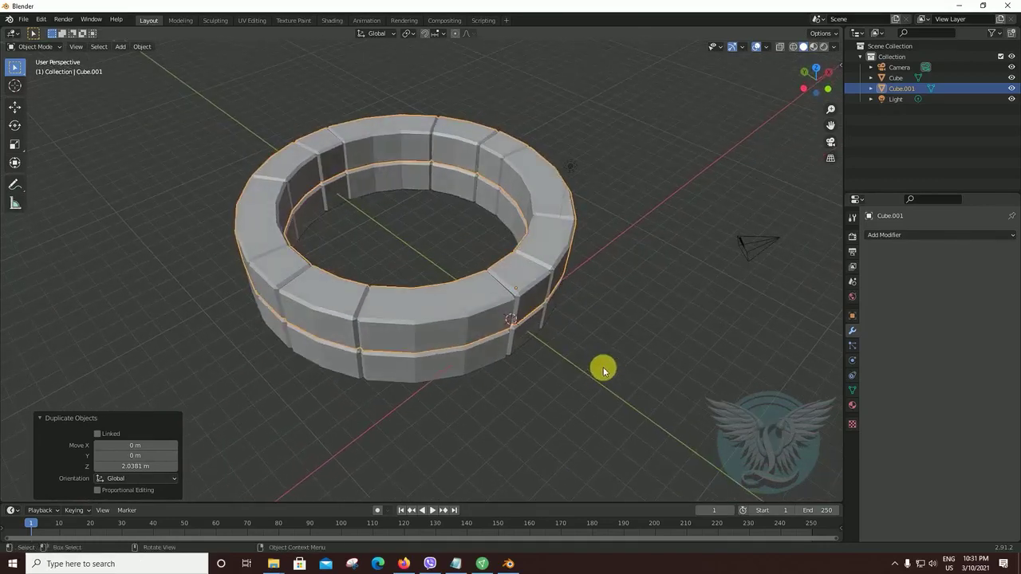
pyautogui.press('s')
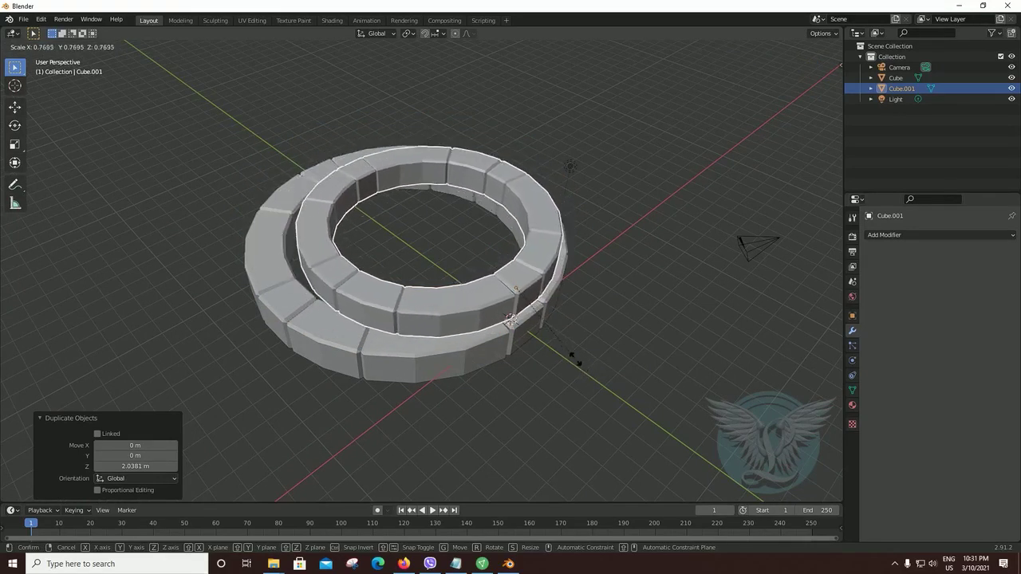
# Step: Confirm Cube.001 at 0.769 scale and inspect both stacked rings
pyautogui.click(574, 358)
pyautogui.moveTo(540, 377)
pyautogui.mouseDown(button='middle')
pyautogui.moveTo(636, 363)
pyautogui.moveTo(270, 285)
pyautogui.mouseUp(button='middle')
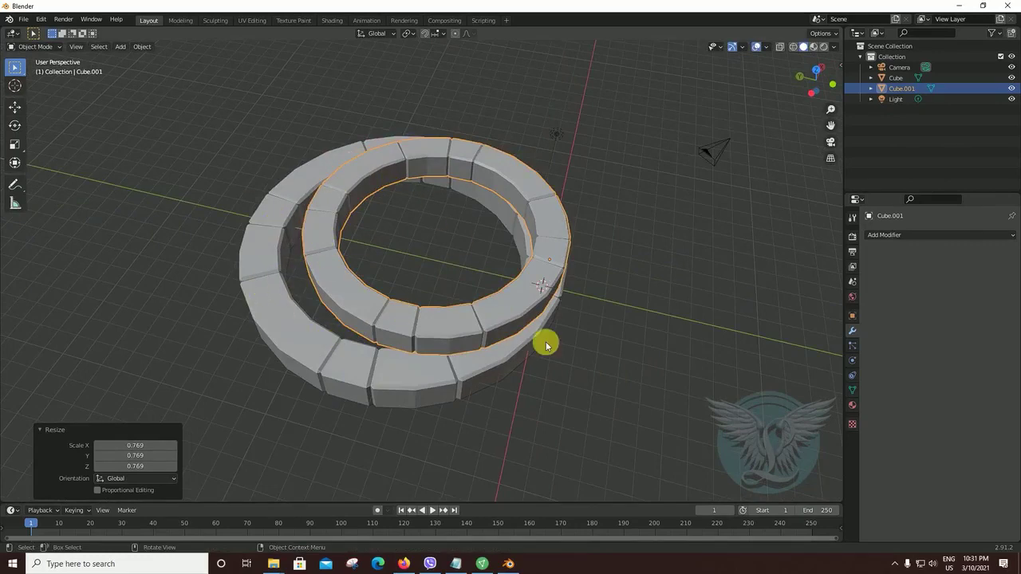
pyautogui.moveTo(563, 376)
pyautogui.mouseDown(button='middle')
pyautogui.moveTo(603, 343)
pyautogui.moveTo(614, 354)
pyautogui.mouseUp(button='middle')
pyautogui.scroll(3, 613, 354)
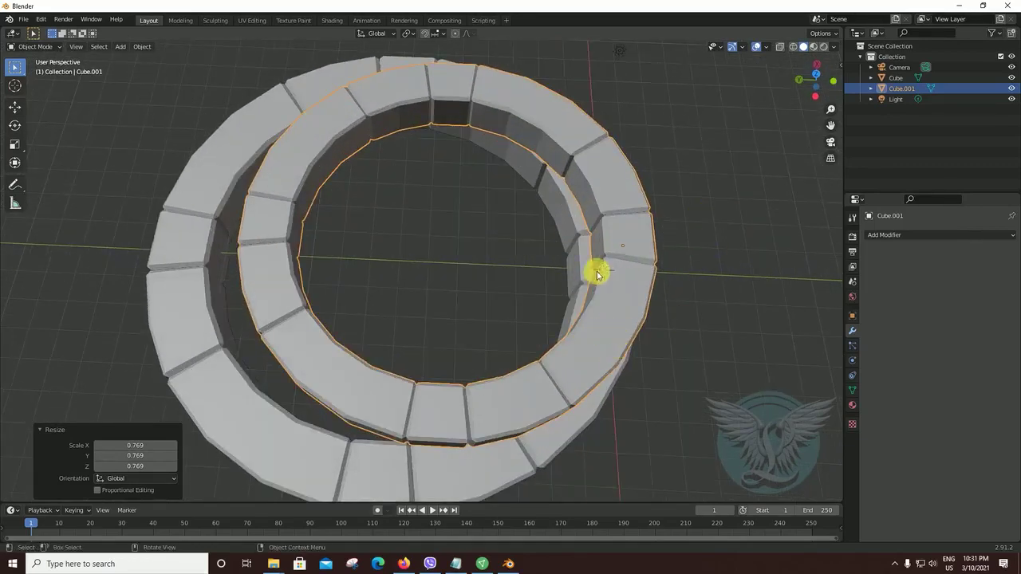
pyautogui.scroll(-1, 640, 366)
pyautogui.scroll(-1, 646, 365)
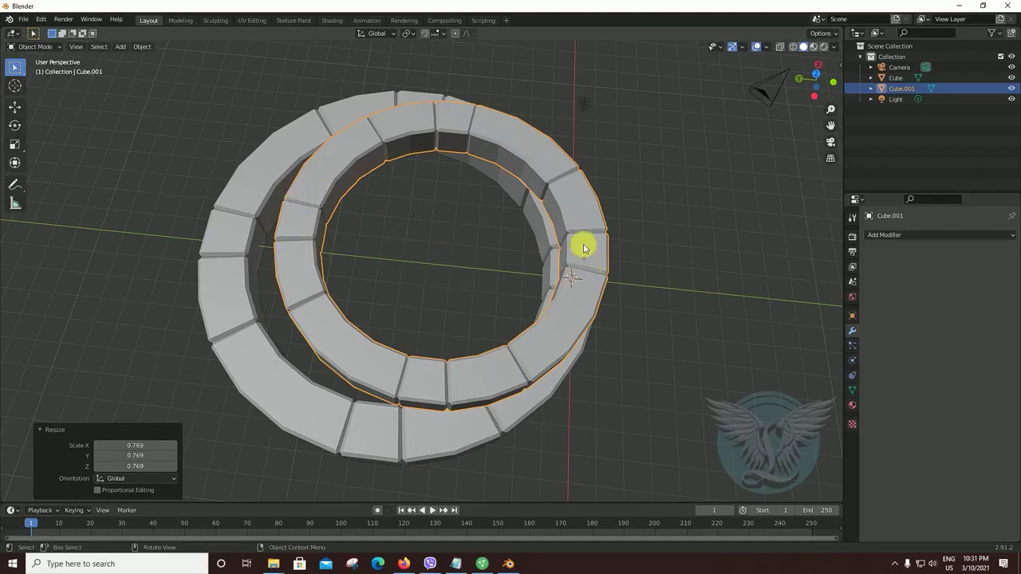
pyautogui.moveTo(606, 365)
pyautogui.mouseDown(button='middle')
pyautogui.moveTo(614, 330)
pyautogui.moveTo(606, 319)
pyautogui.mouseUp(button='middle')
# Step: Switch to the Move tool and select the inner copied ring Cube.001
pyautogui.click(16, 123)
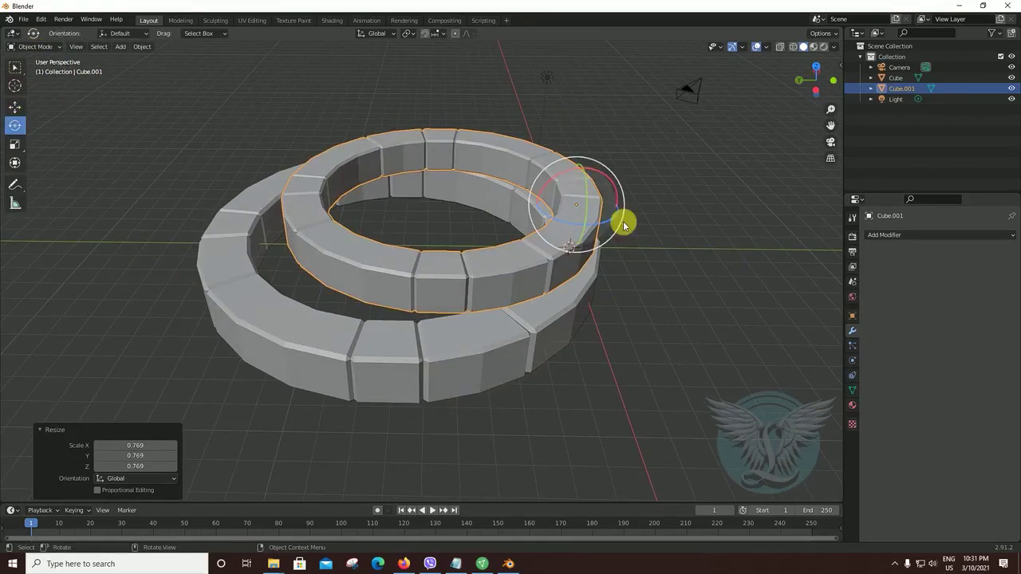
pyautogui.click(15, 106)
pyautogui.click(618, 219)
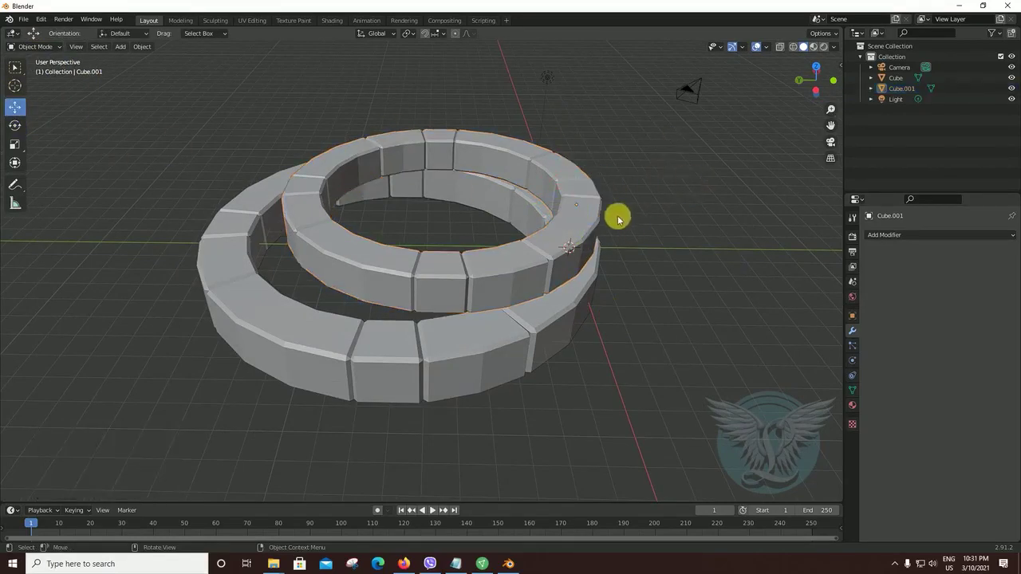
pyautogui.moveTo(686, 195); pyautogui.dragTo(661, 244, button='middle')
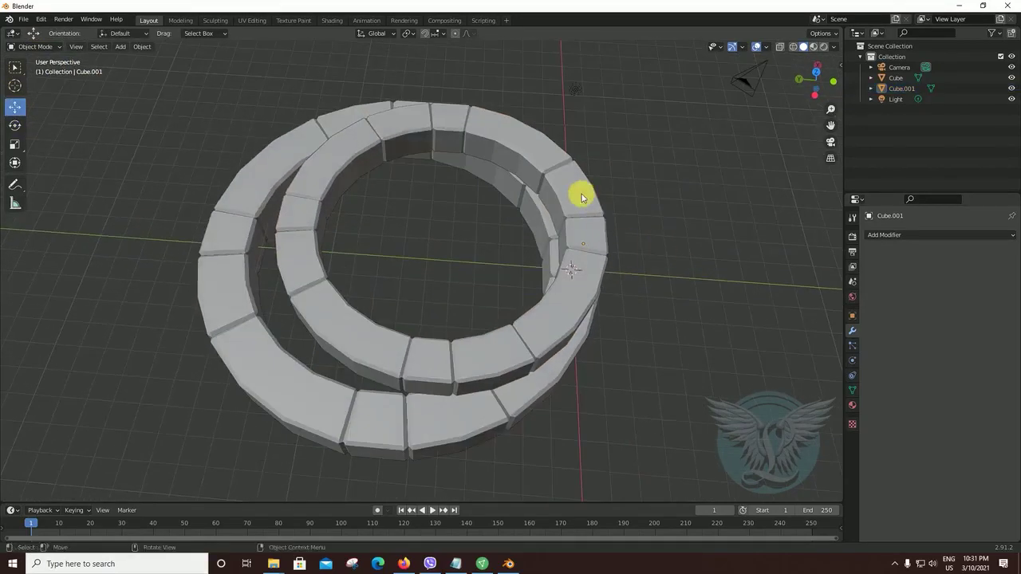
pyautogui.click(581, 197)
pyautogui.click(634, 229)
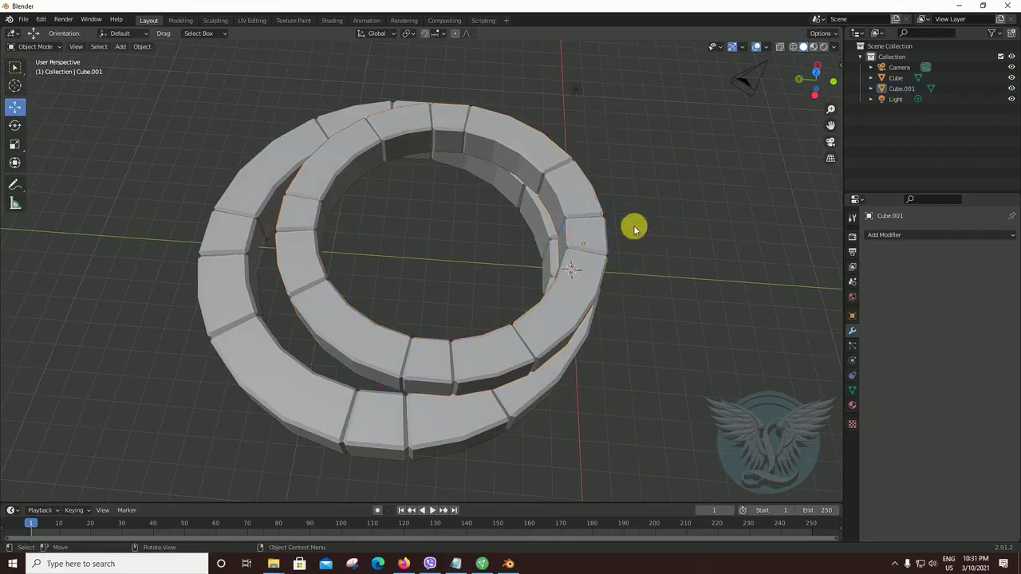
pyautogui.click(584, 202)
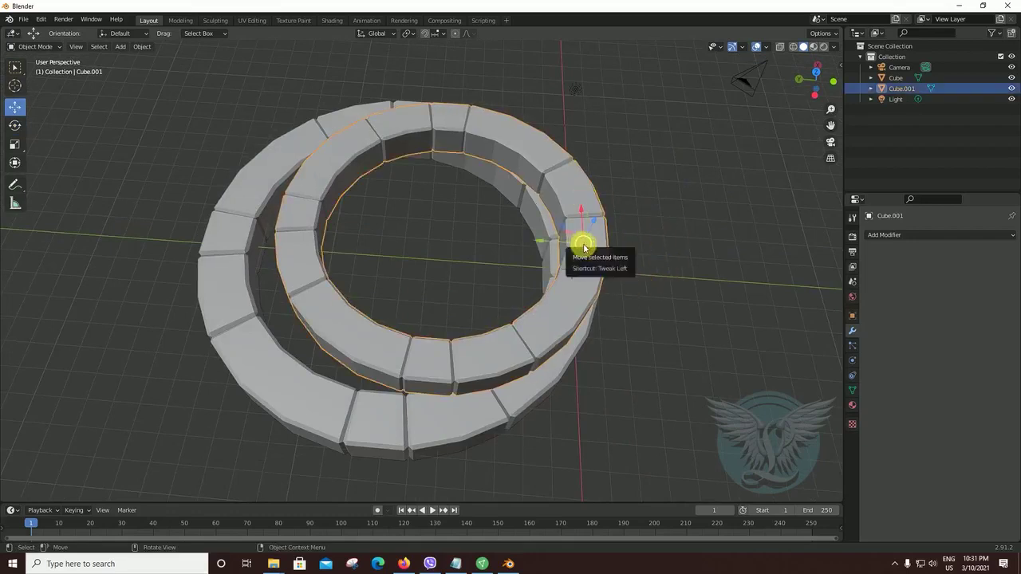
pyautogui.click(686, 222)
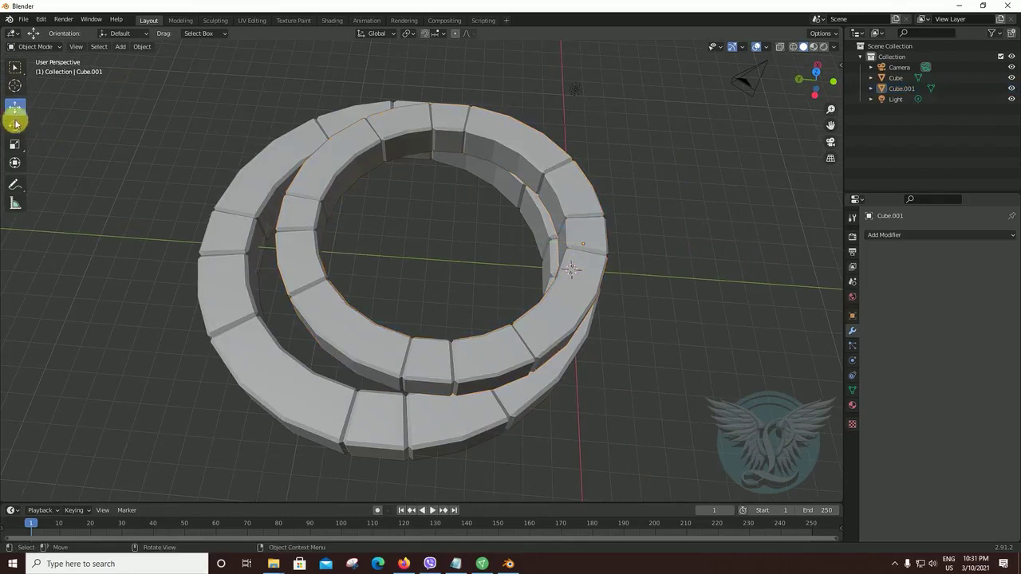
pyautogui.click(13, 70)
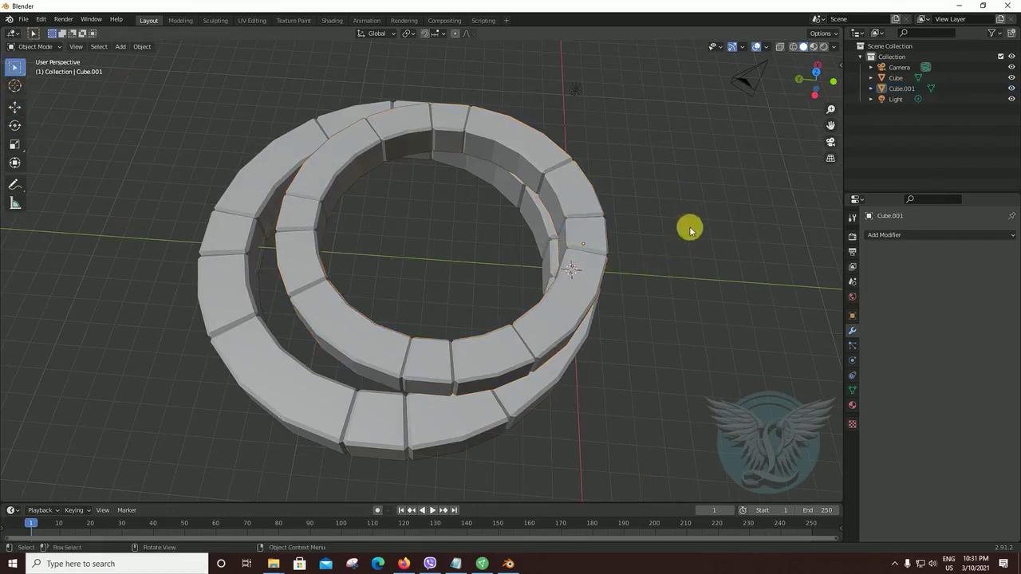
pyautogui.click(14, 107)
pyautogui.click(550, 187)
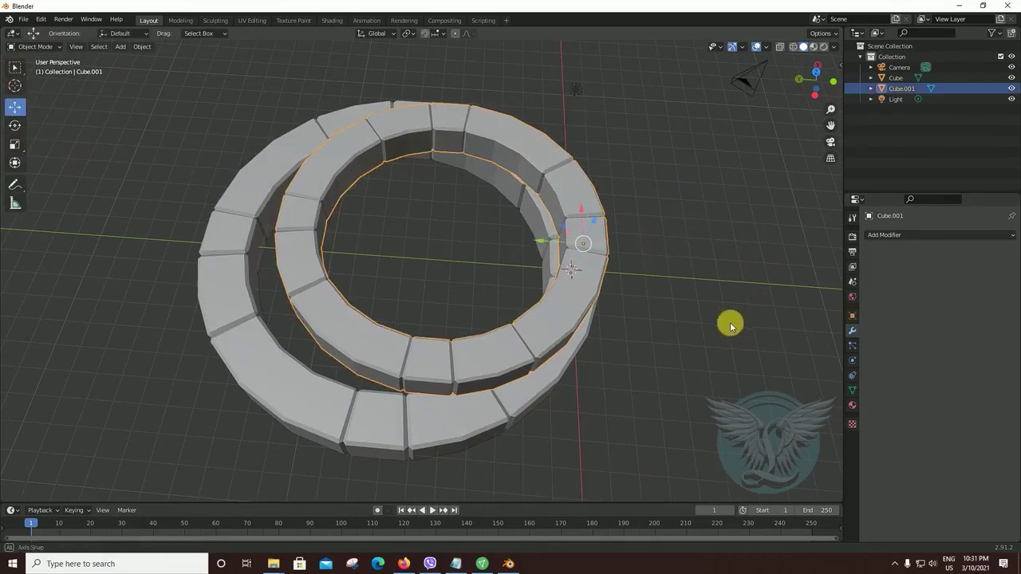
# Step: Orbit around both rings and reselect the inner copy Cube.001 instead of the original
pyautogui.moveTo(729, 322); pyautogui.dragTo(713, 276, button='middle')
pyautogui.moveTo(604, 217)
pyautogui.mouseDown(button='middle')
pyautogui.moveTo(684, 308)
pyautogui.moveTo(680, 335)
pyautogui.moveTo(608, 324)
pyautogui.moveTo(672, 338)
pyautogui.mouseUp(button='middle')
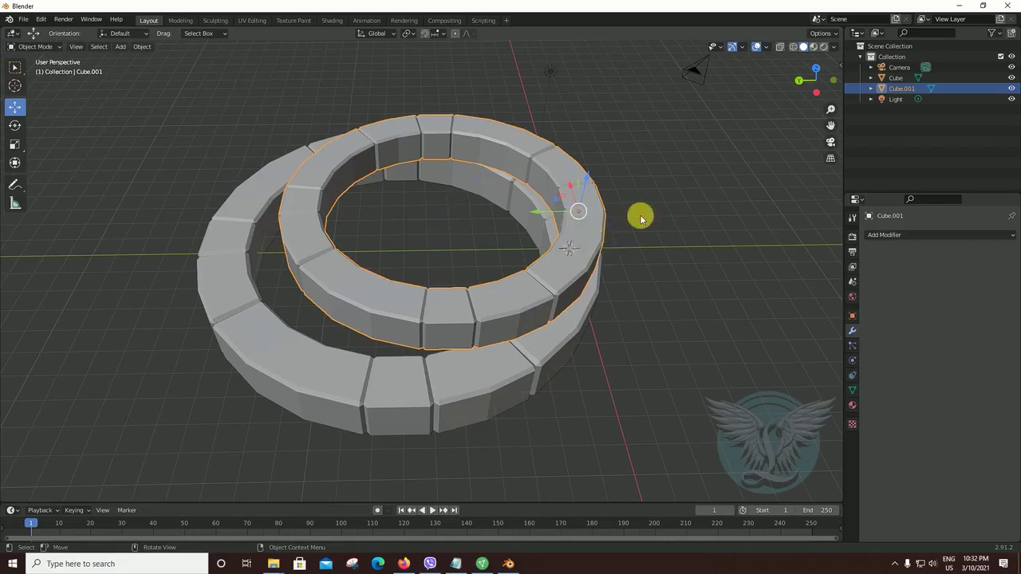
pyautogui.moveTo(666, 226)
pyautogui.mouseDown(button='middle')
pyautogui.moveTo(658, 301)
pyautogui.moveTo(648, 304)
pyautogui.mouseUp(button='middle')
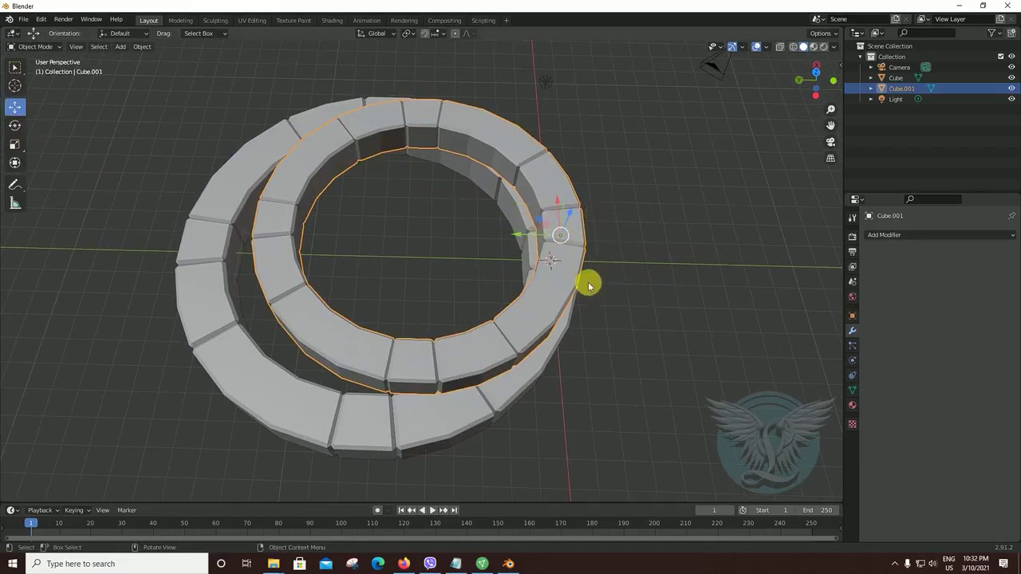
pyautogui.moveTo(638, 283)
pyautogui.mouseDown(button='middle')
pyautogui.moveTo(672, 310)
pyautogui.moveTo(662, 305)
pyautogui.mouseUp(button='middle')
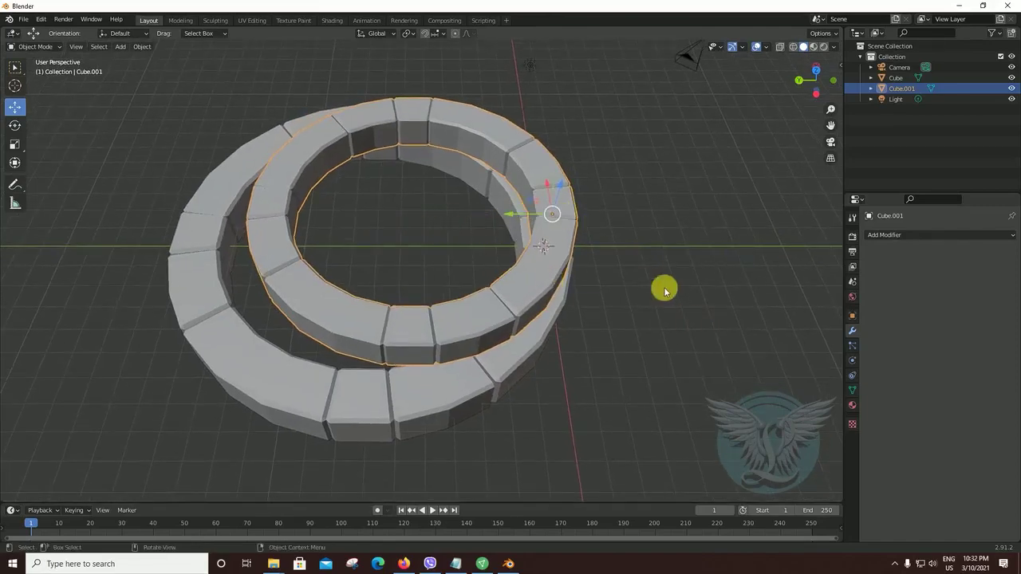
pyautogui.moveTo(604, 319); pyautogui.dragTo(615, 296, button='middle')
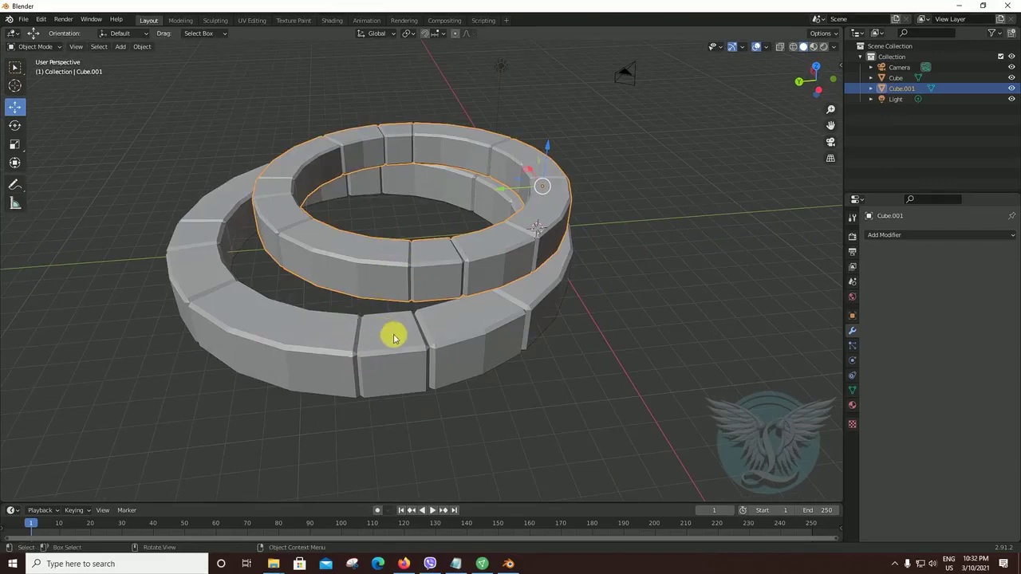
pyautogui.click(411, 362)
pyautogui.moveTo(682, 336)
pyautogui.mouseDown(button='middle')
pyautogui.moveTo(667, 345)
pyautogui.moveTo(640, 313)
pyautogui.moveTo(662, 301)
pyautogui.moveTo(677, 337)
pyautogui.moveTo(661, 319)
pyautogui.moveTo(673, 367)
pyautogui.moveTo(636, 328)
pyautogui.moveTo(606, 351)
pyautogui.moveTo(611, 370)
pyautogui.moveTo(633, 335)
pyautogui.moveTo(617, 346)
pyautogui.mouseUp(button='middle')
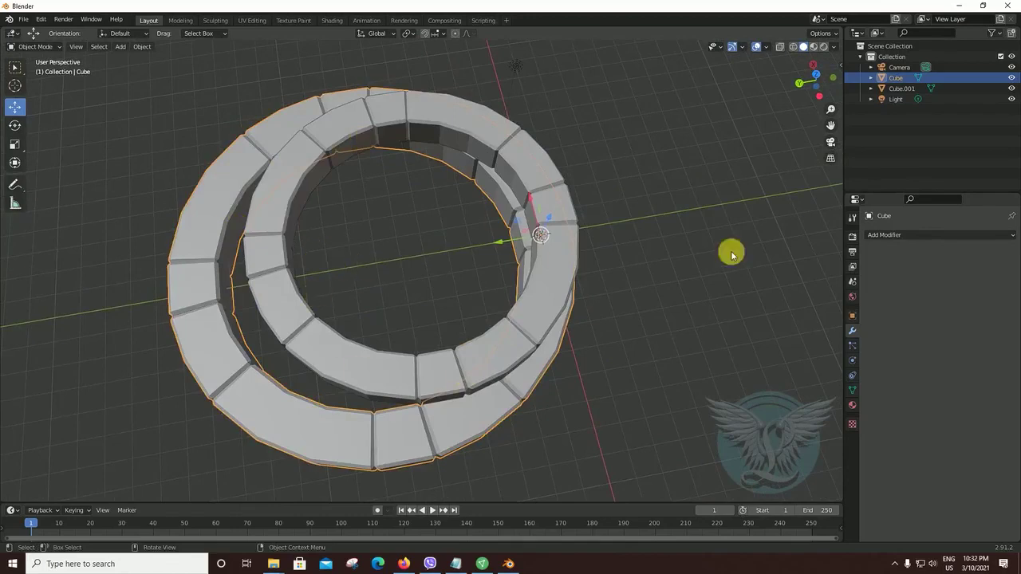
pyautogui.moveTo(670, 329)
pyautogui.mouseDown(button='middle')
pyautogui.moveTo(663, 296)
pyautogui.moveTo(619, 296)
pyautogui.moveTo(640, 321)
pyautogui.moveTo(631, 353)
pyautogui.moveTo(656, 310)
pyautogui.mouseUp(button='middle')
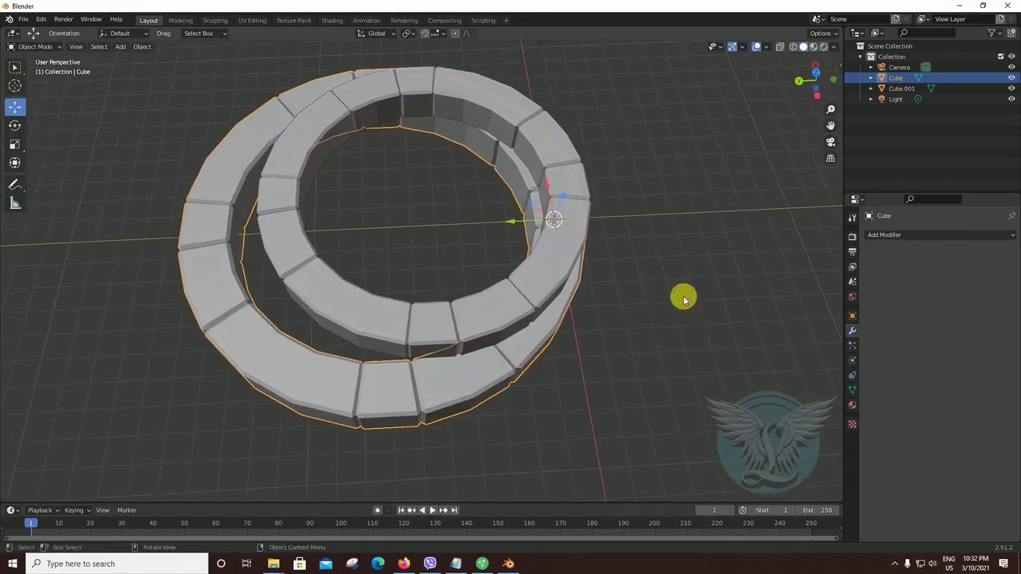
pyautogui.click(681, 296)
pyautogui.click(445, 330)
# Step: Delete the inner ring Cube.001, leaving only the original block ring
pyautogui.press('Delete')
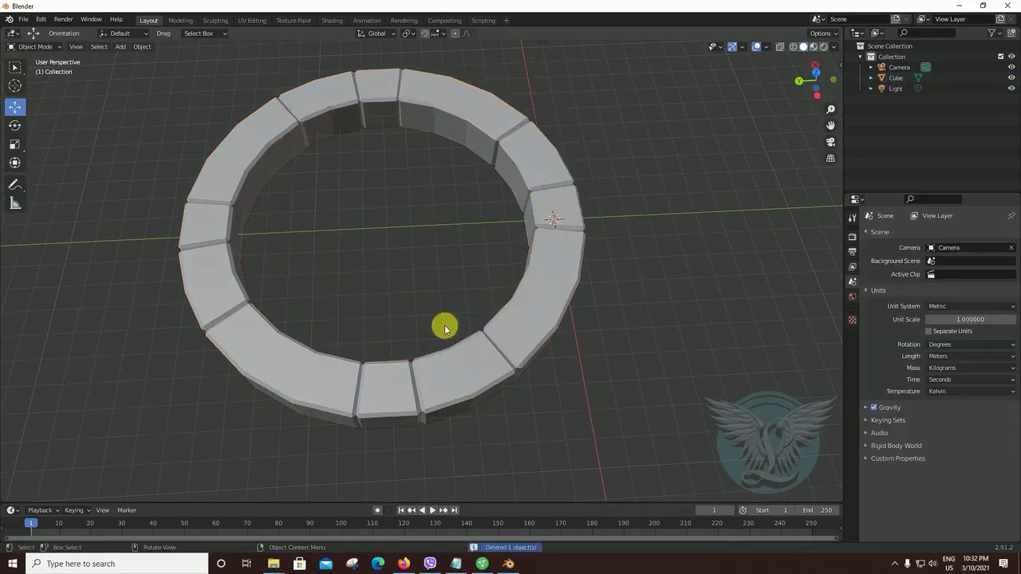
pyautogui.click(534, 323)
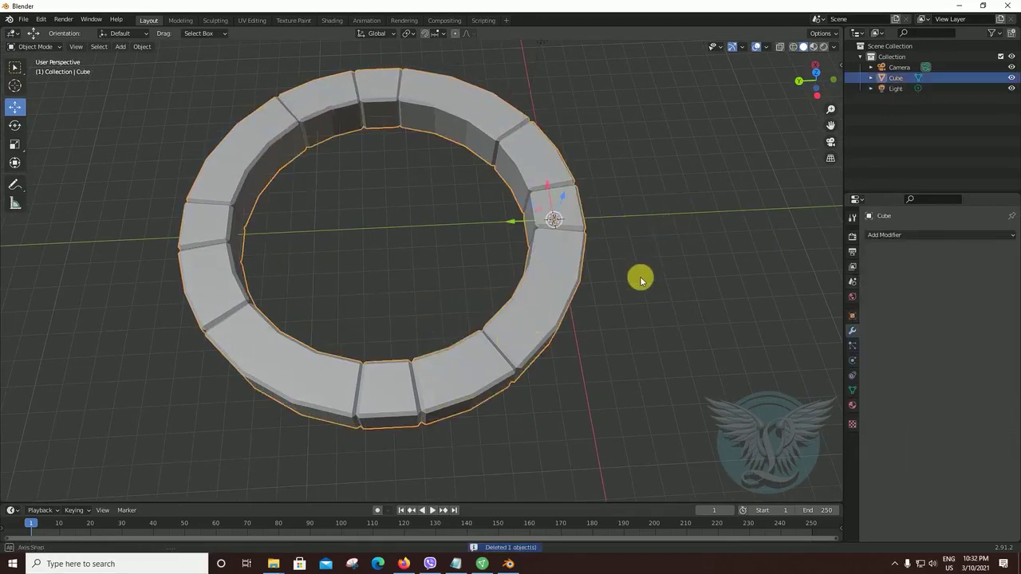
pyautogui.moveTo(640, 278)
pyautogui.mouseDown(button='middle')
pyautogui.moveTo(633, 317)
pyautogui.moveTo(652, 305)
pyautogui.moveTo(638, 325)
pyautogui.moveTo(624, 315)
pyautogui.moveTo(688, 335)
pyautogui.mouseUp(button='middle')
pyautogui.click(460, 336)
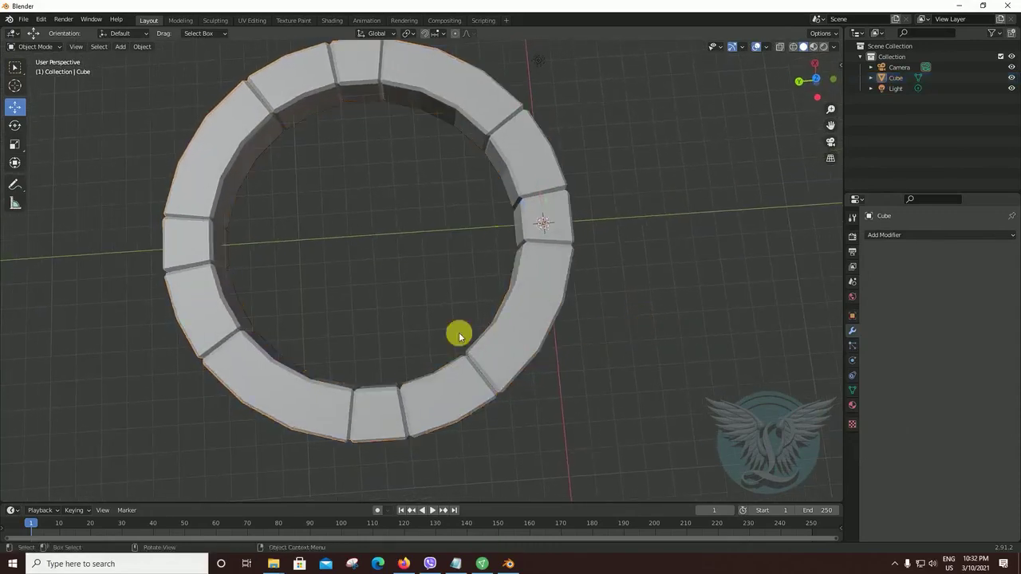
# Step: Set the ring's origin with Object > Set Origin > Origin to Geometry
pyautogui.click(14, 68)
pyautogui.click(530, 149)
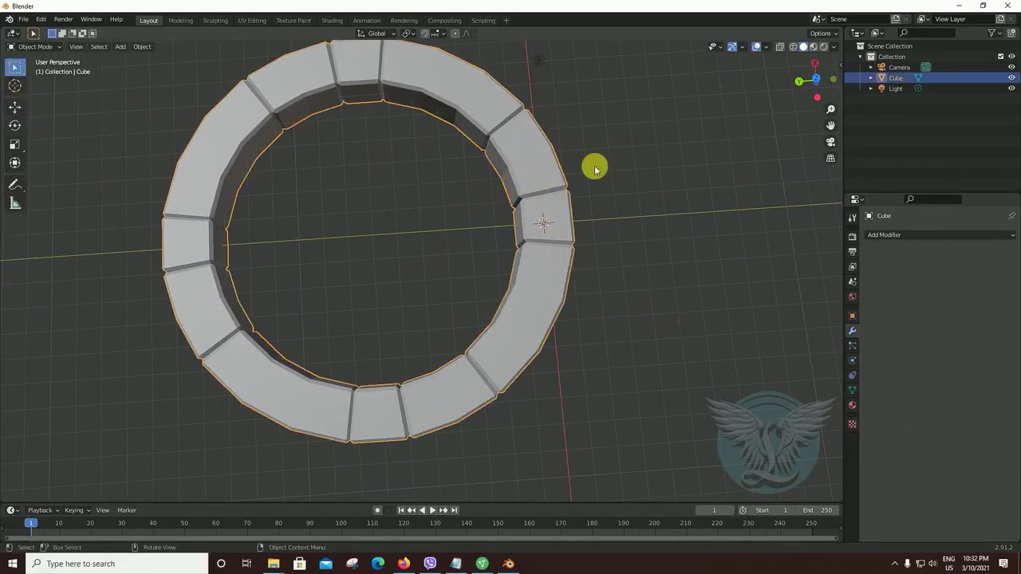
pyautogui.moveTo(602, 333)
pyautogui.mouseDown(button='middle')
pyautogui.moveTo(609, 312)
pyautogui.moveTo(614, 320)
pyautogui.mouseUp(button='middle')
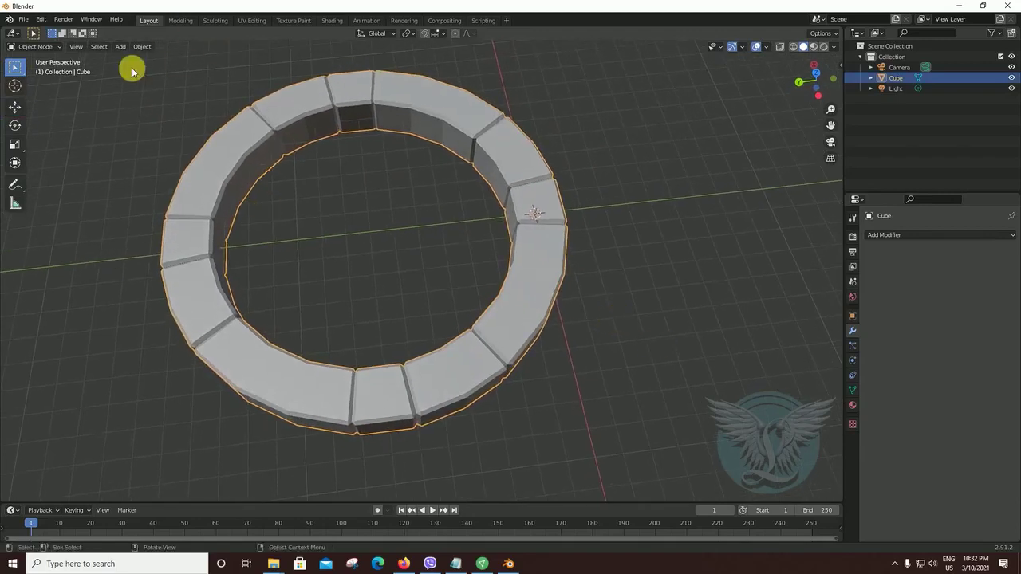
pyautogui.click(144, 48)
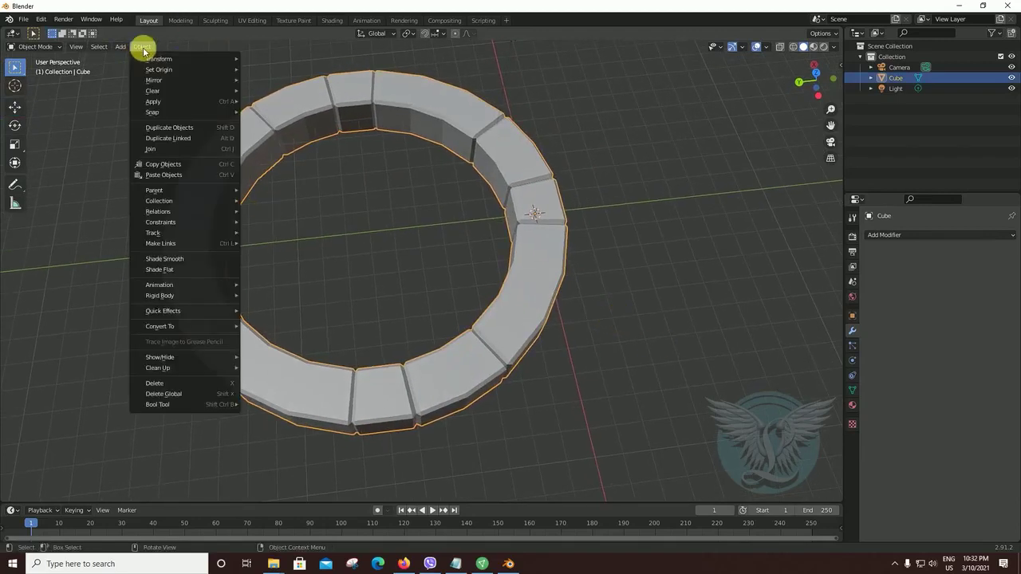
pyautogui.moveTo(175, 70)
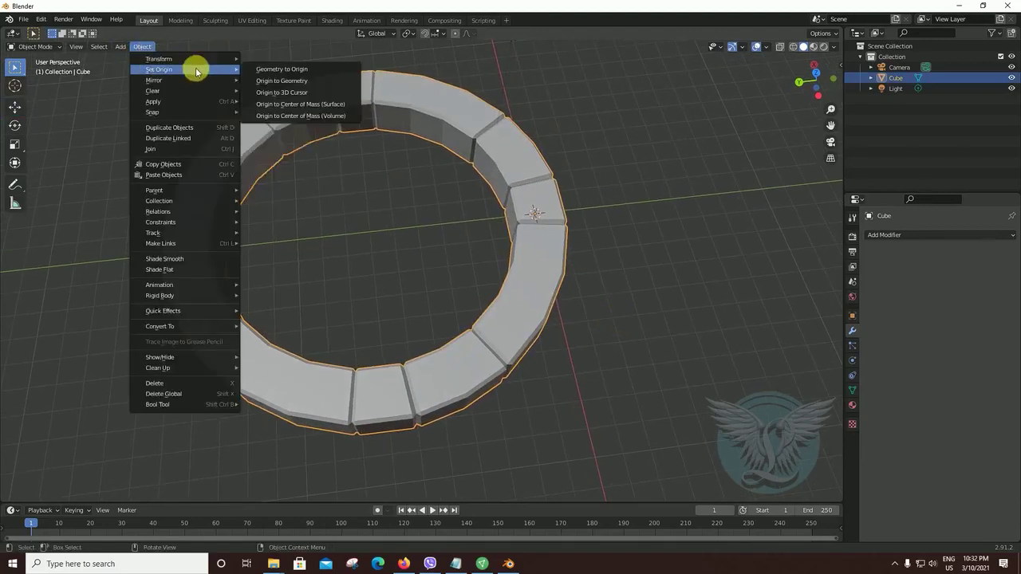
pyautogui.click(300, 82)
pyautogui.moveTo(615, 335); pyautogui.dragTo(683, 264, button='middle')
pyautogui.click(684, 264)
pyautogui.click(469, 304)
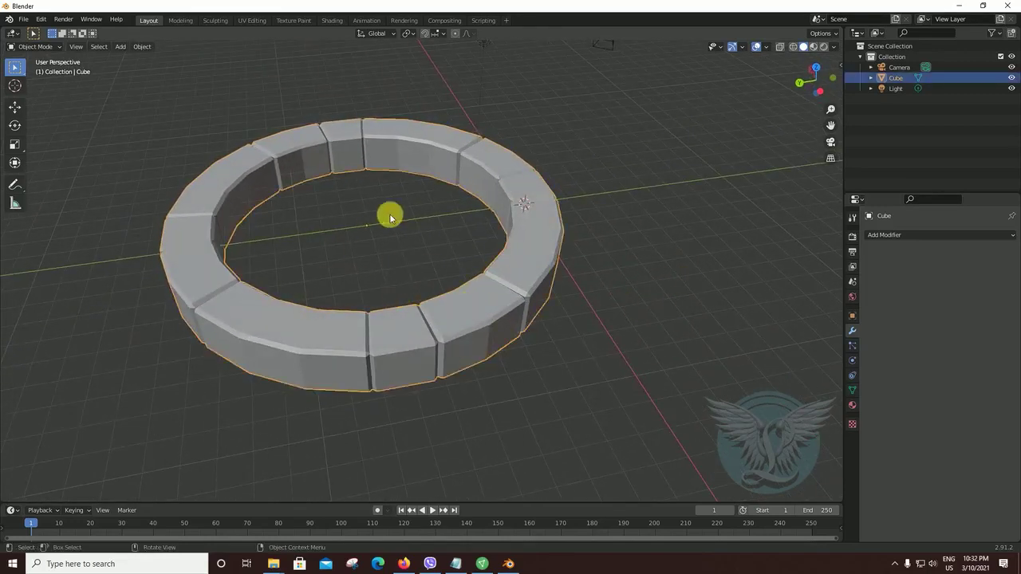
pyautogui.moveTo(356, 228)
pyautogui.mouseDown(button='middle')
pyautogui.moveTo(371, 285)
pyautogui.moveTo(372, 234)
pyautogui.mouseUp(button='middle')
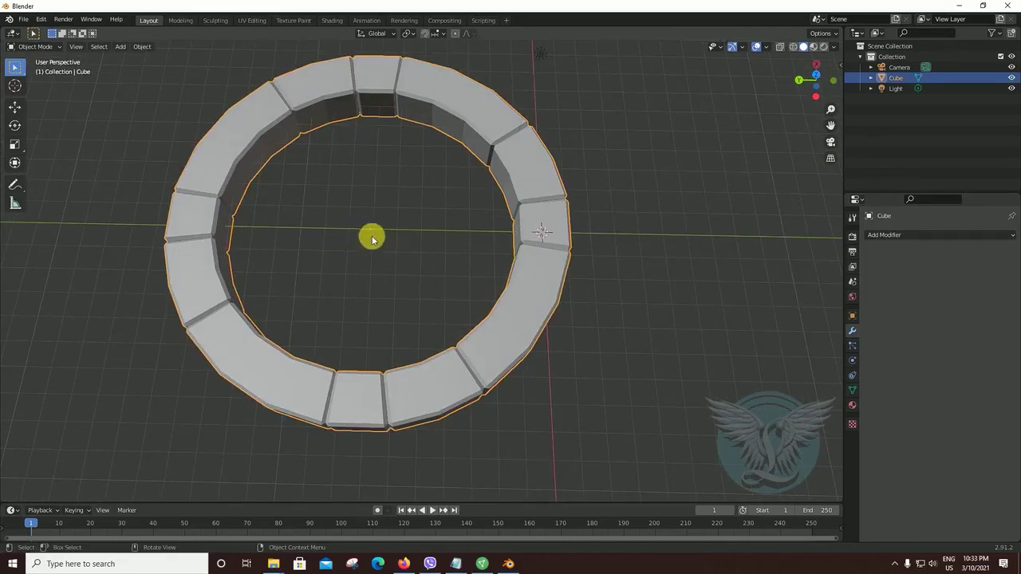
pyautogui.moveTo(431, 279); pyautogui.dragTo(565, 271, button='middle')
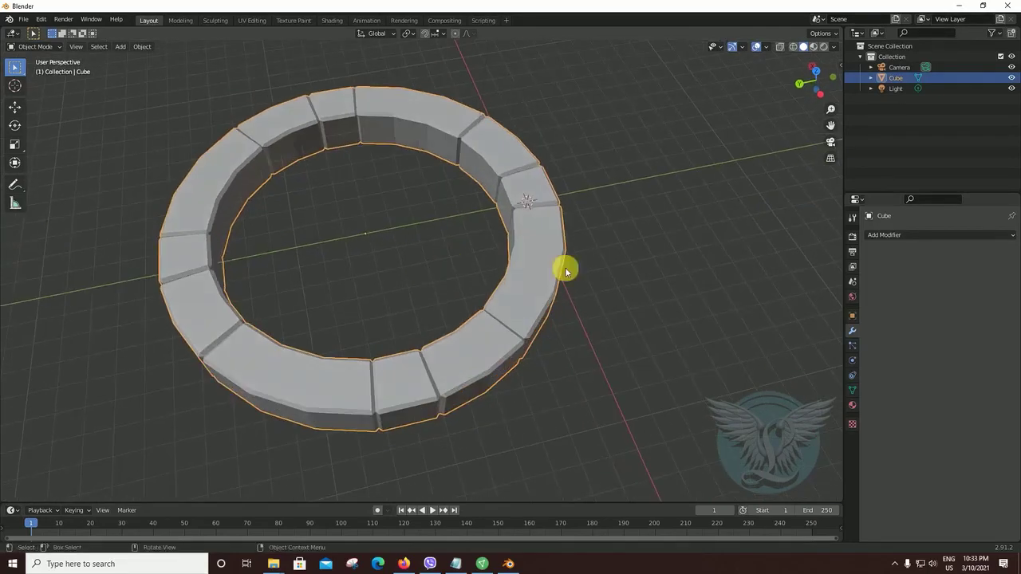
pyautogui.click(15, 106)
pyautogui.moveTo(614, 331)
pyautogui.mouseDown(button='middle')
pyautogui.moveTo(610, 280)
pyautogui.moveTo(589, 331)
pyautogui.mouseUp(button='middle')
pyautogui.moveTo(399, 253)
pyautogui.mouseDown(button='middle')
pyautogui.moveTo(409, 287)
pyautogui.moveTo(527, 288)
pyautogui.mouseUp(button='middle')
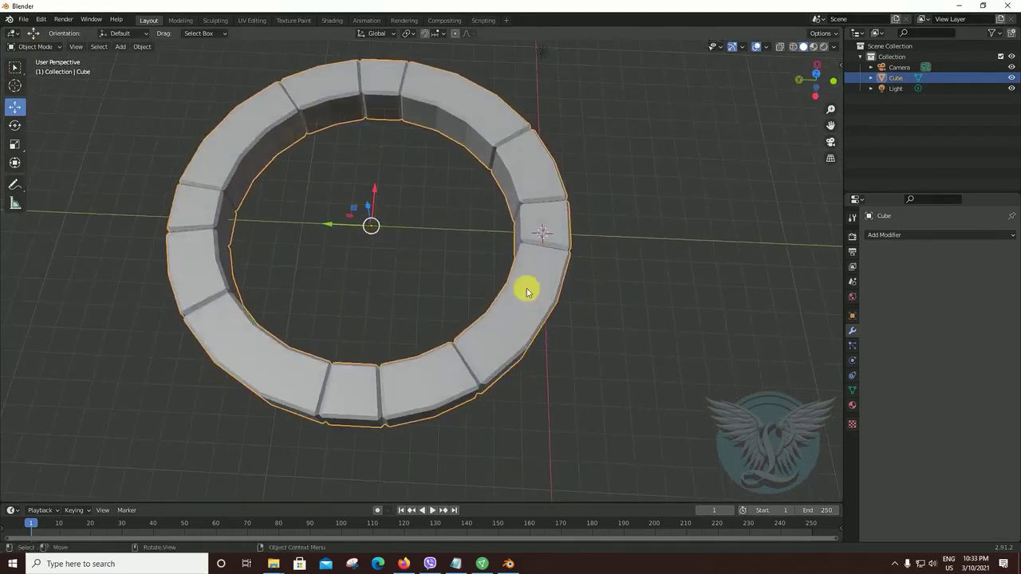
pyautogui.moveTo(757, 242)
pyautogui.mouseDown(button='middle')
pyautogui.moveTo(615, 321)
pyautogui.moveTo(641, 285)
pyautogui.mouseUp(button='middle')
pyautogui.click(686, 343)
pyautogui.moveTo(686, 343); pyautogui.dragTo(633, 349, button='middle')
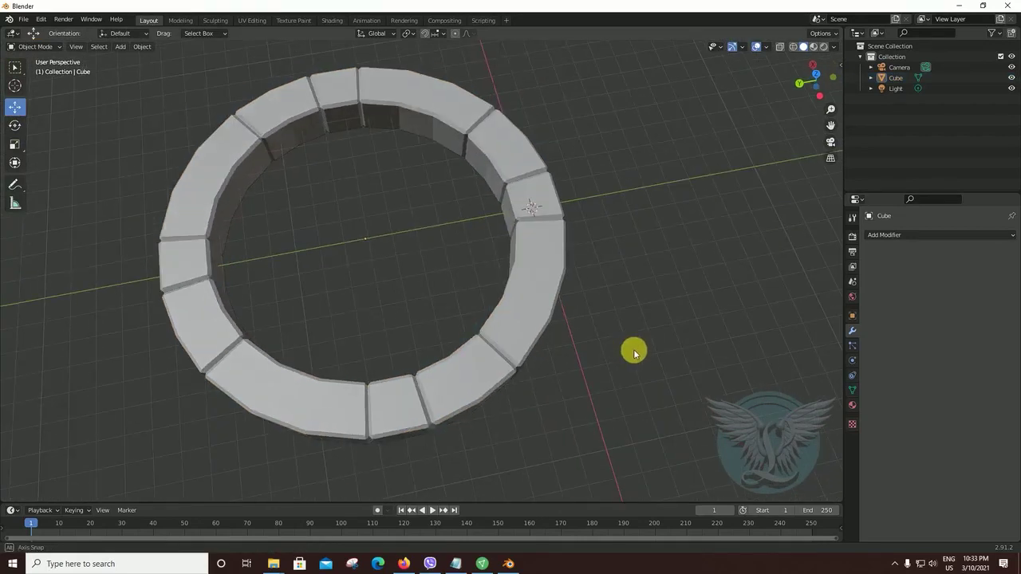
pyautogui.click(521, 286)
pyautogui.click(15, 67)
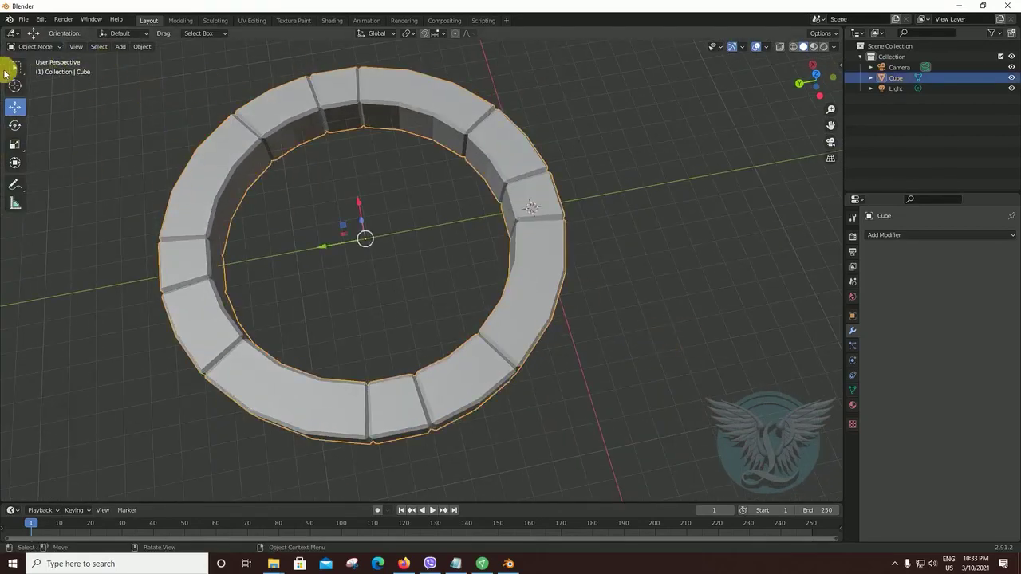
pyautogui.moveTo(675, 307)
pyautogui.mouseDown(button='middle')
pyautogui.moveTo(659, 318)
pyautogui.moveTo(668, 311)
pyautogui.moveTo(553, 312)
pyautogui.mouseUp(button='middle')
pyautogui.scroll(-3, 668, 311)
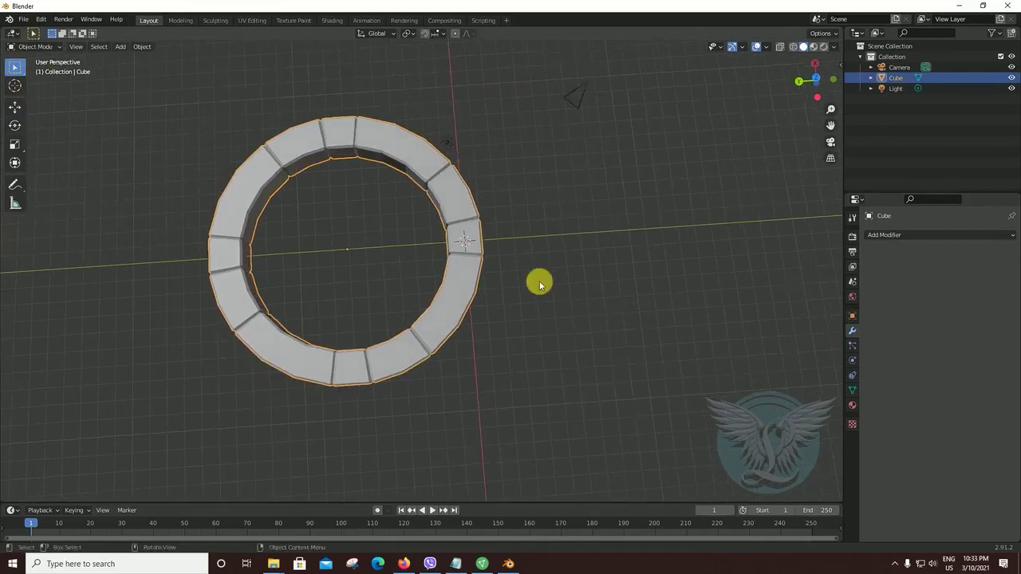
pyautogui.press('KP_7')
pyautogui.scroll(-2, 539, 285)
pyautogui.scroll(-2, 539, 285)
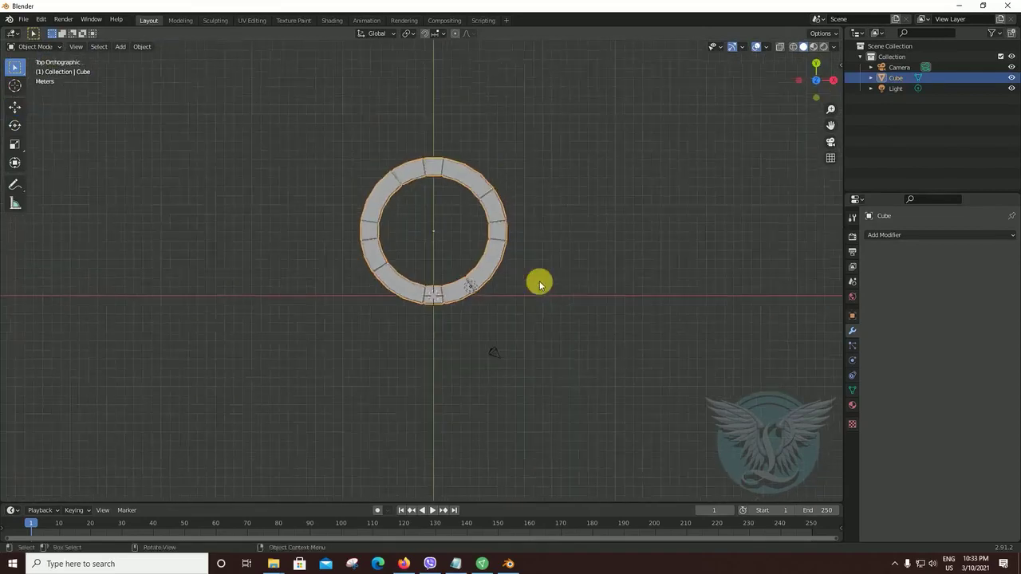
pyautogui.scroll(-2, 550, 287)
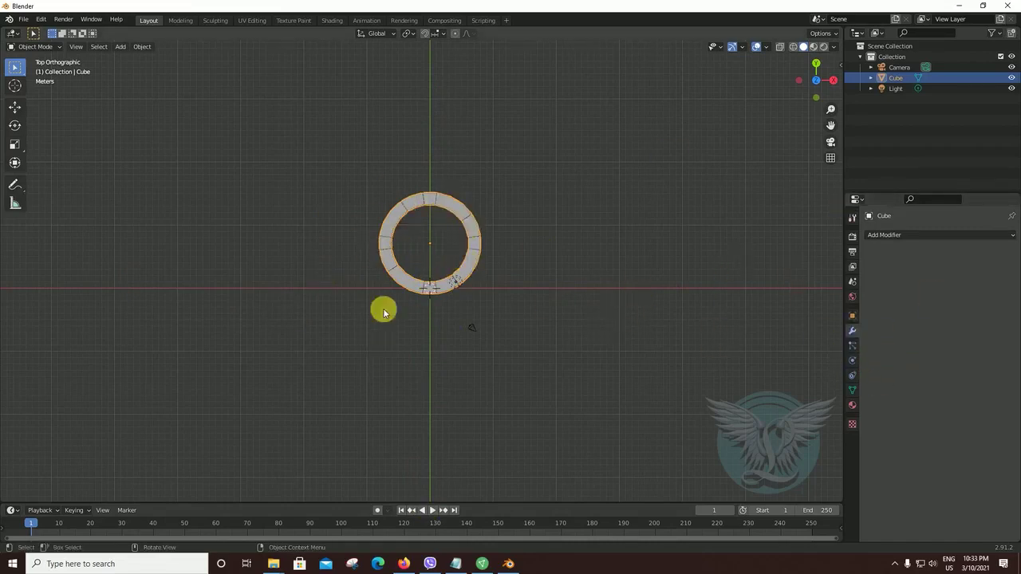
pyautogui.scroll(5, 442, 359)
pyautogui.scroll(1, 442, 358)
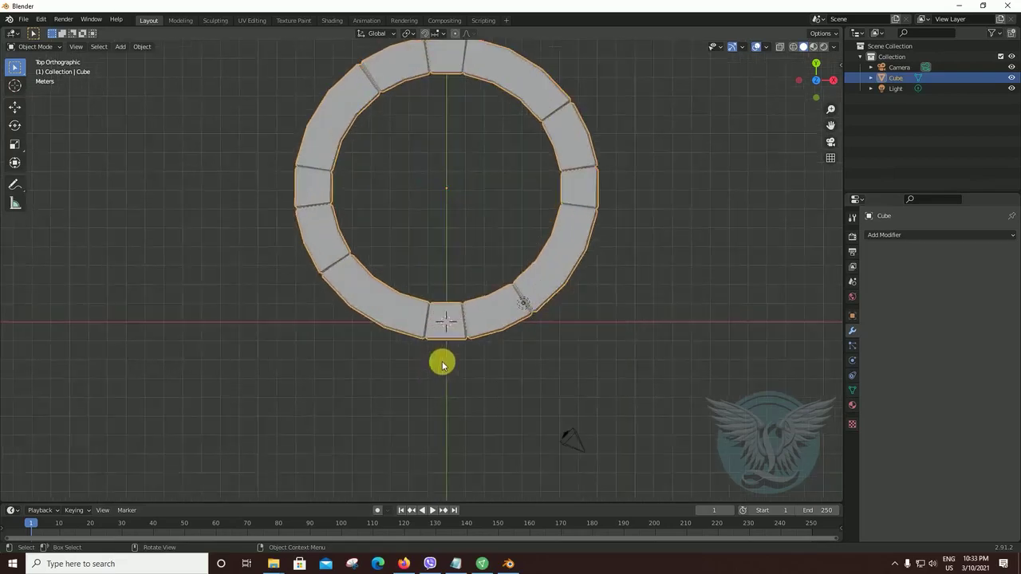
pyautogui.scroll(1, 442, 358)
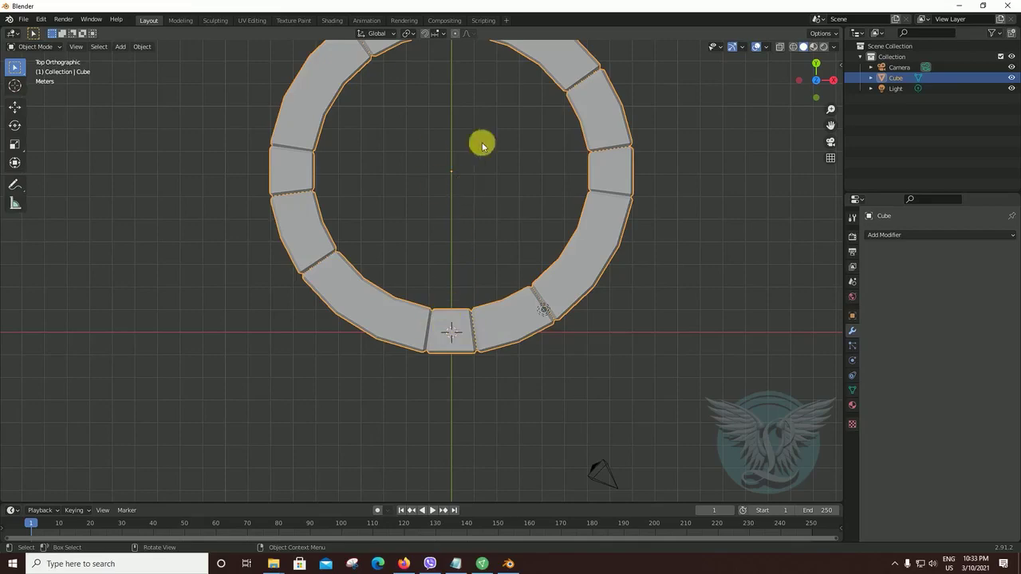
pyautogui.moveTo(577, 324); pyautogui.dragTo(569, 342, button='middle')
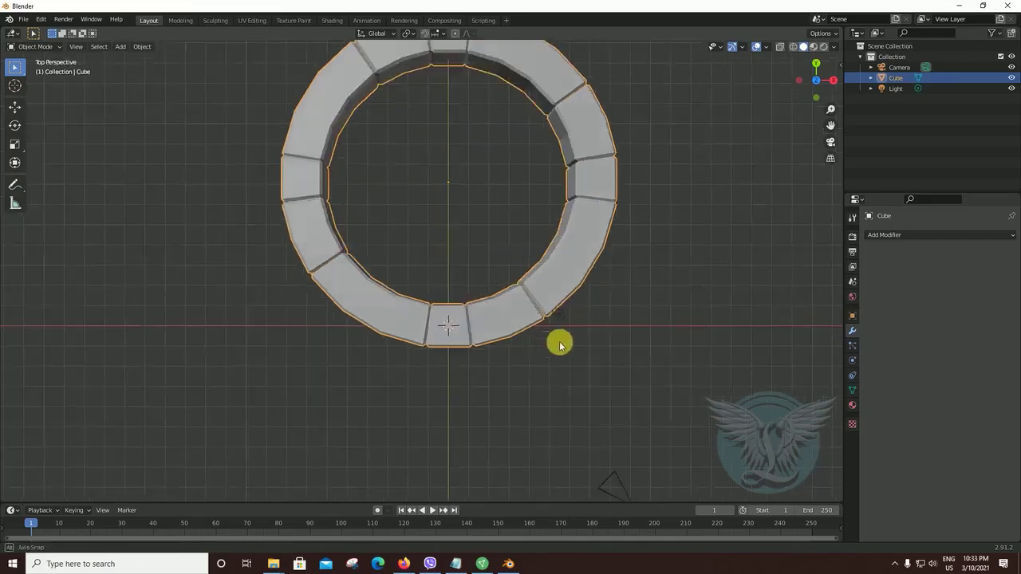
pyautogui.moveTo(627, 302)
pyautogui.mouseDown(button='middle')
pyautogui.moveTo(523, 231)
pyautogui.moveTo(460, 108)
pyautogui.mouseUp(button='middle')
pyautogui.moveTo(461, 431)
pyautogui.mouseDown(button='middle')
pyautogui.moveTo(627, 344)
pyautogui.moveTo(653, 282)
pyautogui.moveTo(458, 414)
pyautogui.moveTo(615, 413)
pyautogui.moveTo(519, 353)
pyautogui.moveTo(561, 358)
pyautogui.moveTo(553, 347)
pyautogui.moveTo(569, 330)
pyautogui.moveTo(550, 311)
pyautogui.mouseUp(button='middle')
pyautogui.scroll(-3, 627, 344)
pyautogui.scroll(2, 519, 354)
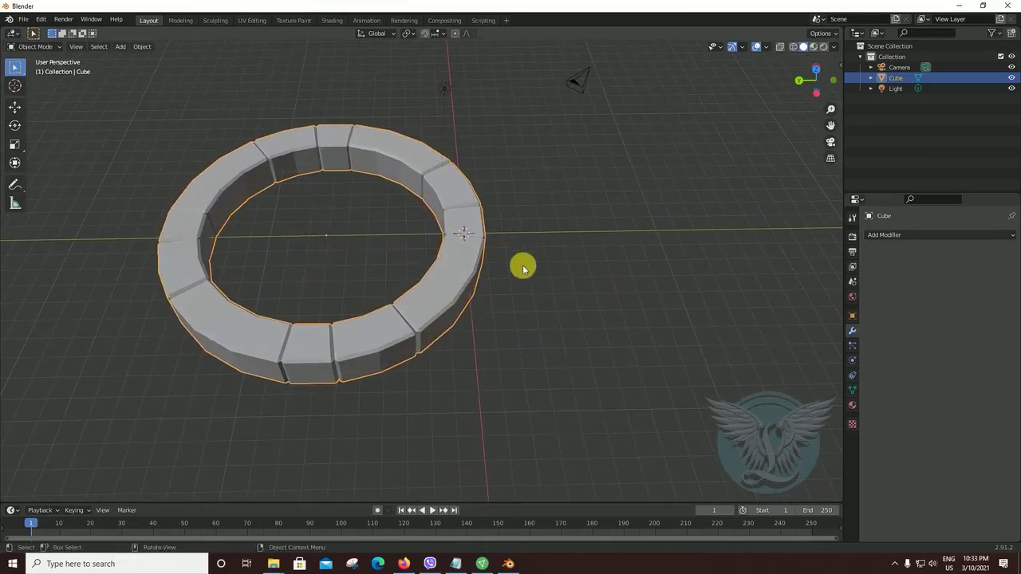
pyautogui.moveTo(523, 268)
pyautogui.mouseDown(button='middle')
pyautogui.moveTo(476, 314)
pyautogui.moveTo(583, 337)
pyautogui.moveTo(531, 342)
pyautogui.moveTo(404, 321)
pyautogui.mouseUp(button='middle')
pyautogui.scroll(-1, 583, 336)
pyautogui.scroll(1, 566, 342)
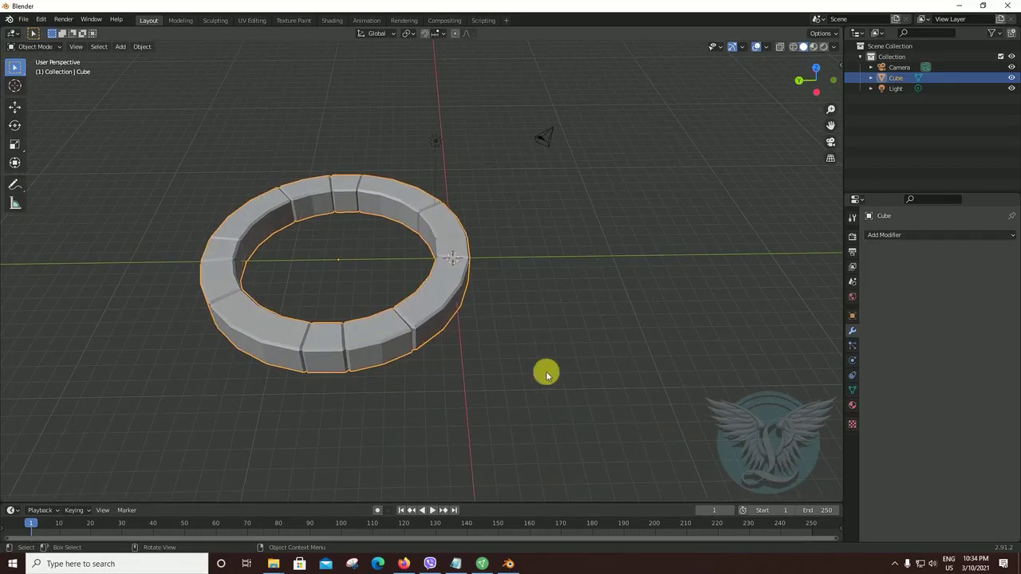
pyautogui.moveTo(546, 375)
pyautogui.mouseDown(button='middle')
pyautogui.moveTo(544, 356)
pyautogui.moveTo(463, 346)
pyautogui.mouseUp(button='middle')
pyautogui.scroll(1, 462, 346)
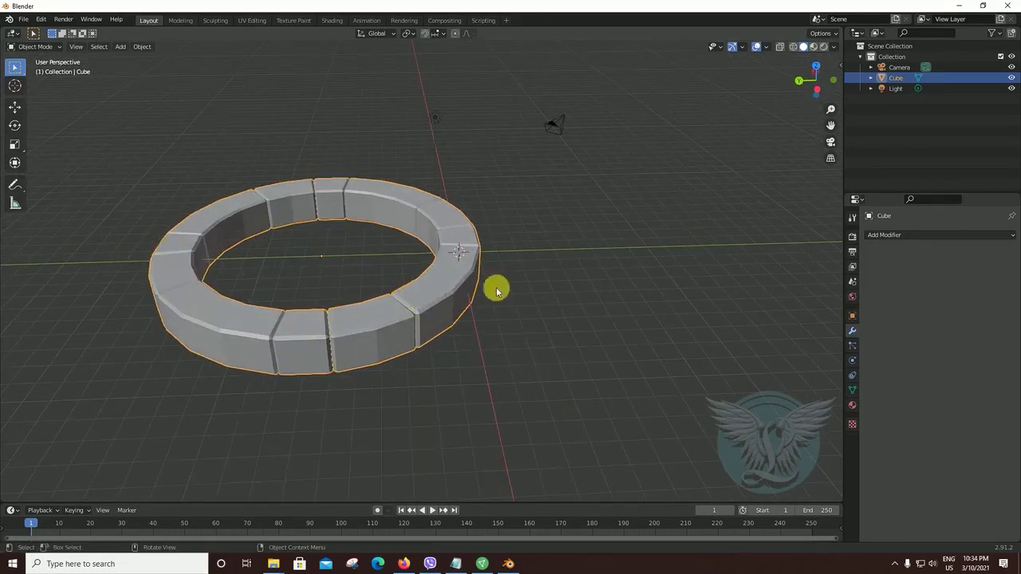
pyautogui.moveTo(496, 291)
pyautogui.mouseDown(button='middle')
pyautogui.moveTo(510, 380)
pyautogui.moveTo(558, 337)
pyautogui.moveTo(469, 364)
pyautogui.moveTo(477, 376)
pyautogui.moveTo(485, 317)
pyautogui.moveTo(531, 265)
pyautogui.moveTo(543, 303)
pyautogui.moveTo(359, 330)
pyautogui.moveTo(535, 343)
pyautogui.mouseUp(button='middle')
pyautogui.scroll(-2, 494, 355)
pyautogui.scroll(2, 494, 356)
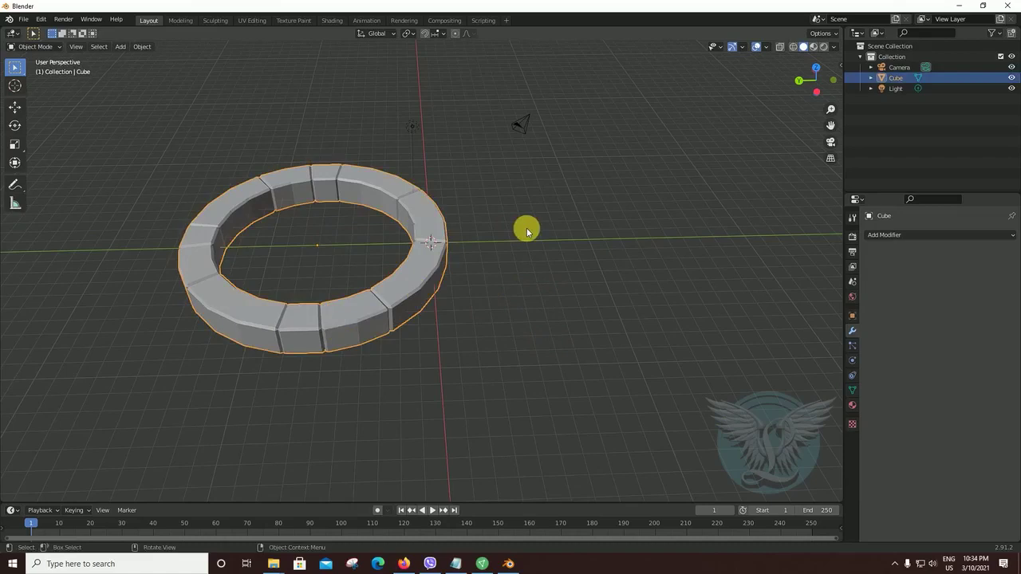
pyautogui.moveTo(541, 313)
pyautogui.mouseDown(button='middle')
pyautogui.moveTo(526, 326)
pyautogui.moveTo(560, 332)
pyautogui.mouseUp(button='middle')
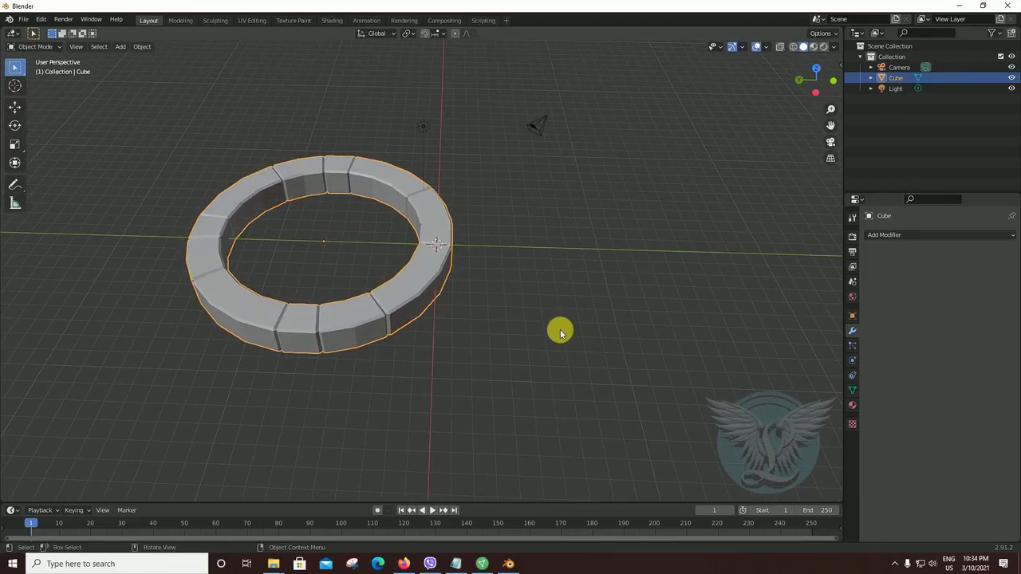
# Step: Snap the ring to the 3D cursor with Selection to Cursor, centring it on the world origin
pyautogui.hotkey('shift', 's')
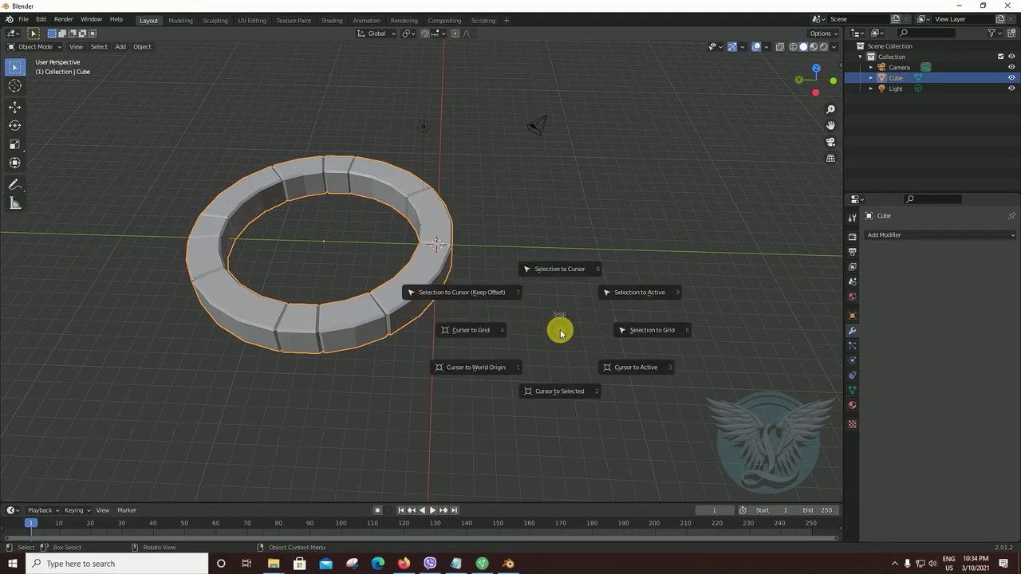
pyautogui.click(561, 269)
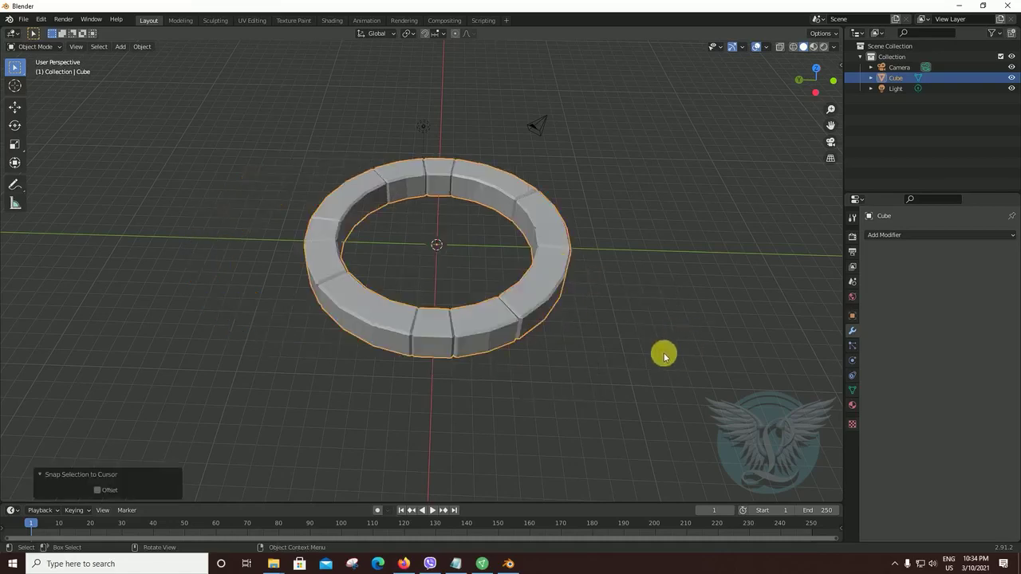
pyautogui.moveTo(663, 357)
pyautogui.mouseDown(button='middle')
pyautogui.moveTo(656, 312)
pyautogui.moveTo(633, 365)
pyautogui.moveTo(431, 268)
pyautogui.mouseUp(button='middle')
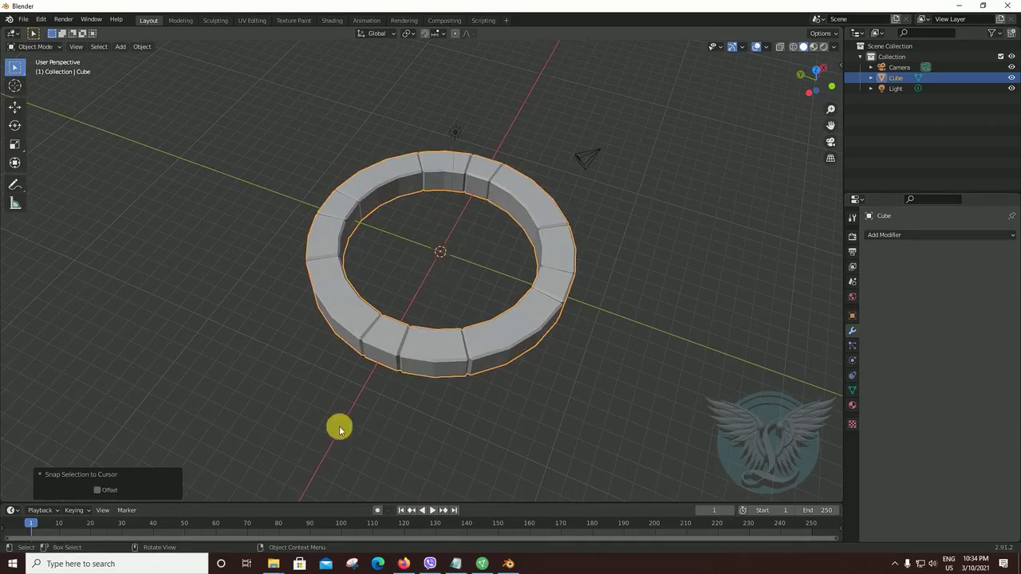
pyautogui.moveTo(588, 378); pyautogui.dragTo(619, 353, button='middle')
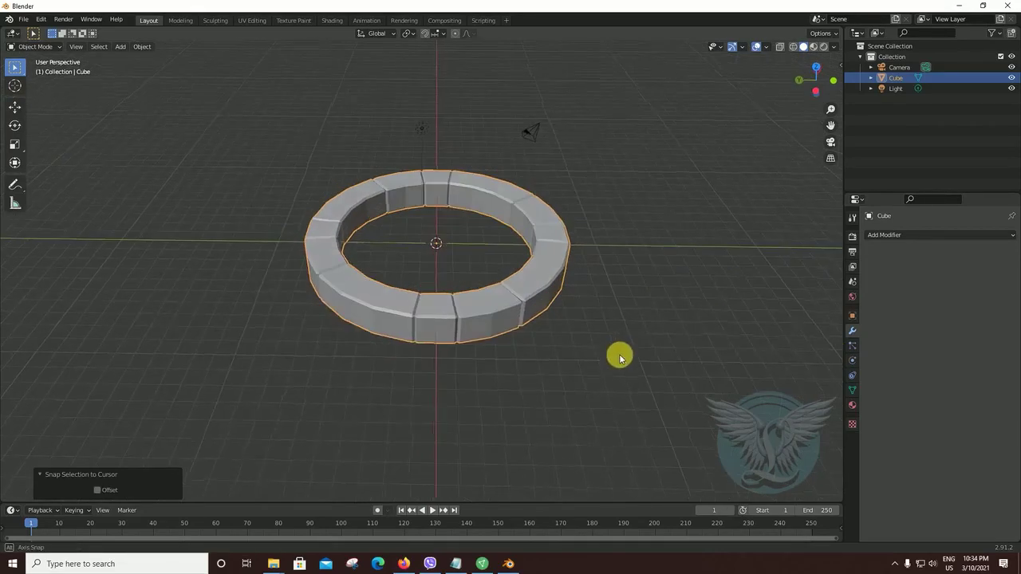
pyautogui.click(631, 198)
pyautogui.moveTo(643, 242)
pyautogui.mouseDown(button='middle')
pyautogui.moveTo(595, 237)
pyautogui.moveTo(598, 331)
pyautogui.moveTo(641, 303)
pyautogui.moveTo(538, 278)
pyautogui.mouseUp(button='middle')
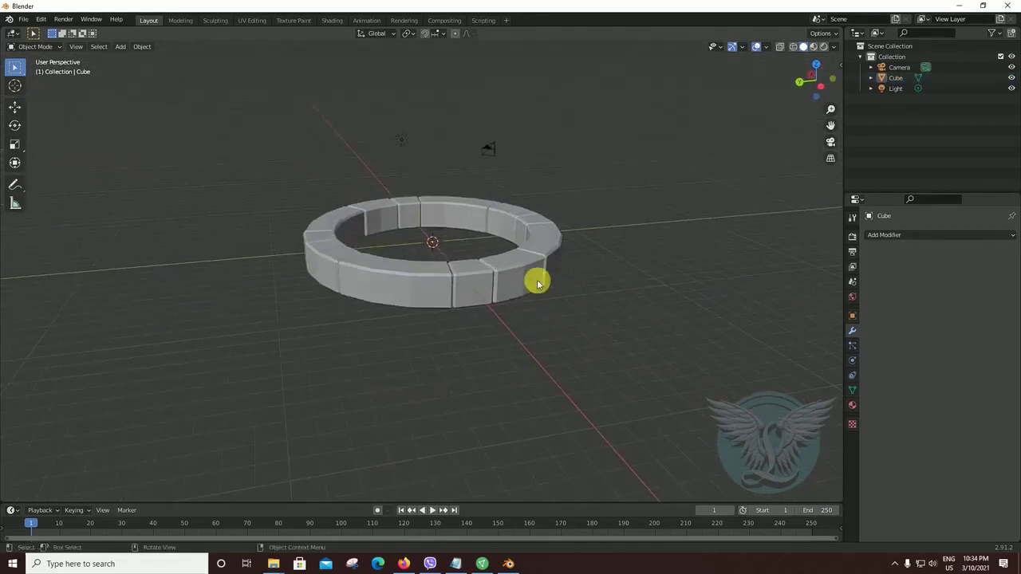
# Step: Select the ring in front view and place duplicate Cube.001 about 2.02 m above it
pyautogui.click(537, 279)
pyautogui.moveTo(629, 308)
pyautogui.mouseDown(button='middle')
pyautogui.moveTo(609, 298)
pyautogui.moveTo(619, 310)
pyautogui.moveTo(575, 356)
pyautogui.moveTo(622, 375)
pyautogui.moveTo(609, 348)
pyautogui.moveTo(625, 355)
pyautogui.moveTo(663, 340)
pyautogui.moveTo(638, 361)
pyautogui.moveTo(644, 371)
pyautogui.moveTo(601, 367)
pyautogui.moveTo(637, 367)
pyautogui.moveTo(622, 385)
pyautogui.mouseUp(button='middle')
pyautogui.click(658, 361)
pyautogui.click(482, 325)
pyautogui.press('KP_1')
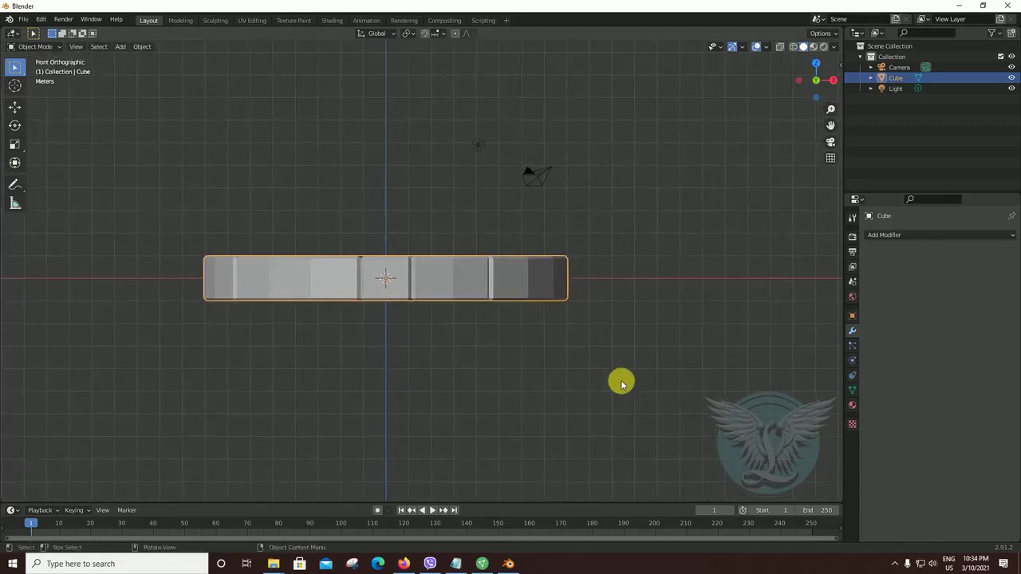
pyautogui.hotkey('shift', 'd')
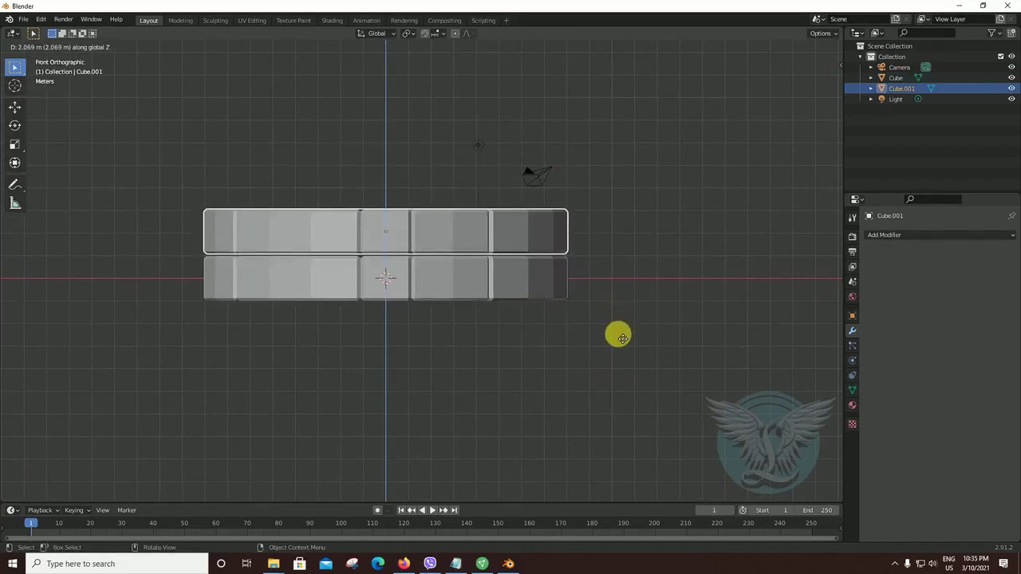
pyautogui.click(622, 339)
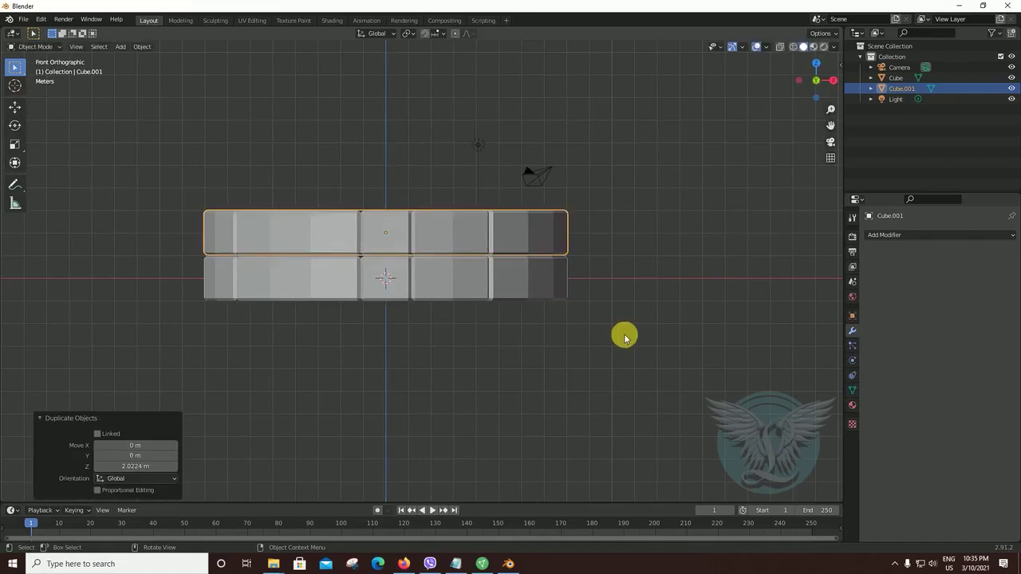
pyautogui.moveTo(614, 343)
pyautogui.mouseDown(button='middle')
pyautogui.moveTo(597, 349)
pyautogui.moveTo(625, 342)
pyautogui.moveTo(614, 332)
pyautogui.mouseUp(button='middle')
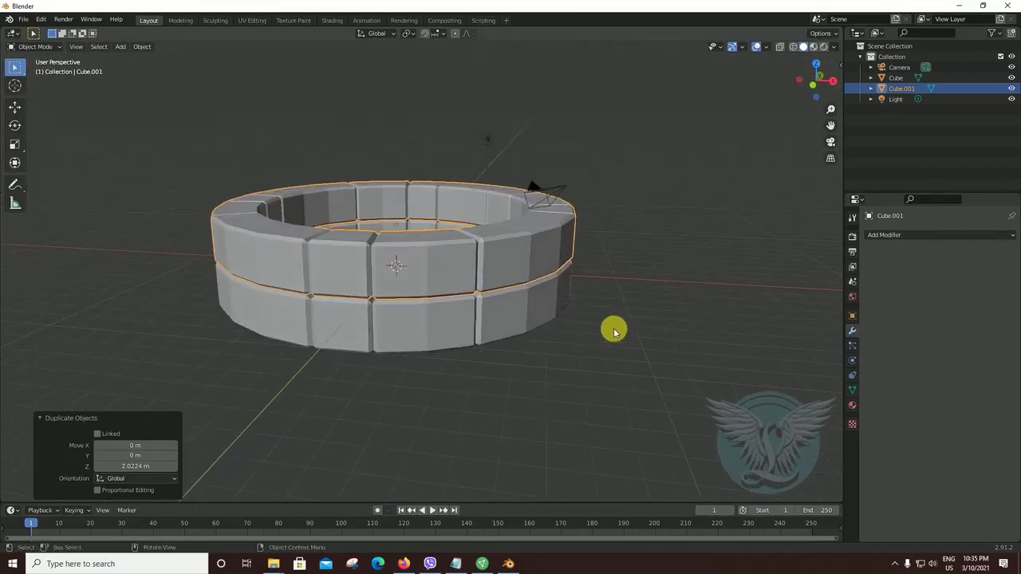
# Step: From the front view, shrink the upper ring Cube.001 to 0.827 scale
pyautogui.press('KP_1')
pyautogui.press('s')
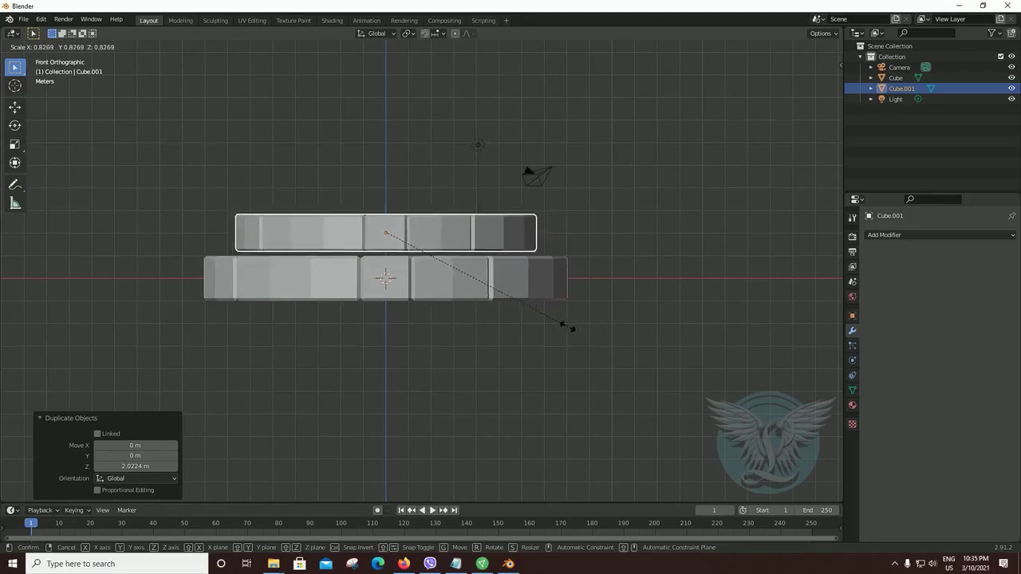
pyautogui.click(565, 323)
pyautogui.scroll(3, 466, 294)
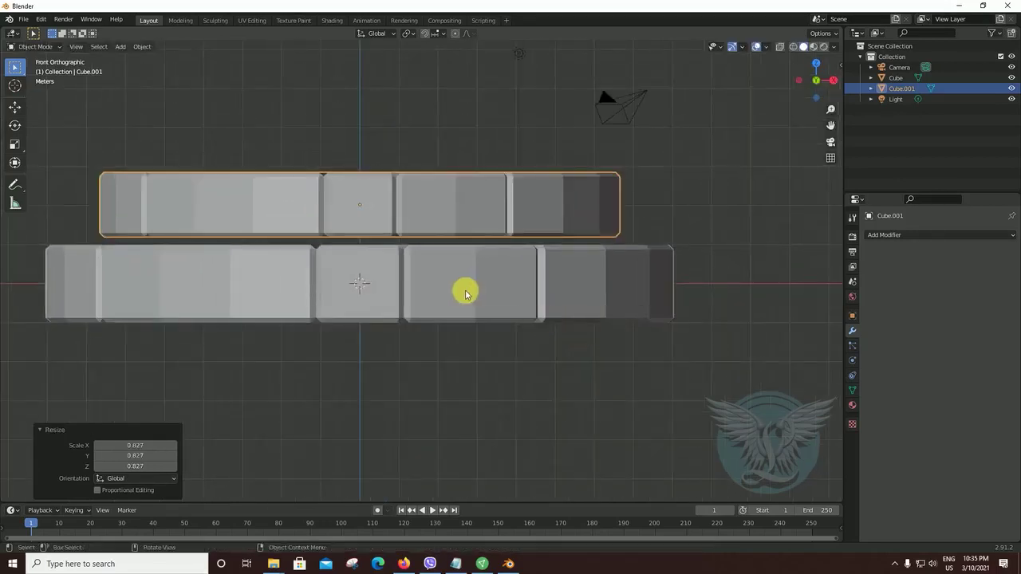
pyautogui.scroll(1, 464, 290)
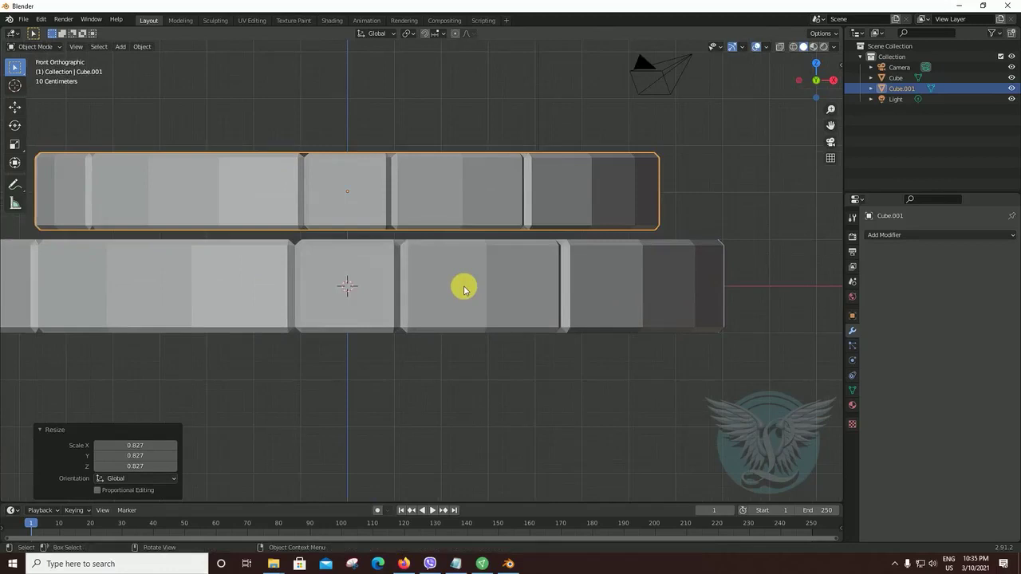
# Step: Lower the upper ring 0.18145 m along Z so it rests on the bottom ring
pyautogui.press('g')
pyautogui.press('z')
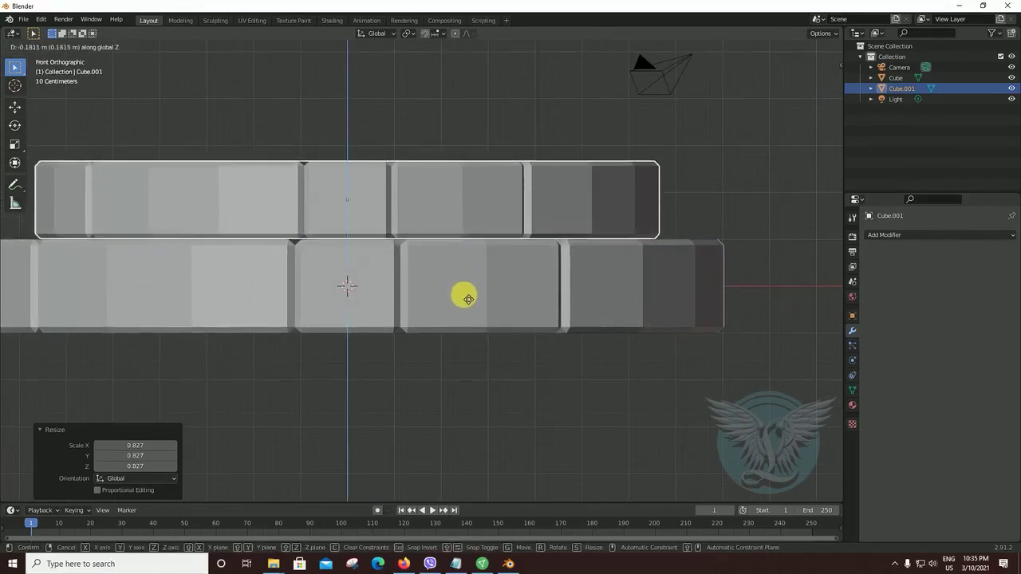
pyautogui.click(550, 335)
pyautogui.scroll(-3, 558, 338)
pyautogui.moveTo(590, 346)
pyautogui.mouseDown(button='middle')
pyautogui.moveTo(547, 383)
pyautogui.moveTo(600, 354)
pyautogui.moveTo(570, 378)
pyautogui.moveTo(577, 364)
pyautogui.moveTo(528, 345)
pyautogui.mouseUp(button='middle')
pyautogui.scroll(-3, 570, 363)
# Step: Deselect and orbit around the stacked rings to check them, then reselect Cube.001
pyautogui.click(601, 339)
pyautogui.scroll(-2, 569, 378)
pyautogui.scroll(2, 530, 343)
pyautogui.scroll(2, 534, 346)
pyautogui.scroll(1, 550, 382)
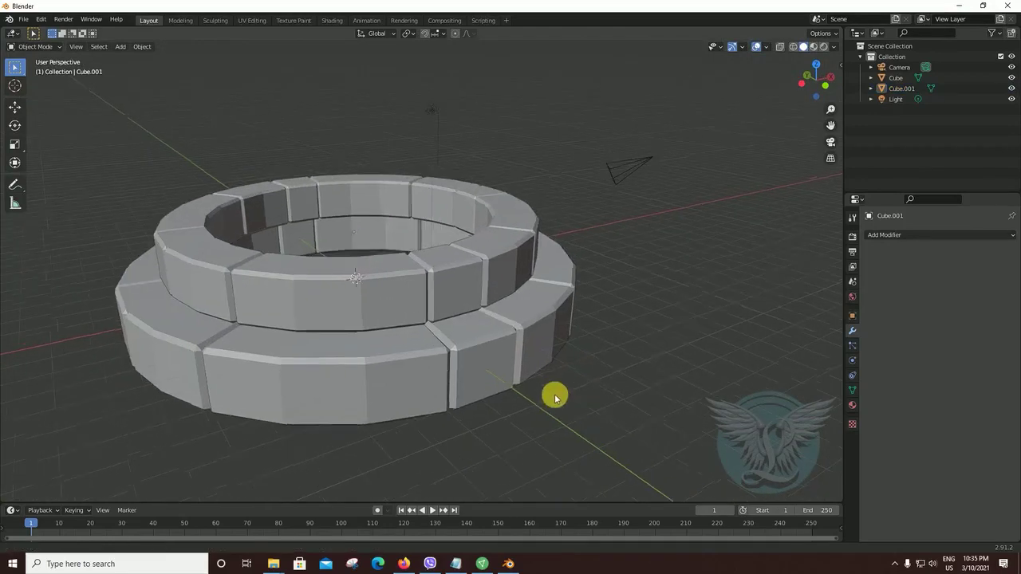
pyautogui.moveTo(553, 394)
pyautogui.mouseDown(button='middle')
pyautogui.moveTo(568, 386)
pyautogui.moveTo(547, 406)
pyautogui.moveTo(526, 399)
pyautogui.mouseUp(button='middle')
pyautogui.click(380, 294)
# Step: Duplicate the narrow second ring straight up along Z onto the top of the stack as Cube.002
pyautogui.press('KP_1')
pyautogui.scroll(1, 519, 410)
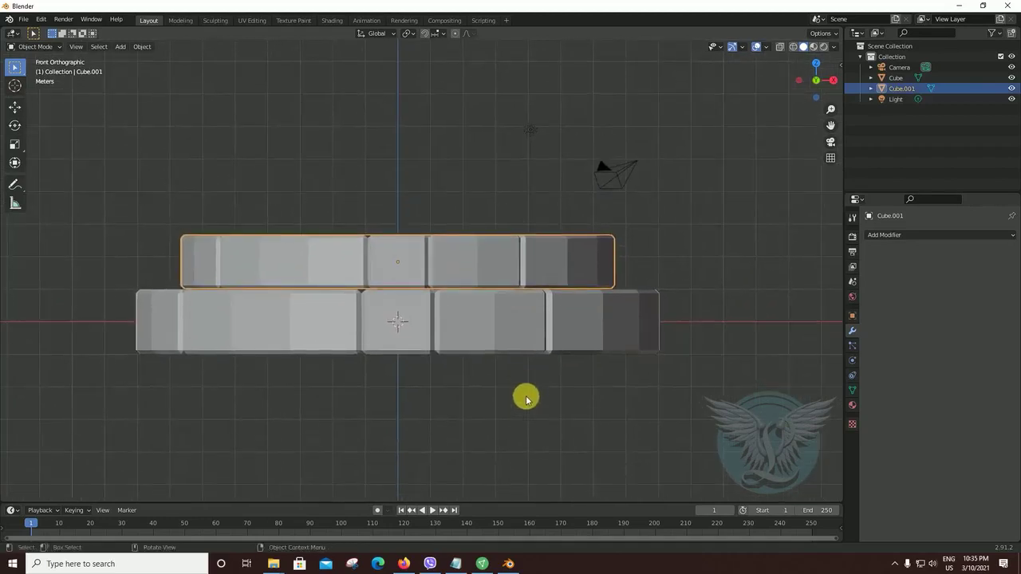
pyautogui.hotkey('shift', 'd')
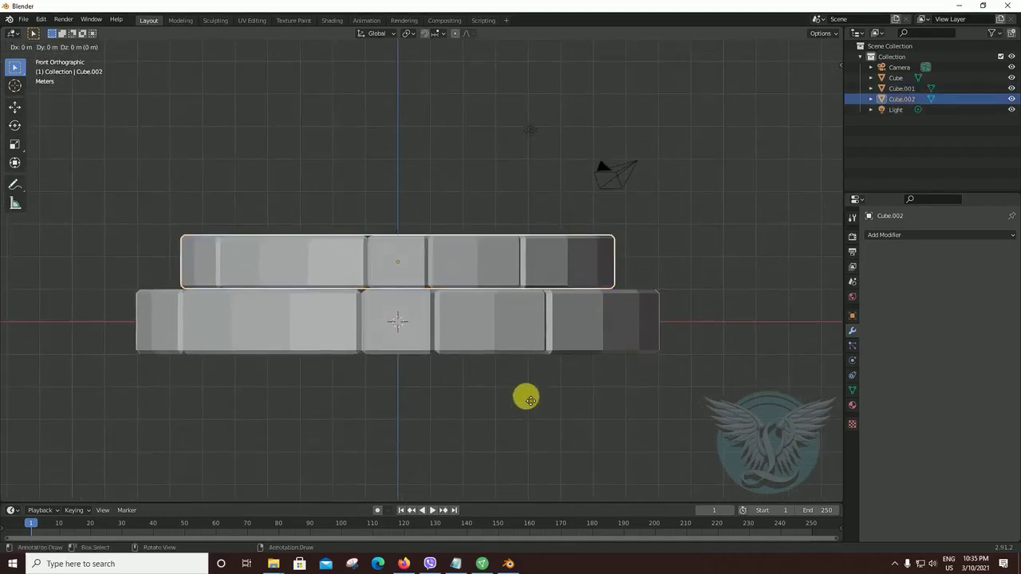
pyautogui.press('z')
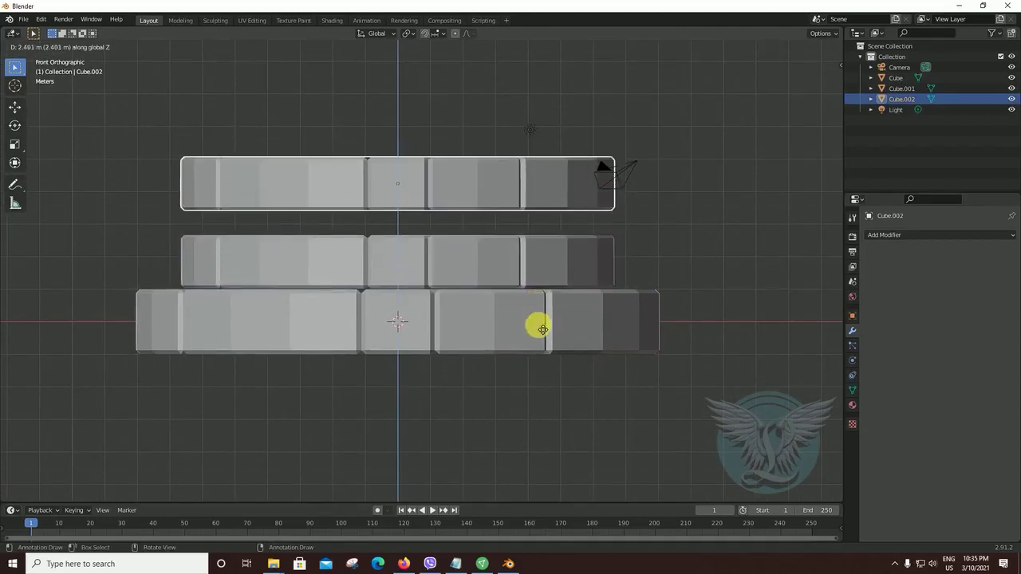
pyautogui.click(539, 347)
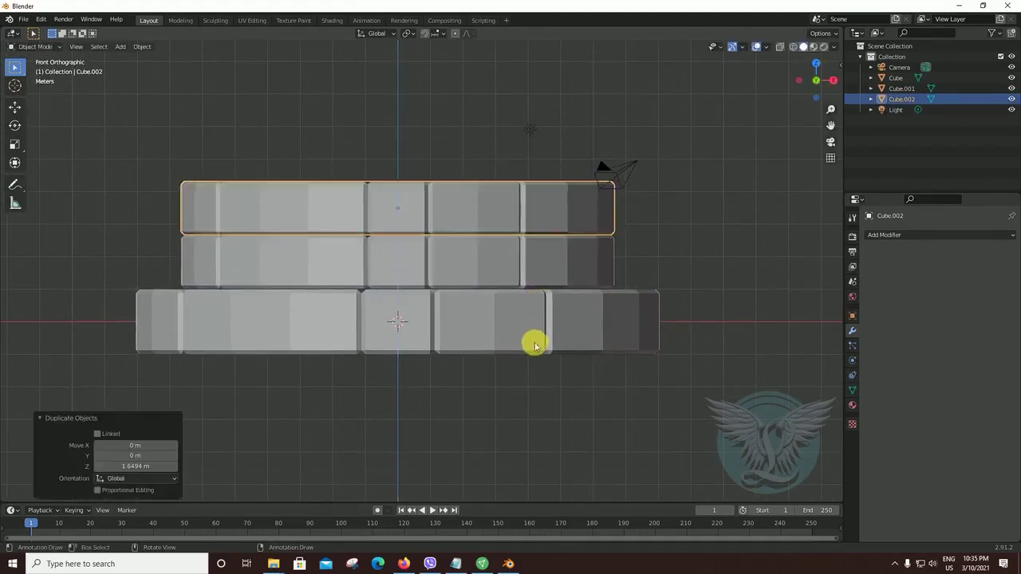
pyautogui.click(721, 338)
# Step: Duplicate the wide bottom ring and raise it along Z to cap the stack as Cube.003
pyautogui.scroll(-2, 720, 338)
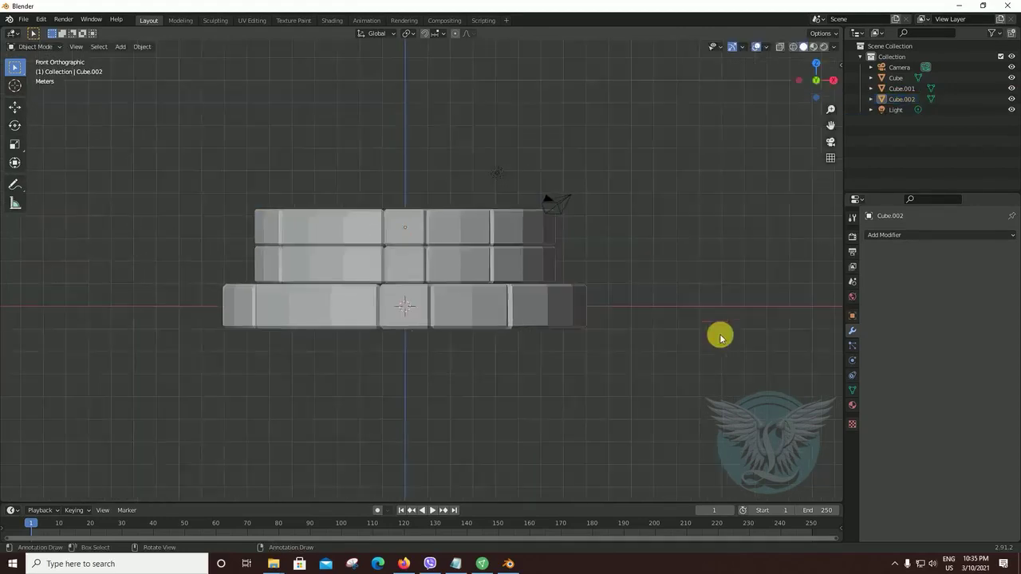
pyautogui.scroll(-1, 710, 341)
pyautogui.scroll(2, 734, 375)
pyautogui.click(473, 335)
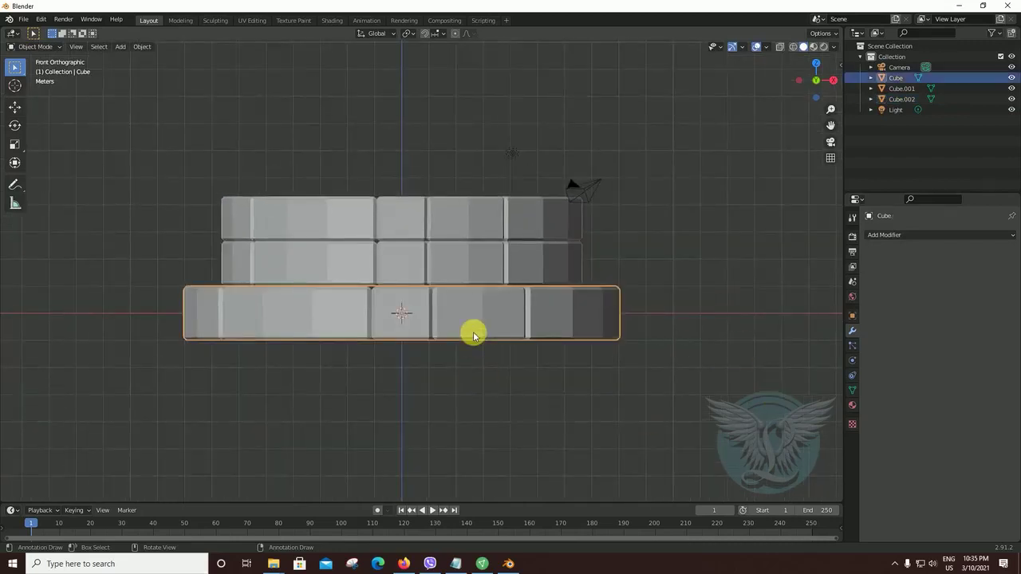
pyautogui.hotkey('shift', 'd')
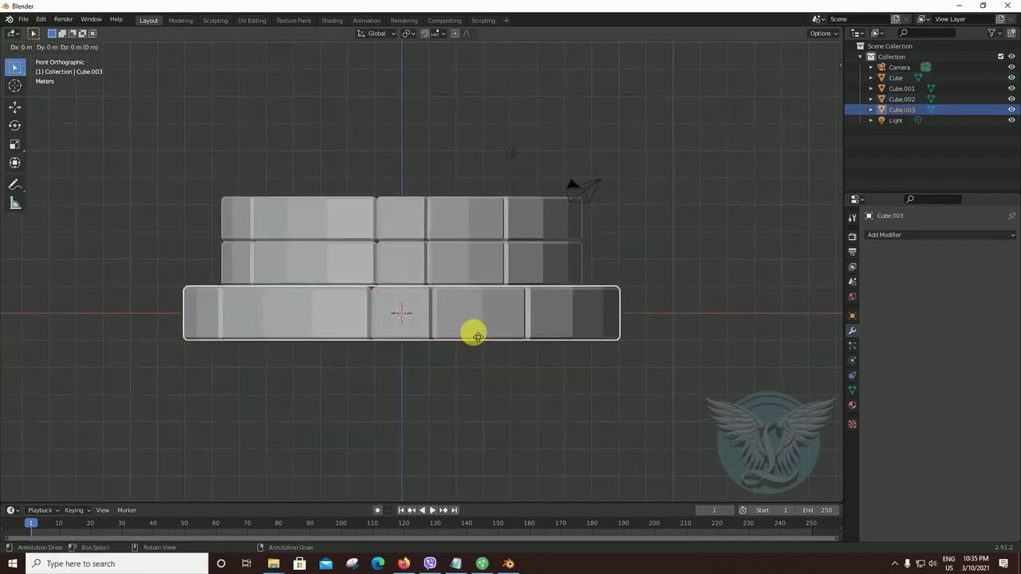
pyautogui.press('z')
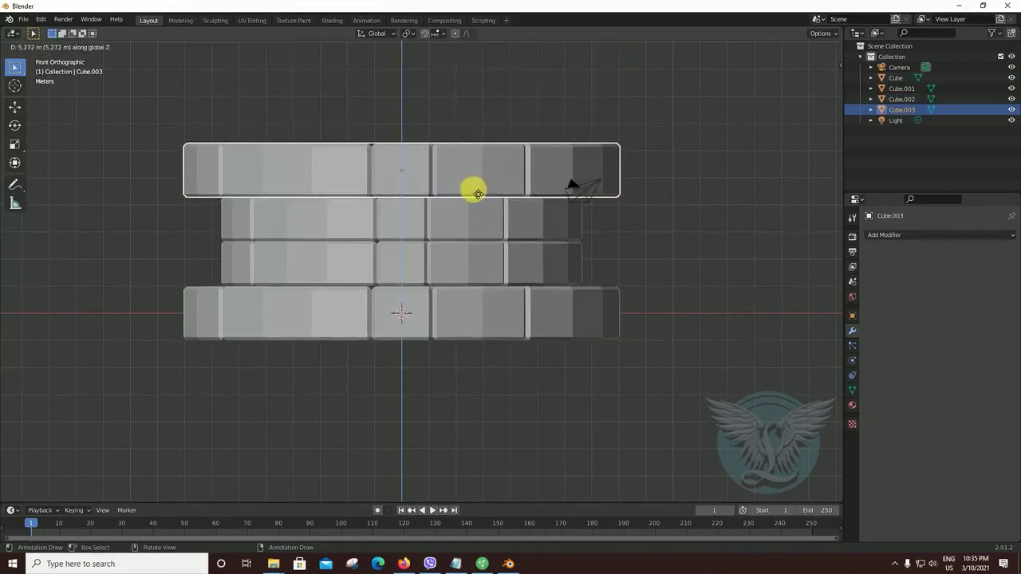
pyautogui.click(477, 194)
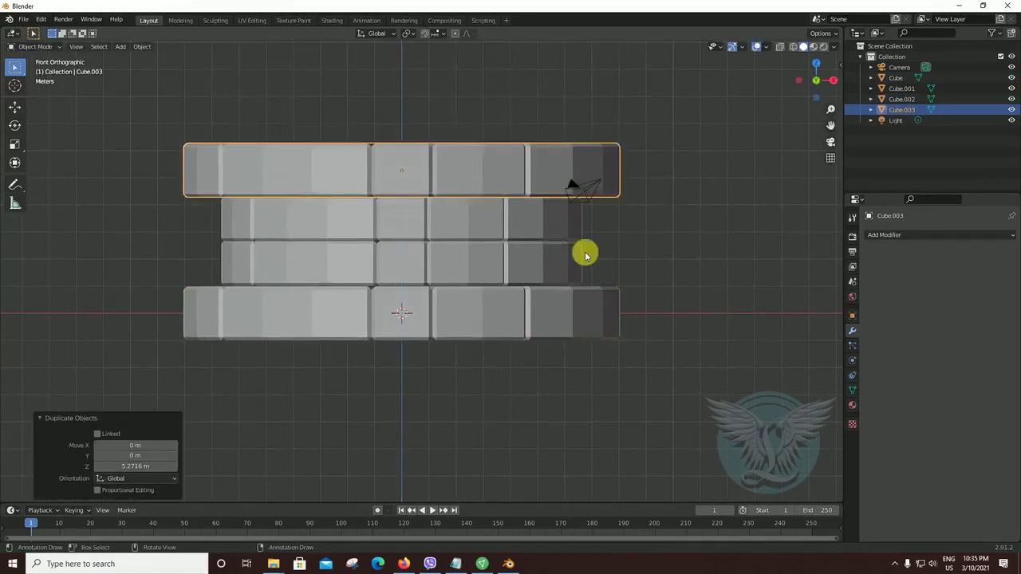
pyautogui.click(691, 277)
pyautogui.moveTo(692, 277)
pyautogui.mouseDown(button='middle')
pyautogui.moveTo(650, 335)
pyautogui.moveTo(547, 321)
pyautogui.moveTo(570, 346)
pyautogui.moveTo(624, 330)
pyautogui.moveTo(532, 382)
pyautogui.moveTo(598, 358)
pyautogui.moveTo(521, 337)
pyautogui.moveTo(649, 333)
pyautogui.moveTo(602, 343)
pyautogui.moveTo(583, 370)
pyautogui.moveTo(561, 335)
pyautogui.moveTo(567, 326)
pyautogui.moveTo(460, 310)
pyautogui.moveTo(403, 336)
pyautogui.moveTo(551, 346)
pyautogui.moveTo(590, 319)
pyautogui.moveTo(463, 351)
pyautogui.moveTo(473, 376)
pyautogui.moveTo(465, 383)
pyautogui.moveTo(565, 371)
pyautogui.mouseUp(button='middle')
pyautogui.scroll(2, 562, 336)
# Step: Rotate the ring just above the base -5.85° about the Z axis
pyautogui.click(404, 258)
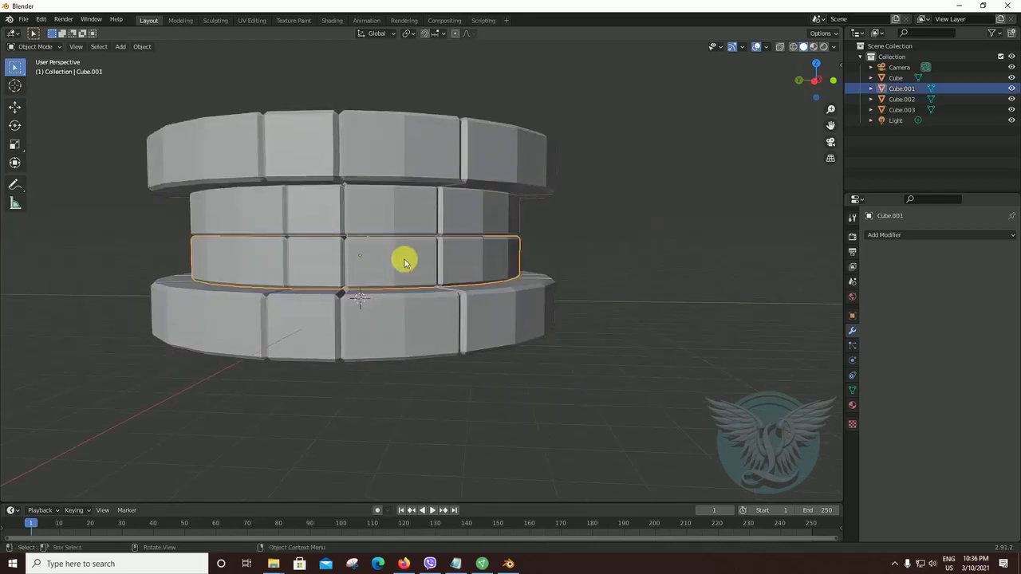
pyautogui.moveTo(403, 258); pyautogui.dragTo(564, 368, button='middle')
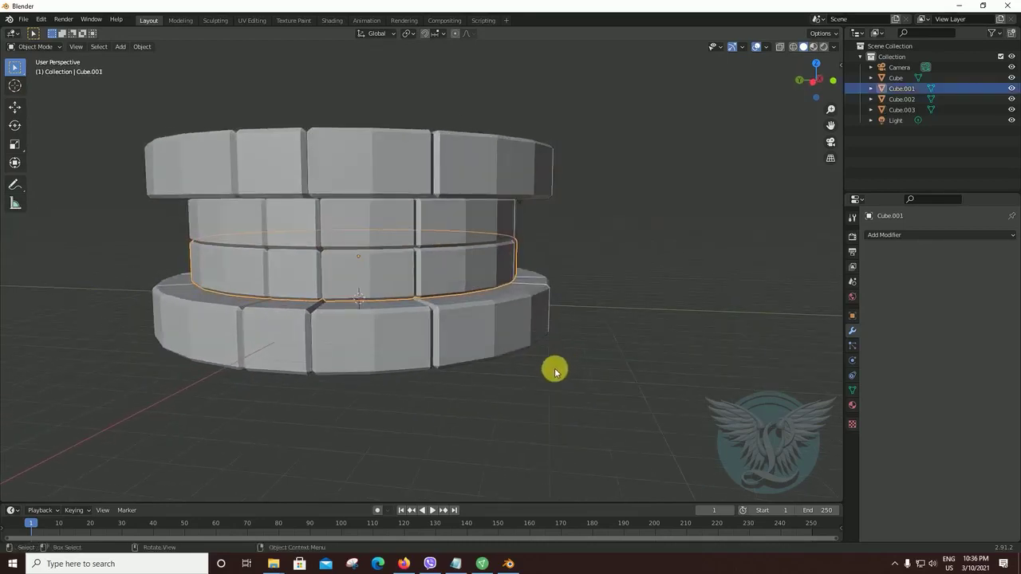
pyautogui.press('r')
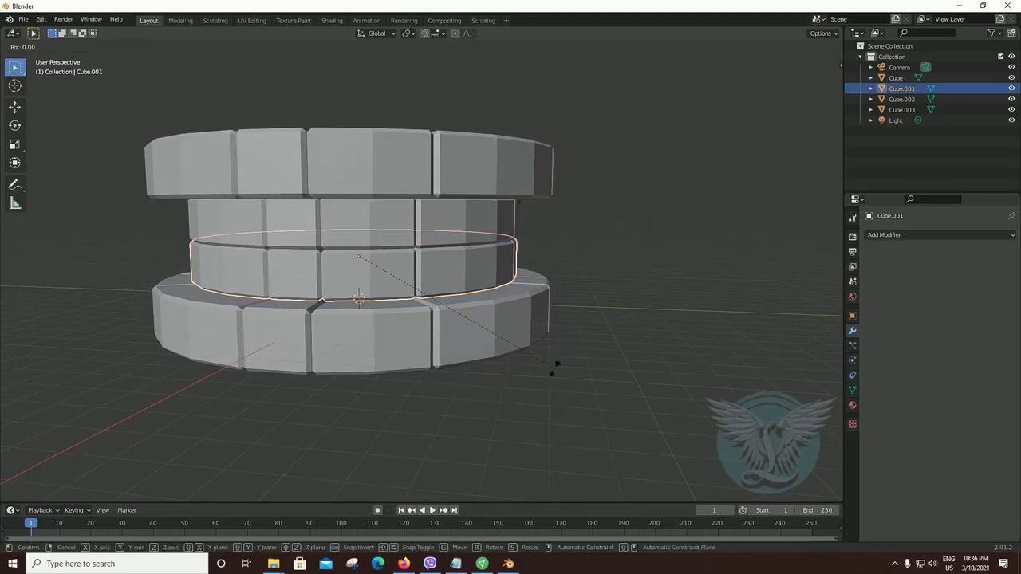
pyautogui.press('z')
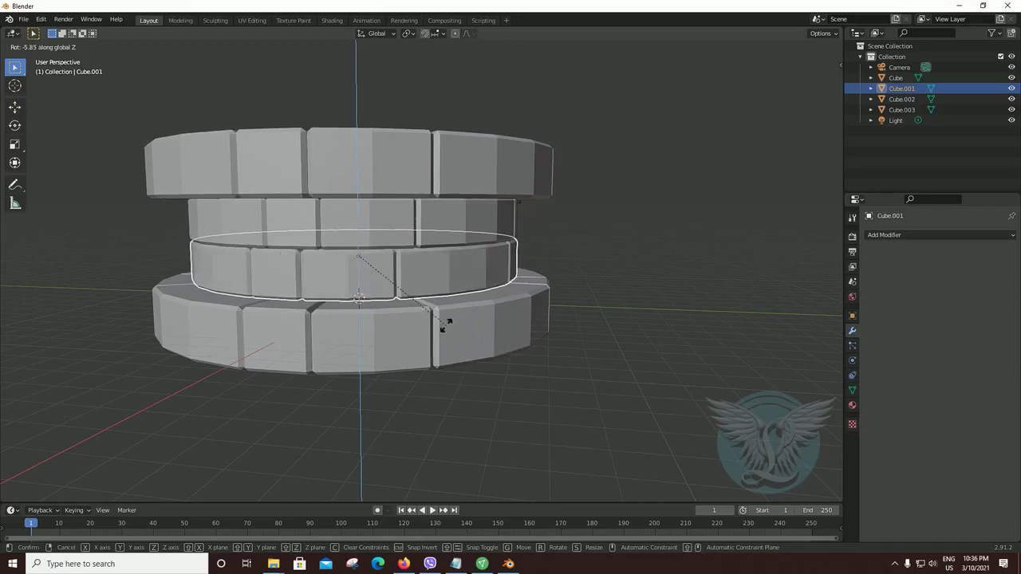
pyautogui.click(445, 326)
# Step: Rotate the third ring and the top ring about Z, the top ring by -33.2°
pyautogui.click(377, 208)
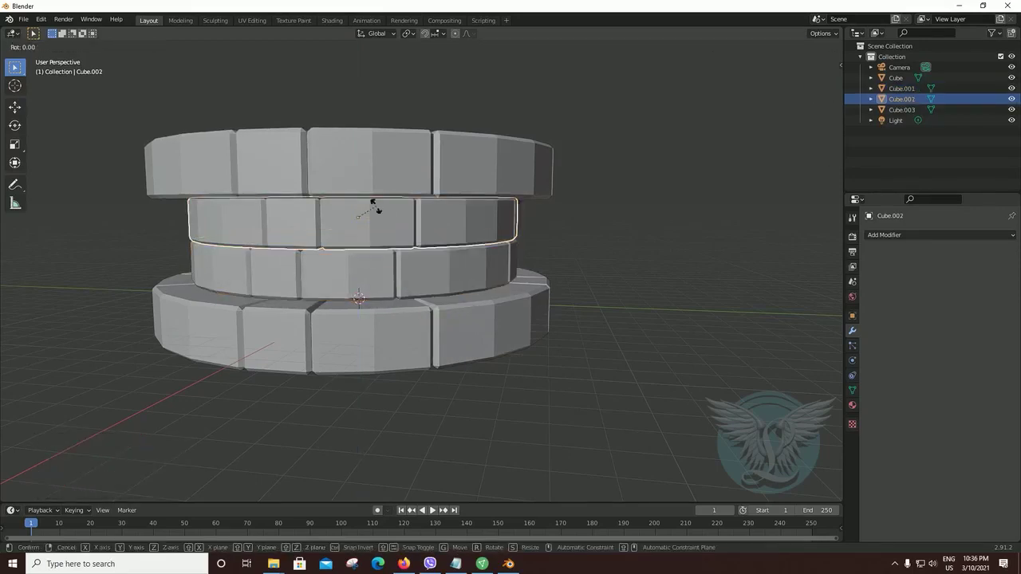
pyautogui.press('r')
pyautogui.press('z')
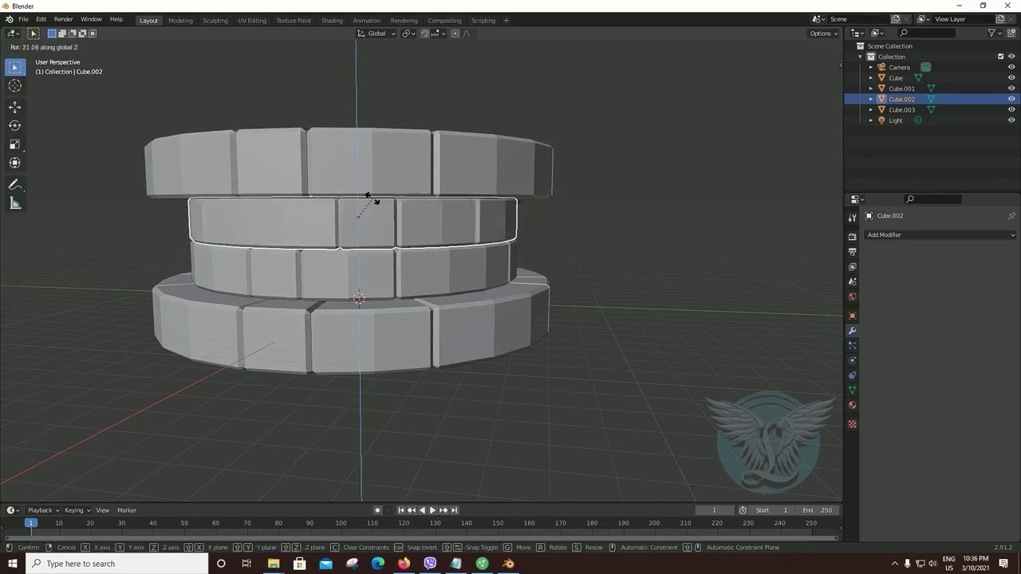
pyautogui.click(368, 196)
pyautogui.click(382, 172)
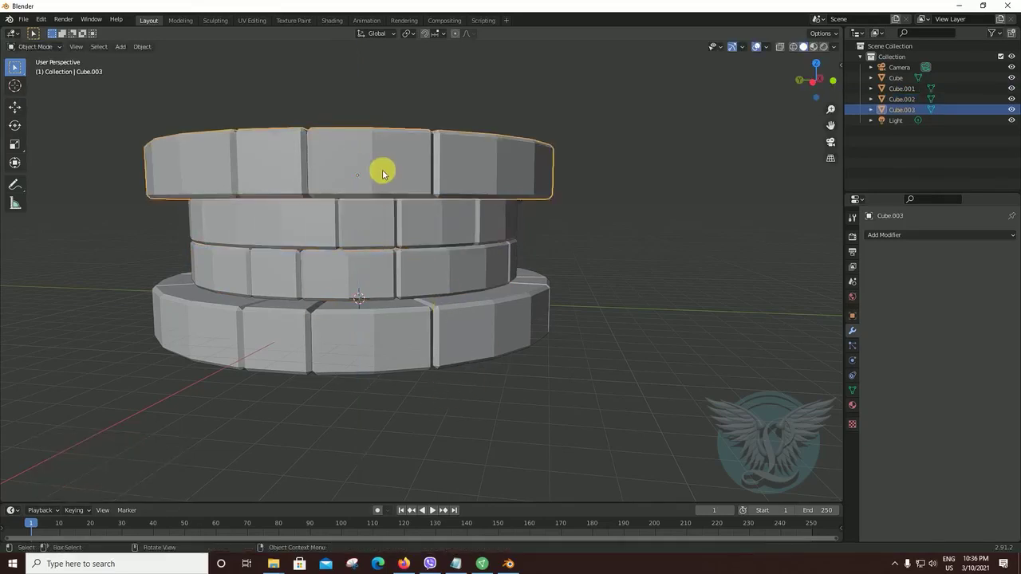
pyautogui.press('r')
pyautogui.press('z')
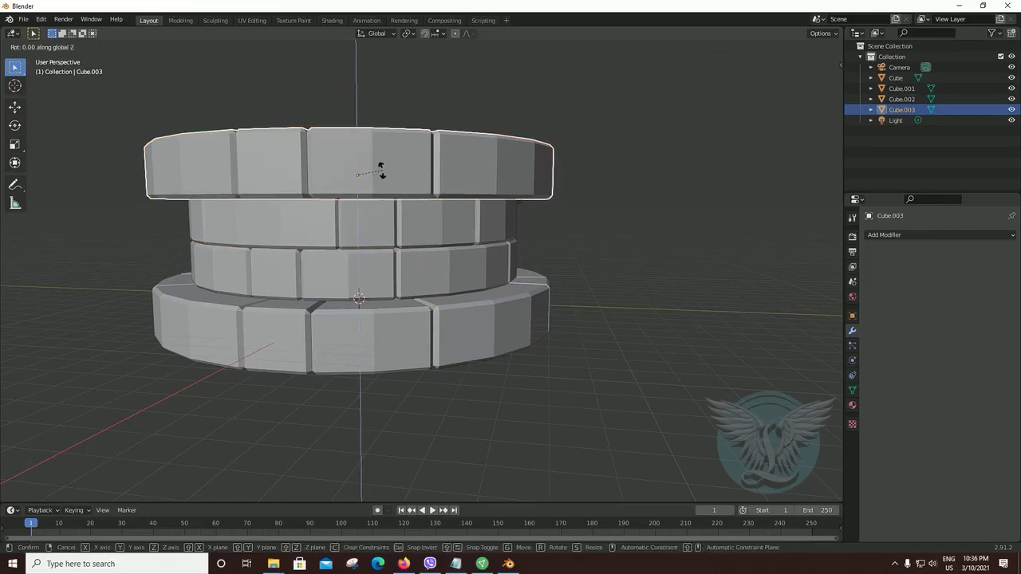
pyautogui.click(418, 199)
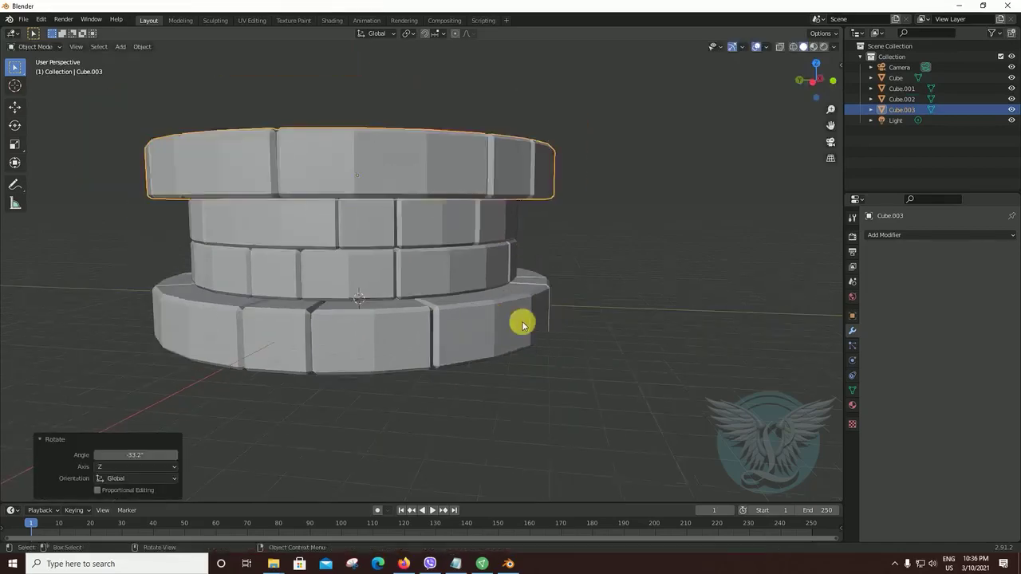
pyautogui.moveTo(522, 325)
pyautogui.mouseDown(button='middle')
pyautogui.moveTo(551, 346)
pyautogui.moveTo(593, 333)
pyautogui.moveTo(635, 275)
pyautogui.mouseUp(button='middle')
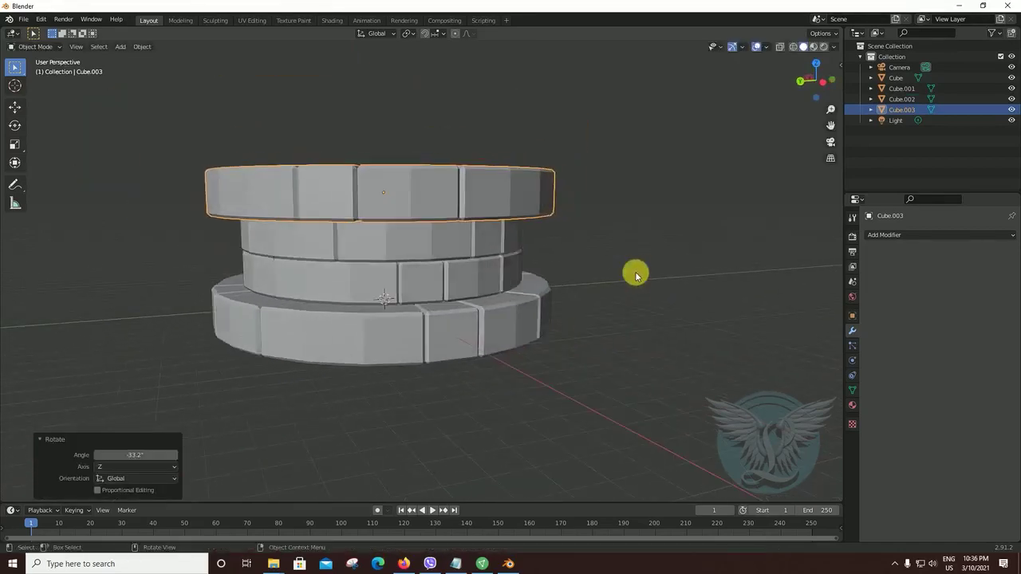
pyautogui.click(635, 275)
pyautogui.scroll(-3, 606, 335)
pyautogui.moveTo(598, 344)
pyautogui.mouseDown(button='middle')
pyautogui.moveTo(495, 338)
pyautogui.moveTo(437, 299)
pyautogui.moveTo(499, 337)
pyautogui.moveTo(481, 332)
pyautogui.moveTo(517, 341)
pyautogui.mouseUp(button='middle')
pyautogui.scroll(3, 481, 332)
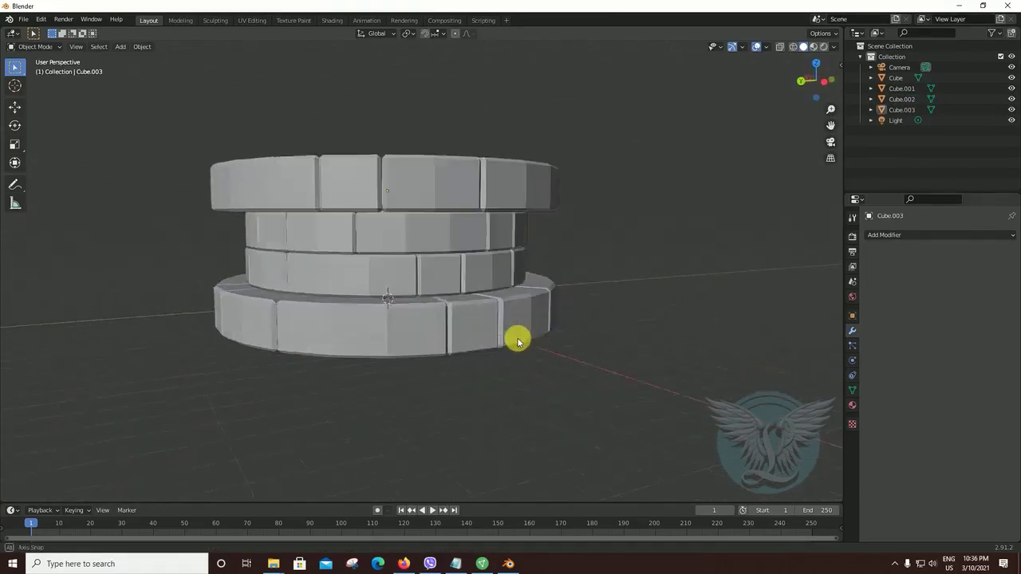
pyautogui.scroll(5, 517, 342)
pyautogui.scroll(2, 517, 343)
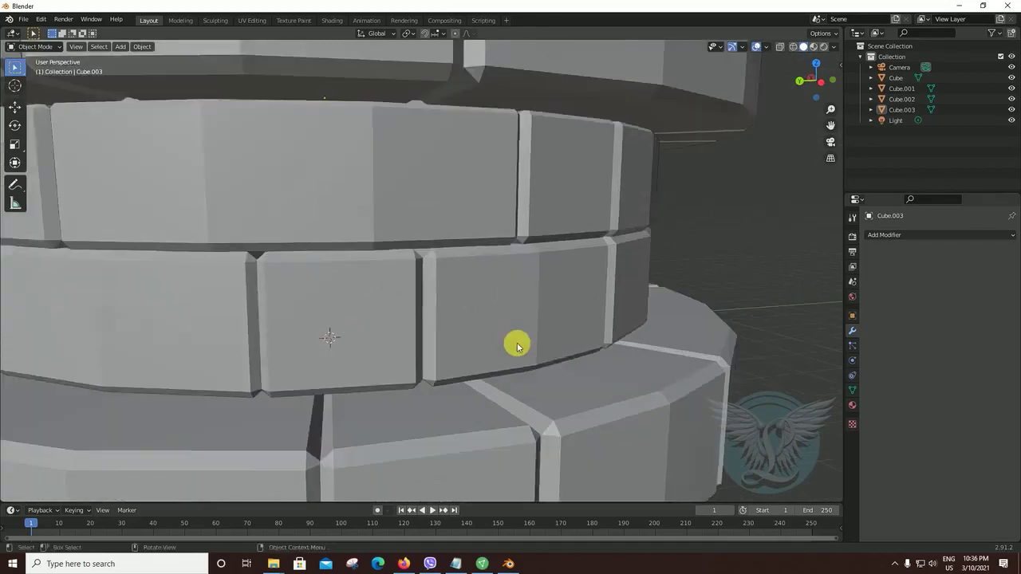
pyautogui.scroll(-2, 517, 343)
pyautogui.scroll(-5, 548, 358)
pyautogui.moveTo(549, 358)
pyautogui.mouseDown(button='middle')
pyautogui.moveTo(517, 335)
pyautogui.moveTo(529, 365)
pyautogui.moveTo(485, 376)
pyautogui.moveTo(545, 399)
pyautogui.moveTo(580, 390)
pyautogui.moveTo(608, 365)
pyautogui.moveTo(582, 388)
pyautogui.moveTo(539, 394)
pyautogui.moveTo(675, 367)
pyautogui.moveTo(634, 367)
pyautogui.moveTo(654, 372)
pyautogui.moveTo(586, 396)
pyautogui.moveTo(598, 383)
pyautogui.moveTo(567, 388)
pyautogui.moveTo(645, 355)
pyautogui.mouseUp(button='middle')
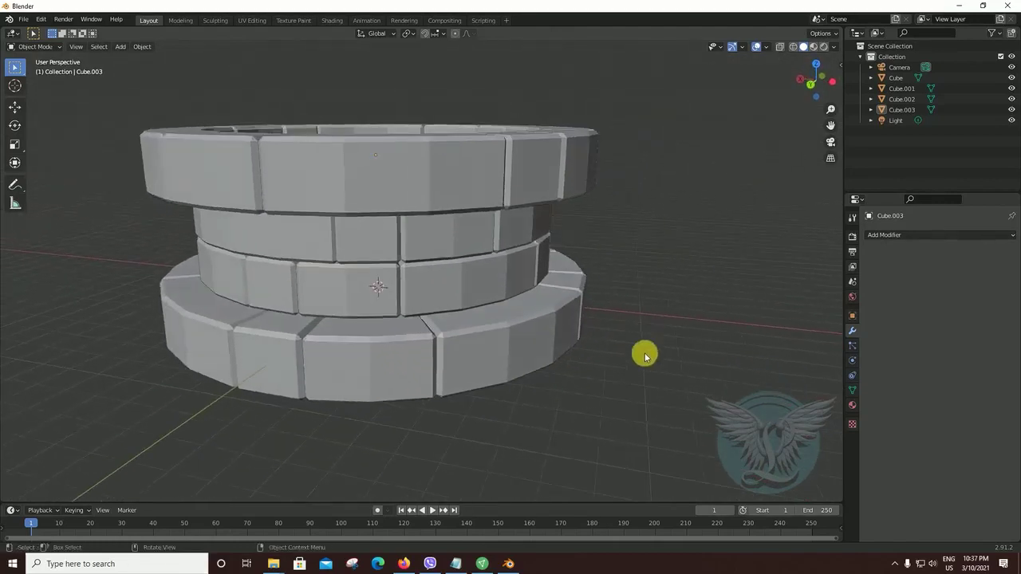
# Step: Select the upper rings plus the base as active object and switch to Edit Mode
pyautogui.click(574, 177)
pyautogui.keyDown('shift'); pyautogui.click(473, 232); pyautogui.keyUp('shift')
pyautogui.keyDown('shift'); pyautogui.click(487, 296); pyautogui.keyUp('shift')
pyautogui.keyDown('shift'); pyautogui.click(562, 339); pyautogui.keyUp('shift')
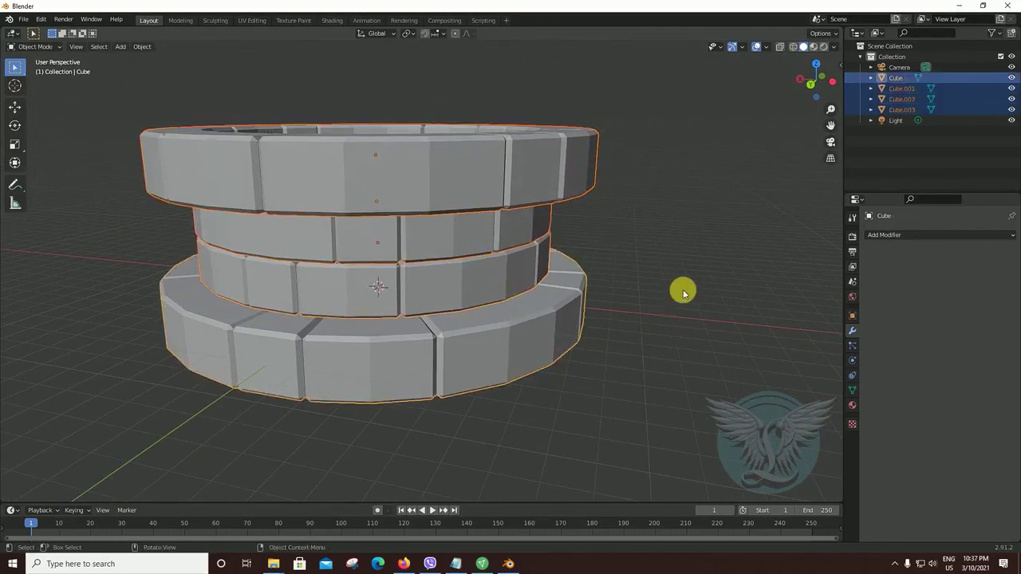
pyautogui.click(626, 239)
pyautogui.click(542, 184)
pyautogui.keyDown('shift'); pyautogui.click(510, 227); pyautogui.keyUp('shift')
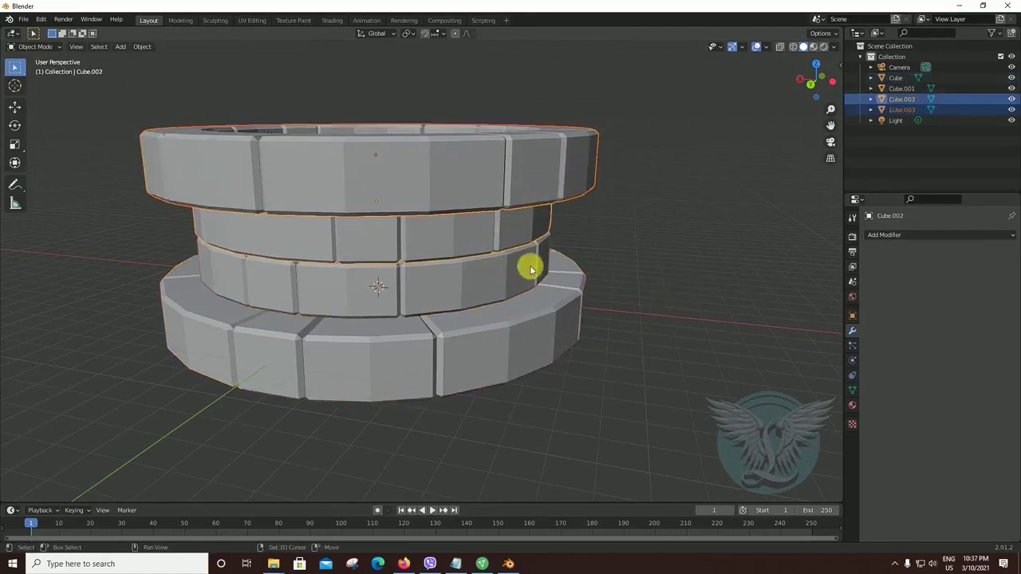
pyautogui.keyDown('shift'); pyautogui.click(523, 271); pyautogui.keyUp('shift')
pyautogui.keyDown('shift'); pyautogui.click(539, 324); pyautogui.keyUp('shift')
pyautogui.moveTo(667, 303)
pyautogui.mouseDown(button='middle')
pyautogui.moveTo(686, 292)
pyautogui.moveTo(678, 296)
pyautogui.mouseUp(button='middle')
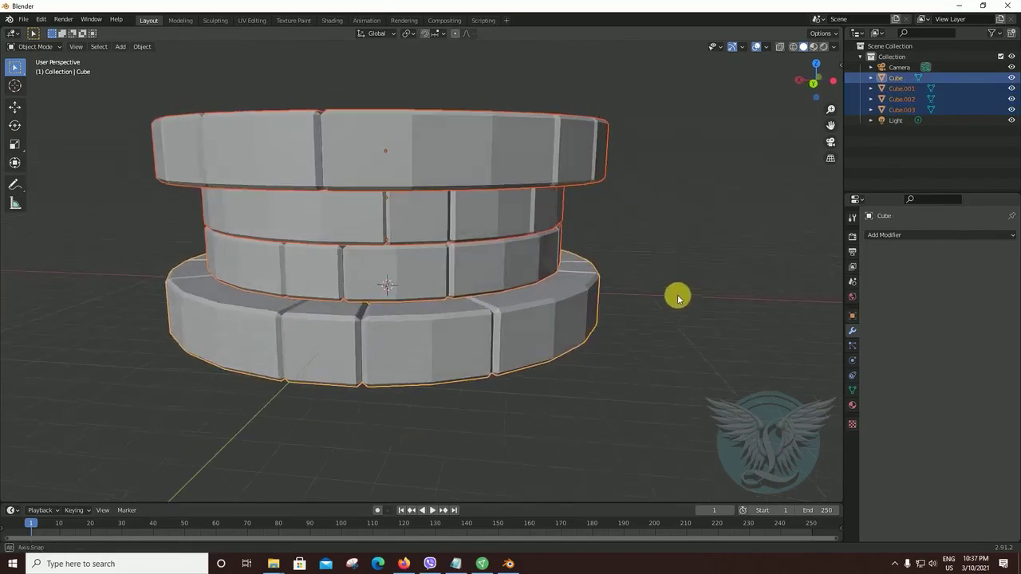
pyautogui.click(48, 47)
pyautogui.click(44, 69)
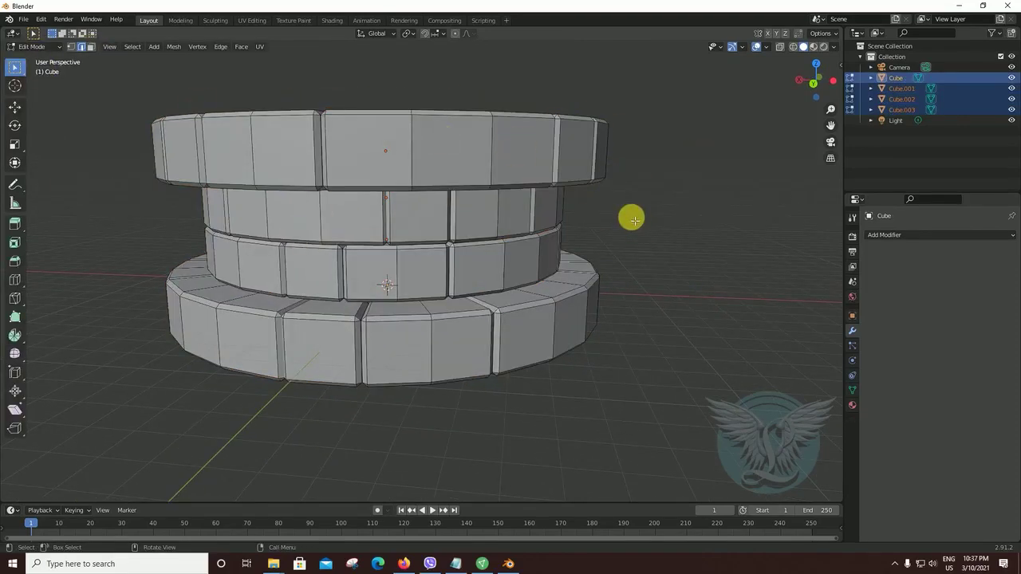
# Step: Edit only the top ring's mesh, trying face selections on its right side, then return to Object Mode
pyautogui.press('Tab')
pyautogui.click(483, 147)
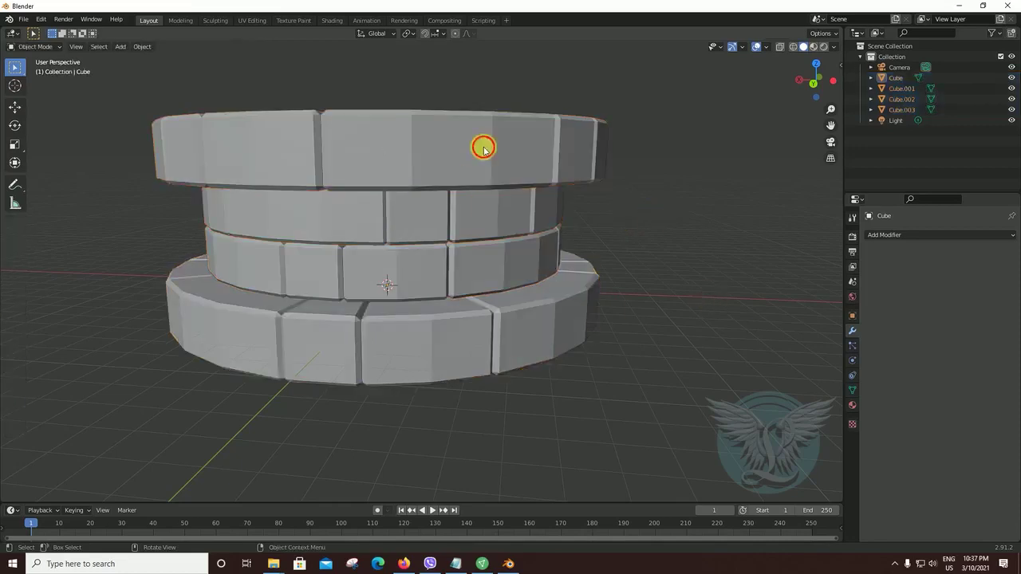
pyautogui.press('Tab')
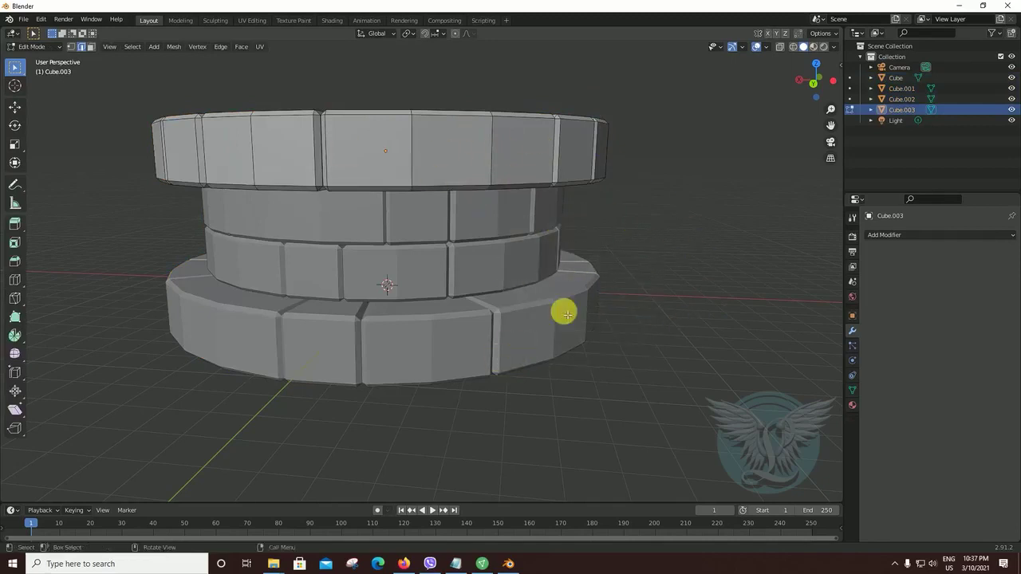
pyautogui.moveTo(620, 79); pyautogui.dragTo(574, 170)
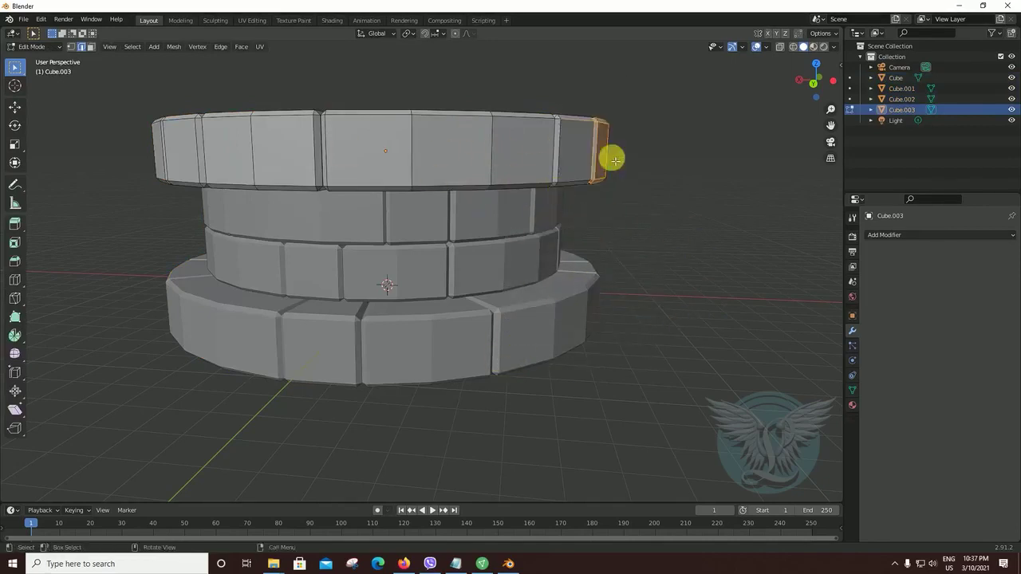
pyautogui.moveTo(643, 94); pyautogui.dragTo(502, 198)
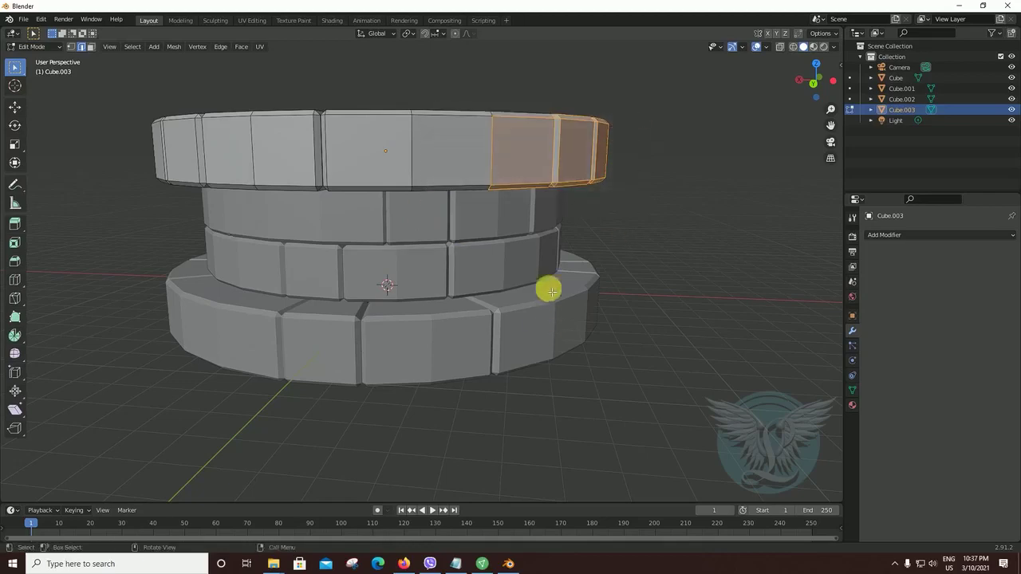
pyautogui.moveTo(619, 217); pyautogui.dragTo(483, 399)
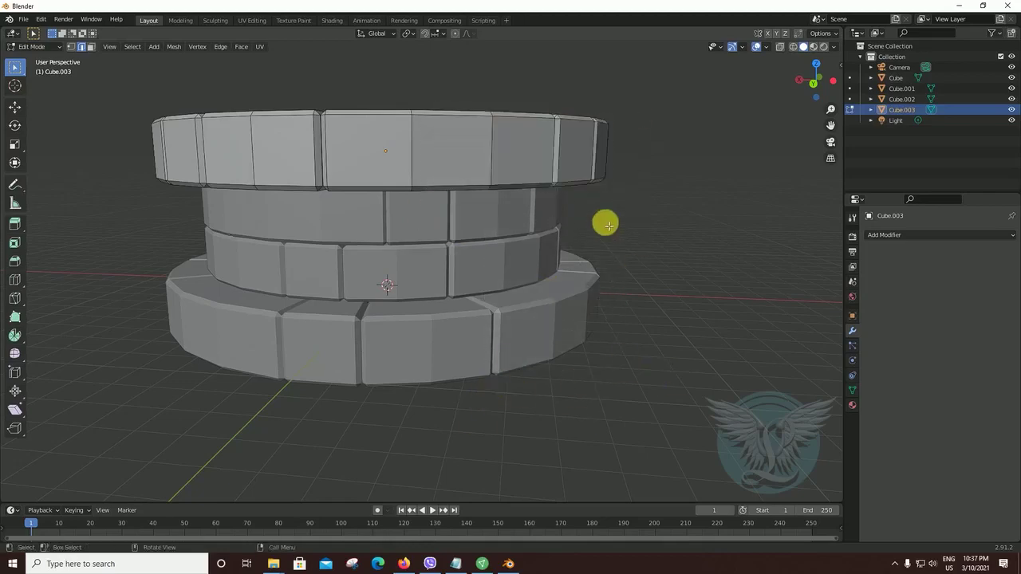
pyautogui.press('Tab')
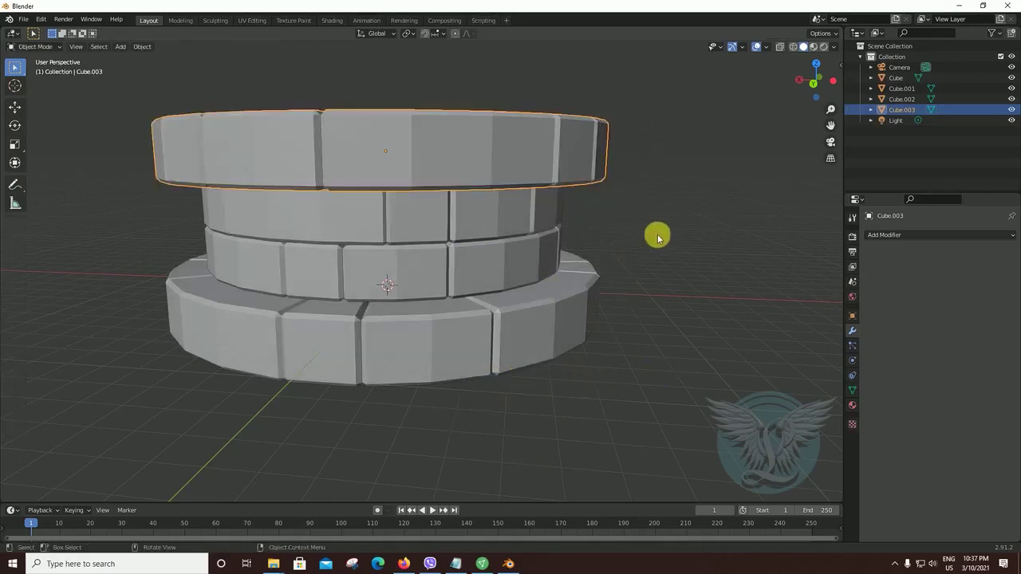
# Step: Clear the selection, reselect all four rings from top to base, and enter Edit Mode
pyautogui.hotkey('alt', 'a')
pyautogui.click(486, 156)
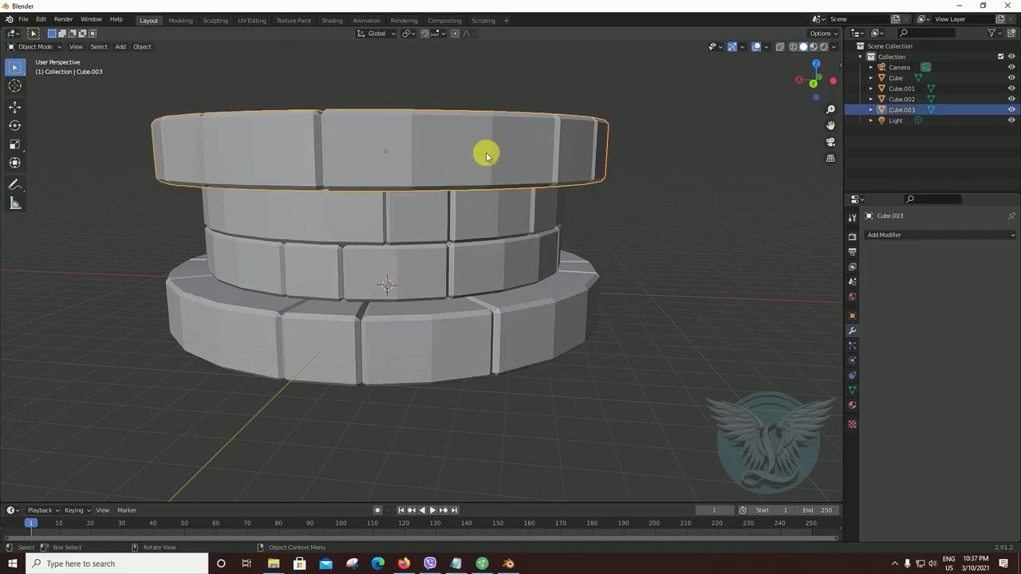
pyautogui.keyDown('shift'); pyautogui.click(498, 214); pyautogui.keyUp('shift')
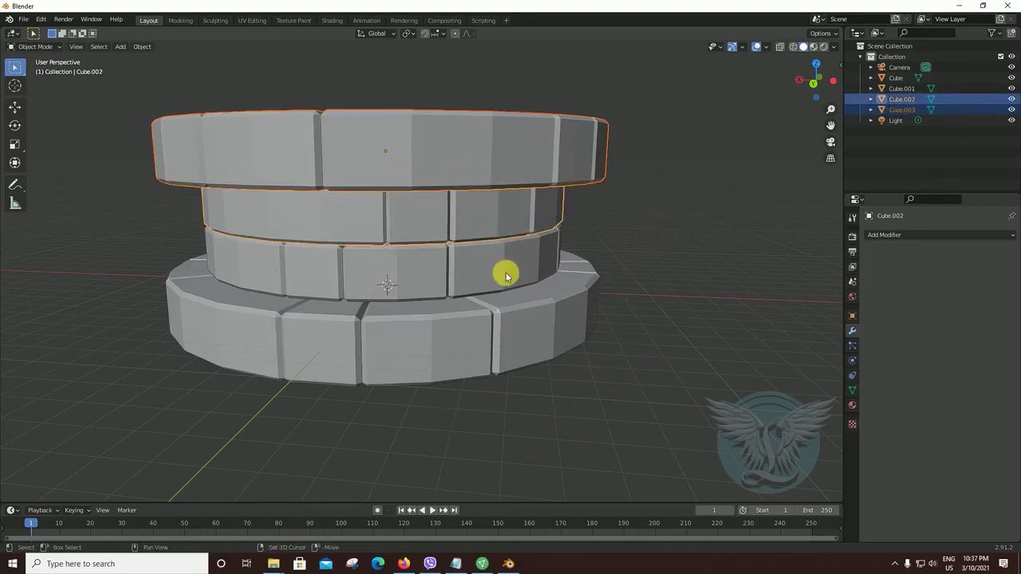
pyautogui.keyDown('shift'); pyautogui.click(502, 274); pyautogui.keyUp('shift')
pyautogui.keyDown('shift'); pyautogui.click(566, 322); pyautogui.keyUp('shift')
pyautogui.click(35, 47)
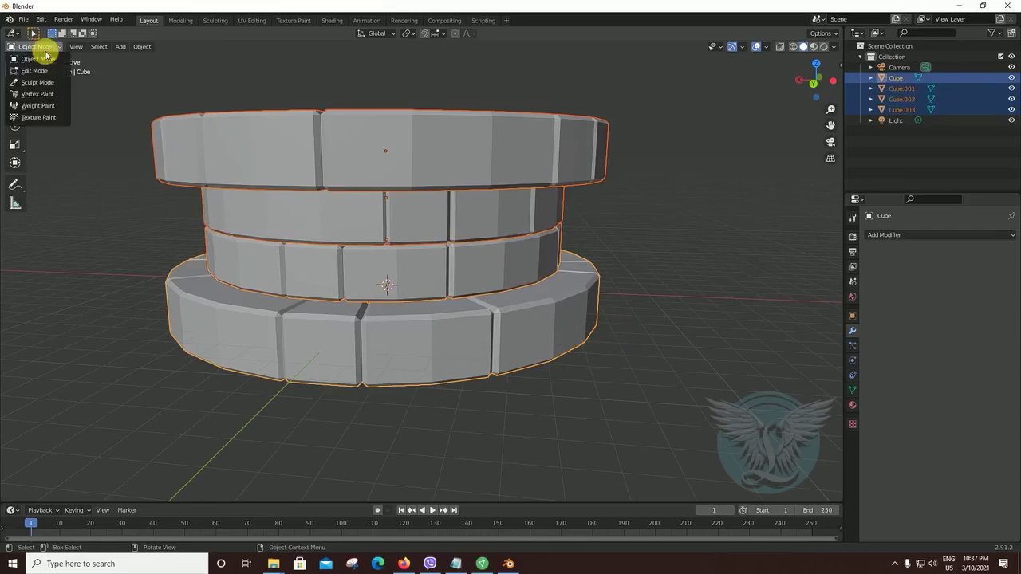
pyautogui.click(40, 68)
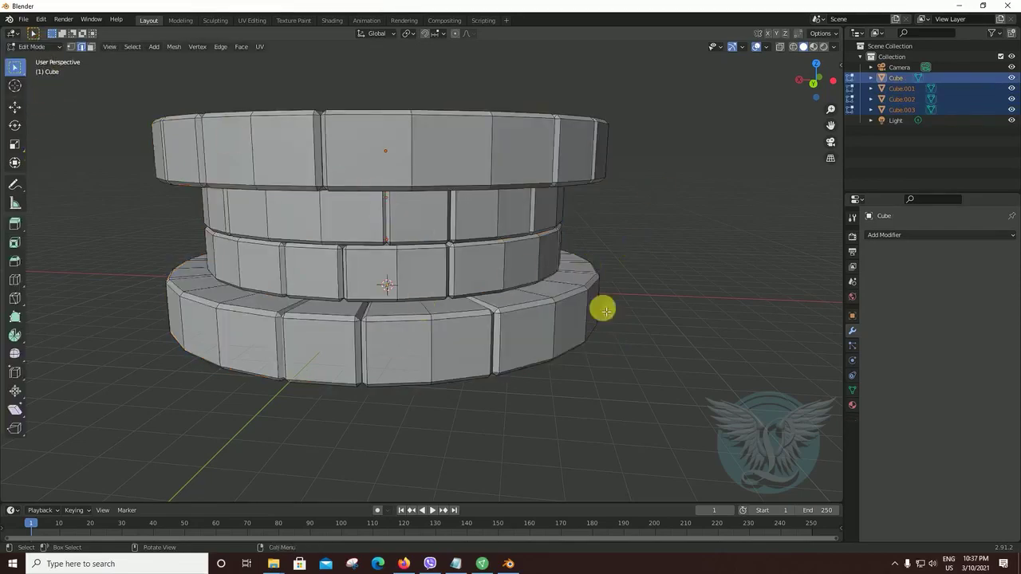
# Step: Enable proportional editing, pick an edge on the top ring's rim, and switch to vertex select mode
pyautogui.moveTo(599, 305)
pyautogui.mouseDown(button='middle')
pyautogui.moveTo(661, 348)
pyautogui.moveTo(675, 326)
pyautogui.moveTo(663, 337)
pyautogui.mouseUp(button='middle')
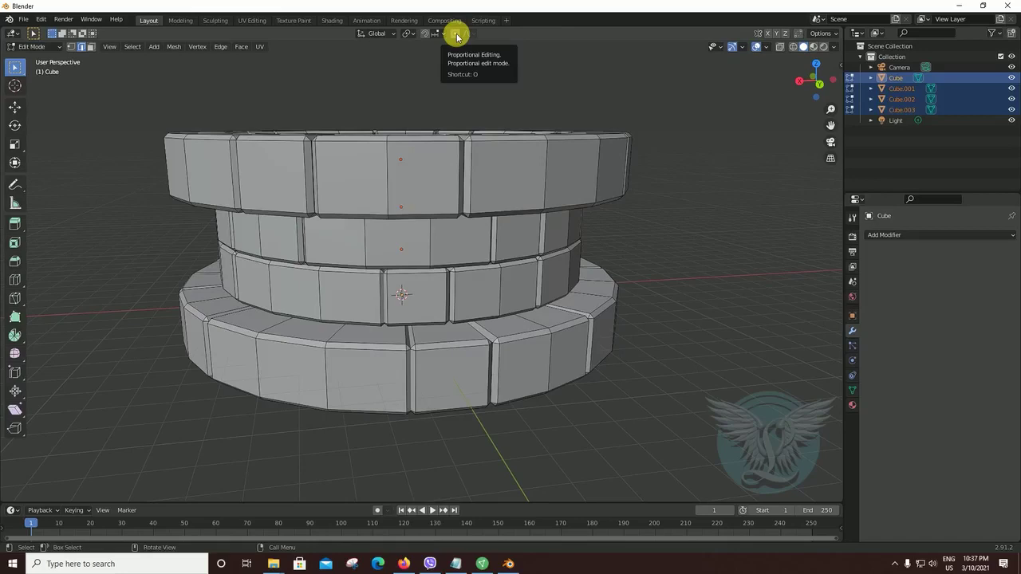
pyautogui.click(456, 34)
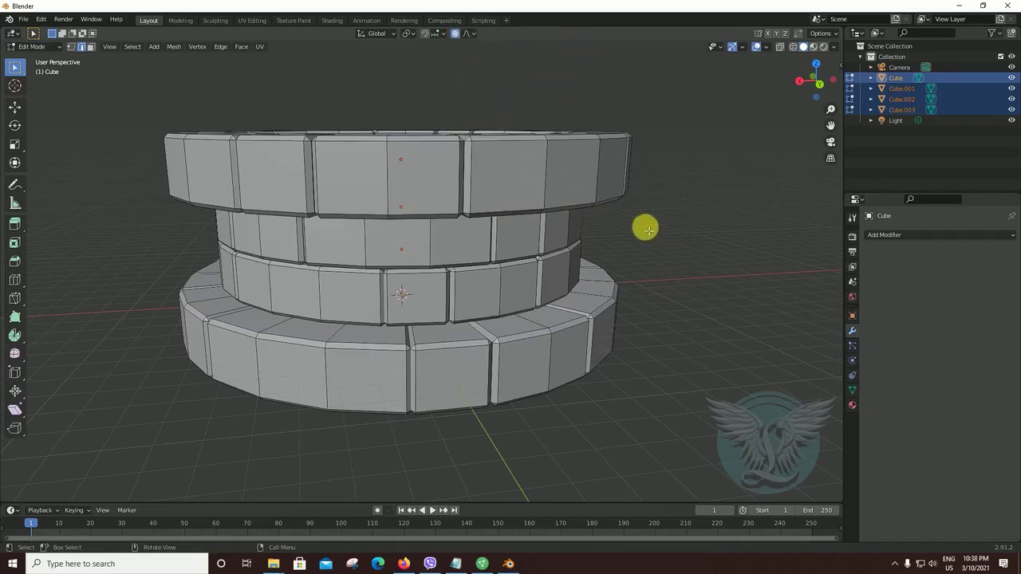
pyautogui.moveTo(648, 231); pyautogui.dragTo(402, 162, button='middle')
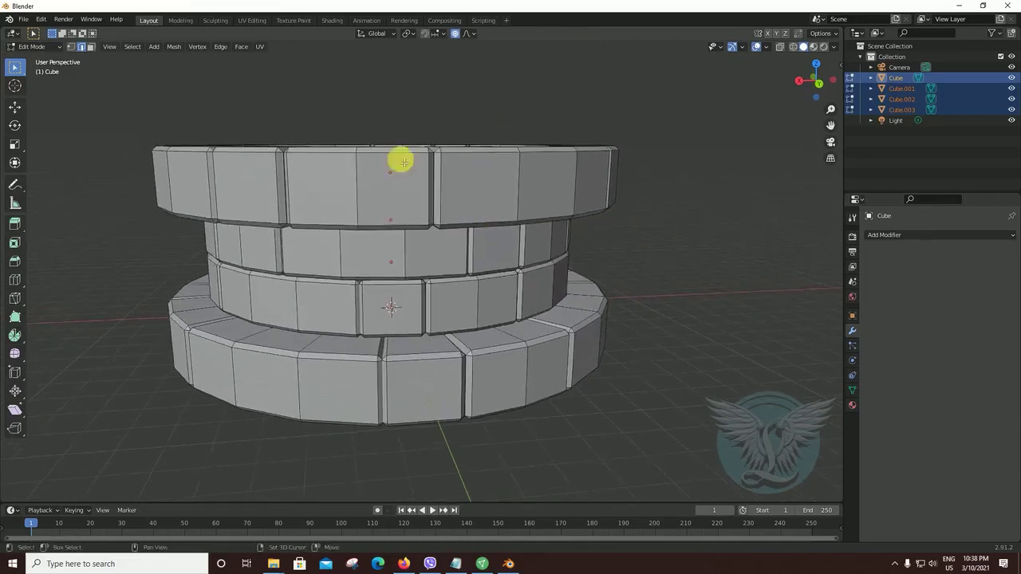
pyautogui.click(444, 155)
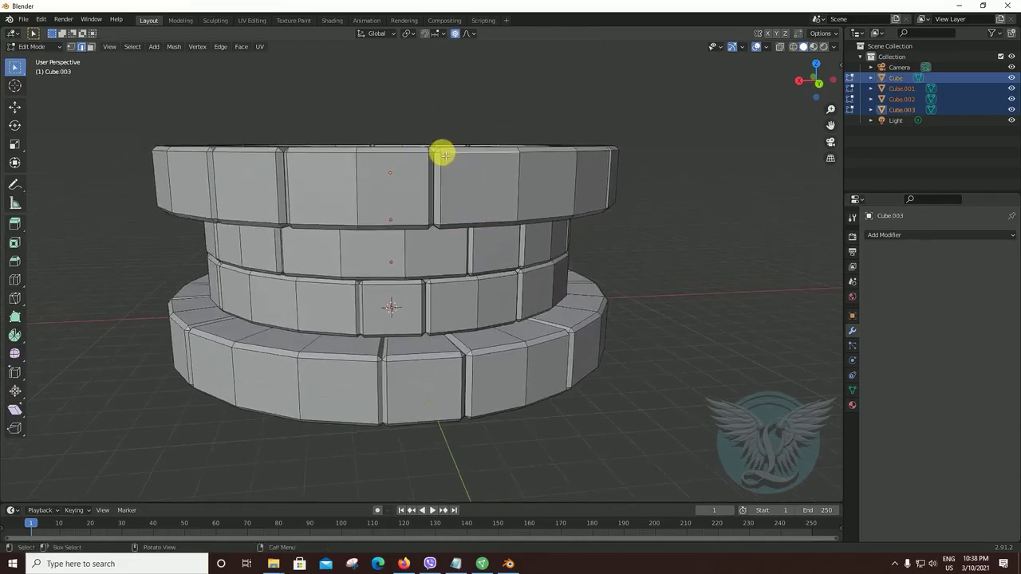
pyautogui.click(70, 46)
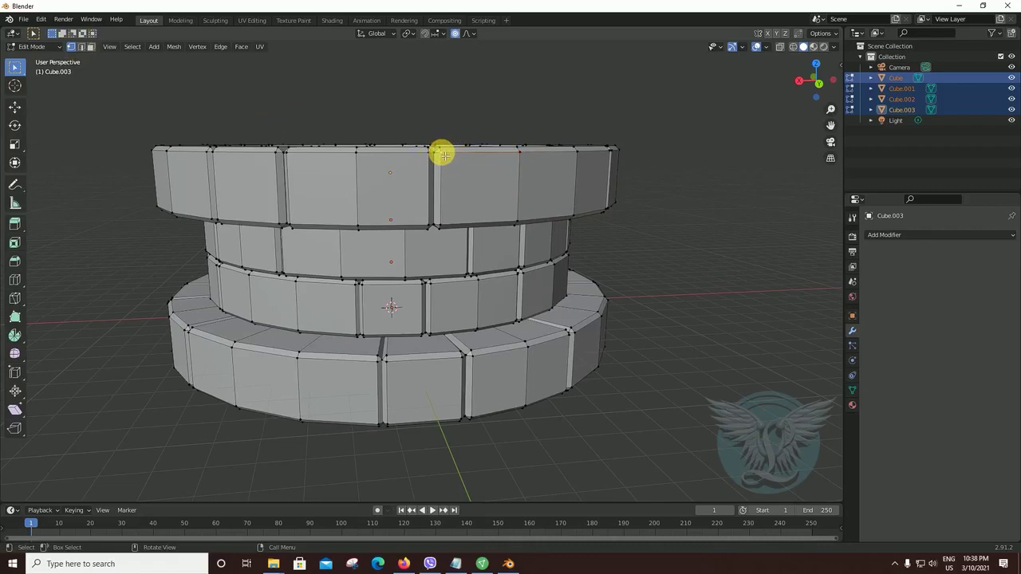
# Step: Enlarge the proportional falloff to about 1.331 and dip the top ring's rim twice
pyautogui.press('g')
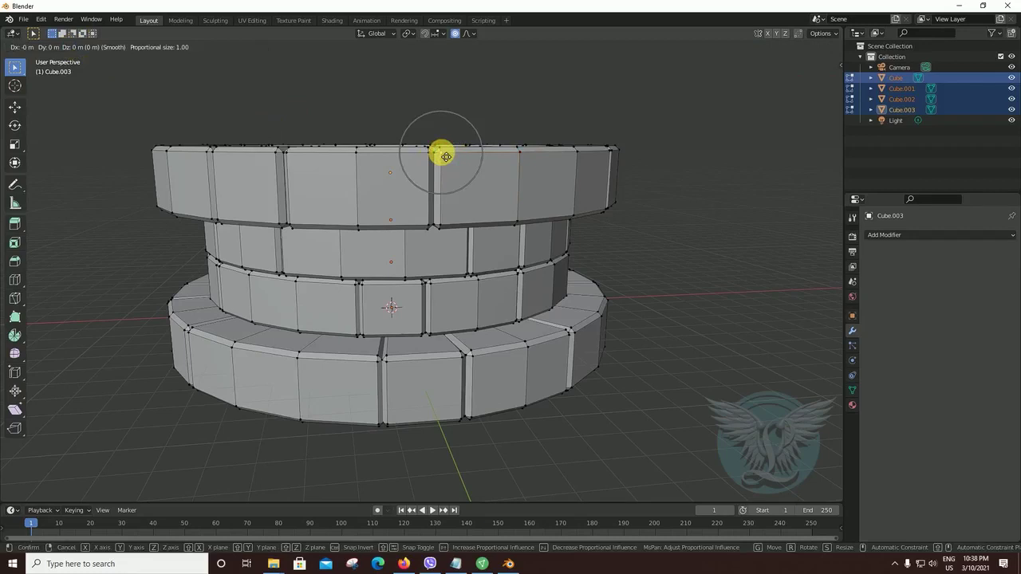
pyautogui.scroll(-1, 445, 157)
pyautogui.scroll(-1, 445, 157)
pyautogui.scroll(-2, 445, 156)
pyautogui.scroll(-1, 445, 156)
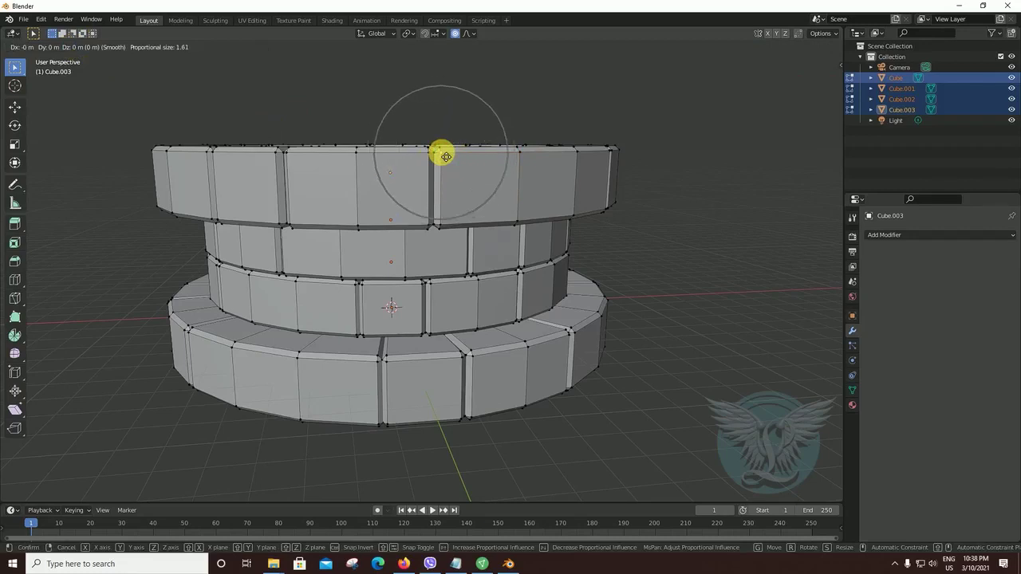
pyautogui.scroll(1, 445, 156)
pyautogui.scroll(-3, 445, 156)
pyautogui.scroll(1, 445, 156)
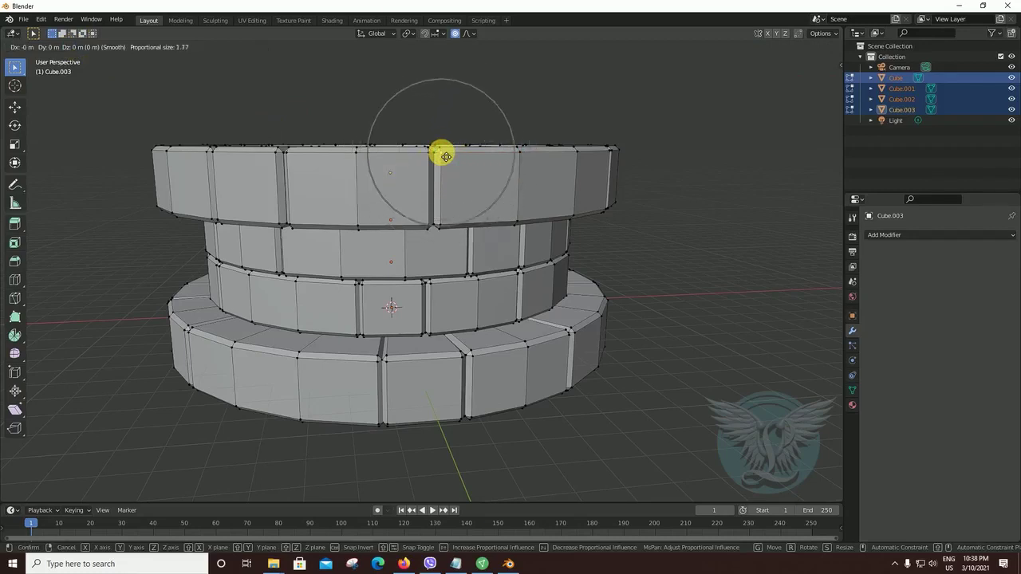
pyautogui.scroll(2, 445, 157)
pyautogui.scroll(1, 445, 157)
pyautogui.click(443, 154)
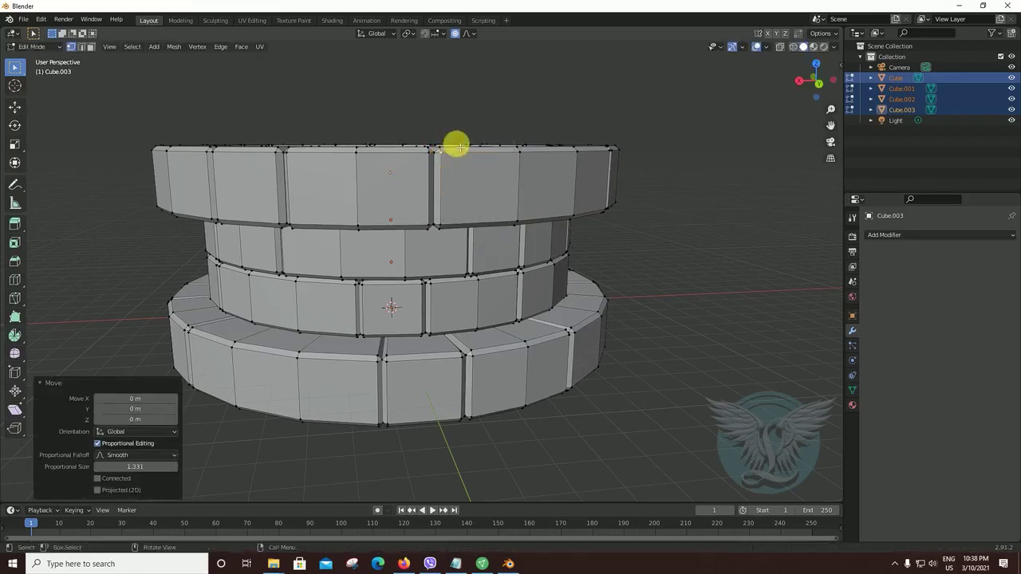
pyautogui.press('g')
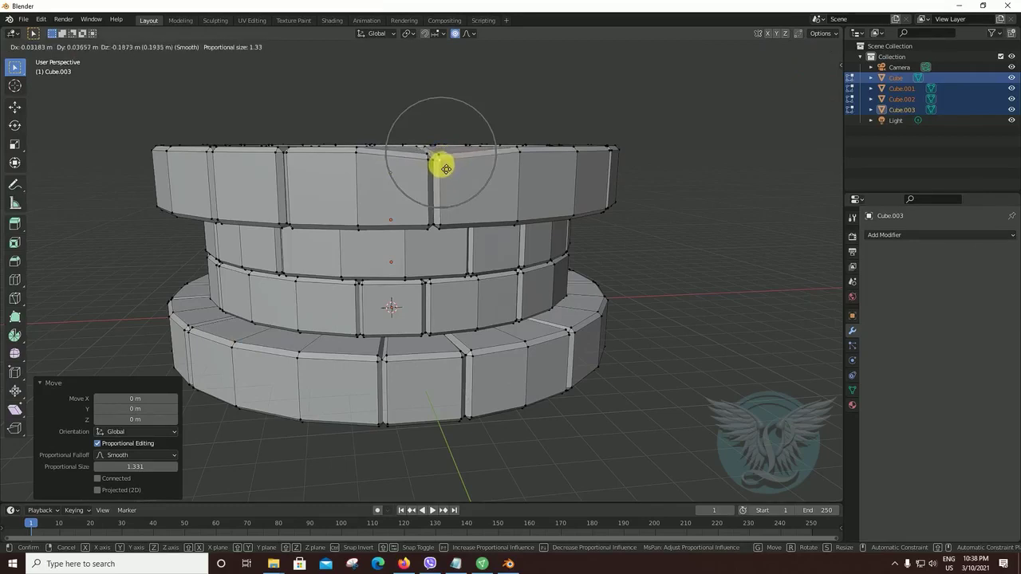
pyautogui.click(442, 163)
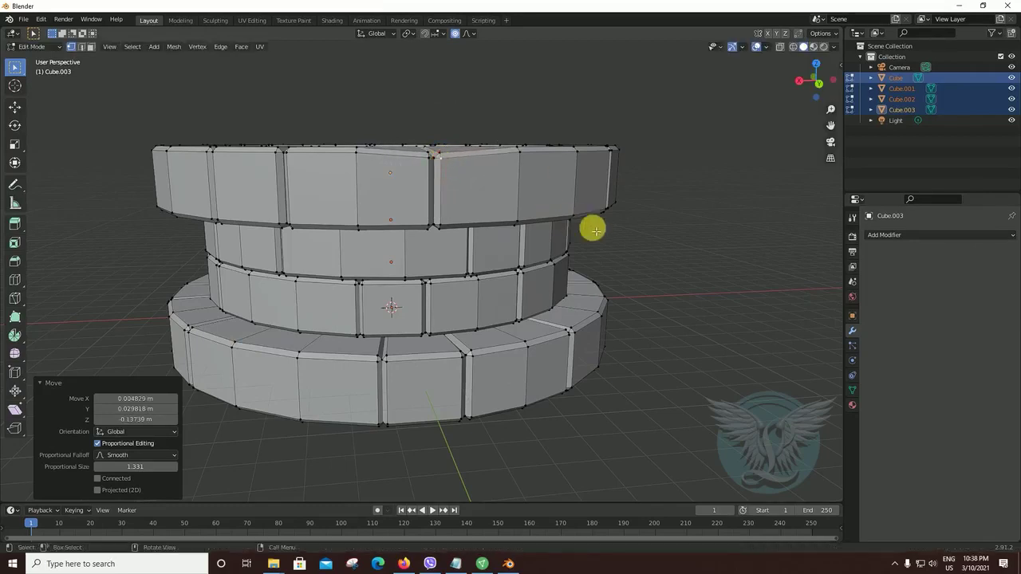
# Step: Bend the upper and lower middle rings with one proportional vertex move each
pyautogui.click(471, 274)
pyautogui.press('g')
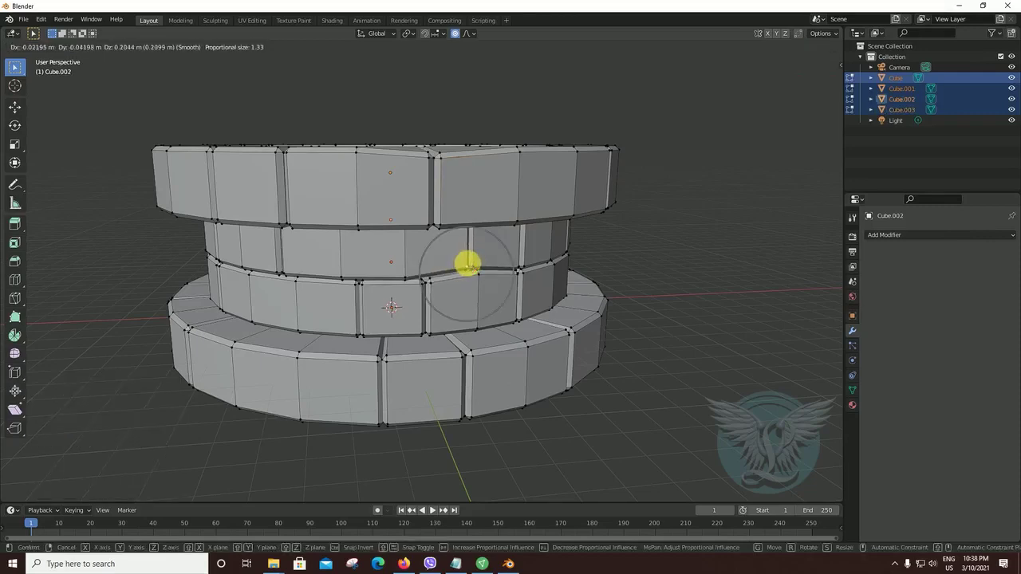
pyautogui.click(467, 263)
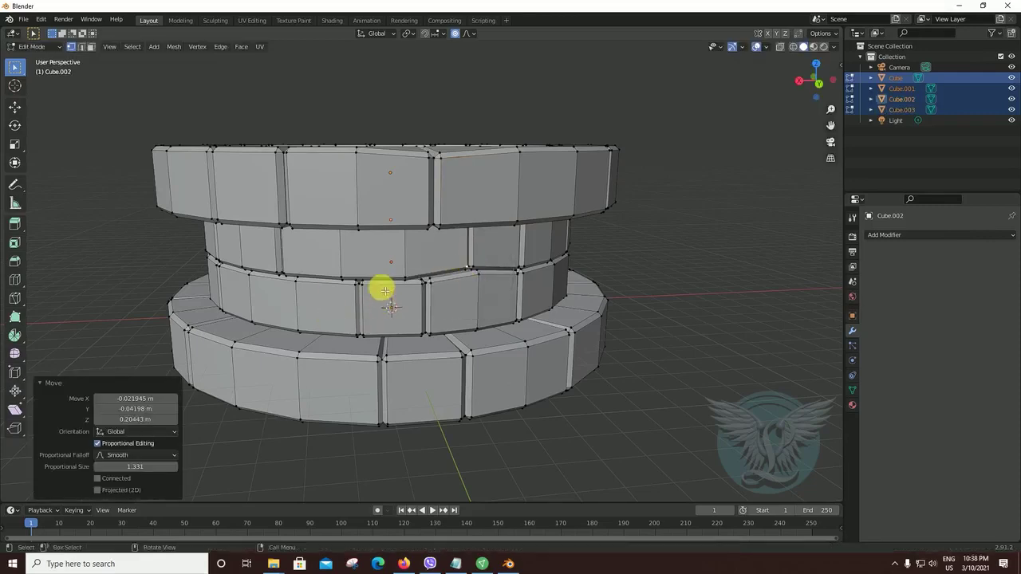
pyautogui.click(298, 281)
pyautogui.press('g')
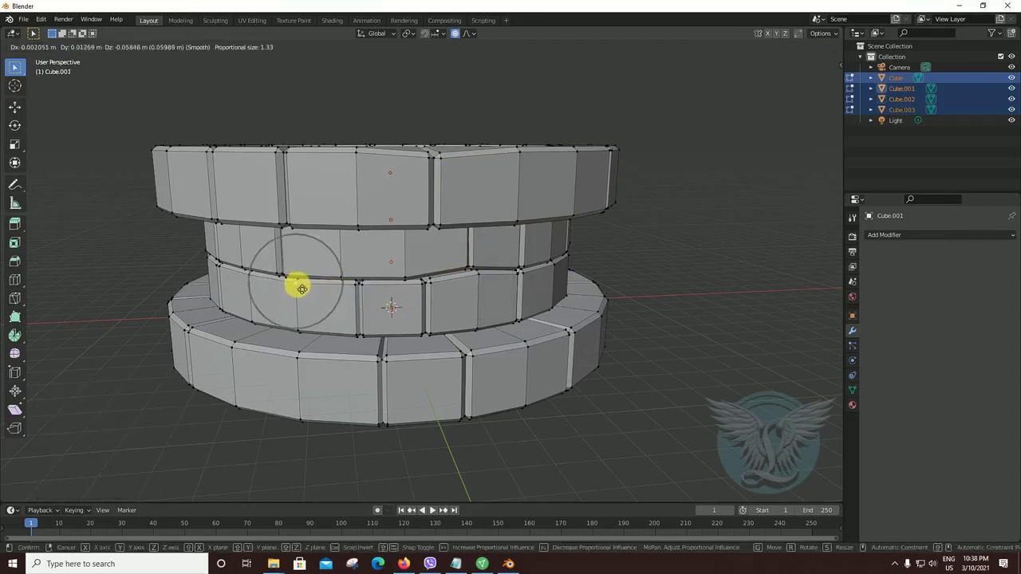
pyautogui.click(298, 293)
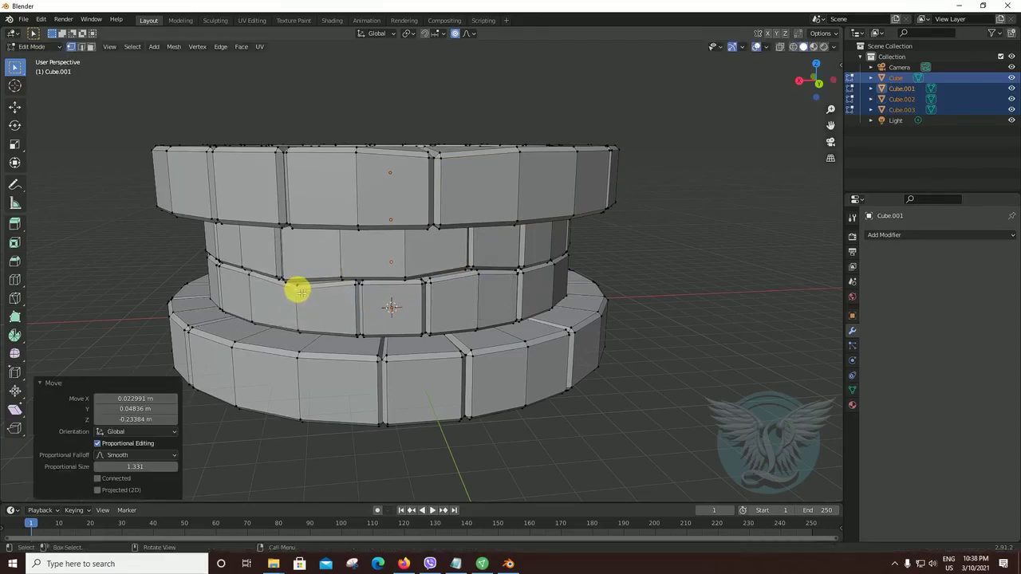
# Step: Shift base ring vertices, including its lower edge and bottom, with soft falloff
pyautogui.click(387, 358)
pyautogui.press('g')
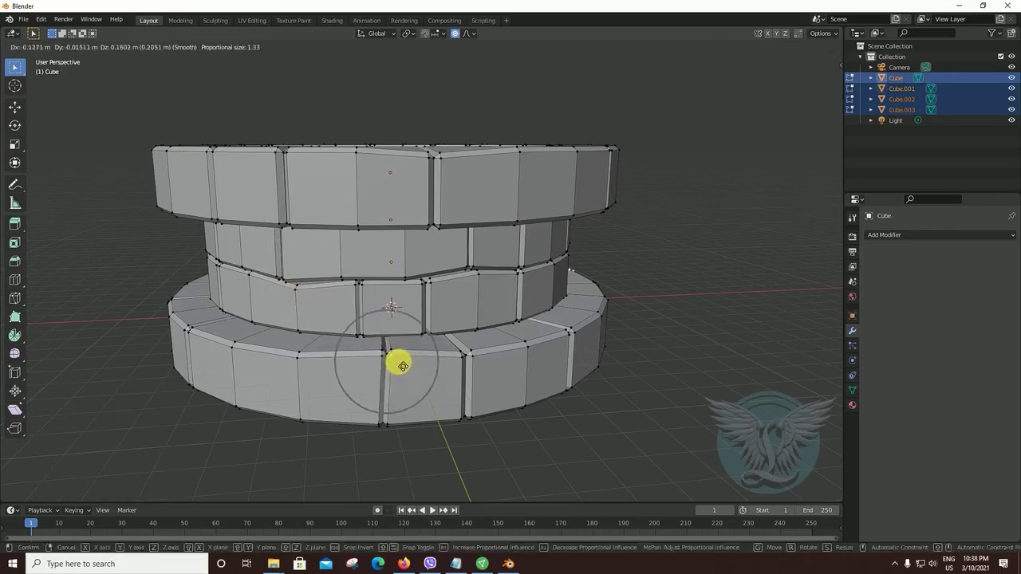
pyautogui.click(401, 363)
pyautogui.press('g')
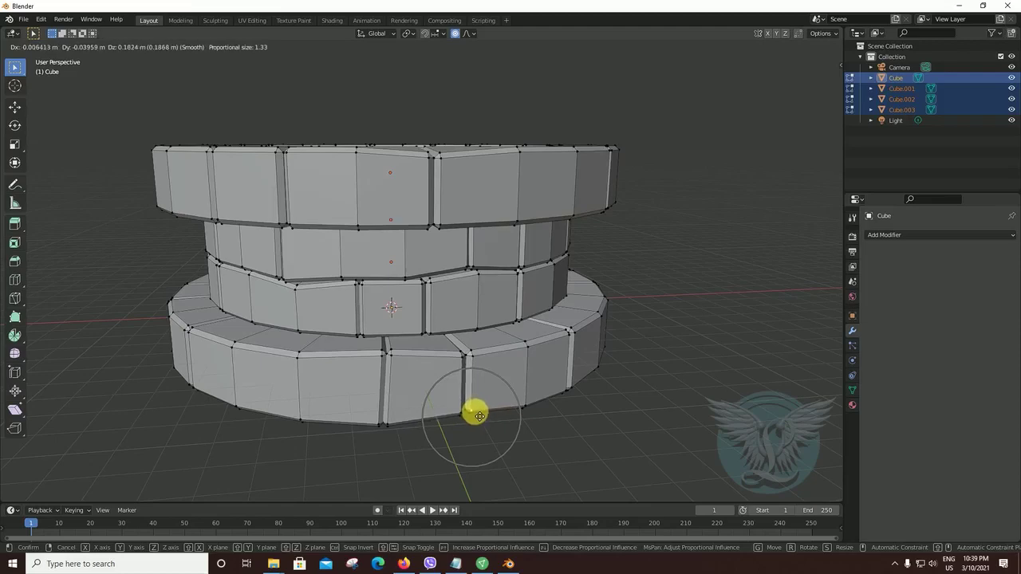
pyautogui.click(479, 415)
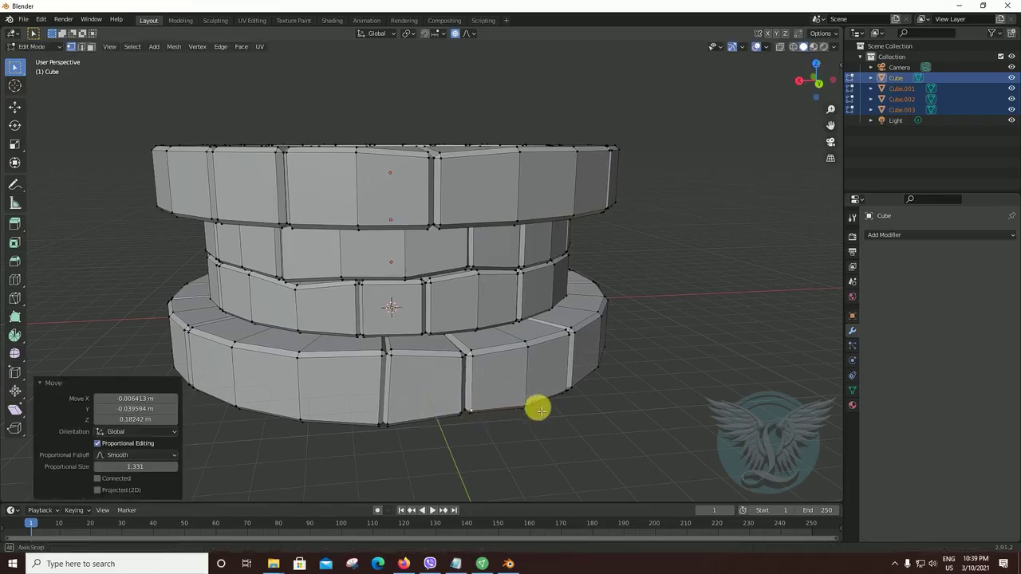
pyautogui.moveTo(538, 406)
pyautogui.mouseDown(button='middle')
pyautogui.moveTo(550, 410)
pyautogui.moveTo(422, 383)
pyautogui.mouseUp(button='middle')
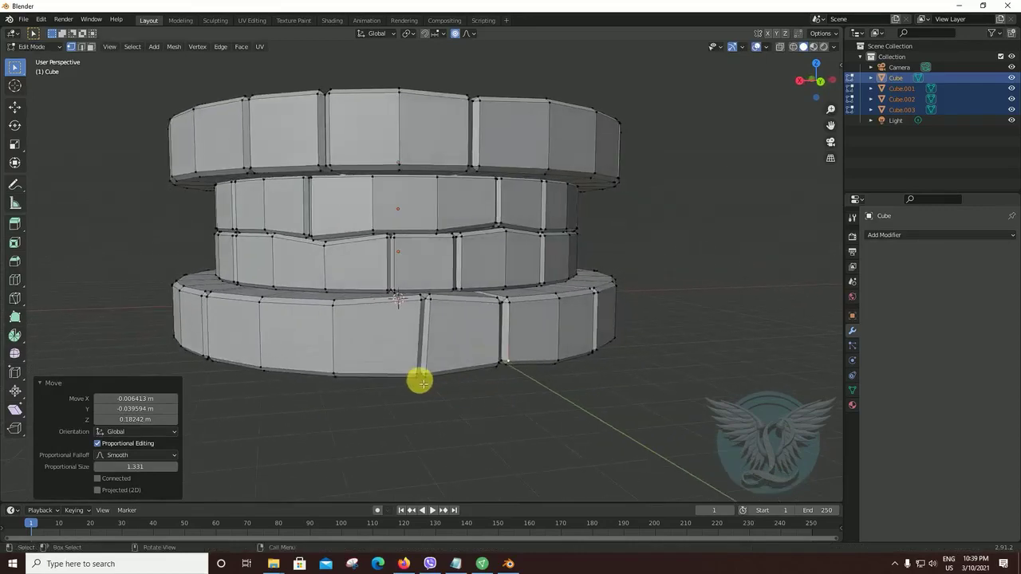
pyautogui.click(419, 380)
pyautogui.press('g')
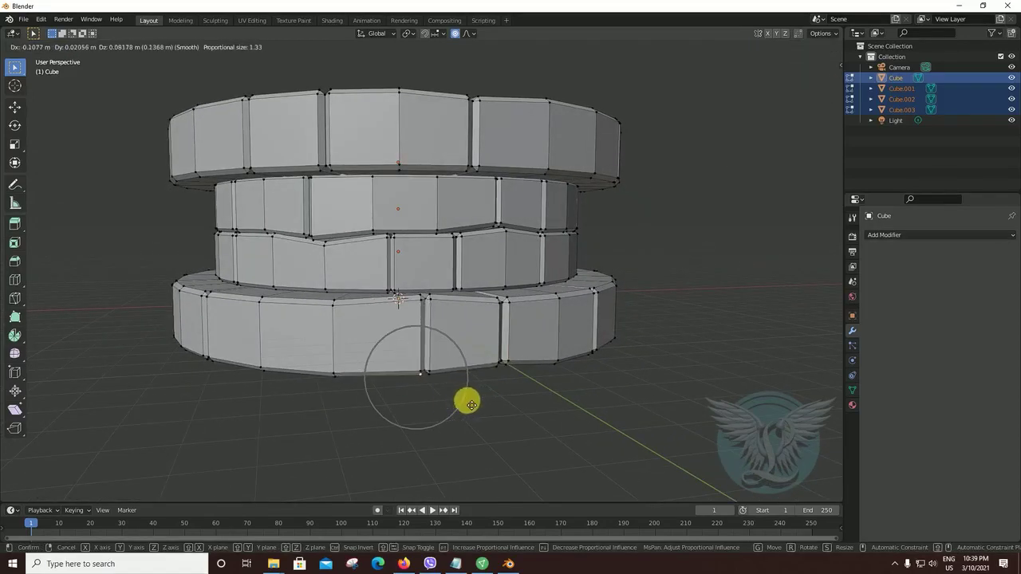
pyautogui.click(471, 404)
# Step: Push a dent into the base ring's top edge
pyautogui.moveTo(473, 399)
pyautogui.mouseDown(button='middle')
pyautogui.moveTo(497, 401)
pyautogui.moveTo(439, 255)
pyautogui.mouseUp(button='middle')
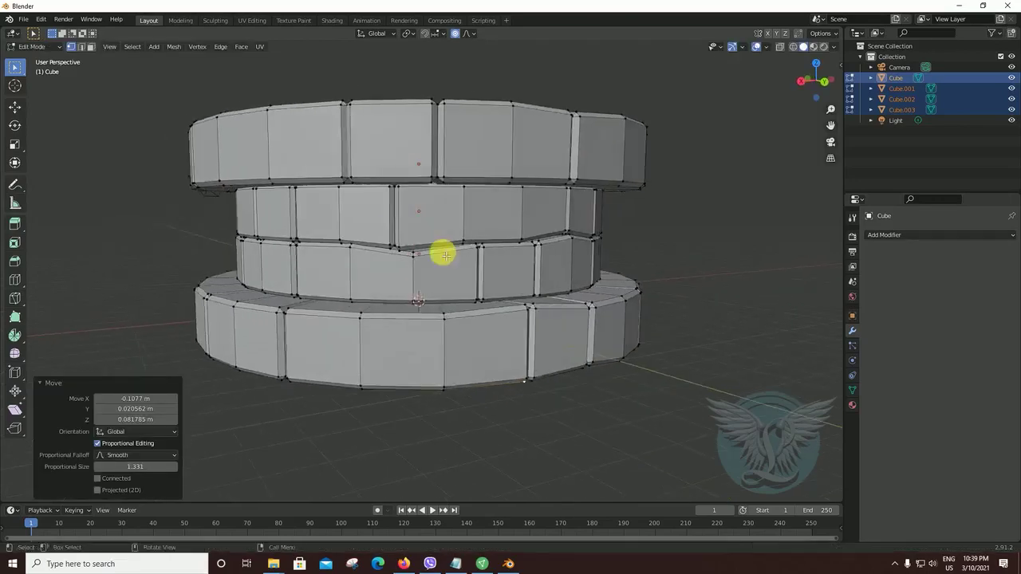
pyautogui.moveTo(451, 307); pyautogui.dragTo(484, 332, button='middle')
pyautogui.click(455, 324)
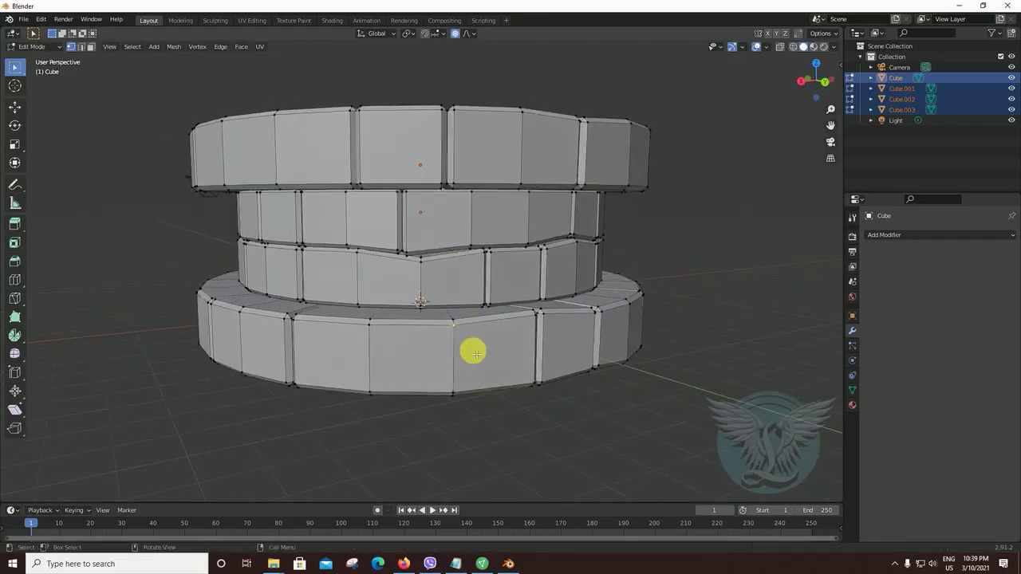
pyautogui.press('g')
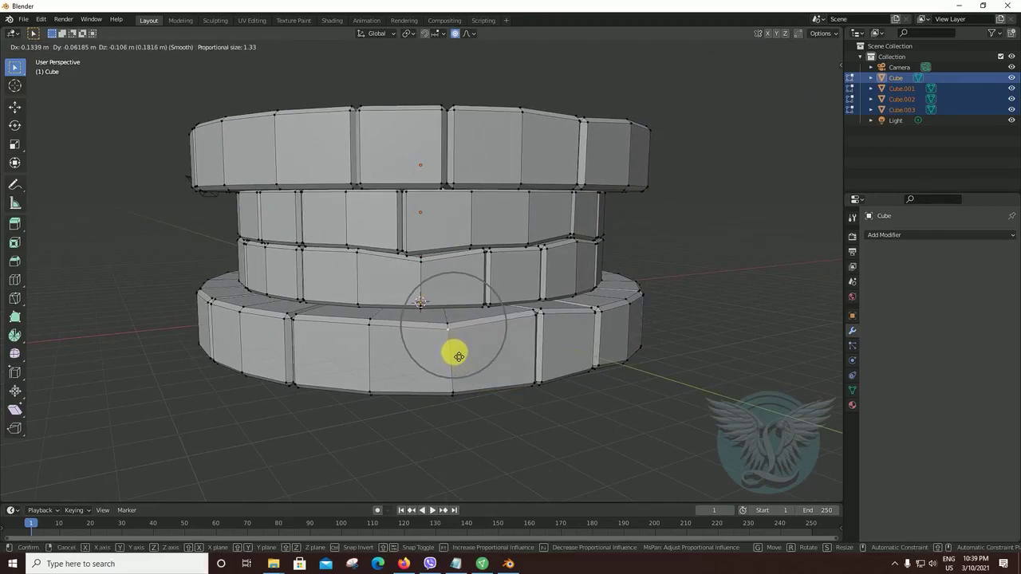
pyautogui.click(459, 356)
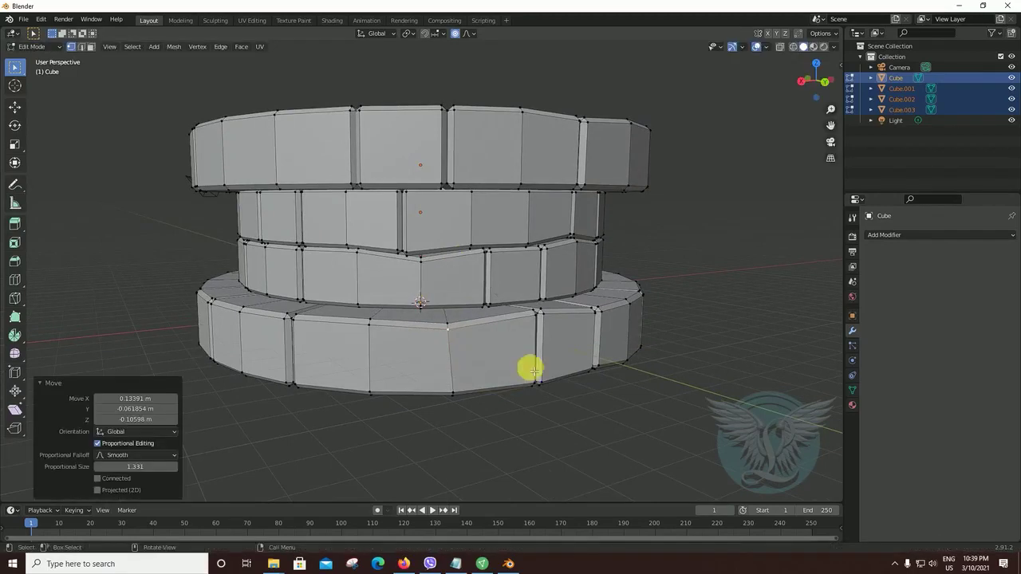
# Step: Dip the top ring's lower edge and warp the joint between the middle rings
pyautogui.moveTo(529, 367); pyautogui.dragTo(546, 375, button='middle')
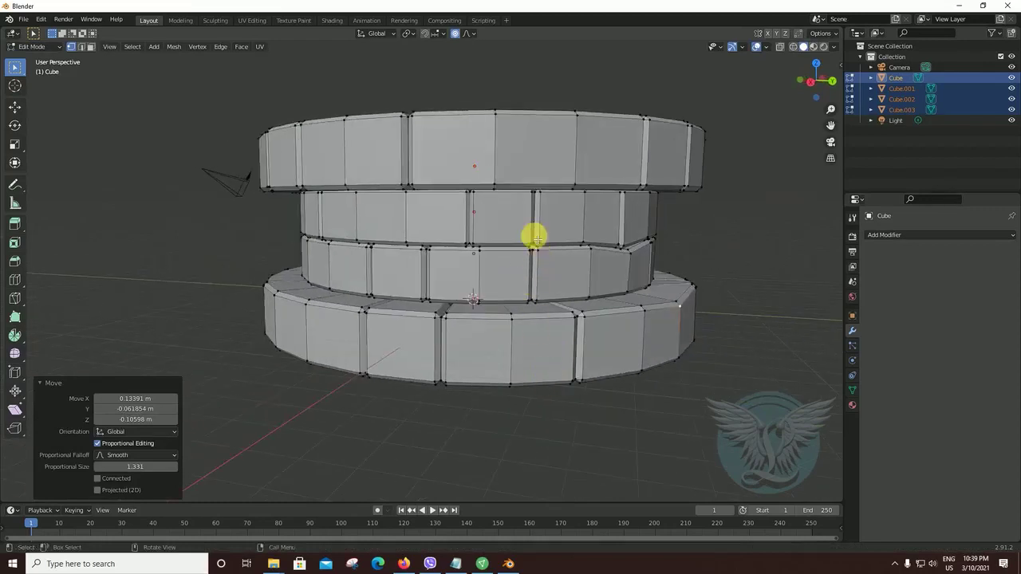
pyautogui.click(498, 187)
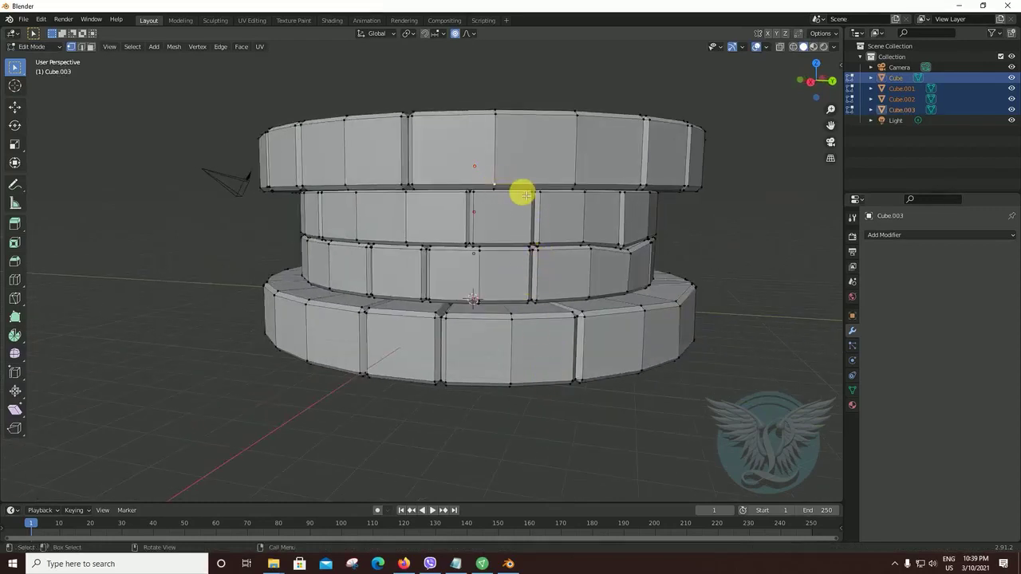
pyautogui.press('g')
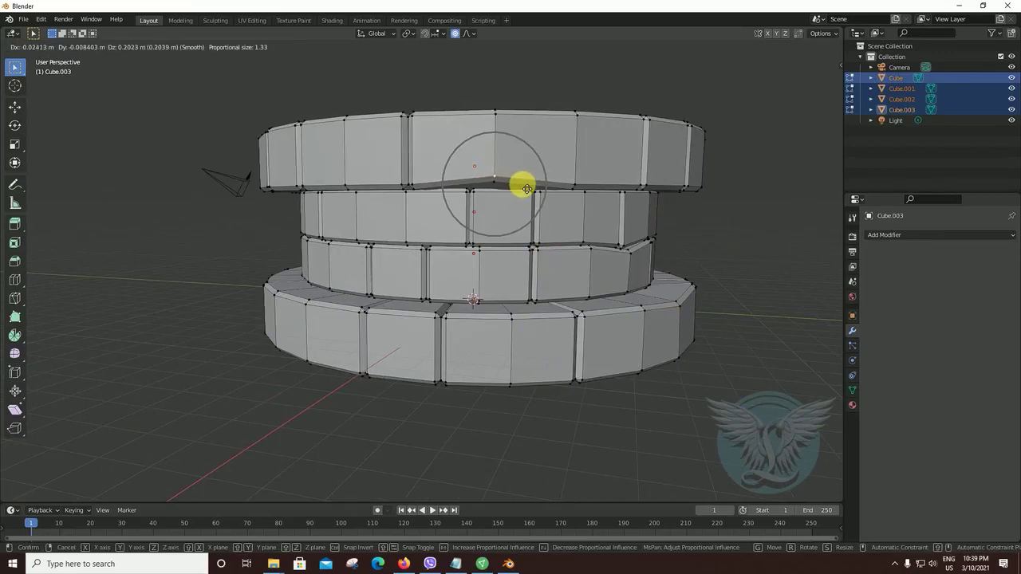
pyautogui.click(526, 189)
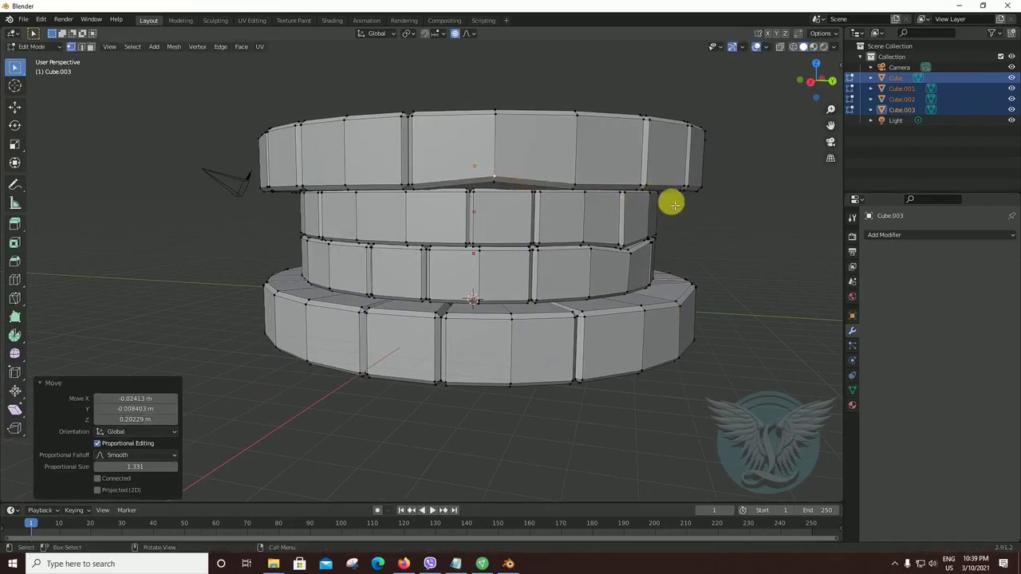
pyautogui.click(466, 243)
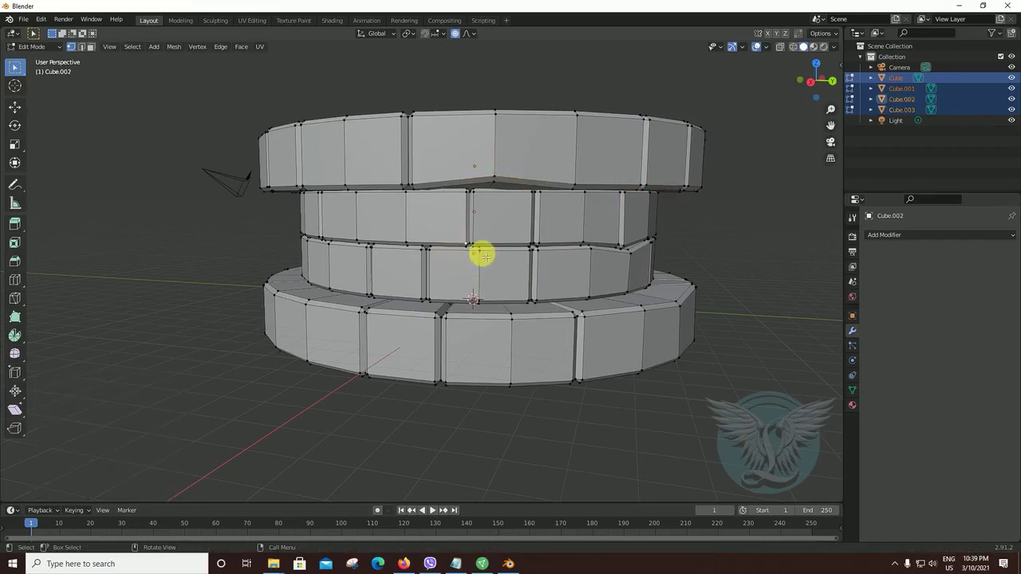
pyautogui.click(471, 248)
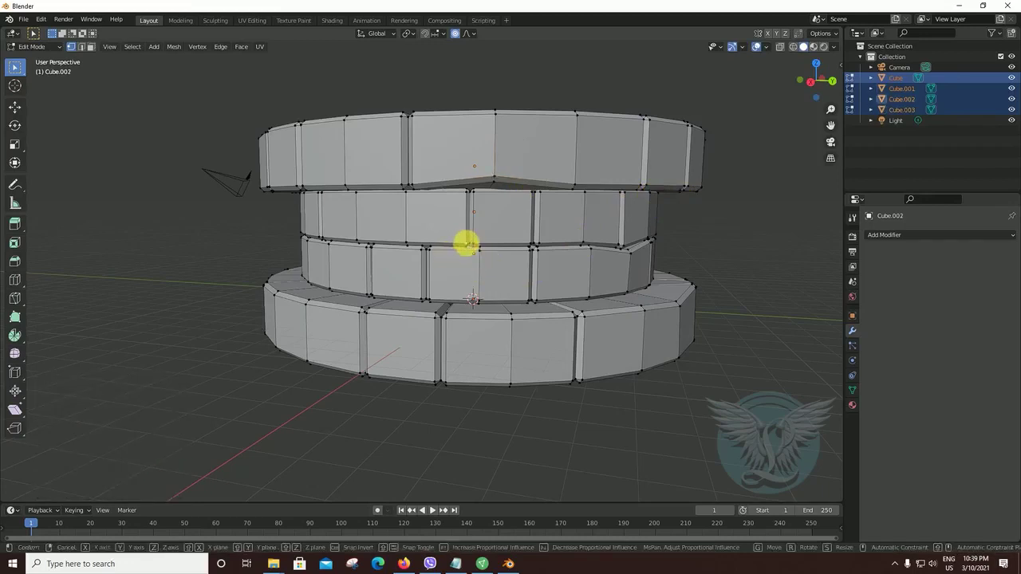
pyautogui.press('g')
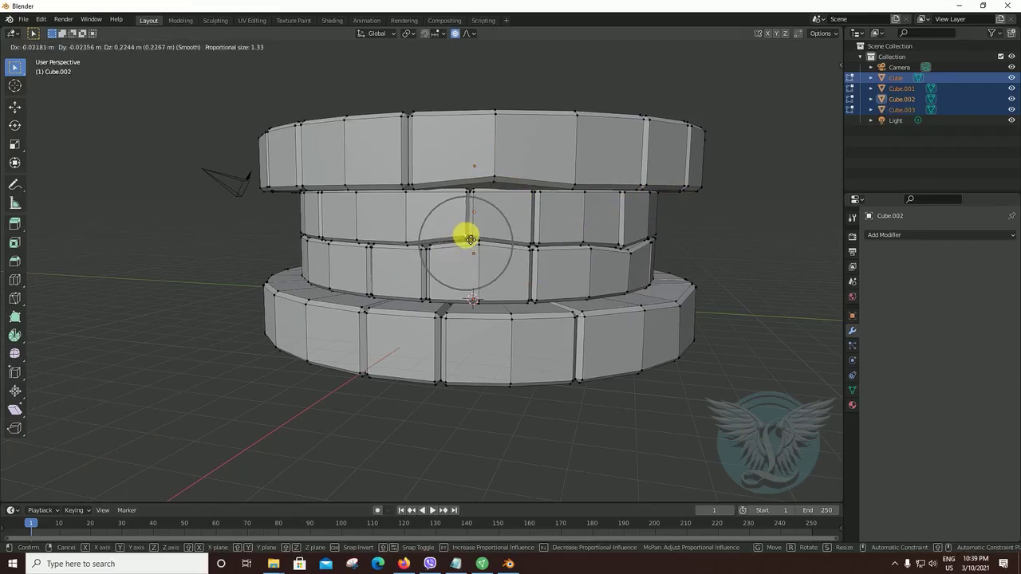
pyautogui.click(471, 240)
# Step: Bend the top ring's rim at two separate vertices
pyautogui.scroll(-3, 523, 302)
pyautogui.moveTo(526, 304)
pyautogui.mouseDown(button='middle')
pyautogui.moveTo(481, 324)
pyautogui.moveTo(575, 311)
pyautogui.moveTo(563, 298)
pyautogui.mouseUp(button='middle')
pyautogui.scroll(2, 563, 299)
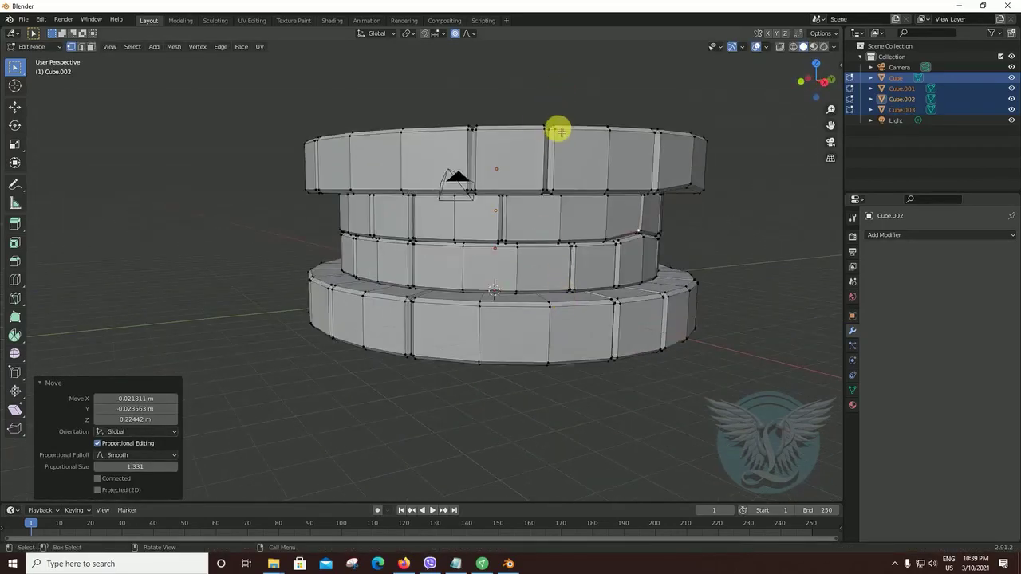
pyautogui.click(613, 132)
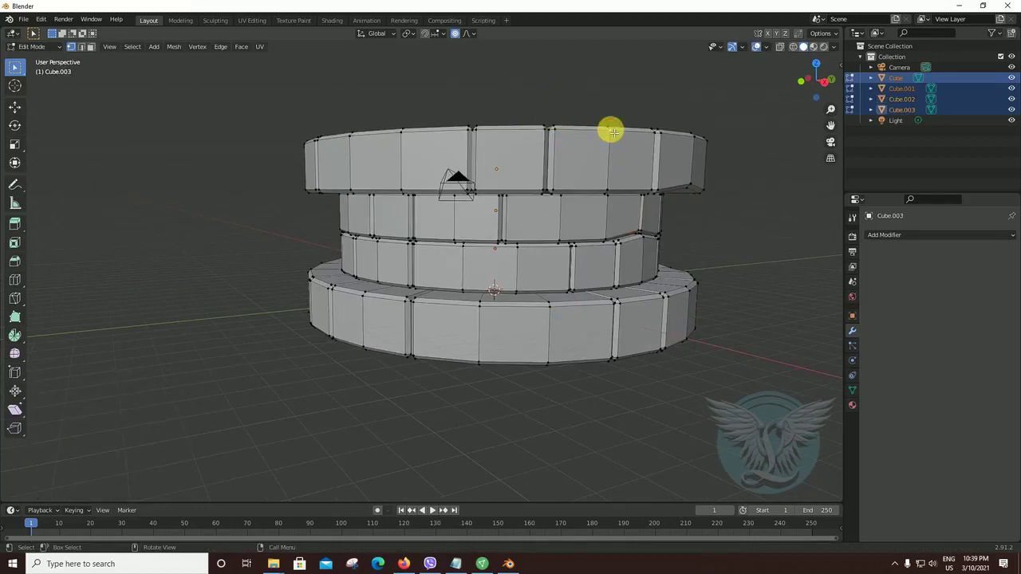
pyautogui.press('g')
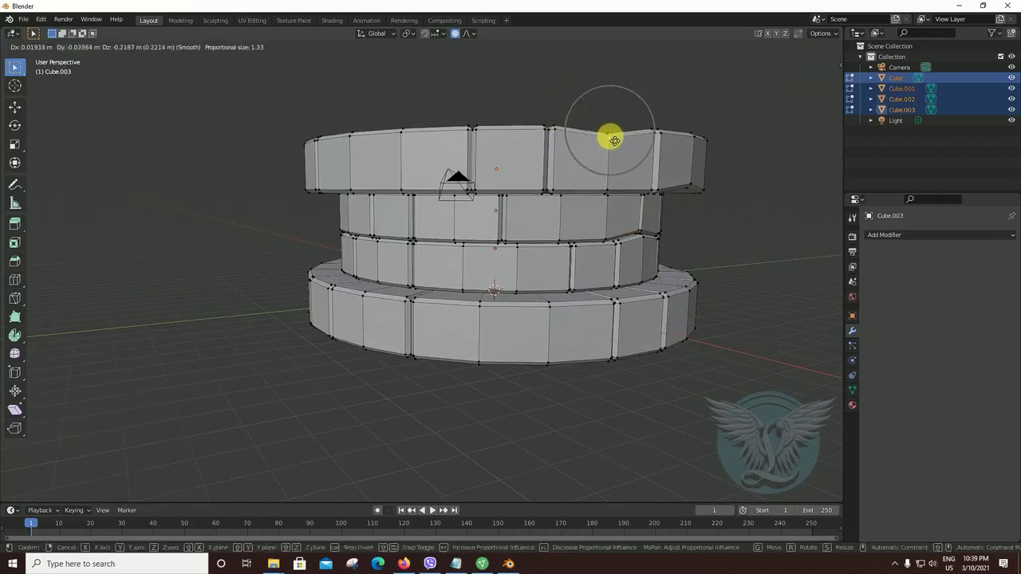
pyautogui.click(614, 140)
pyautogui.click(405, 134)
pyautogui.press('g')
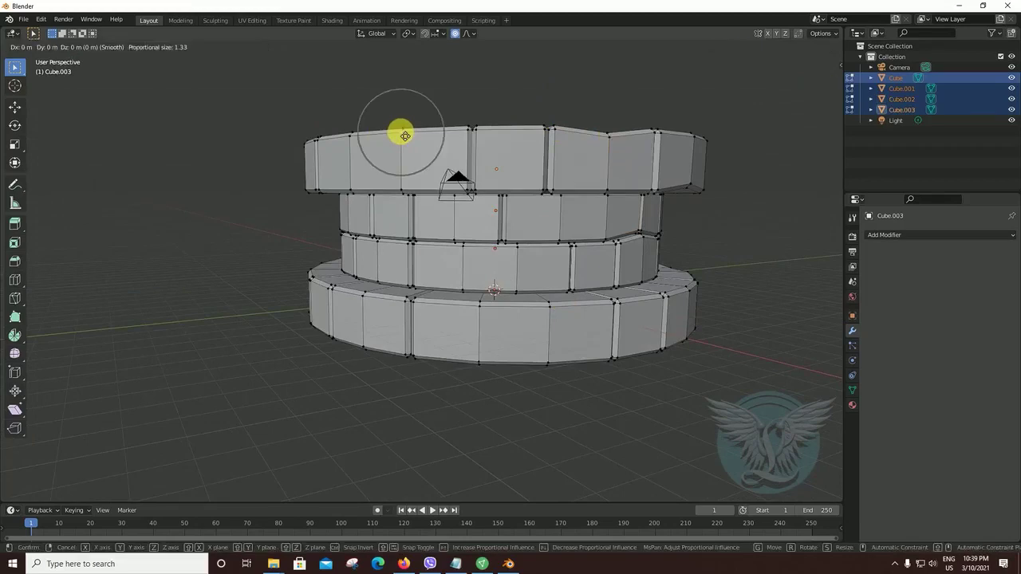
pyautogui.click(406, 129)
# Step: Deform the top ring's front rim with a soft-falloff move
pyautogui.moveTo(499, 215)
pyautogui.mouseDown(button='middle')
pyautogui.moveTo(576, 229)
pyautogui.moveTo(495, 165)
pyautogui.mouseUp(button='middle')
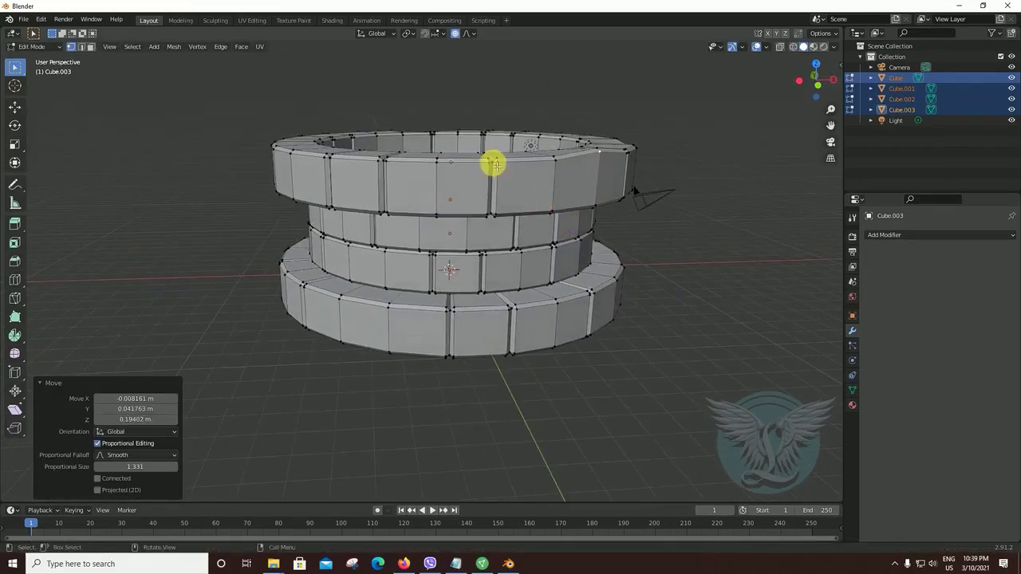
pyautogui.click(497, 163)
pyautogui.press('g')
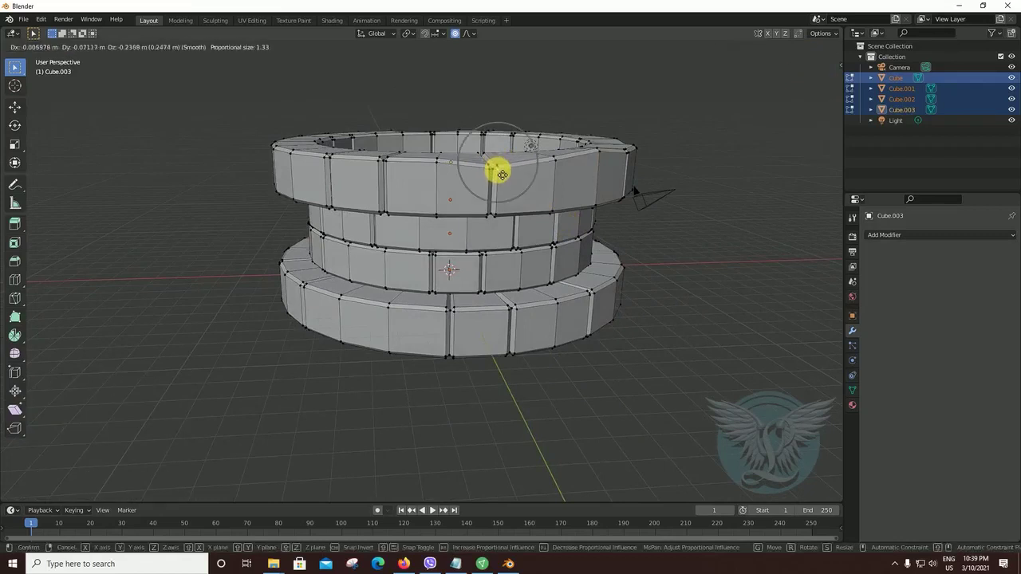
pyautogui.click(498, 170)
# Step: Adjust a middle ring vertex and make the middle rings' joint wavy
pyautogui.moveTo(540, 251)
pyautogui.mouseDown(button='middle')
pyautogui.moveTo(520, 251)
pyautogui.moveTo(547, 289)
pyautogui.moveTo(487, 255)
pyautogui.mouseUp(button='middle')
pyautogui.click(487, 249)
pyautogui.press('g')
pyautogui.click(485, 240)
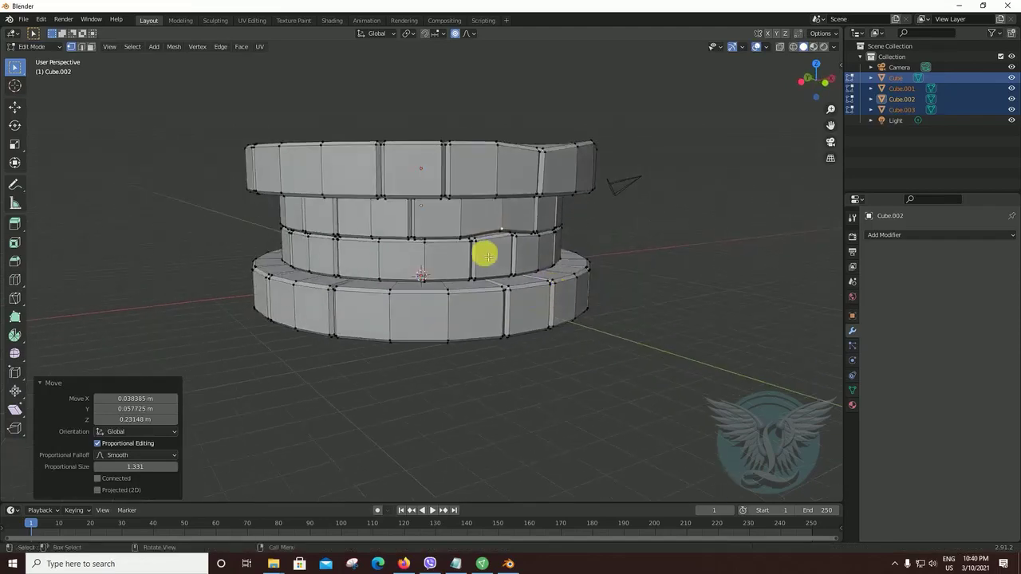
pyautogui.click(412, 239)
pyautogui.press('g')
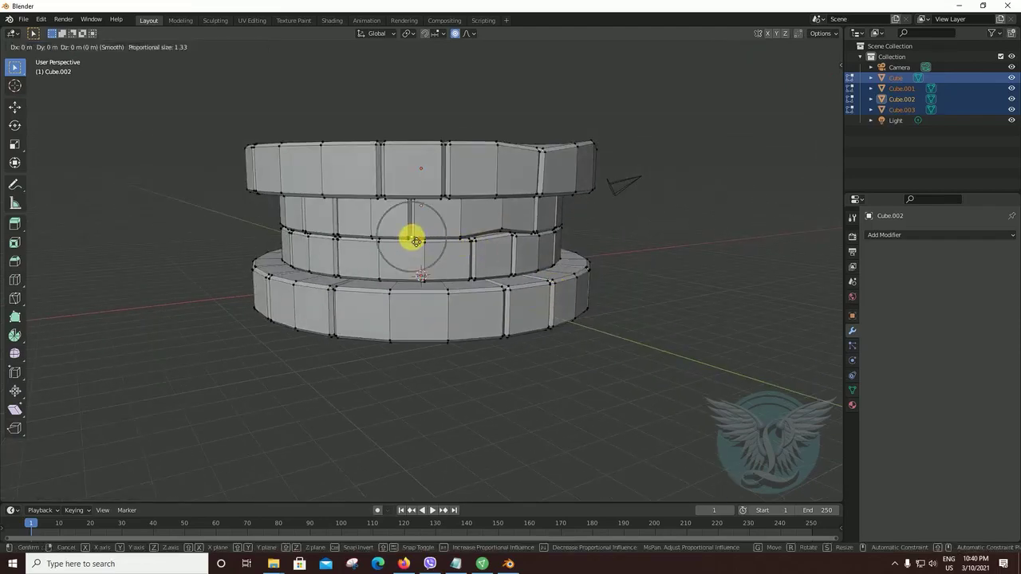
pyautogui.click(415, 239)
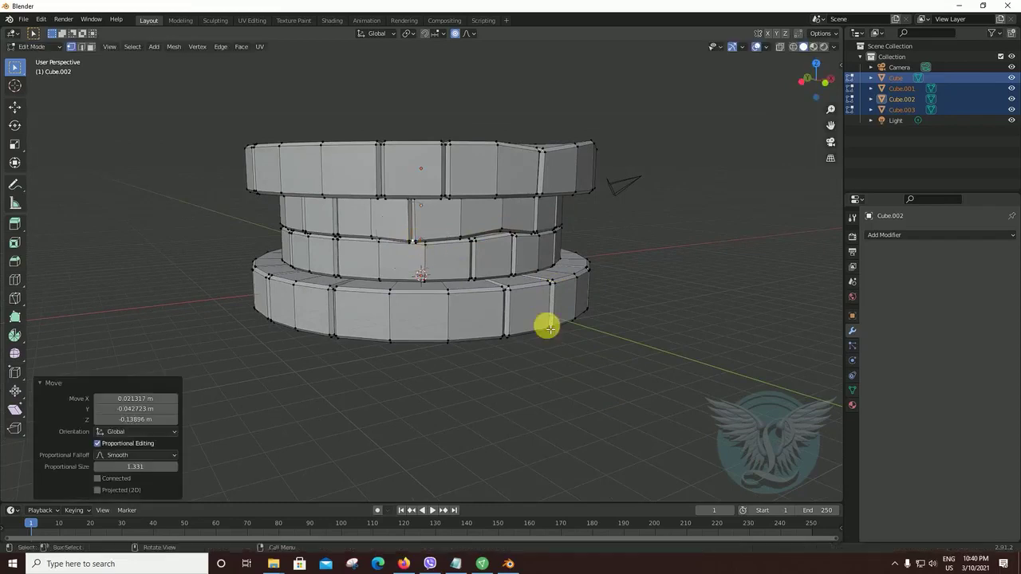
# Step: Move a bottom ring vertex, then push it further down
pyautogui.moveTo(545, 327)
pyautogui.mouseDown(button='middle')
pyautogui.moveTo(526, 303)
pyautogui.moveTo(547, 301)
pyautogui.moveTo(410, 314)
pyautogui.mouseUp(button='middle')
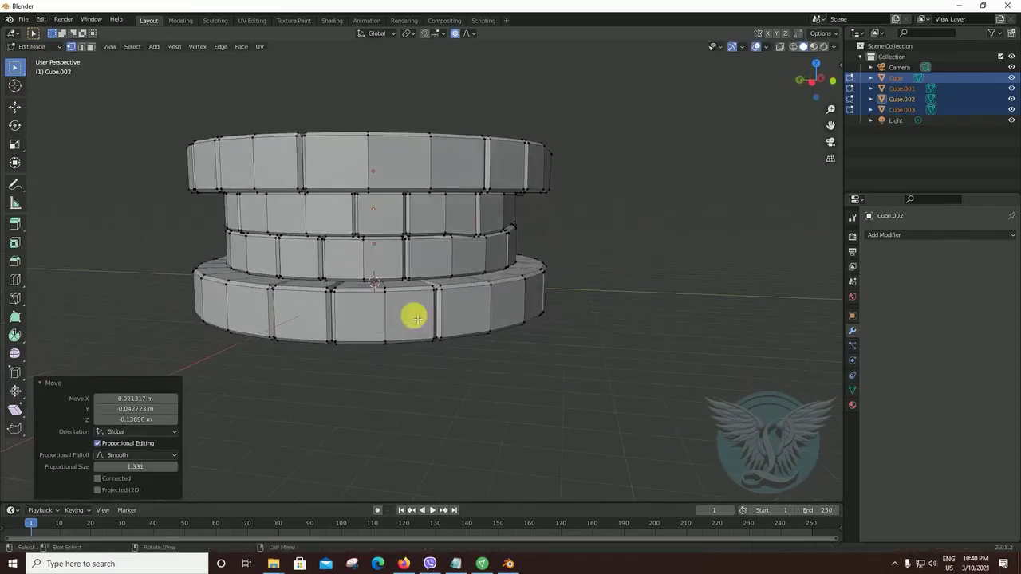
pyautogui.click(435, 337)
pyautogui.press('g')
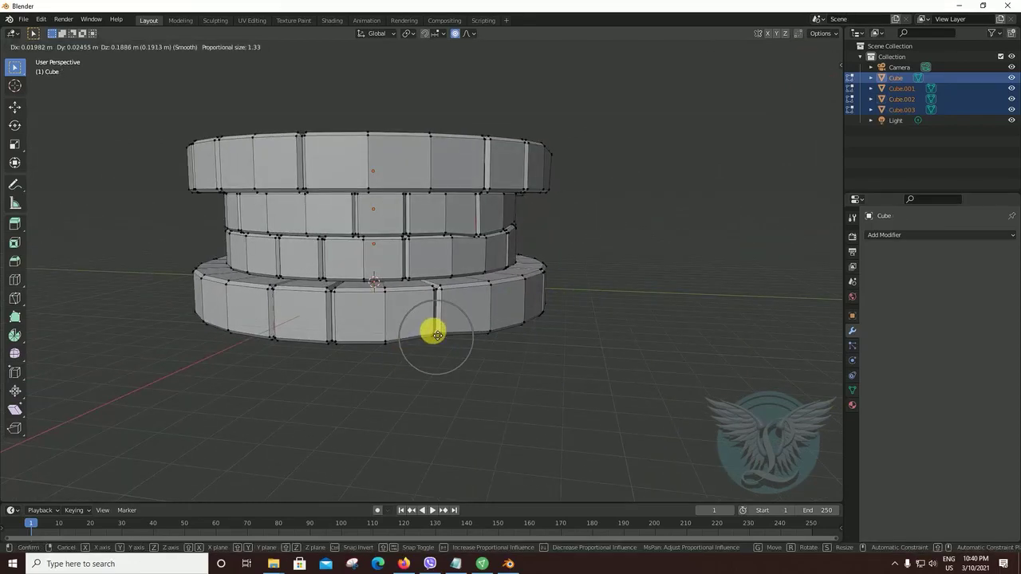
pyautogui.click(434, 331)
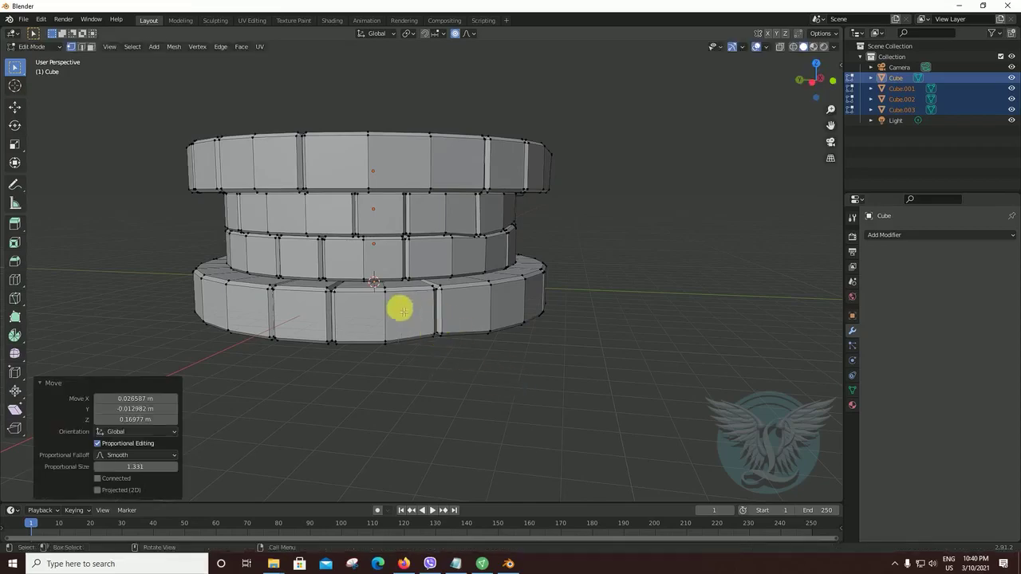
pyautogui.press('g')
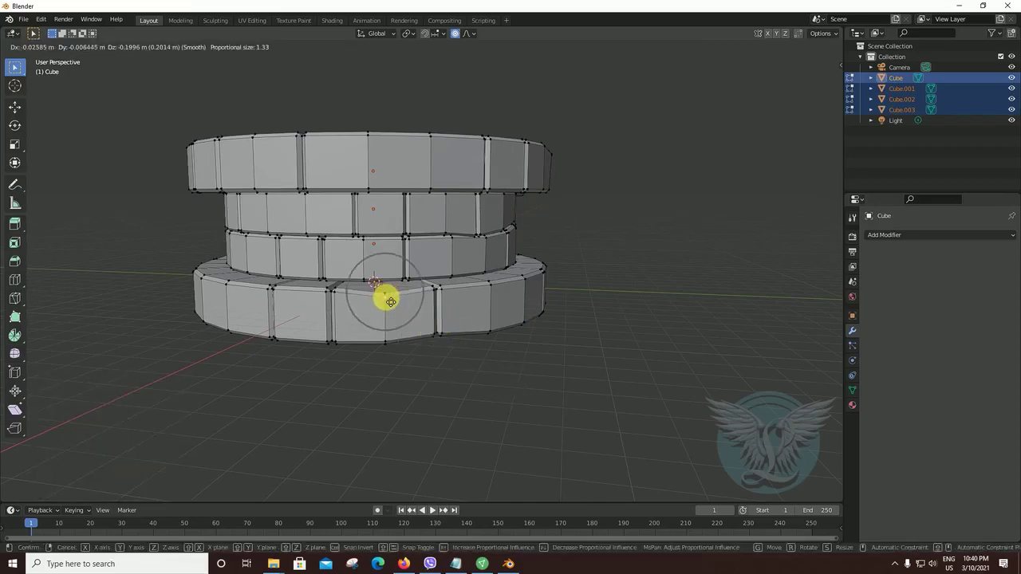
pyautogui.click(485, 363)
# Step: Drag two vertices directly to warp the ring edges
pyautogui.moveTo(484, 363); pyautogui.dragTo(544, 360, button='middle')
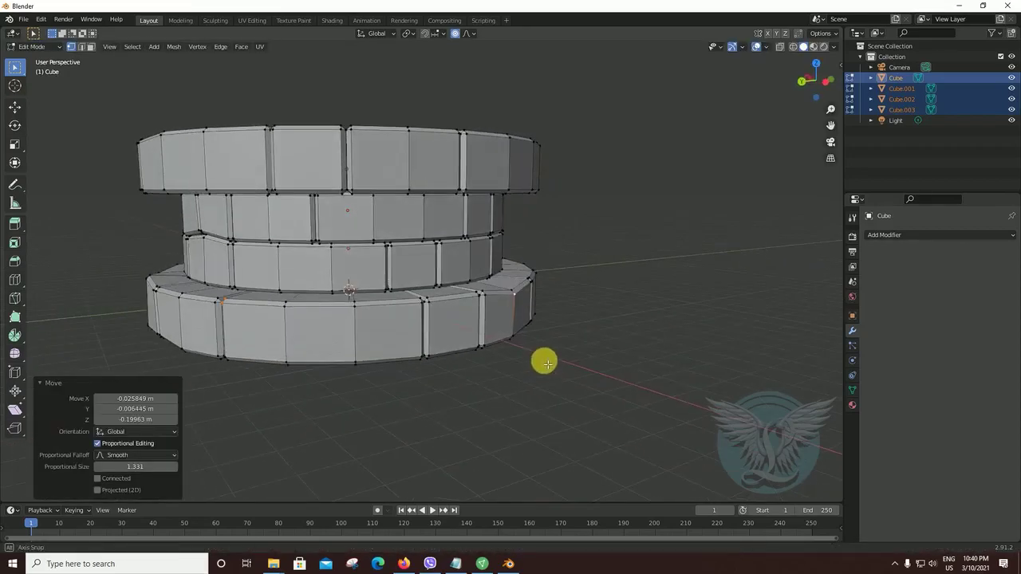
pyautogui.moveTo(357, 307); pyautogui.dragTo(354, 312)
pyautogui.moveTo(410, 342)
pyautogui.mouseDown(button='middle')
pyautogui.moveTo(454, 358)
pyautogui.moveTo(441, 352)
pyautogui.mouseUp(button='middle')
pyautogui.moveTo(452, 368)
pyautogui.mouseDown()
pyautogui.moveTo(460, 370)
pyautogui.moveTo(456, 360)
pyautogui.moveTo(504, 381)
pyautogui.mouseUp()
pyautogui.moveTo(504, 380); pyautogui.dragTo(485, 388, button='middle')
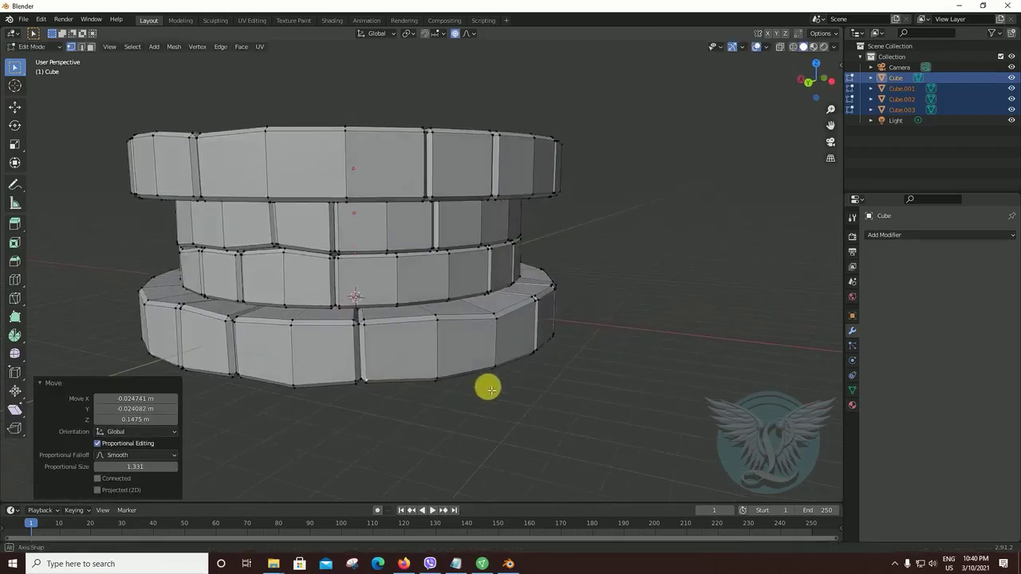
# Step: Change the second ring's top edge and dip the top ring's lower edge
pyautogui.click(388, 206)
pyautogui.press('g')
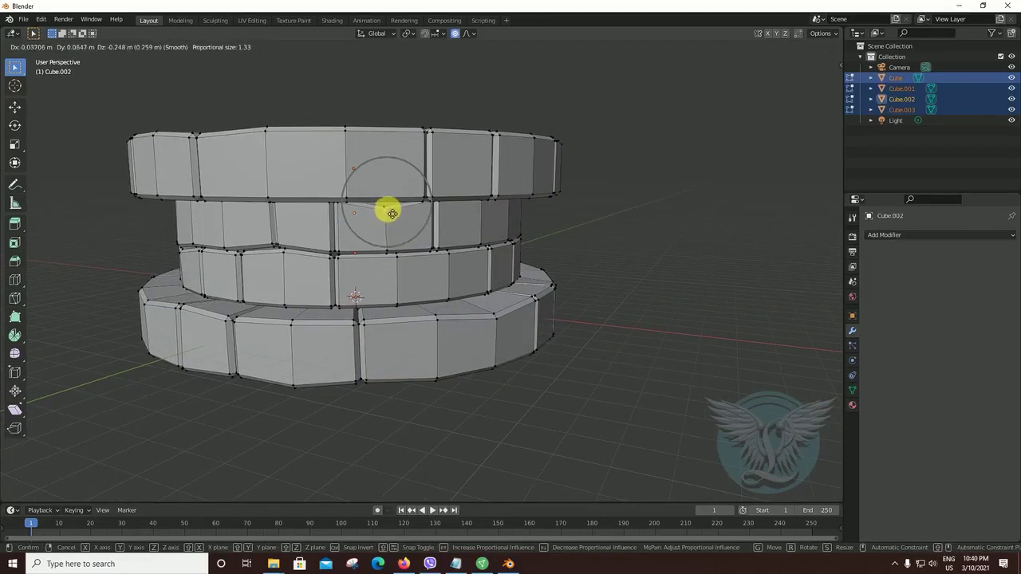
pyautogui.click(390, 212)
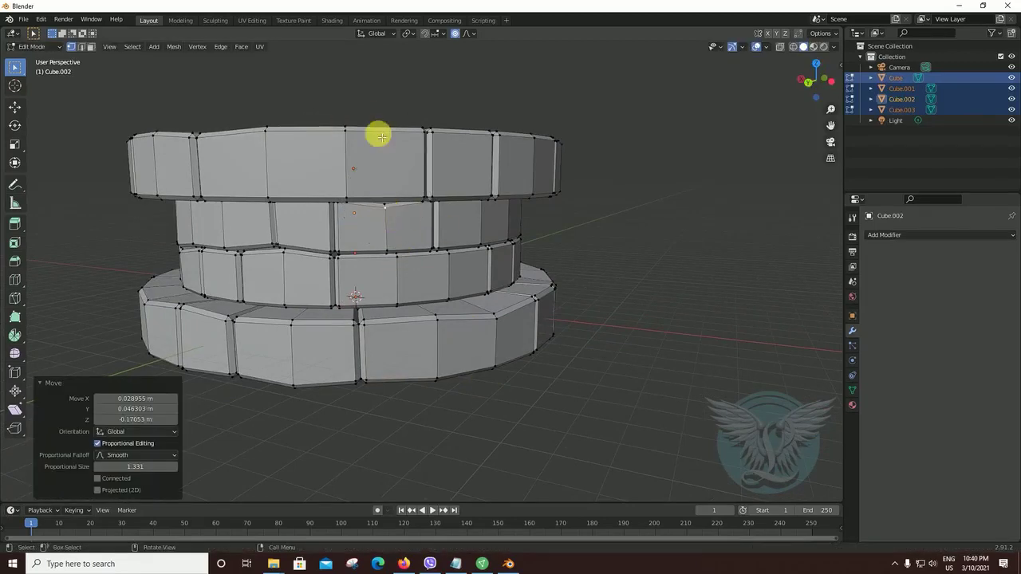
pyautogui.click(346, 192)
pyautogui.press('g')
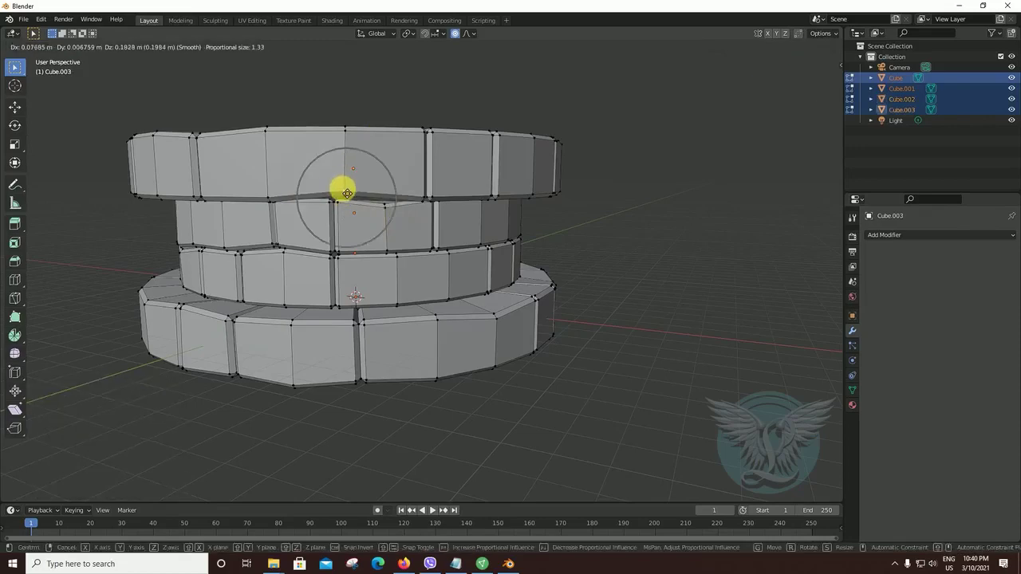
pyautogui.click(376, 262)
# Step: From a view looking down, warp the top ring's left and lower edges
pyautogui.moveTo(375, 262); pyautogui.dragTo(492, 289, button='middle')
pyautogui.scroll(-5, 406, 285)
pyautogui.scroll(3, 492, 290)
pyautogui.scroll(2, 529, 348)
pyautogui.scroll(2, 547, 331)
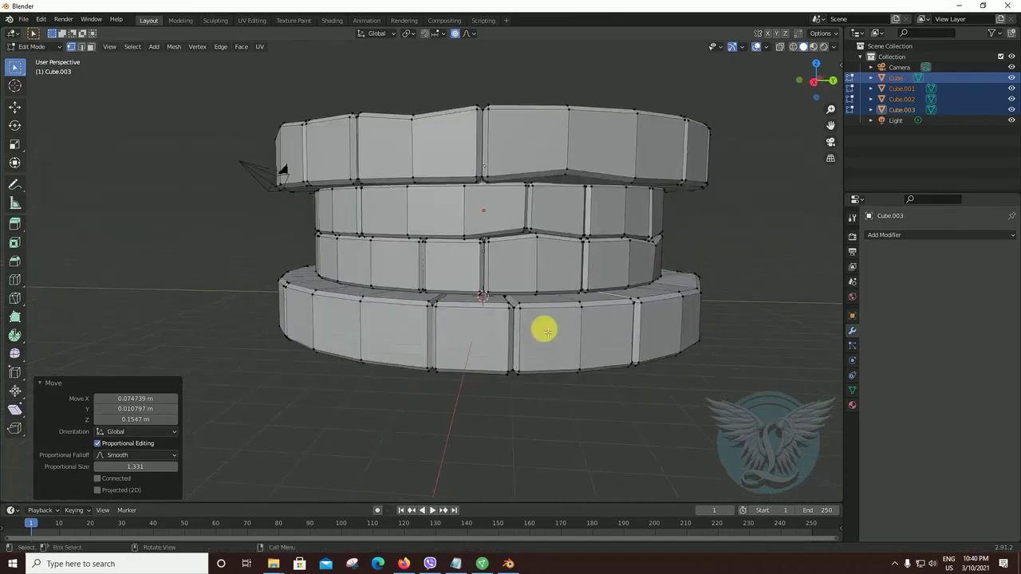
pyautogui.moveTo(546, 331)
pyautogui.mouseDown(button='middle')
pyautogui.moveTo(503, 349)
pyautogui.moveTo(519, 342)
pyautogui.moveTo(457, 164)
pyautogui.mouseUp(button='middle')
pyautogui.scroll(2, 519, 341)
pyautogui.scroll(-1, 523, 341)
pyautogui.scroll(-3, 463, 245)
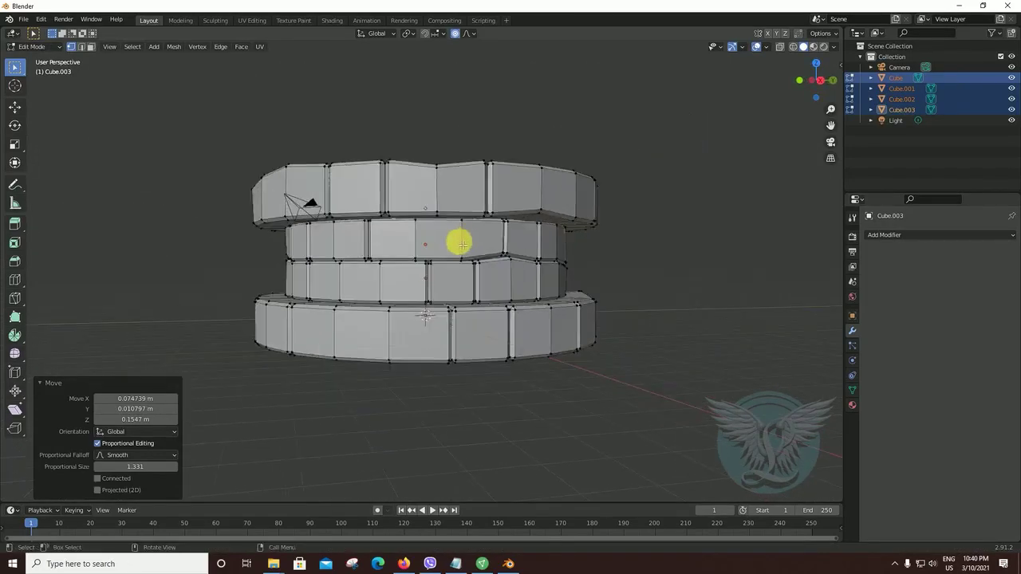
pyautogui.moveTo(462, 245); pyautogui.dragTo(414, 218, button='middle')
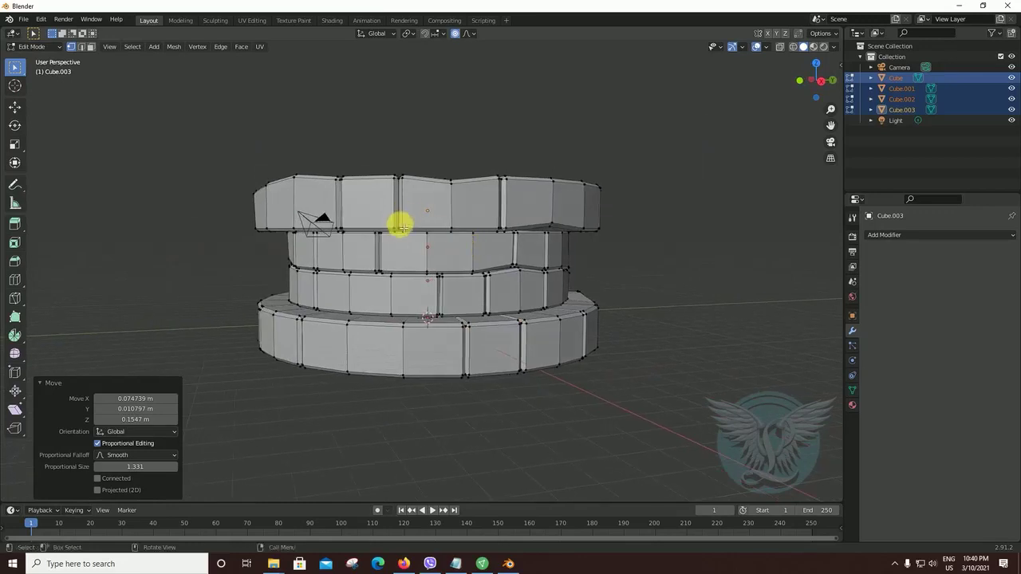
pyautogui.click(295, 230)
pyautogui.press('g')
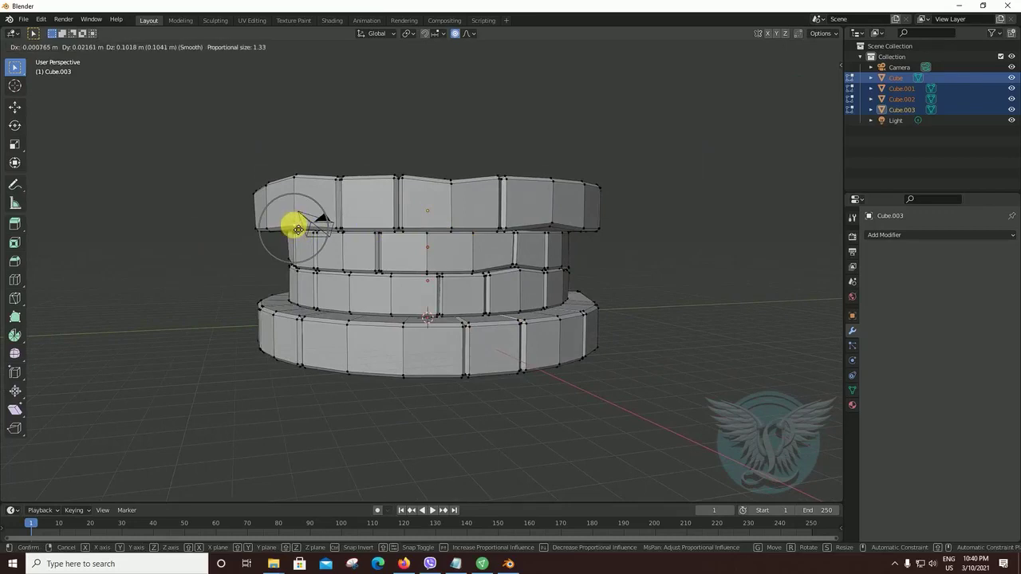
pyautogui.click(294, 225)
pyautogui.press('g')
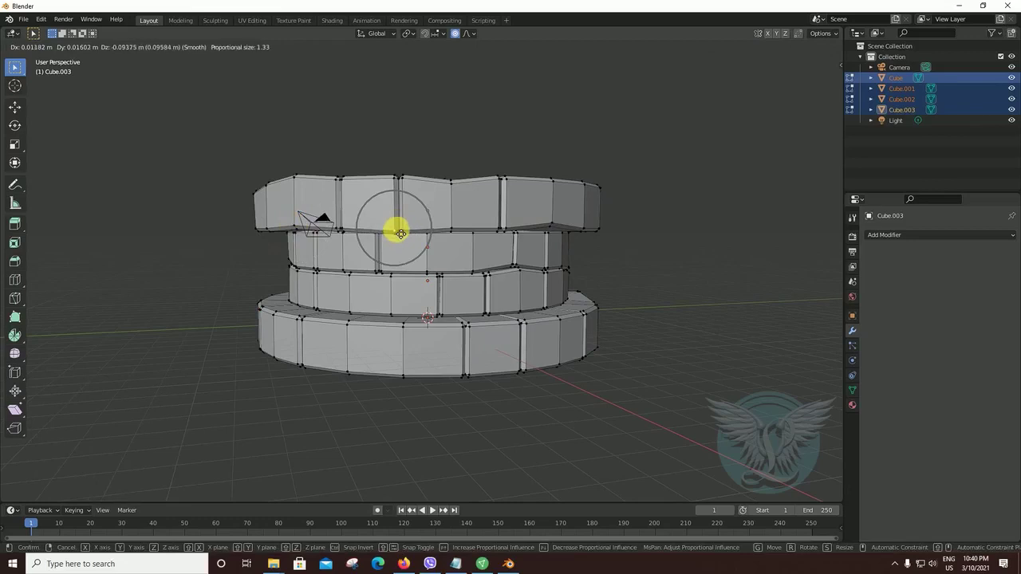
pyautogui.click(400, 233)
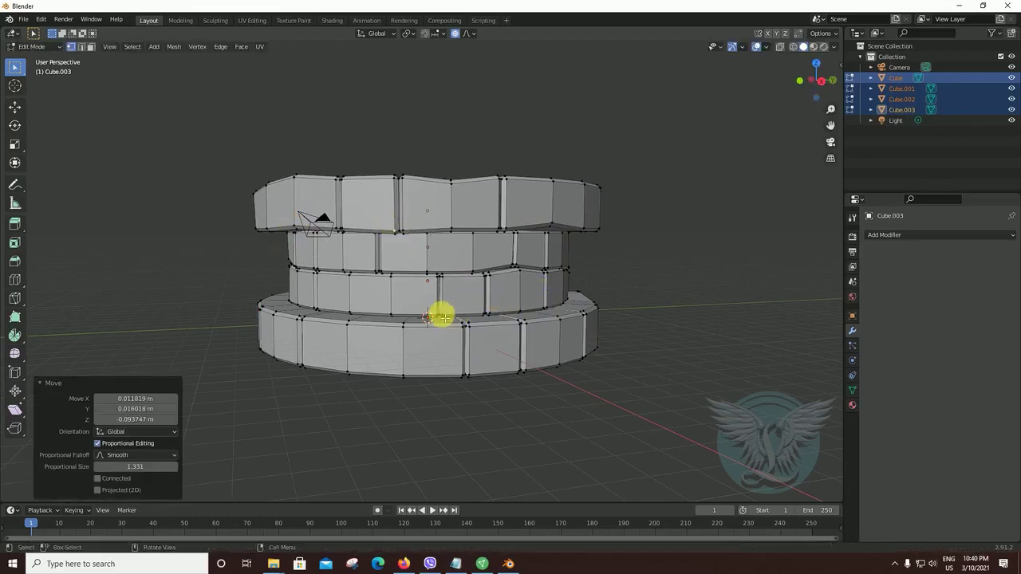
# Step: Bend the bottom ring, lowering a base vertex about 0.242 m with smooth falloff
pyautogui.click(393, 317)
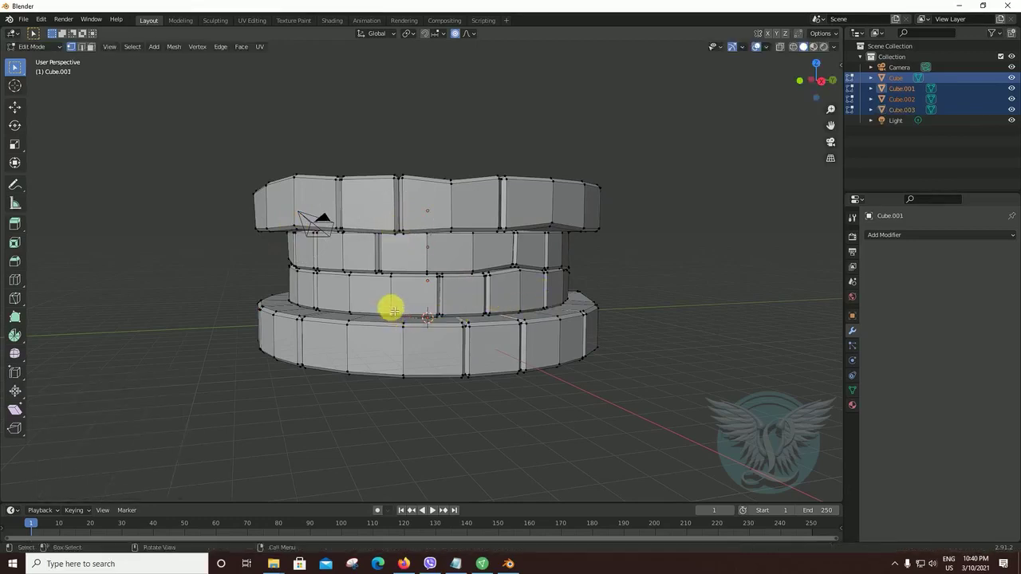
pyautogui.press('g')
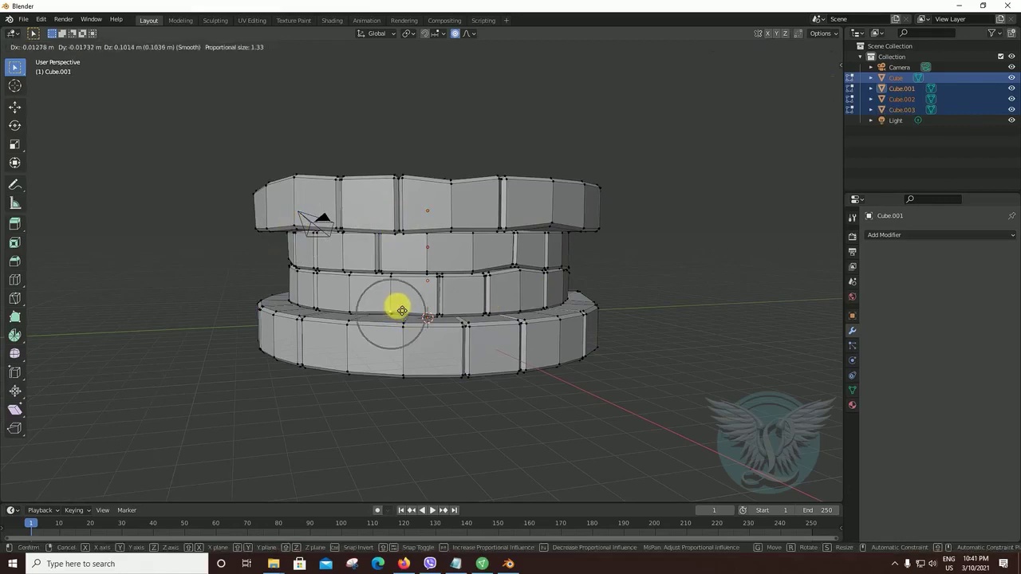
pyautogui.click(401, 309)
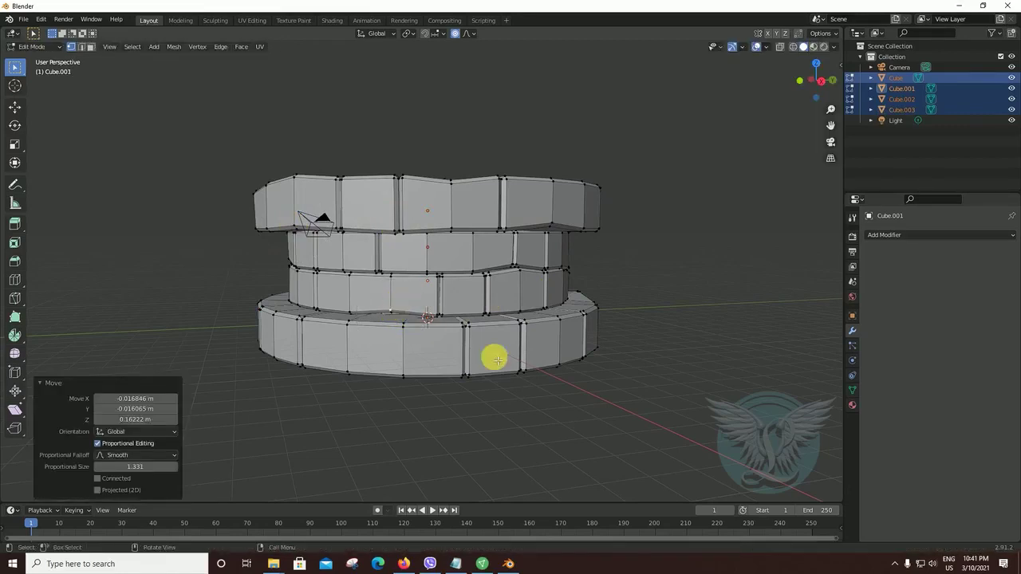
pyautogui.moveTo(490, 353); pyautogui.dragTo(533, 357, button='middle')
pyautogui.scroll(2, 574, 361)
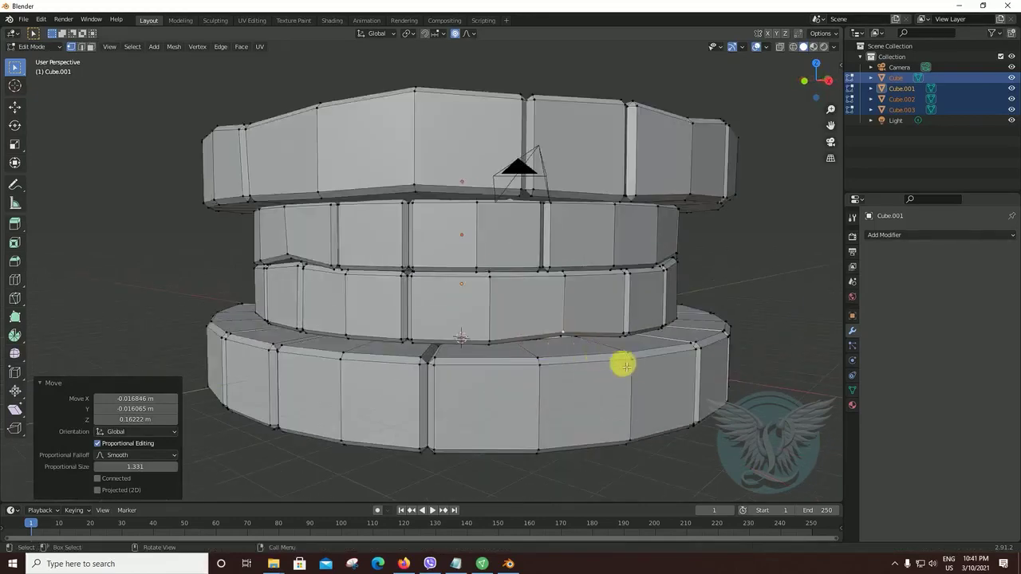
pyautogui.scroll(-1, 619, 367)
pyautogui.click(511, 343)
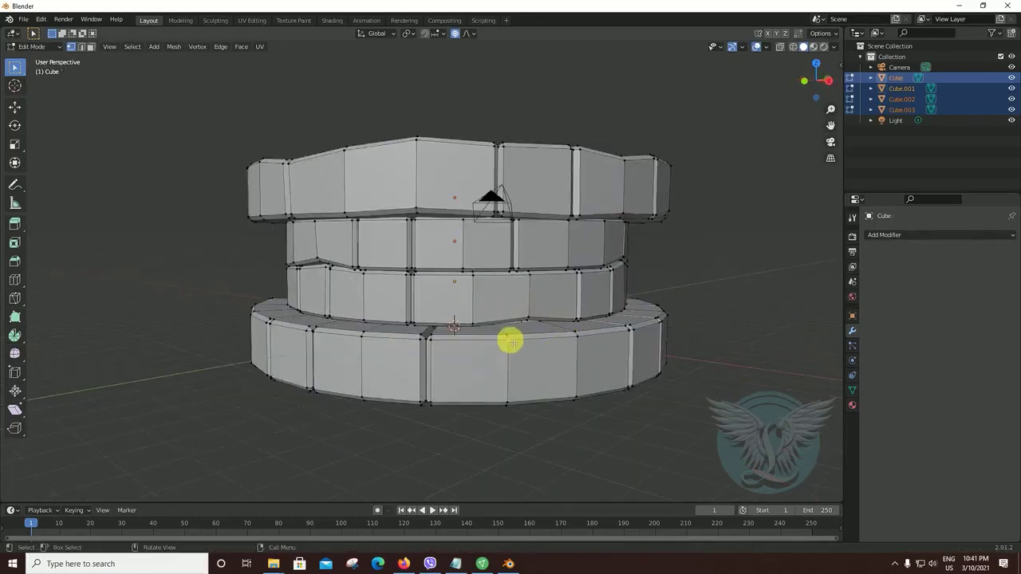
pyautogui.press('g')
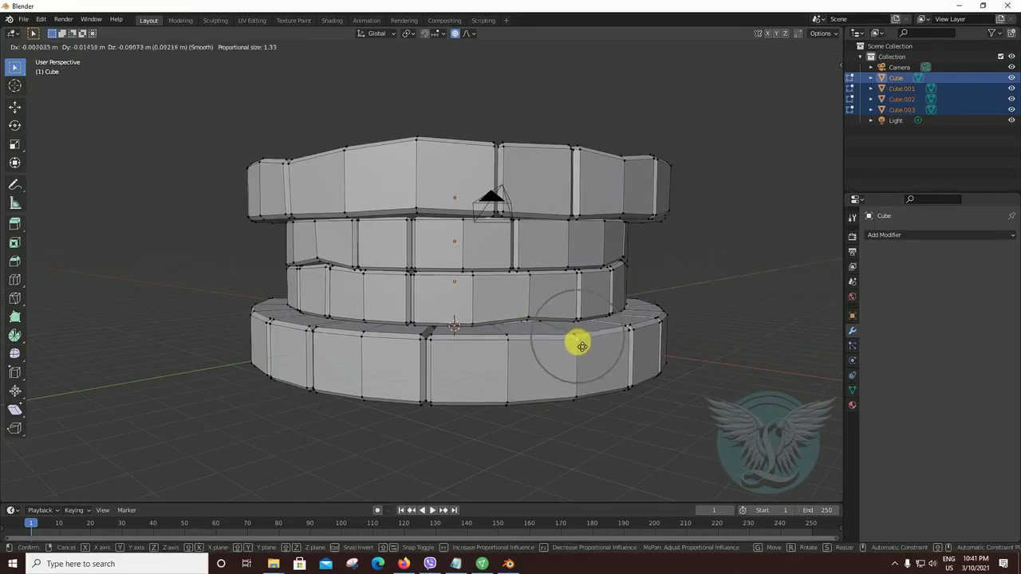
pyautogui.click(579, 348)
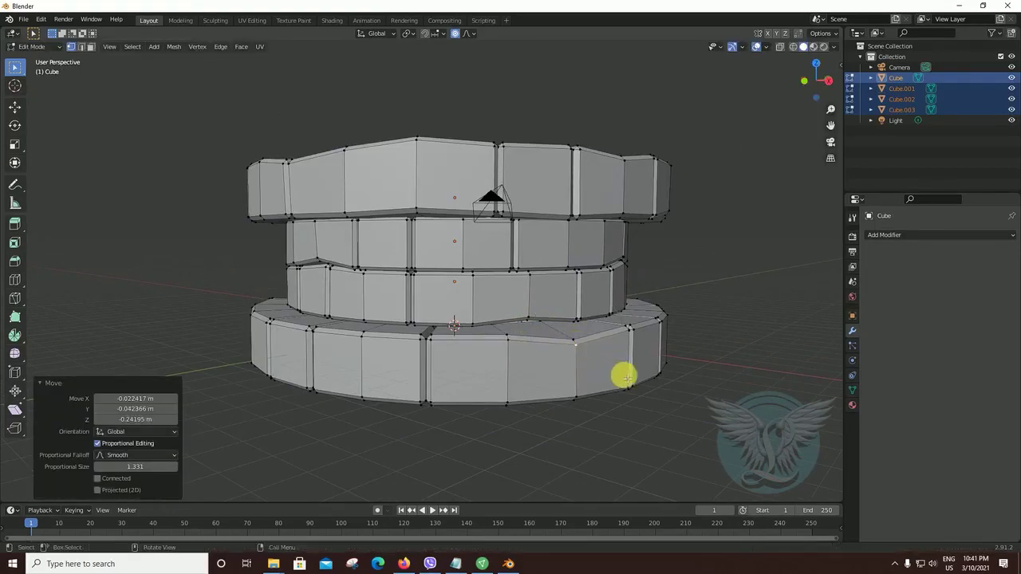
pyautogui.moveTo(619, 372)
pyautogui.mouseDown(button='middle')
pyautogui.moveTo(555, 356)
pyautogui.moveTo(640, 346)
pyautogui.moveTo(671, 355)
pyautogui.mouseUp(button='middle')
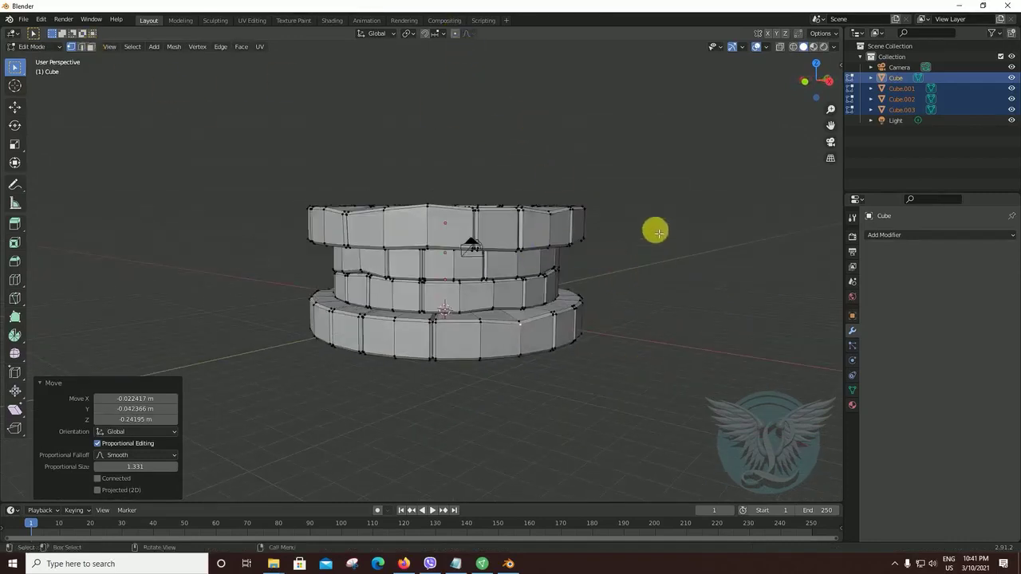
# Step: Deselect everything, then box-select the ring pieces in Edit Mode
pyautogui.press('Tab')
pyautogui.moveTo(623, 307)
pyautogui.mouseDown(button='middle')
pyautogui.moveTo(641, 309)
pyautogui.moveTo(540, 321)
pyautogui.moveTo(553, 342)
pyautogui.moveTo(611, 333)
pyautogui.moveTo(484, 338)
pyautogui.moveTo(588, 344)
pyautogui.moveTo(512, 333)
pyautogui.moveTo(521, 324)
pyautogui.mouseUp(button='middle')
pyautogui.hotkey('alt', 'a')
pyautogui.scroll(2, 558, 335)
pyautogui.scroll(2, 507, 333)
pyautogui.scroll(-2, 520, 326)
pyautogui.scroll(-2, 510, 329)
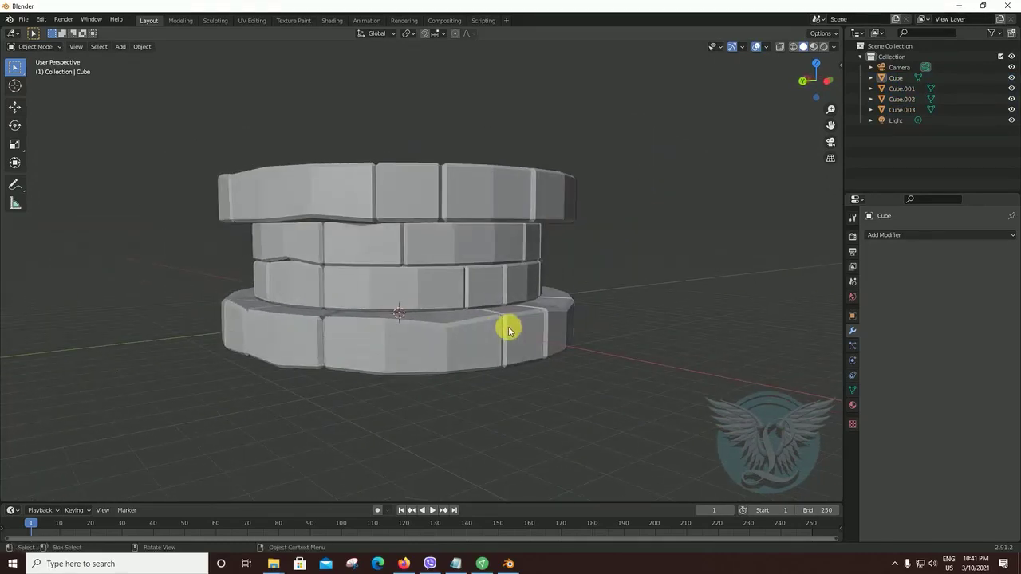
pyautogui.press('Tab')
pyautogui.press('Tab')
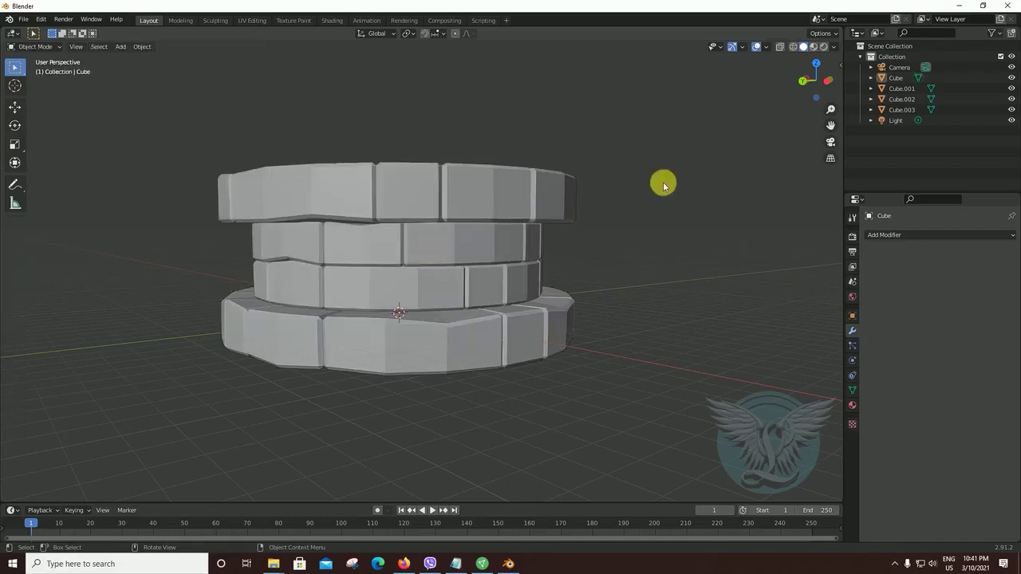
pyautogui.moveTo(618, 376)
pyautogui.mouseDown(button='middle')
pyautogui.moveTo(537, 378)
pyautogui.moveTo(567, 385)
pyautogui.mouseUp(button='middle')
pyautogui.moveTo(588, 152); pyautogui.dragTo(488, 389)
pyautogui.press('Tab')
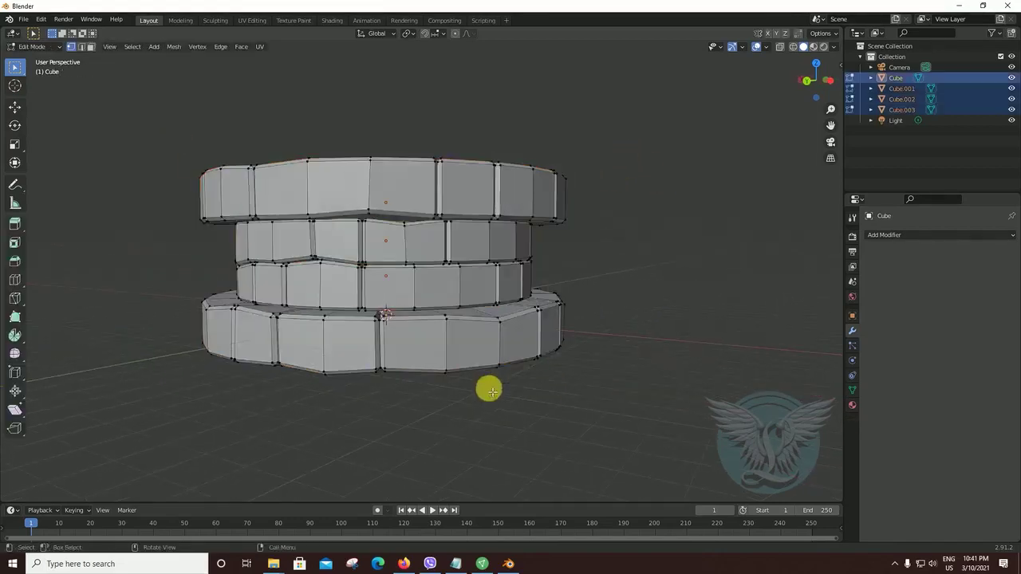
# Step: Warp the lower ring with a proportional move, return to Object Mode and deselect
pyautogui.moveTo(502, 319); pyautogui.dragTo(413, 325, button='middle')
pyautogui.scroll(1, 440, 321)
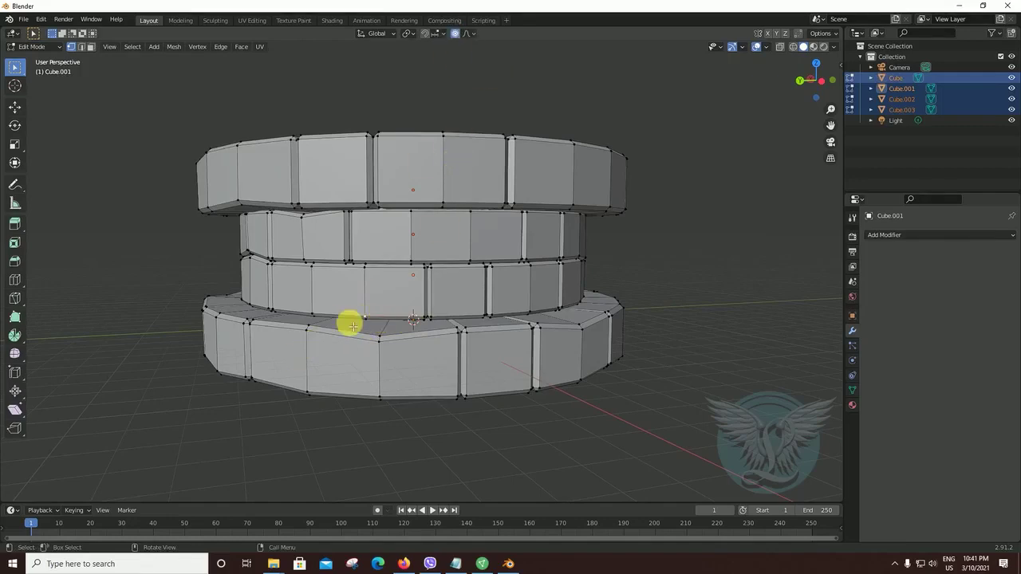
pyautogui.press('g')
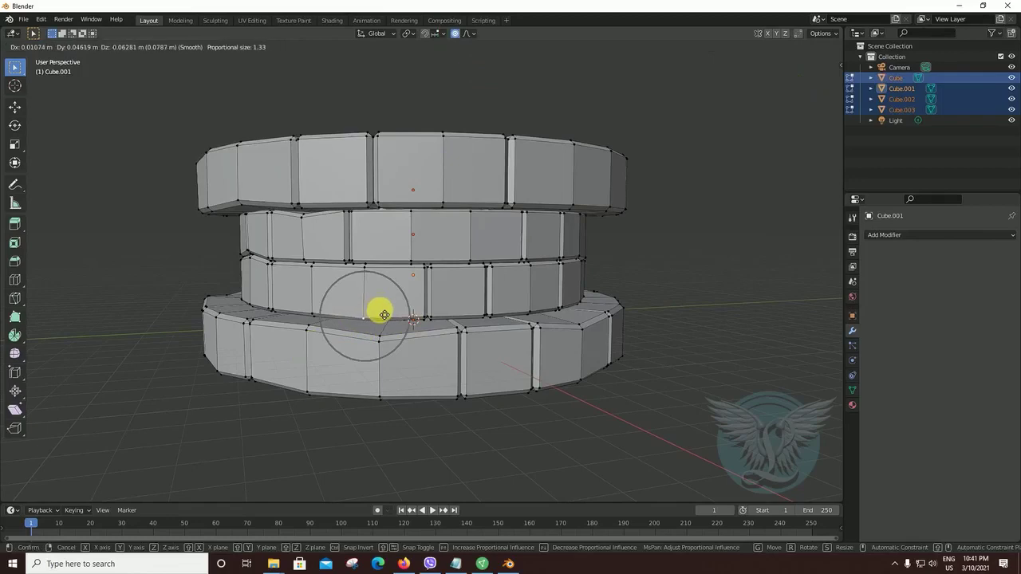
pyautogui.click(412, 333)
pyautogui.moveTo(413, 333)
pyautogui.mouseDown(button='middle')
pyautogui.moveTo(436, 356)
pyautogui.moveTo(563, 296)
pyautogui.mouseUp(button='middle')
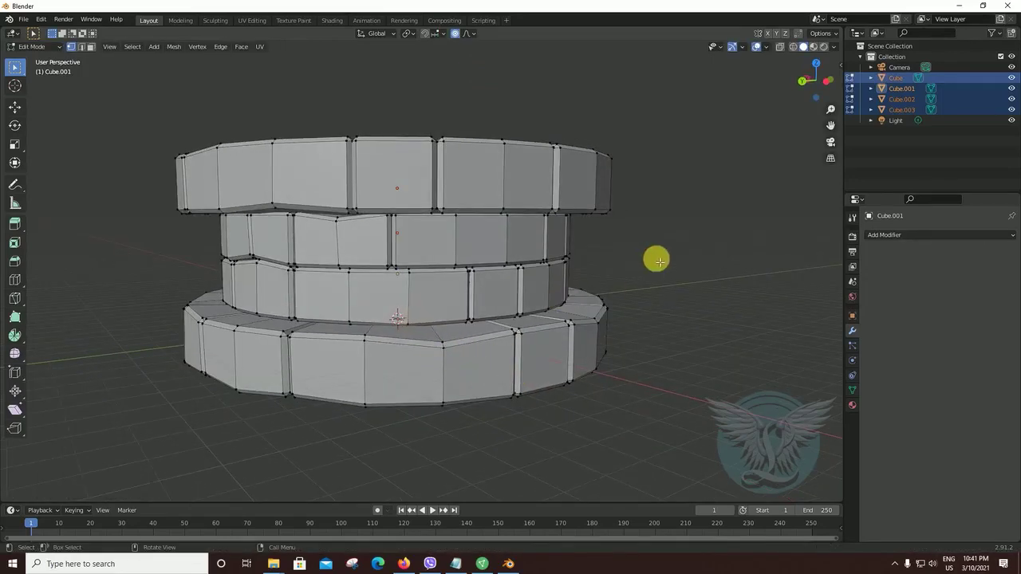
pyautogui.press('Tab')
pyautogui.click(661, 226)
# Step: Orbit around the well to inspect the warped courses from side and top angles
pyautogui.moveTo(661, 225)
pyautogui.mouseDown(button='middle')
pyautogui.moveTo(644, 274)
pyautogui.moveTo(590, 244)
pyautogui.moveTo(582, 289)
pyautogui.moveTo(667, 304)
pyautogui.moveTo(679, 333)
pyautogui.moveTo(627, 304)
pyautogui.moveTo(654, 312)
pyautogui.moveTo(640, 332)
pyautogui.moveTo(647, 323)
pyautogui.moveTo(592, 312)
pyautogui.moveTo(591, 328)
pyautogui.moveTo(647, 319)
pyautogui.moveTo(693, 181)
pyautogui.mouseUp(button='middle')
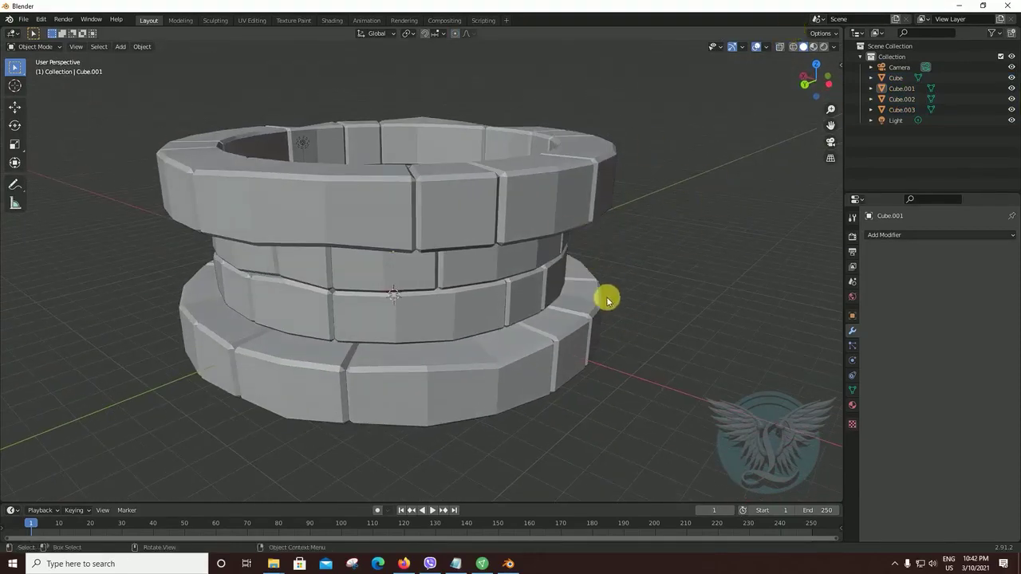
pyautogui.moveTo(606, 301)
pyautogui.mouseDown(button='middle')
pyautogui.moveTo(617, 287)
pyautogui.moveTo(606, 294)
pyautogui.moveTo(643, 293)
pyautogui.moveTo(604, 322)
pyautogui.moveTo(547, 315)
pyautogui.moveTo(566, 319)
pyautogui.mouseUp(button='middle')
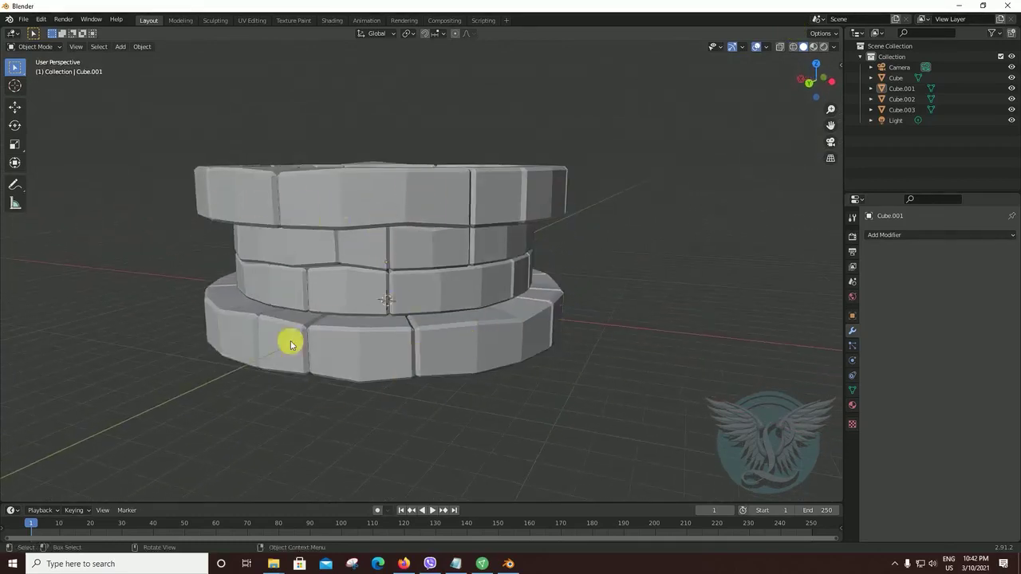
pyautogui.scroll(2, 547, 326)
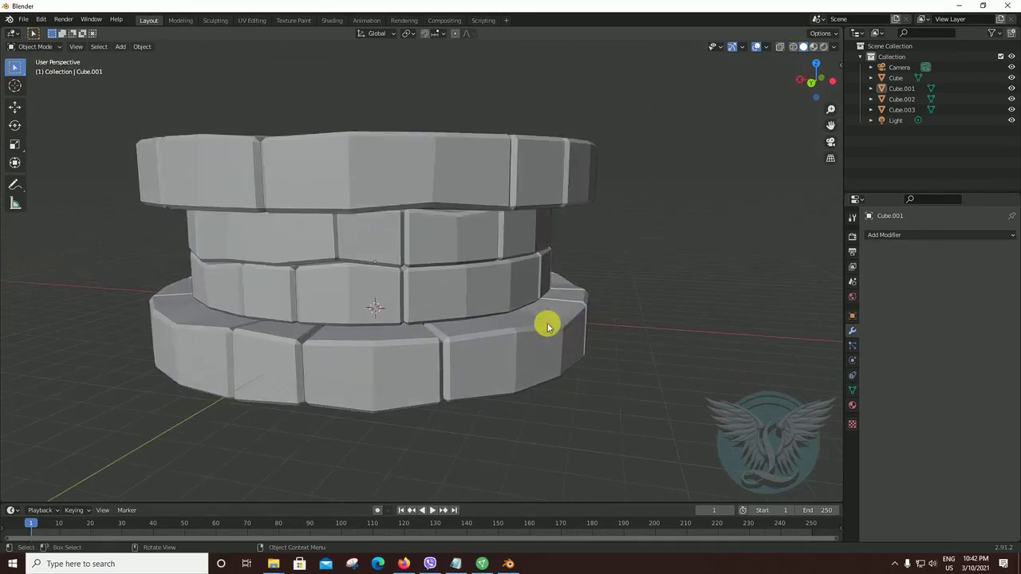
pyautogui.scroll(-1, 547, 325)
pyautogui.moveTo(545, 324)
pyautogui.mouseDown(button='middle')
pyautogui.moveTo(551, 330)
pyautogui.moveTo(536, 341)
pyautogui.moveTo(519, 337)
pyautogui.moveTo(562, 326)
pyautogui.mouseUp(button='middle')
pyautogui.scroll(1, 527, 337)
pyautogui.scroll(-1, 545, 219)
pyautogui.moveTo(545, 218)
pyautogui.mouseDown(button='middle')
pyautogui.moveTo(550, 297)
pyautogui.moveTo(593, 289)
pyautogui.mouseUp(button='middle')
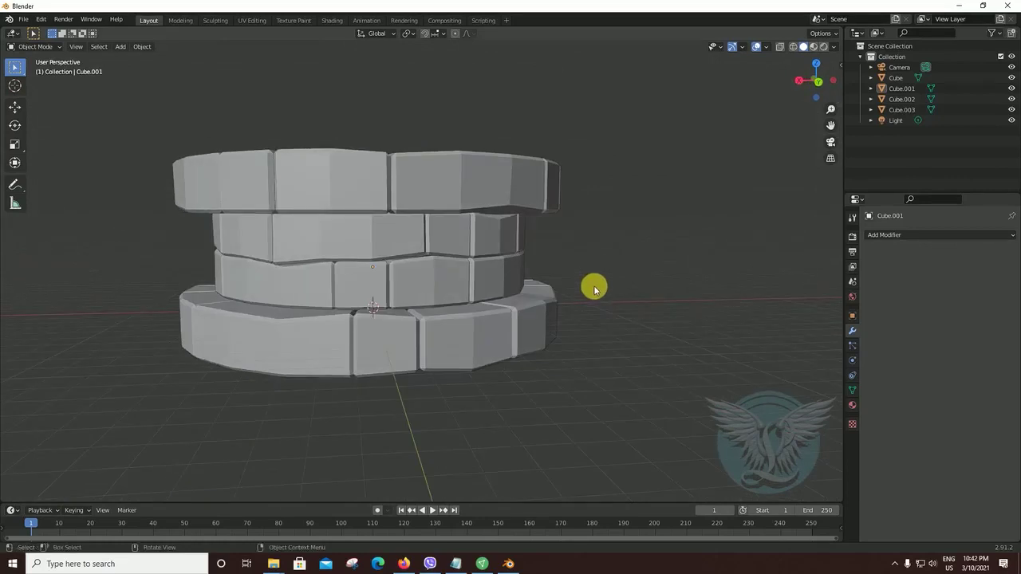
pyautogui.moveTo(580, 359); pyautogui.dragTo(557, 357, button='middle')
# Step: Box-select all four stone-ring objects together
pyautogui.moveTo(599, 132); pyautogui.dragTo(440, 399)
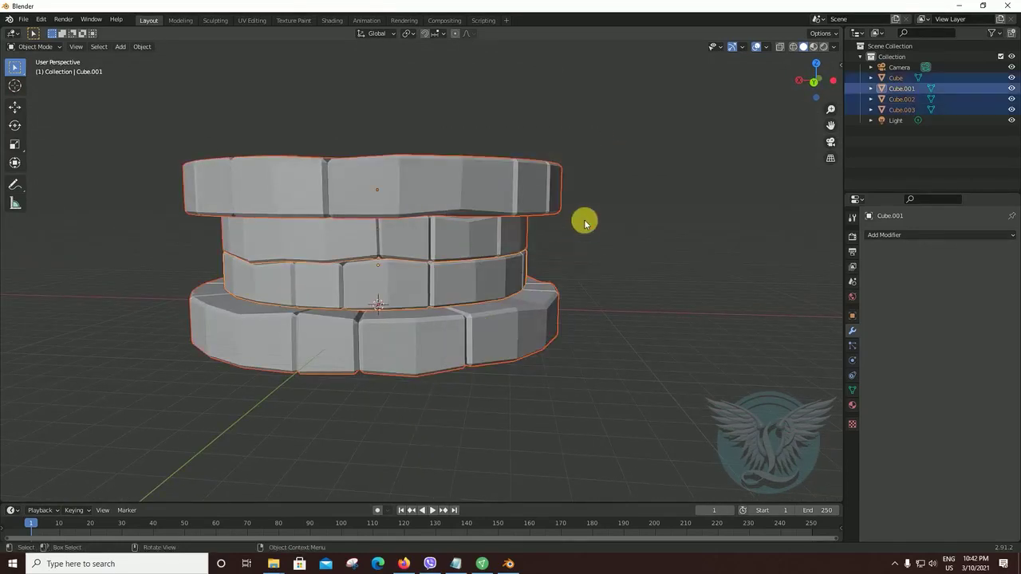
pyautogui.click(590, 162)
pyautogui.moveTo(593, 146); pyautogui.dragTo(471, 386)
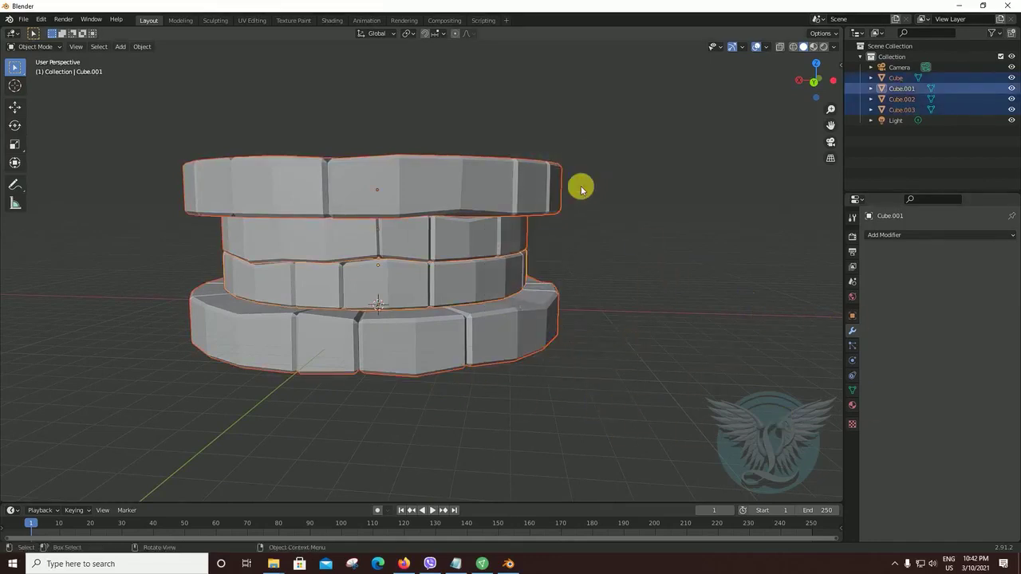
pyautogui.click(599, 162)
pyautogui.moveTo(606, 151); pyautogui.dragTo(485, 373)
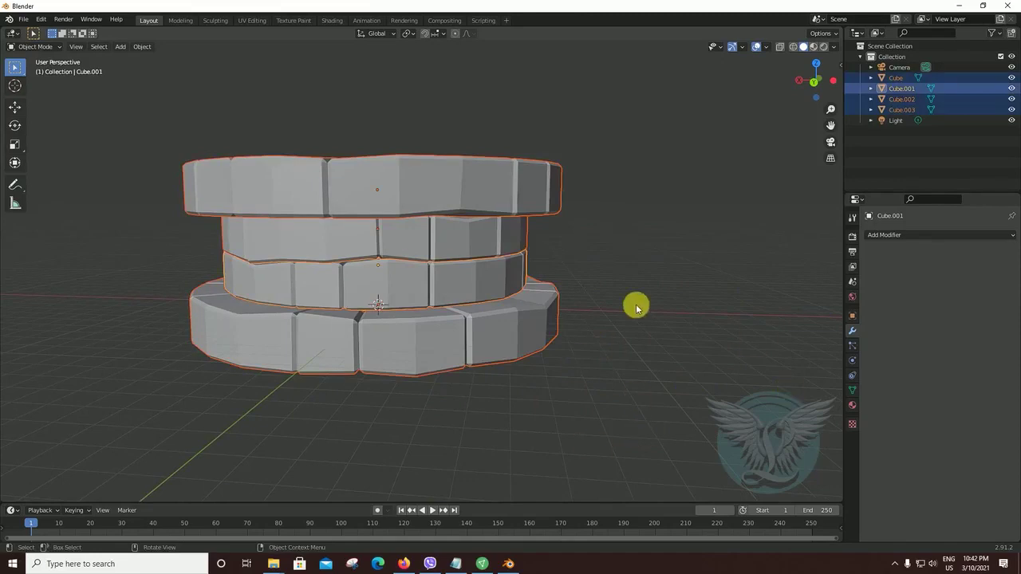
# Step: Put the four stone rings into Edit Mode, show Material Properties, and select all faces
pyautogui.click(46, 48)
pyautogui.click(41, 71)
pyautogui.moveTo(626, 362); pyautogui.dragTo(634, 367, button='middle')
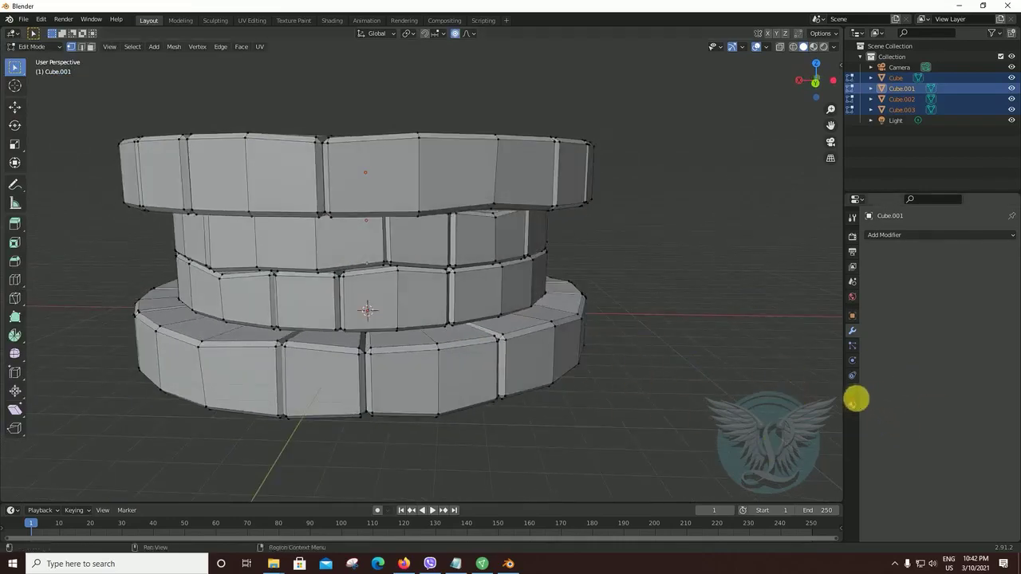
pyautogui.click(852, 404)
pyautogui.moveTo(611, 402)
pyautogui.mouseDown(button='middle')
pyautogui.moveTo(636, 378)
pyautogui.moveTo(622, 380)
pyautogui.moveTo(654, 369)
pyautogui.mouseUp(button='middle')
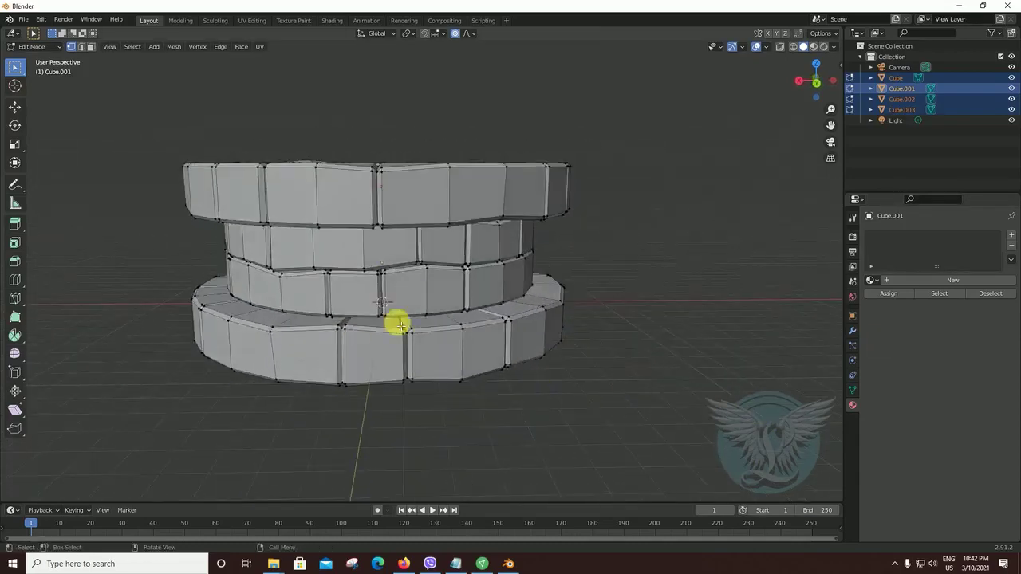
pyautogui.moveTo(569, 362); pyautogui.dragTo(543, 288, button='middle')
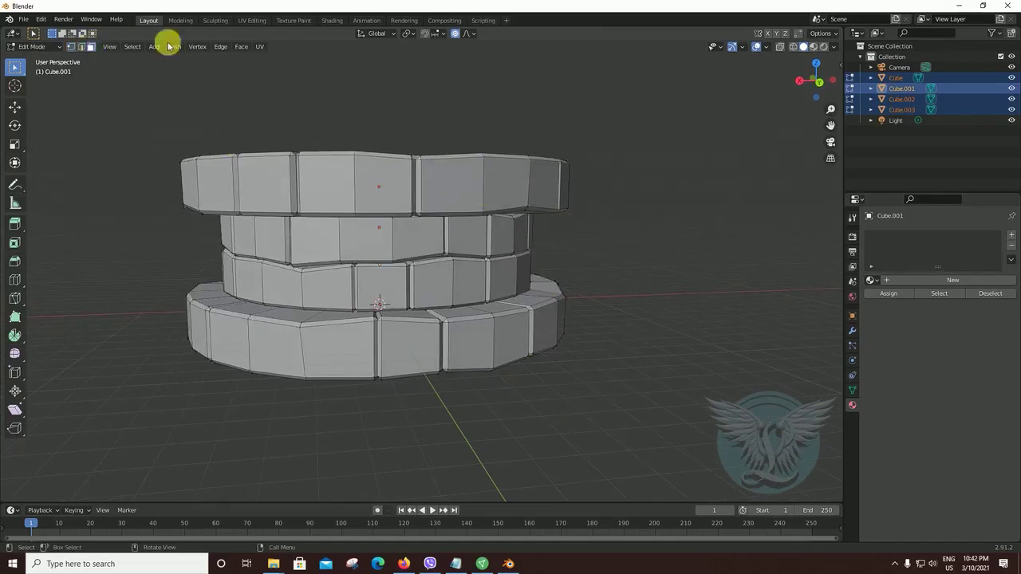
pyautogui.click(461, 185)
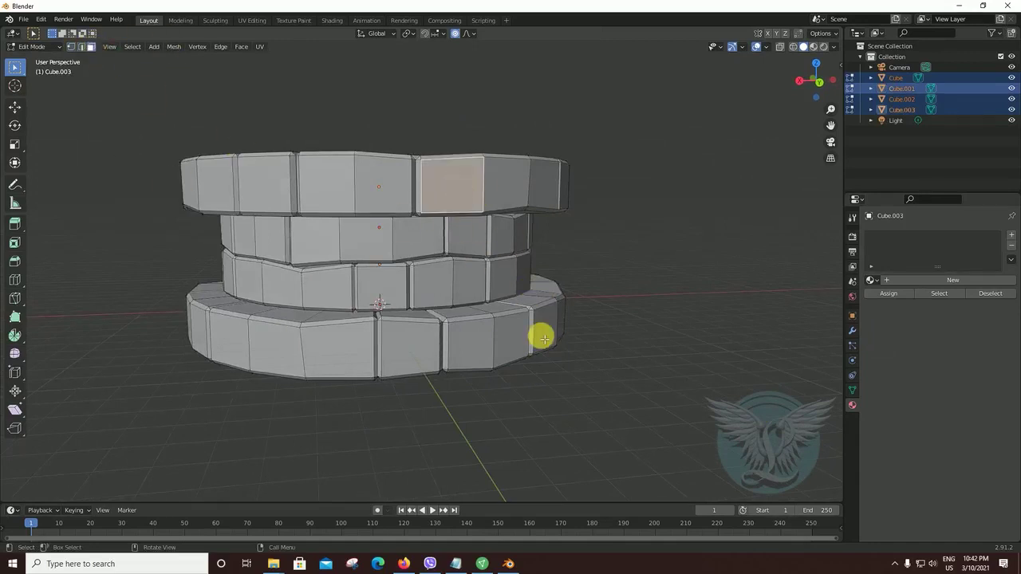
pyautogui.press('a')
pyautogui.moveTo(610, 396); pyautogui.dragTo(609, 393, button='middle')
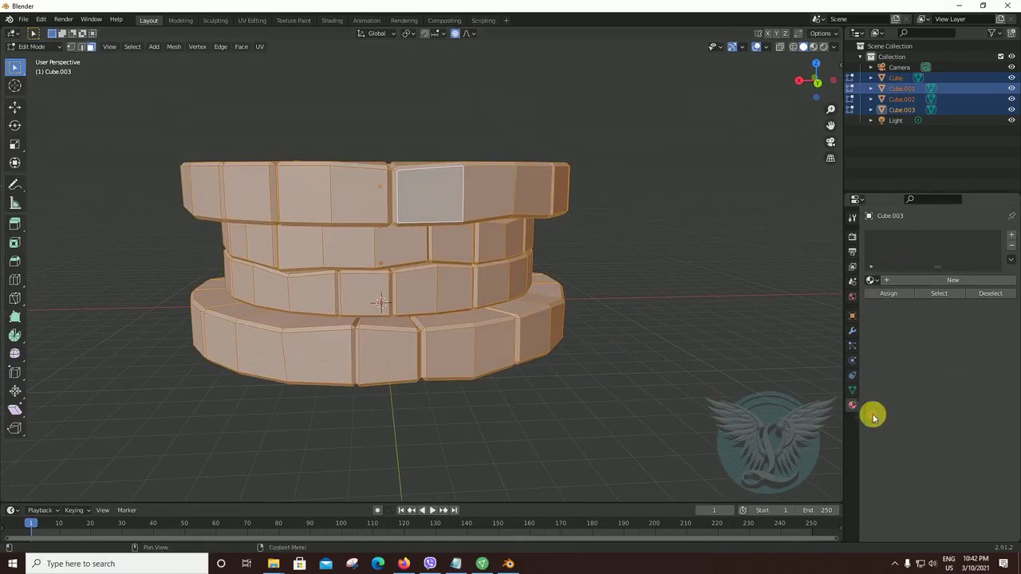
# Step: Switch the viewport to Material Preview shading and view the ring's top opening
pyautogui.click(333, 20)
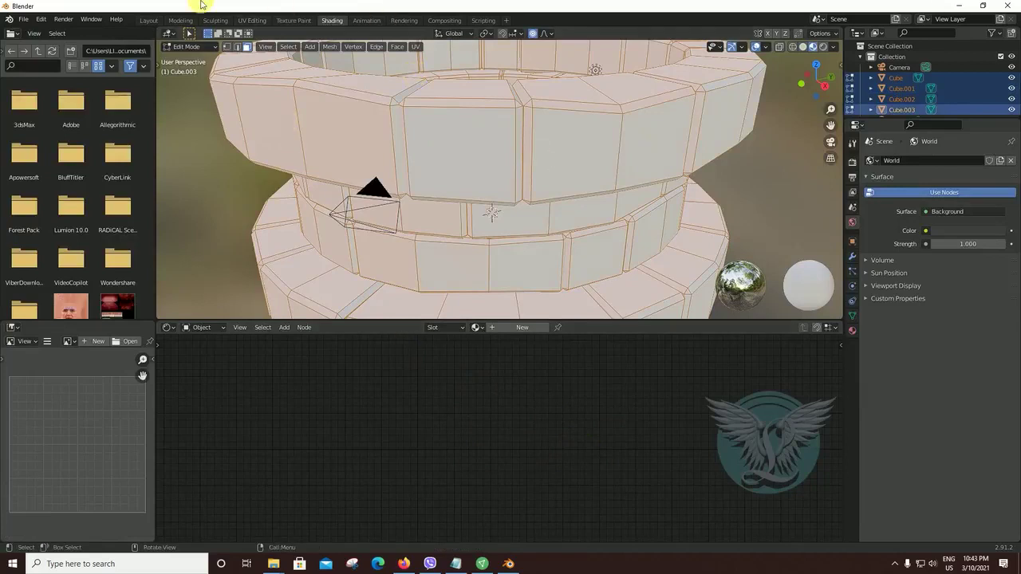
pyautogui.click(148, 20)
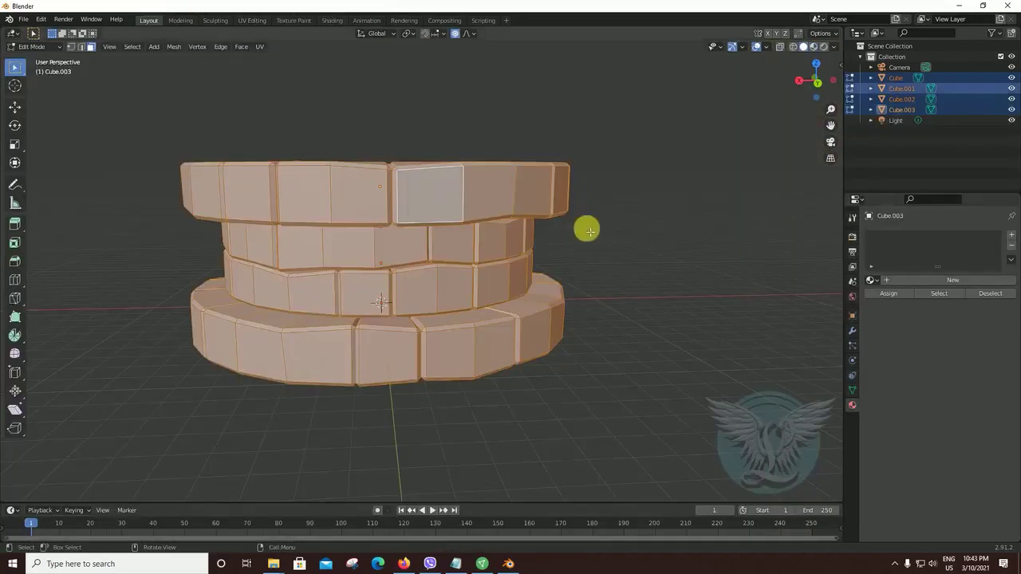
pyautogui.keyDown('shift'); pyautogui.moveTo(583, 391); pyautogui.dragTo(588, 388, button='middle'); pyautogui.keyUp('shift')
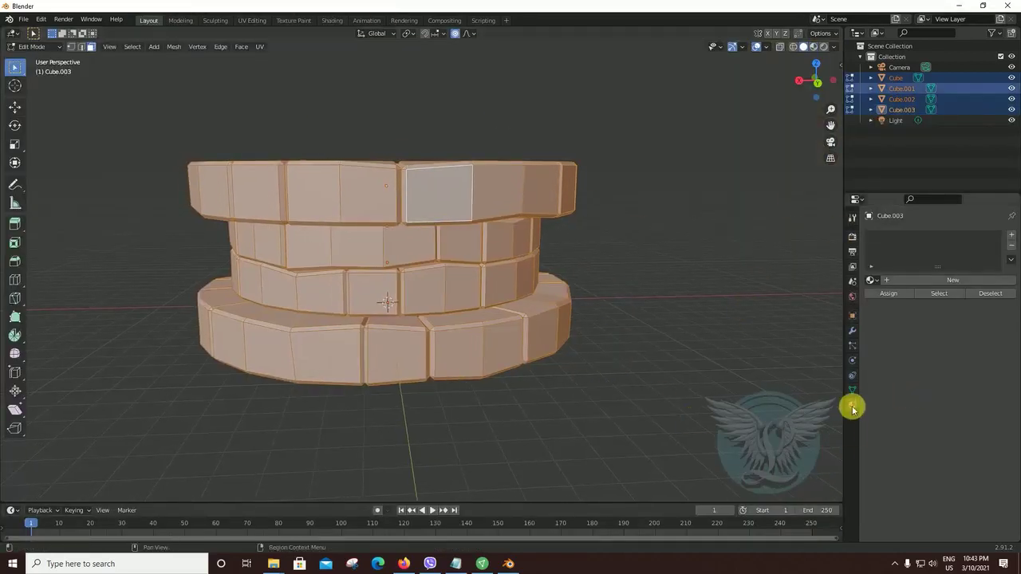
pyautogui.moveTo(634, 355)
pyautogui.mouseDown(button='middle')
pyautogui.moveTo(635, 378)
pyautogui.moveTo(622, 351)
pyautogui.mouseUp(button='middle')
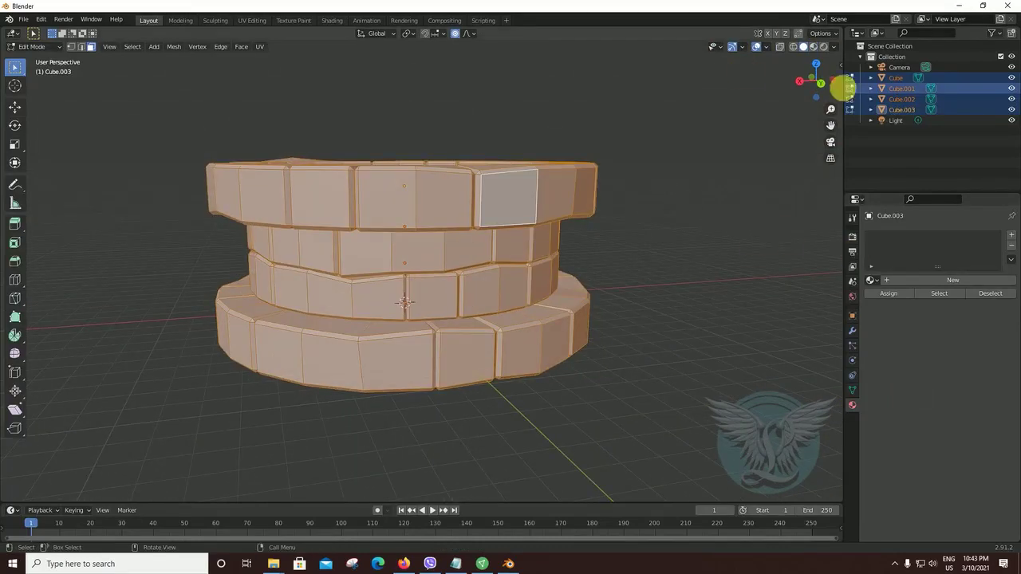
pyautogui.click(815, 48)
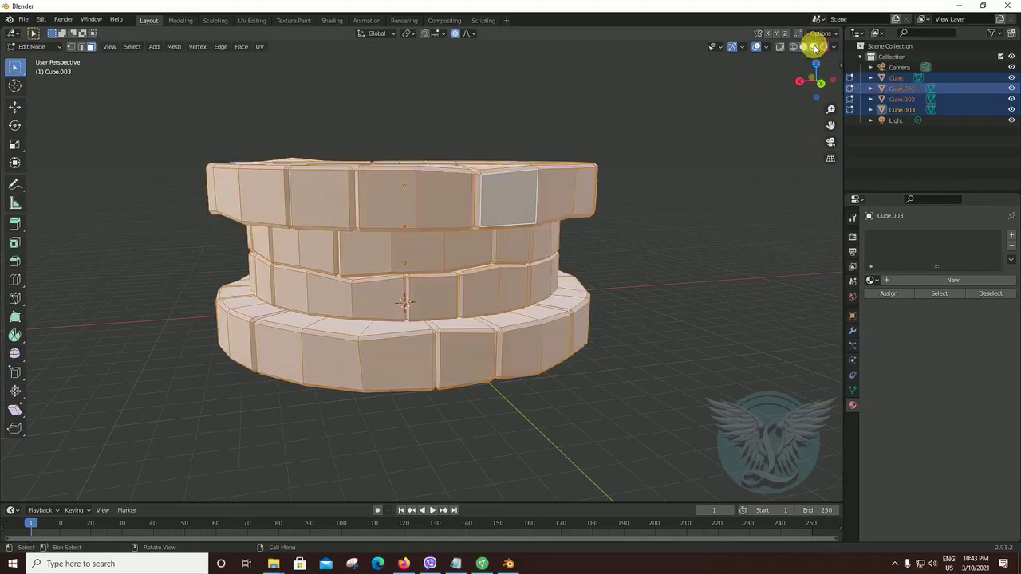
pyautogui.moveTo(697, 333)
pyautogui.mouseDown(button='middle')
pyautogui.moveTo(632, 359)
pyautogui.moveTo(368, 300)
pyautogui.mouseUp(button='middle')
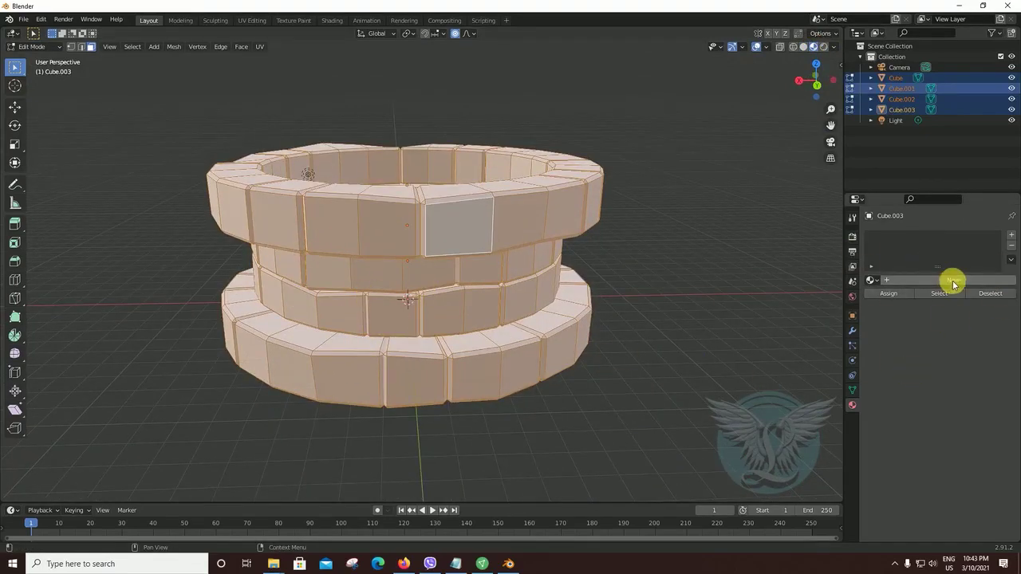
pyautogui.moveTo(624, 332)
pyautogui.mouseDown(button='middle')
pyautogui.moveTo(633, 321)
pyautogui.moveTo(668, 334)
pyautogui.mouseUp(button='middle')
pyautogui.moveTo(729, 365); pyautogui.dragTo(715, 358, button='middle')
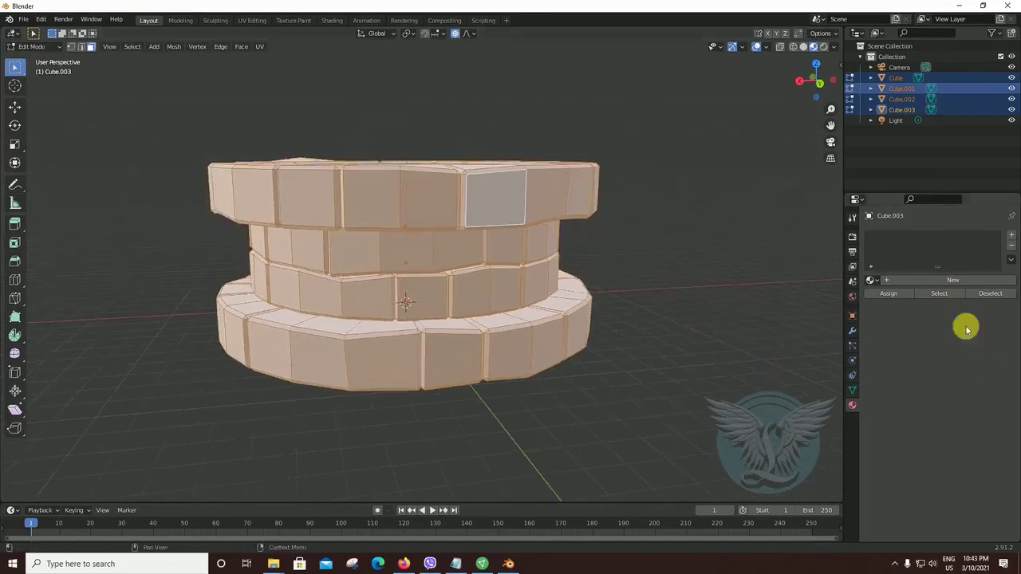
# Step: Add a material slot and create the new material Material.001
pyautogui.click(1011, 236)
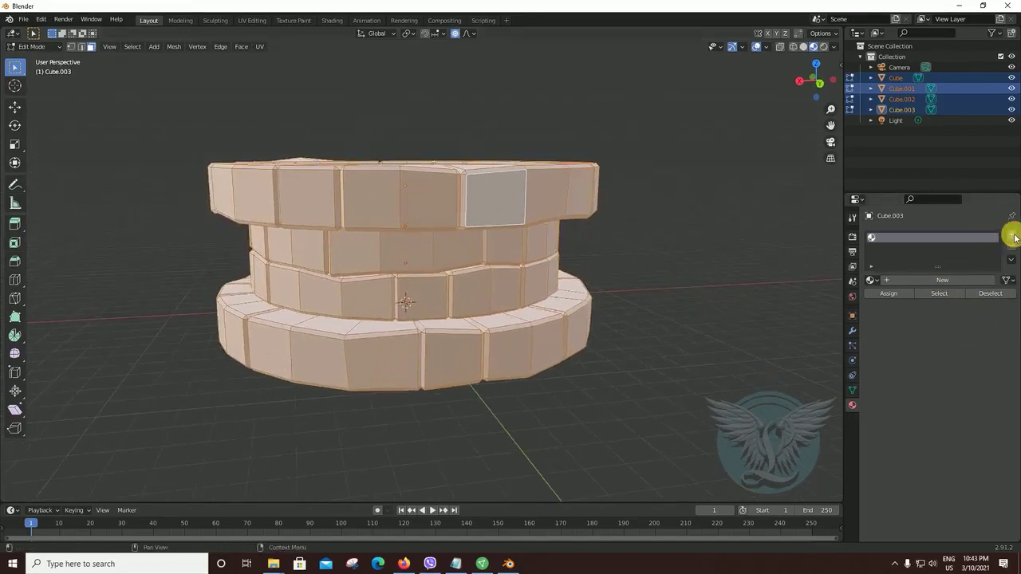
pyautogui.click(950, 279)
pyautogui.keyDown('shift'); pyautogui.moveTo(665, 346); pyautogui.dragTo(649, 335, button='middle'); pyautogui.keyUp('shift')
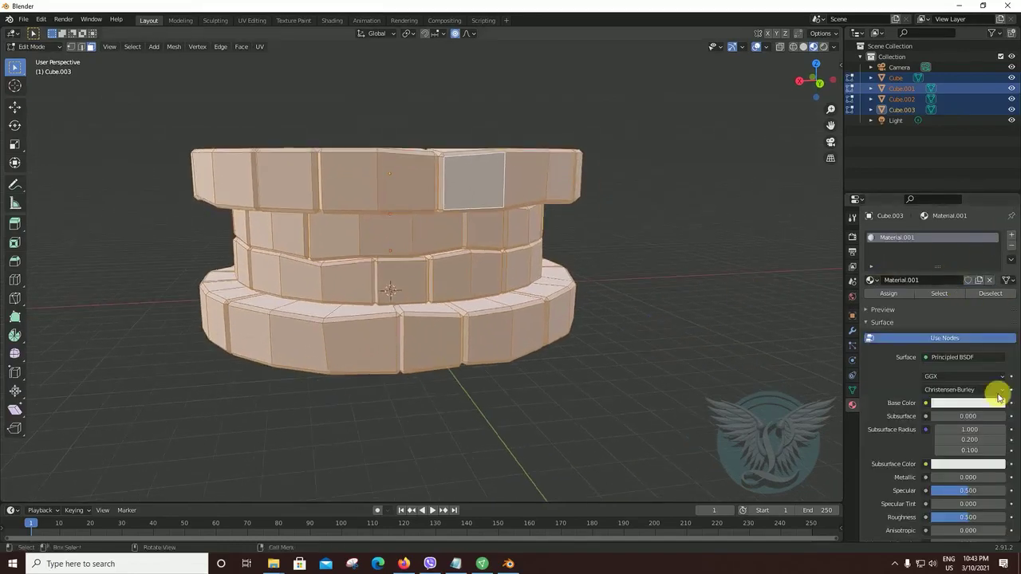
# Step: Set Material.001's Base Color Value to 1.0 (white), deselect the mesh, and return to Object Mode
pyautogui.click(949, 404)
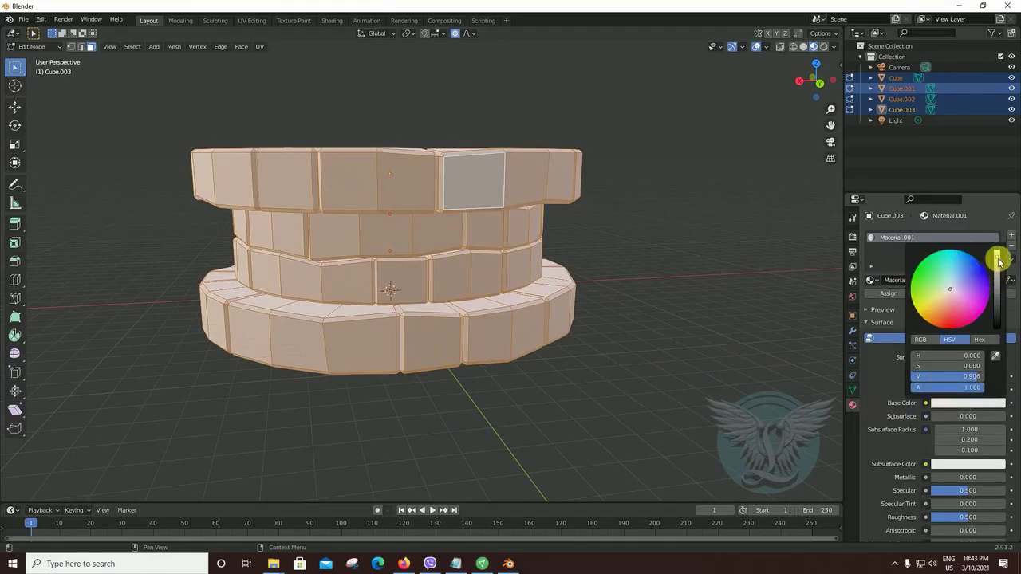
pyautogui.moveTo(999, 262)
pyautogui.mouseDown()
pyautogui.moveTo(997, 282)
pyautogui.moveTo(996, 252)
pyautogui.mouseUp()
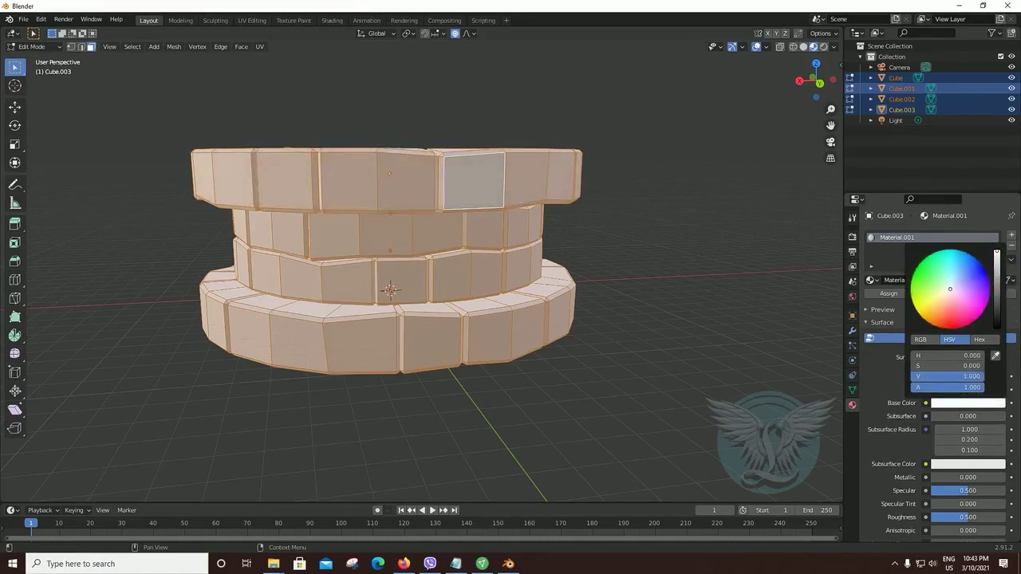
pyautogui.hotkey('alt', 'a')
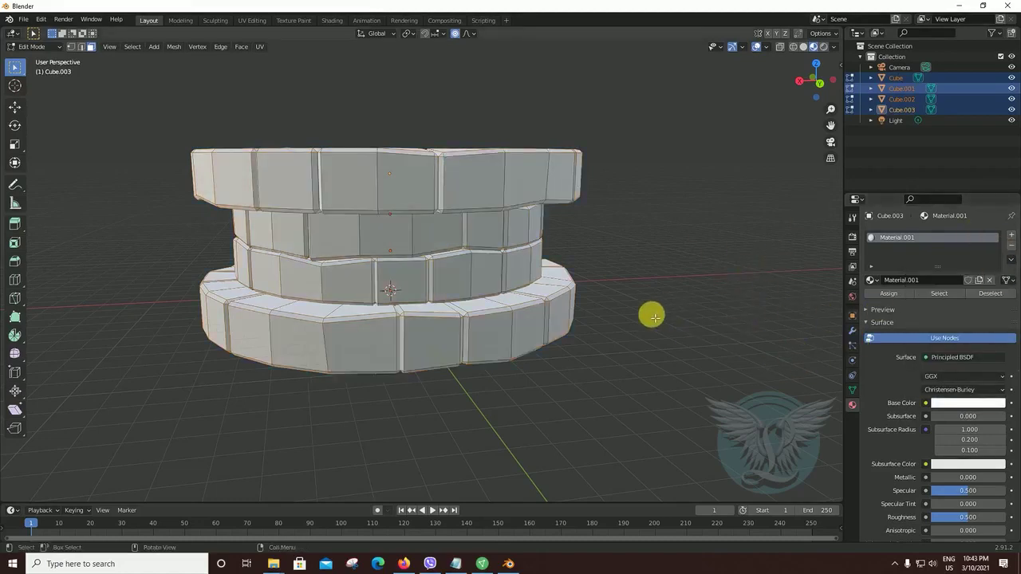
pyautogui.press('Tab')
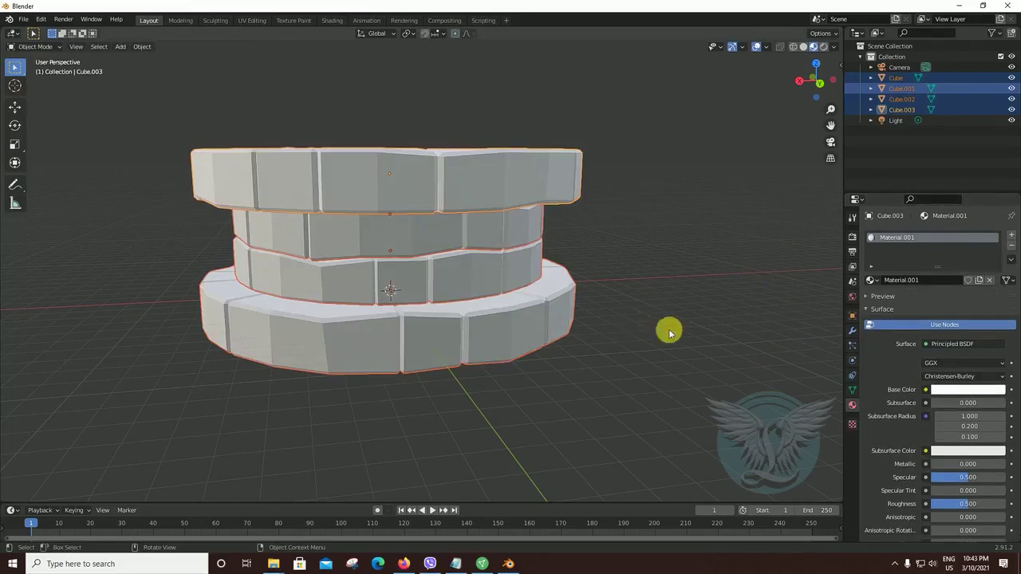
# Step: Select Cube.001–Cube.003 with Cube active and join them with Ctrl+J
pyautogui.hotkey('alt', 'a')
pyautogui.moveTo(590, 340)
pyautogui.mouseDown(button='middle')
pyautogui.moveTo(641, 274)
pyautogui.moveTo(656, 224)
pyautogui.mouseUp(button='middle')
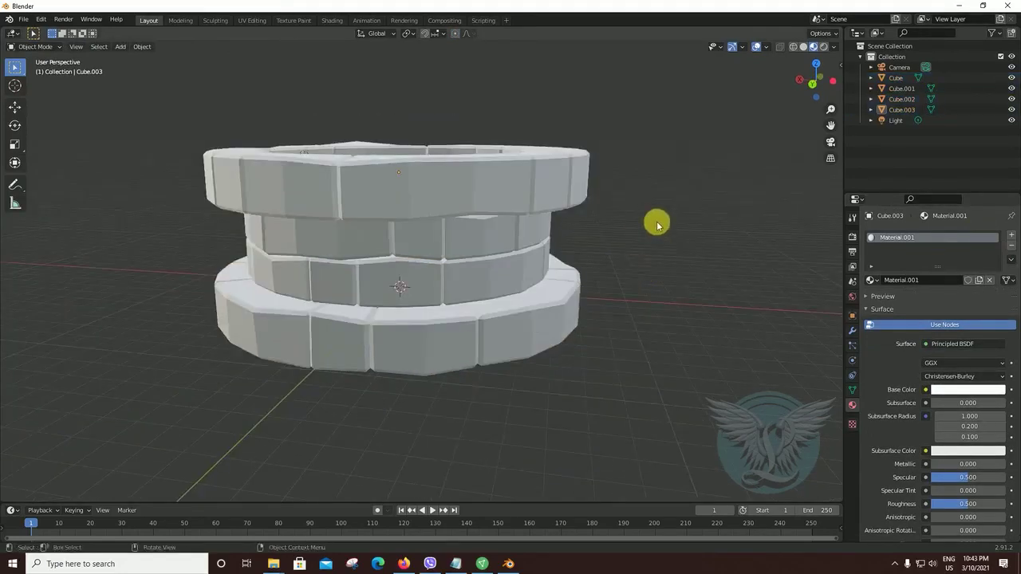
pyautogui.click(502, 198)
pyautogui.click(479, 253)
pyautogui.click(490, 273)
pyautogui.click(568, 319)
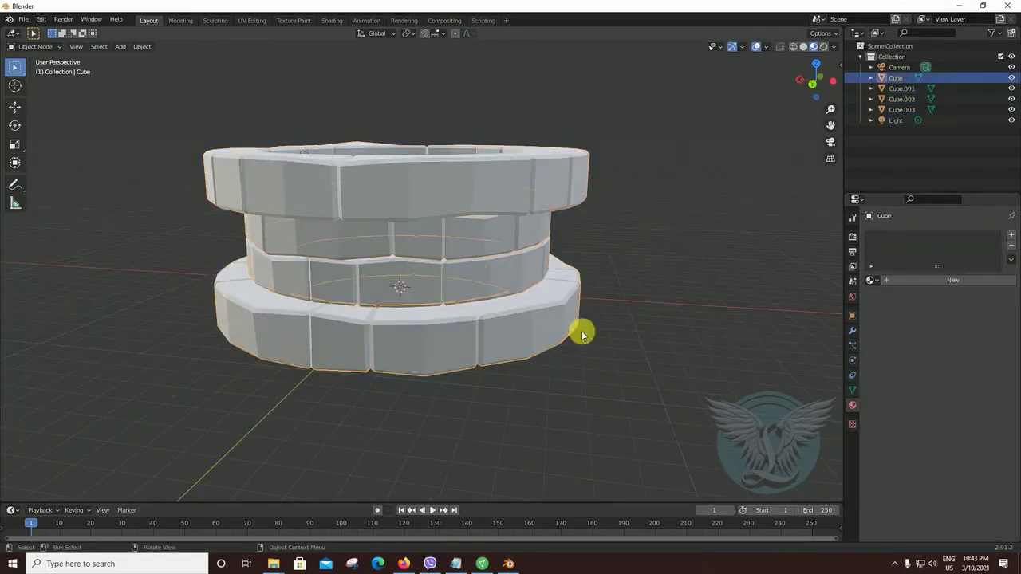
pyautogui.moveTo(581, 330)
pyautogui.mouseDown(button='middle')
pyautogui.moveTo(619, 346)
pyautogui.moveTo(611, 337)
pyautogui.mouseUp(button='middle')
pyautogui.moveTo(622, 141); pyautogui.dragTo(476, 415)
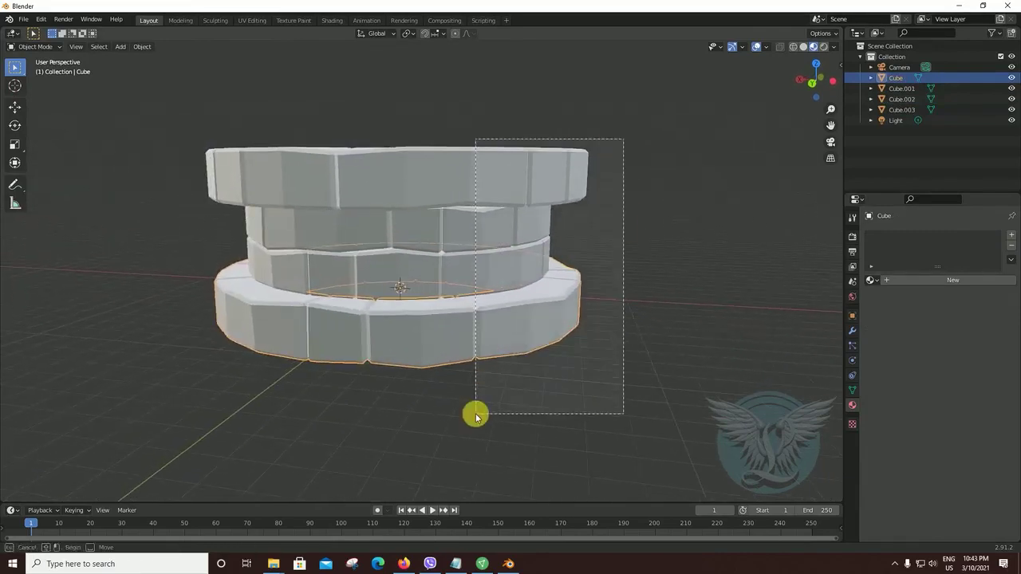
pyautogui.click(530, 191)
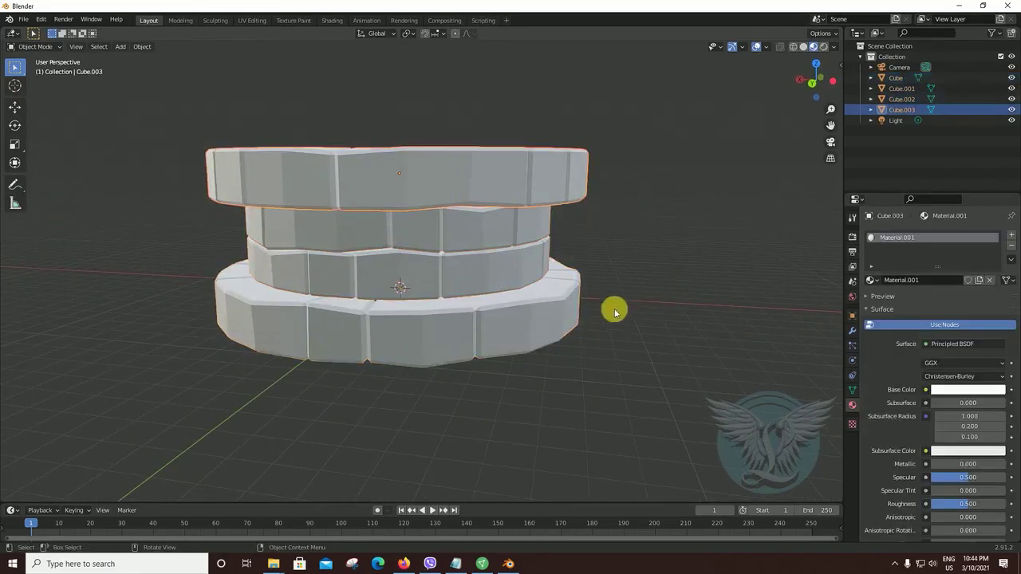
pyautogui.keyDown('shift'); pyautogui.click(512, 227); pyautogui.keyUp('shift')
pyautogui.keyDown('shift'); pyautogui.click(547, 296); pyautogui.keyUp('shift')
pyautogui.moveTo(593, 337)
pyautogui.mouseDown(button='middle')
pyautogui.moveTo(630, 349)
pyautogui.moveTo(625, 357)
pyautogui.mouseUp(button='middle')
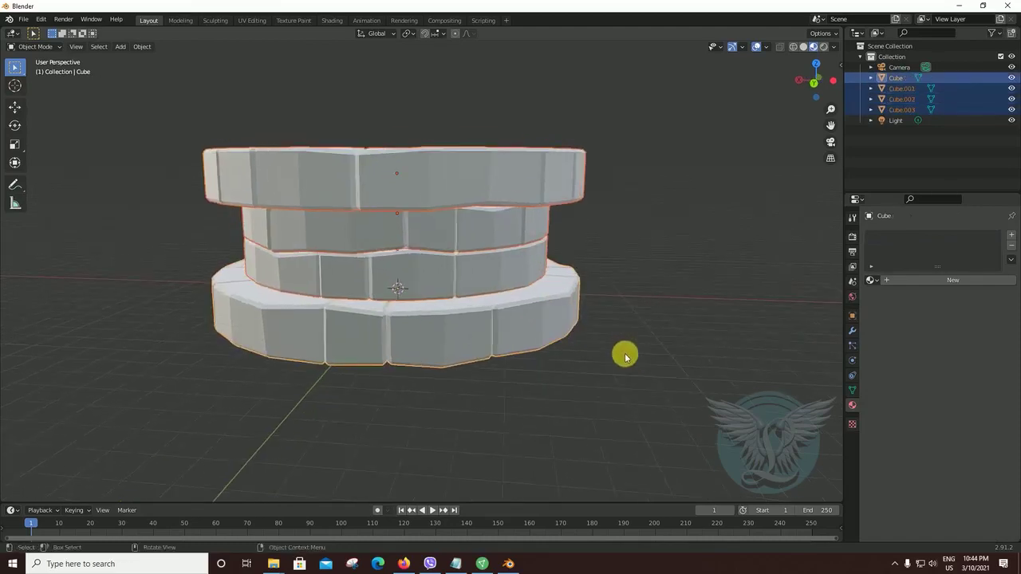
pyautogui.hotkey('ctrl', 'j')
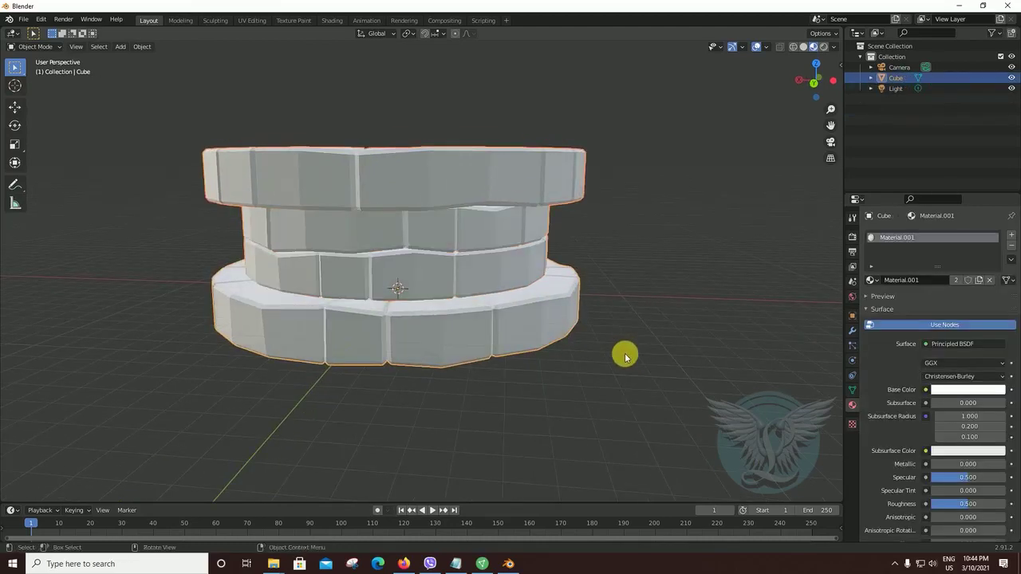
# Step: Orbit around the merged Cube ring from above, below and side-on to inspect it
pyautogui.click(625, 357)
pyautogui.moveTo(599, 361)
pyautogui.mouseDown(button='middle')
pyautogui.moveTo(628, 336)
pyautogui.moveTo(615, 365)
pyautogui.mouseUp(button='middle')
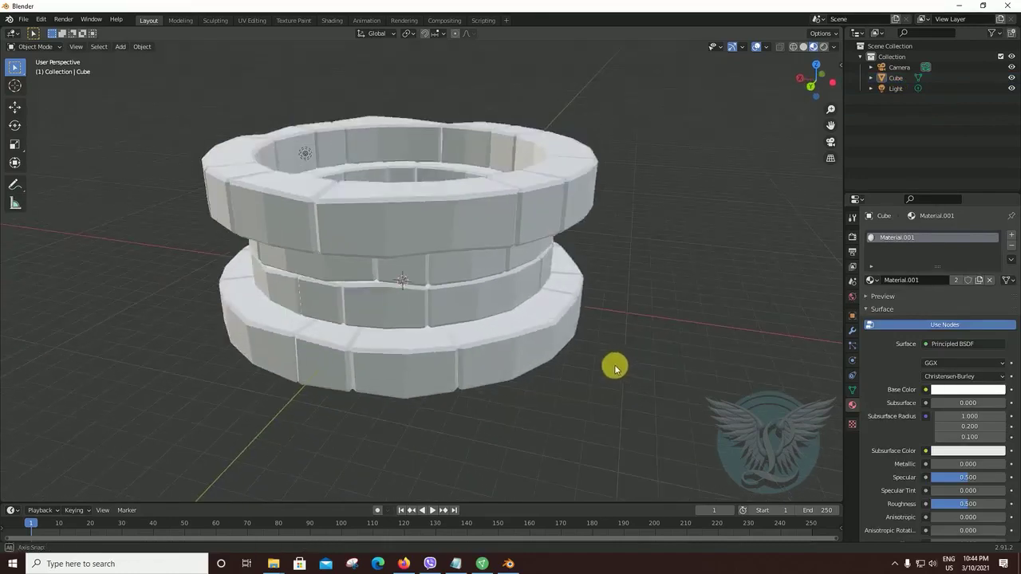
pyautogui.click(505, 220)
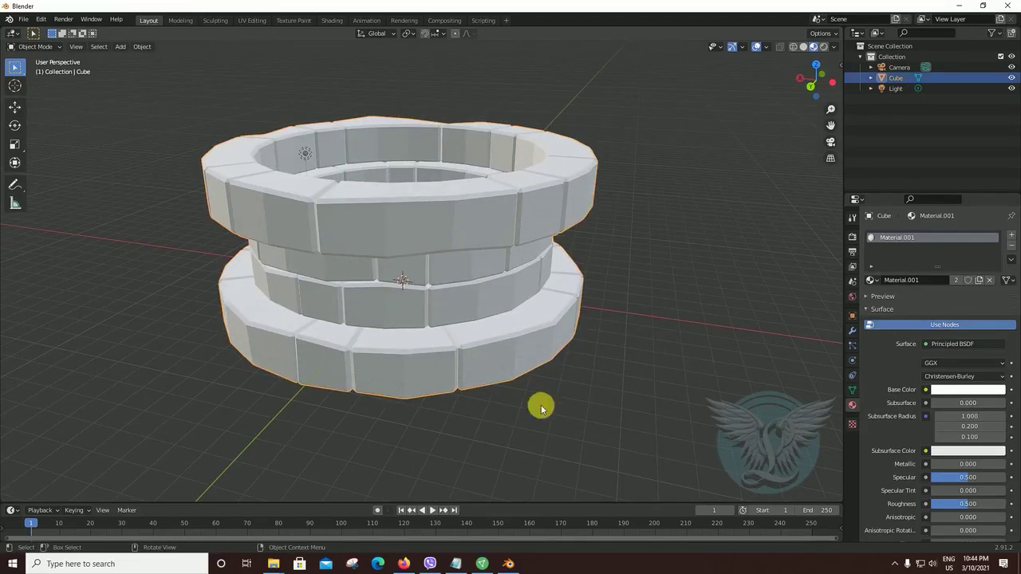
pyautogui.moveTo(540, 403)
pyautogui.mouseDown(button='middle')
pyautogui.moveTo(604, 378)
pyautogui.moveTo(556, 399)
pyautogui.mouseUp(button='middle')
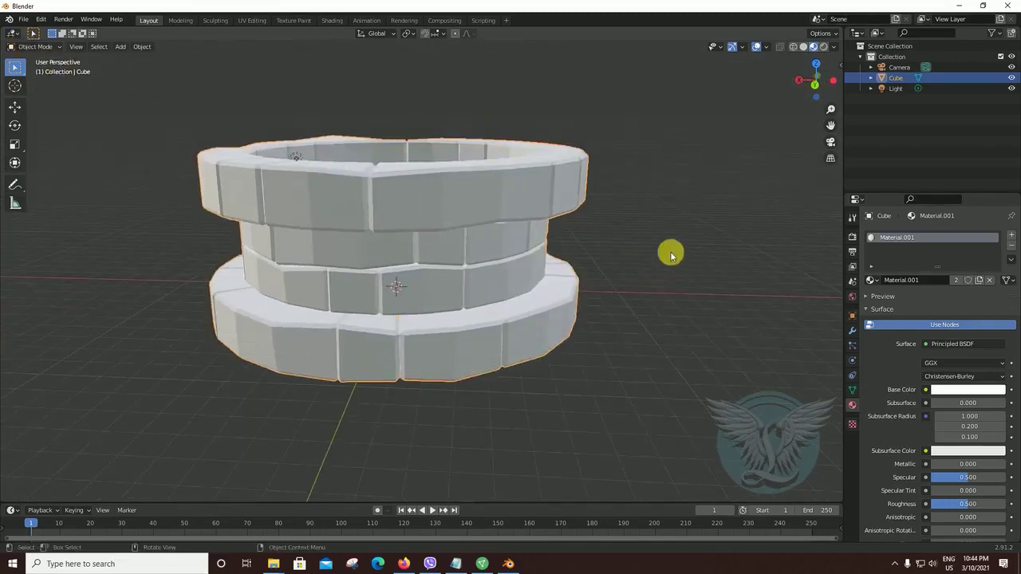
pyautogui.click(622, 200)
pyautogui.click(461, 199)
pyautogui.moveTo(615, 359)
pyautogui.mouseDown(button='middle')
pyautogui.moveTo(647, 337)
pyautogui.moveTo(638, 365)
pyautogui.moveTo(580, 392)
pyautogui.moveTo(633, 253)
pyautogui.mouseUp(button='middle')
pyautogui.click(422, 141)
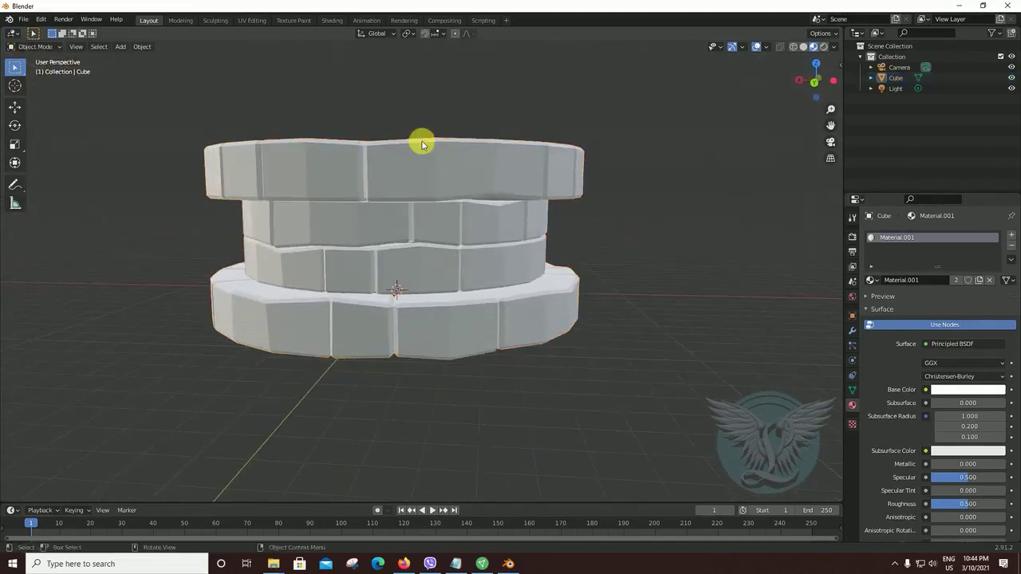
pyautogui.click(431, 172)
pyautogui.moveTo(583, 333)
pyautogui.mouseDown(button='middle')
pyautogui.moveTo(576, 365)
pyautogui.moveTo(677, 381)
pyautogui.mouseUp(button='middle')
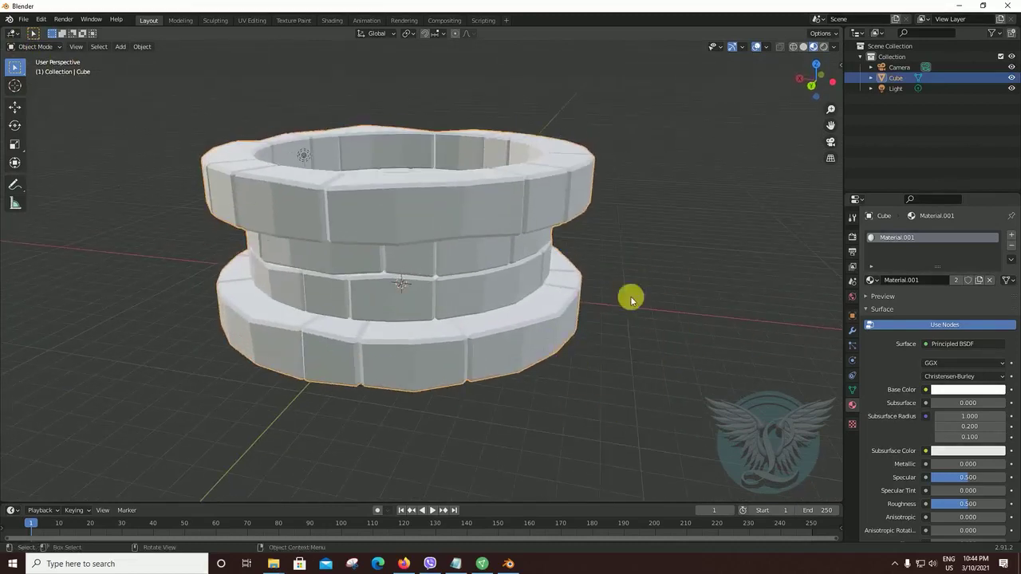
pyautogui.moveTo(630, 299); pyautogui.dragTo(582, 327, button='middle')
pyautogui.moveTo(572, 376); pyautogui.dragTo(559, 388, button='middle')
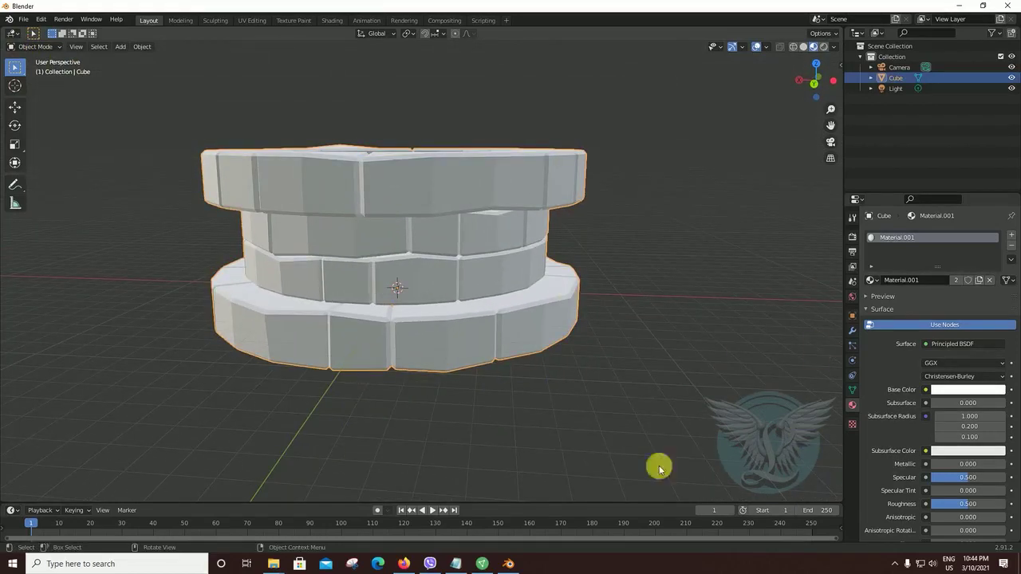
# Step: Darken Material.001's base colour to mid grey and set its Roughness to 0.498
pyautogui.click(957, 391)
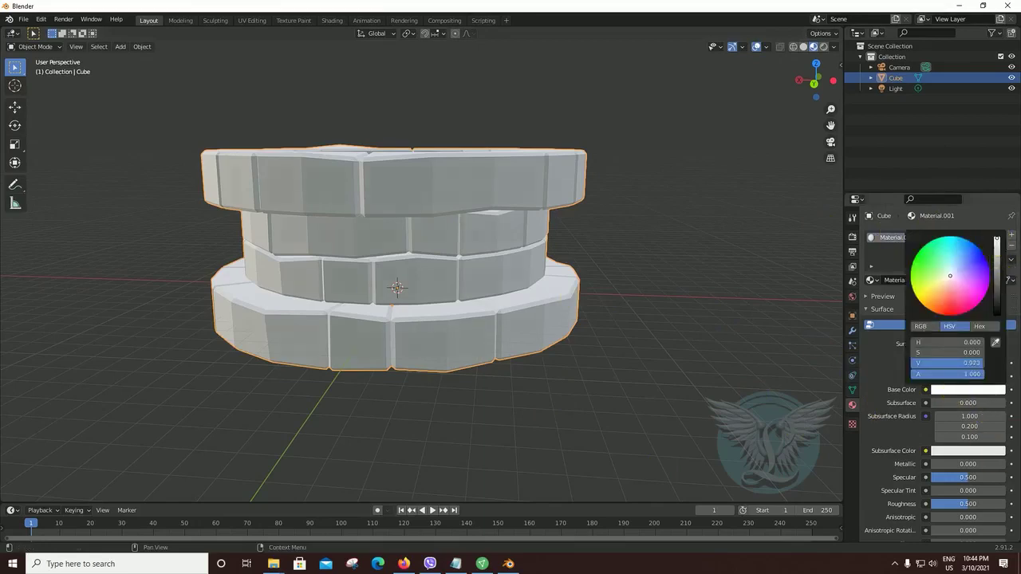
pyautogui.moveTo(996, 239); pyautogui.dragTo(996, 275)
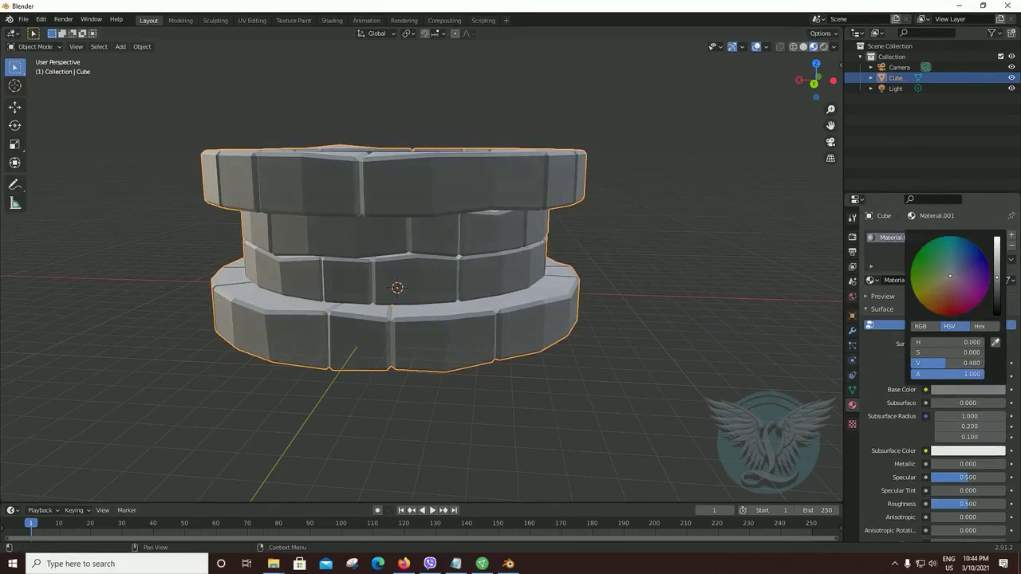
pyautogui.moveTo(531, 406)
pyautogui.mouseDown(button='middle')
pyautogui.moveTo(647, 396)
pyautogui.moveTo(568, 411)
pyautogui.moveTo(578, 407)
pyautogui.mouseUp(button='middle')
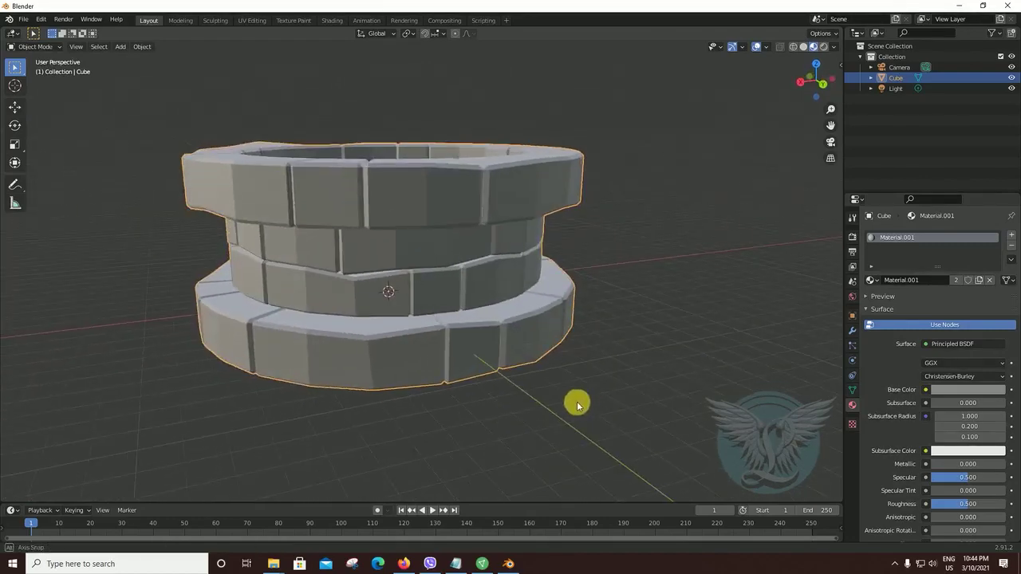
pyautogui.moveTo(657, 375); pyautogui.dragTo(627, 360, button='middle')
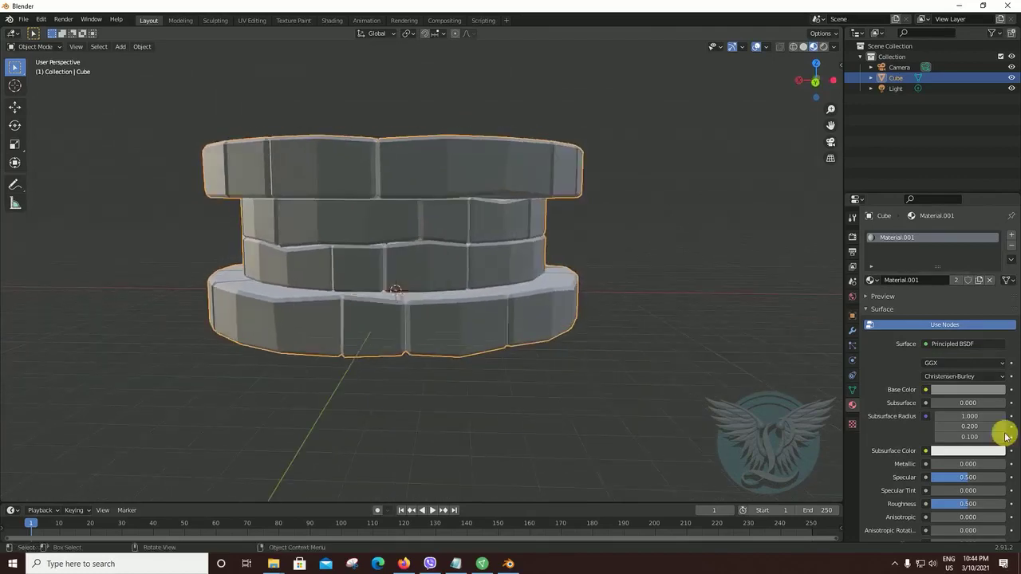
pyautogui.moveTo(642, 326)
pyautogui.mouseDown(button='middle')
pyautogui.moveTo(645, 371)
pyautogui.moveTo(679, 367)
pyautogui.mouseUp(button='middle')
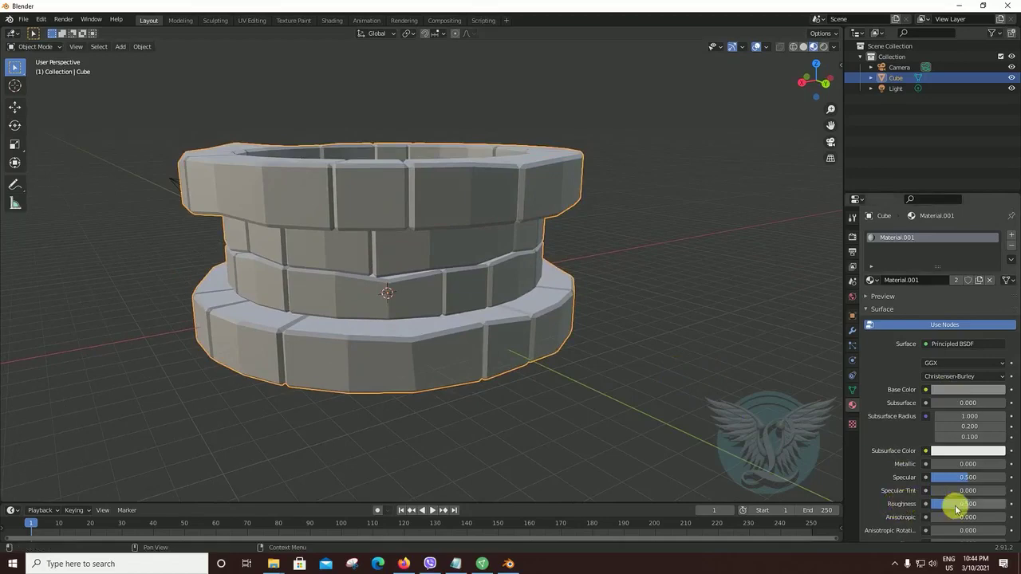
pyautogui.moveTo(968, 503)
pyautogui.mouseDown()
pyautogui.moveTo(1003, 503)
pyautogui.moveTo(935, 503)
pyautogui.moveTo(1001, 503)
pyautogui.moveTo(949, 503)
pyautogui.moveTo(985, 503)
pyautogui.moveTo(961, 503)
pyautogui.mouseUp()
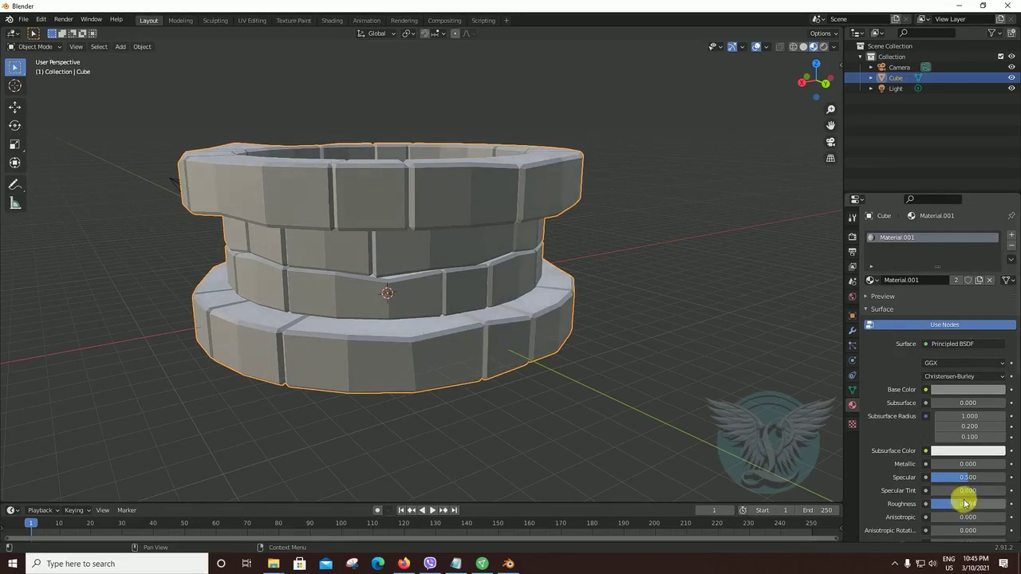
# Step: Drop the material's Roughness to 0 and orbit to inspect the glossy stone shading
pyautogui.moveTo(967, 503); pyautogui.dragTo(976, 503)
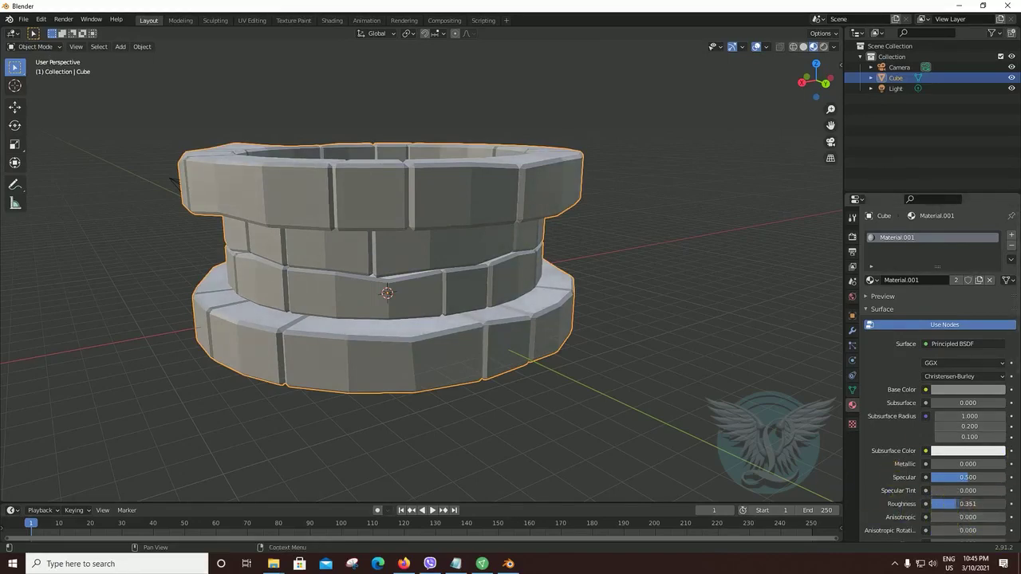
pyautogui.moveTo(968, 503); pyautogui.dragTo(935, 503)
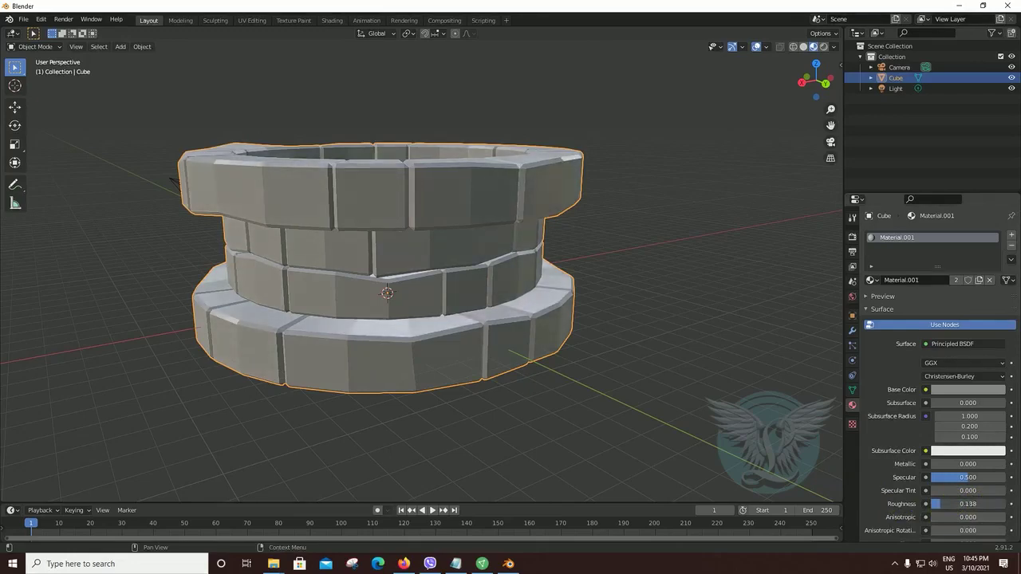
pyautogui.moveTo(968, 503); pyautogui.dragTo(932, 503)
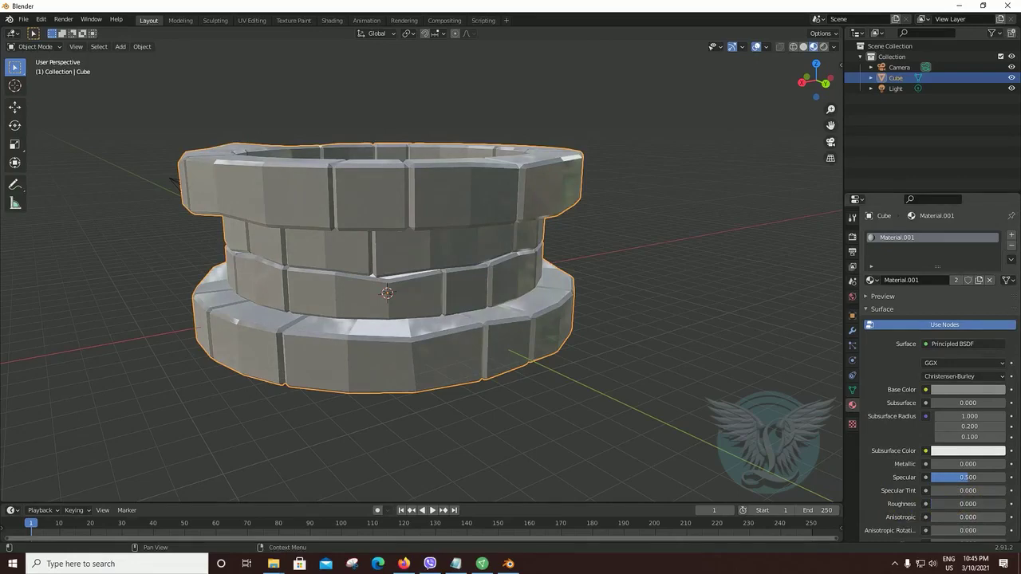
pyautogui.moveTo(598, 367); pyautogui.dragTo(538, 365, button='middle')
pyautogui.moveTo(594, 317); pyautogui.dragTo(476, 221, button='middle')
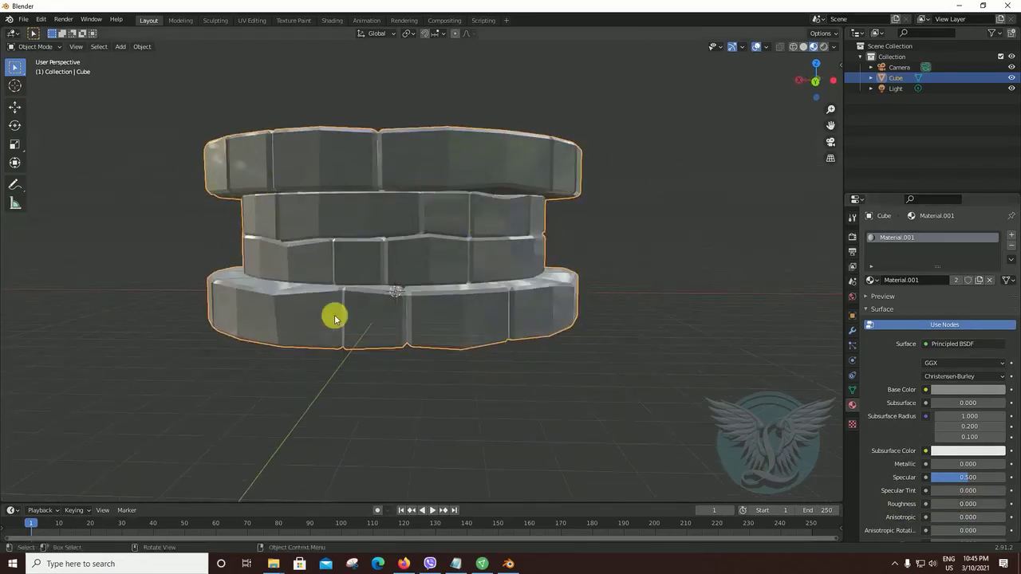
pyautogui.moveTo(335, 316)
pyautogui.mouseDown(button='middle')
pyautogui.moveTo(404, 327)
pyautogui.moveTo(394, 278)
pyautogui.mouseUp(button='middle')
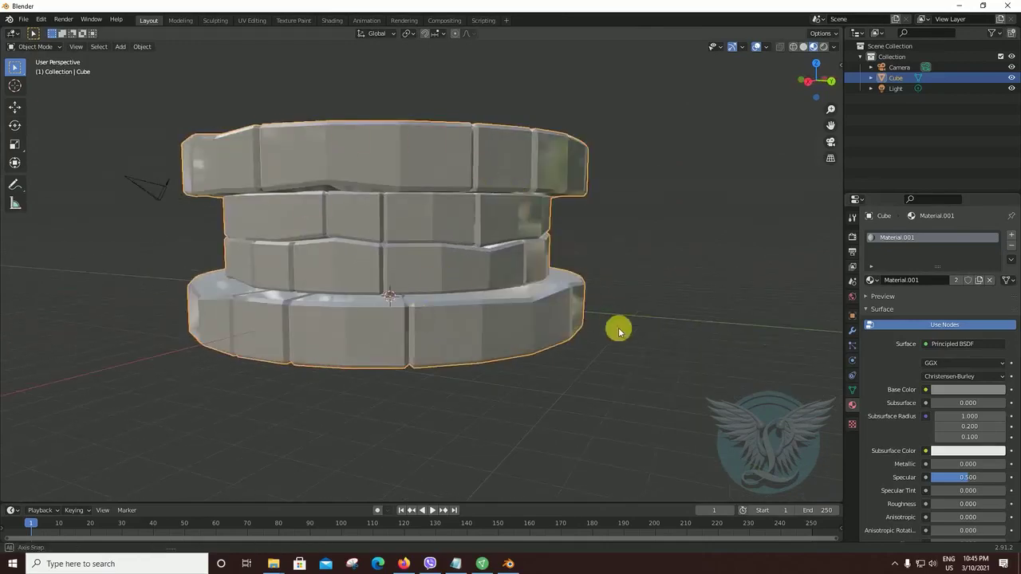
pyautogui.moveTo(614, 331); pyautogui.dragTo(505, 255, button='middle')
pyautogui.moveTo(603, 368)
pyautogui.mouseDown(button='middle')
pyautogui.moveTo(565, 346)
pyautogui.moveTo(558, 356)
pyautogui.moveTo(569, 371)
pyautogui.moveTo(612, 358)
pyautogui.moveTo(595, 372)
pyautogui.moveTo(599, 391)
pyautogui.moveTo(636, 378)
pyautogui.moveTo(654, 387)
pyautogui.mouseUp(button='middle')
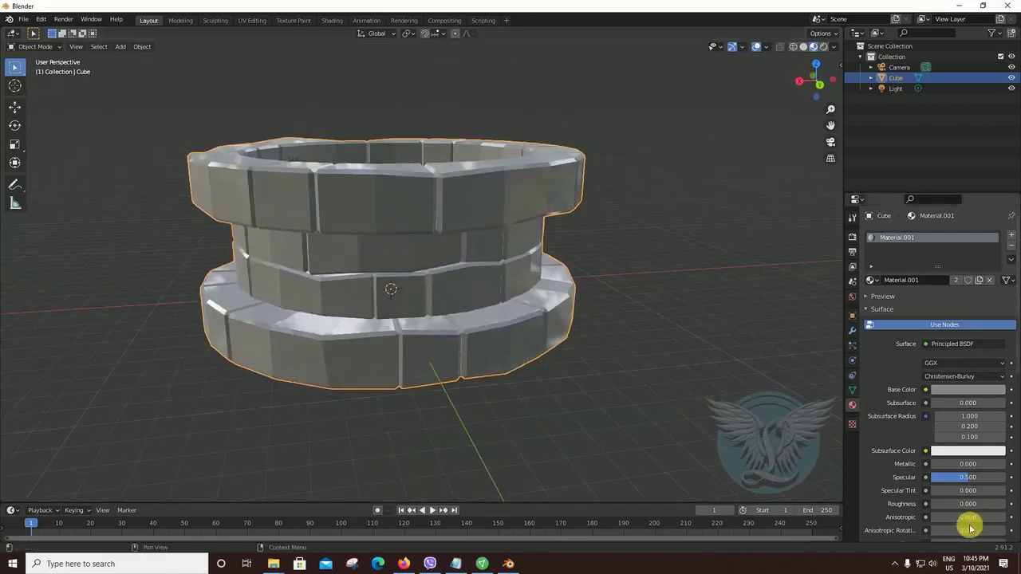
# Step: Raise Roughness to 1.000 for a matte finish, then reselect the well mesh
pyautogui.moveTo(968, 503); pyautogui.dragTo(1005, 503)
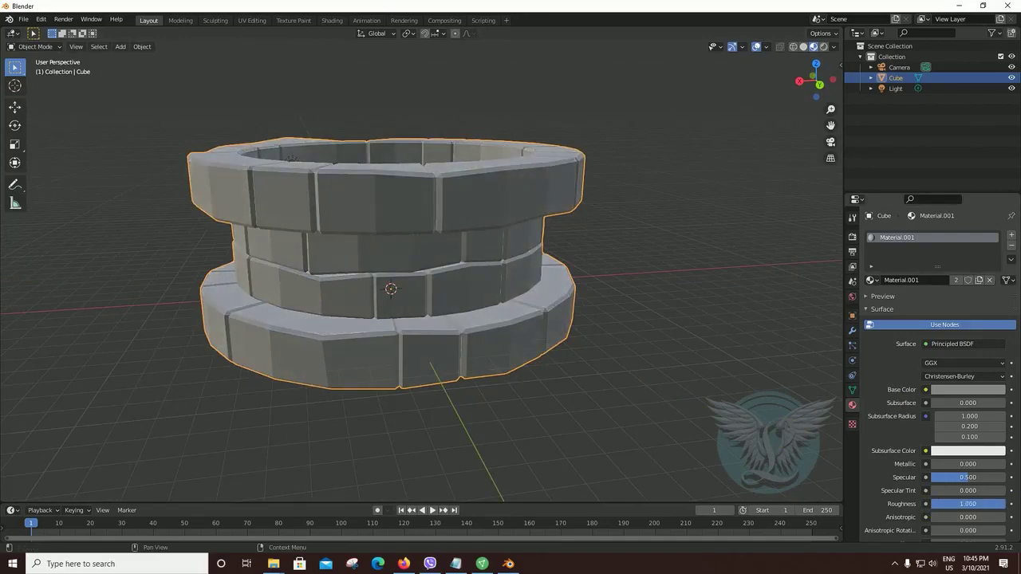
pyautogui.moveTo(561, 354); pyautogui.dragTo(578, 345, button='middle')
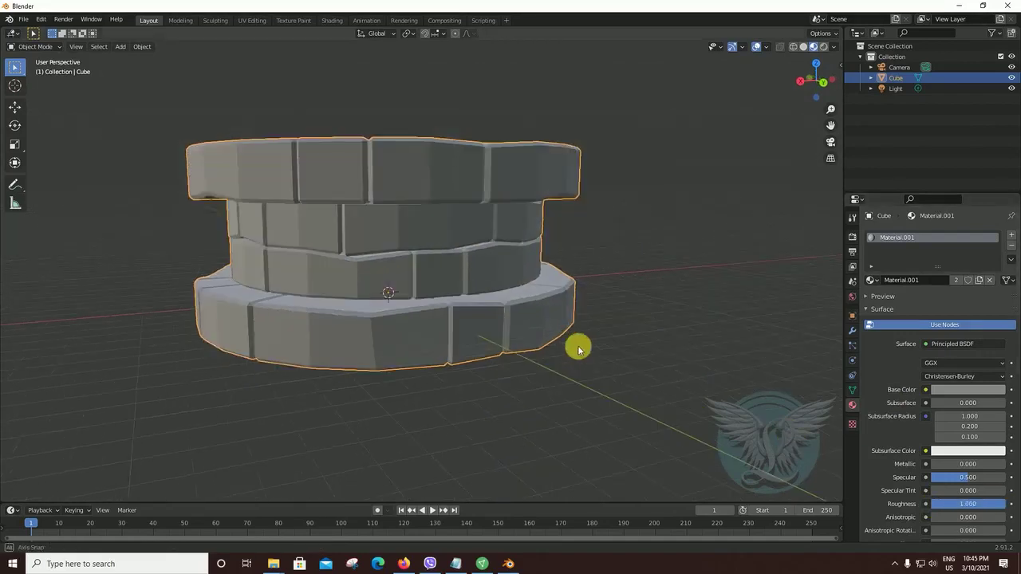
pyautogui.moveTo(498, 268)
pyautogui.mouseDown(button='middle')
pyautogui.moveTo(615, 375)
pyautogui.moveTo(665, 244)
pyautogui.moveTo(662, 346)
pyautogui.moveTo(668, 335)
pyautogui.moveTo(638, 339)
pyautogui.mouseUp(button='middle')
pyautogui.click(666, 243)
pyautogui.click(475, 230)
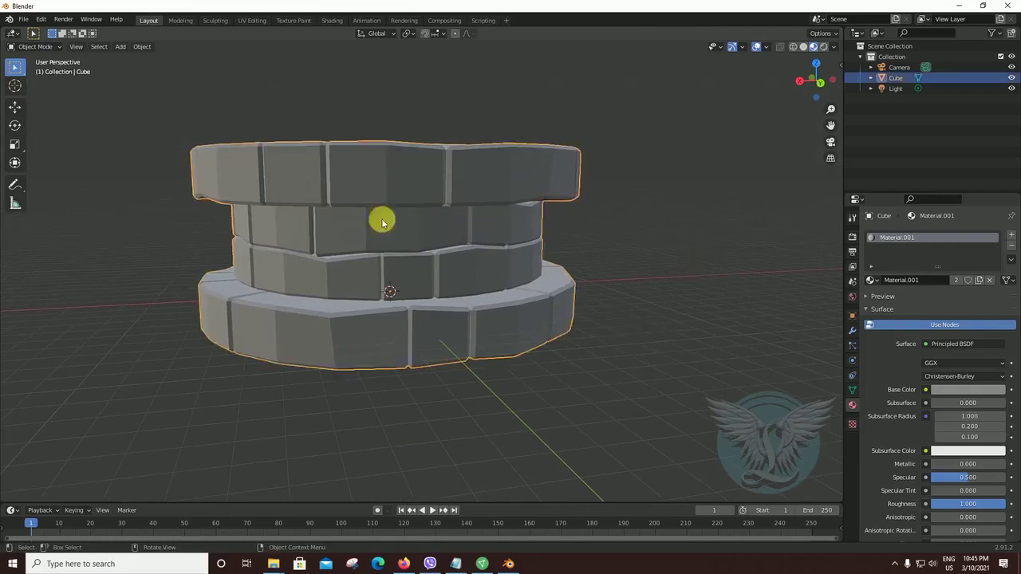
pyautogui.click(36, 47)
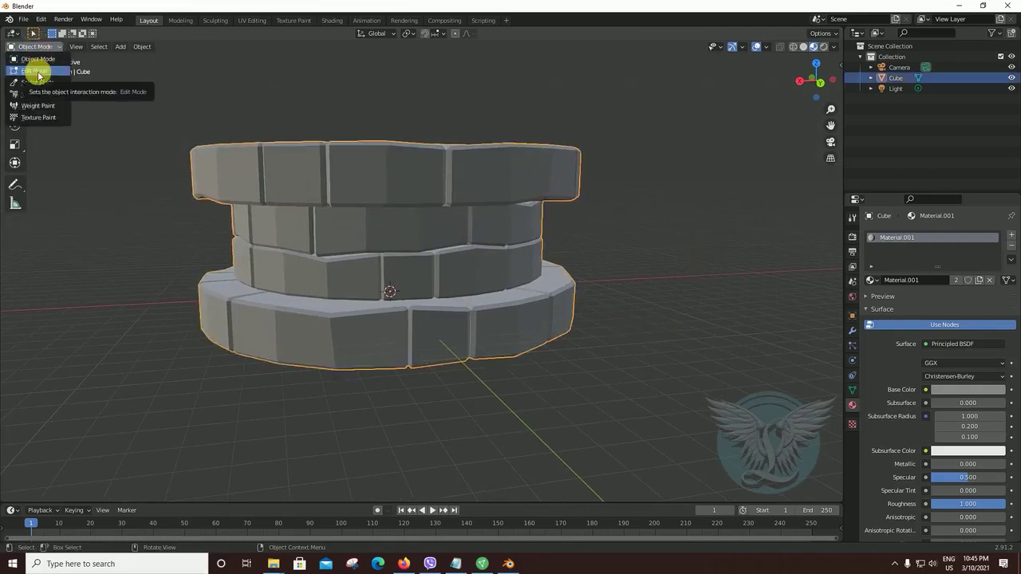
# Step: Switch the well into Edit Mode and orbit to a level view of the rings
pyautogui.click(35, 71)
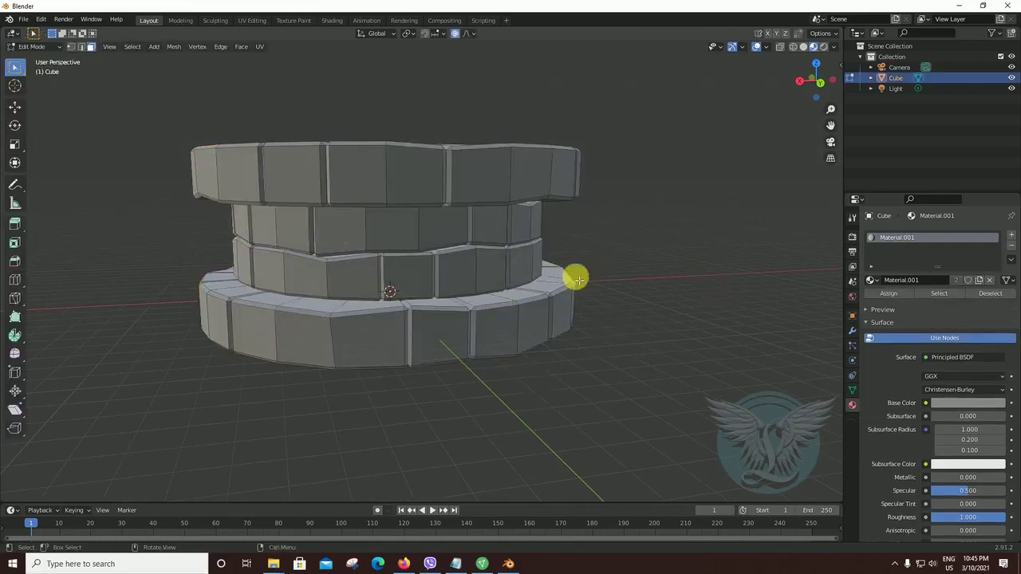
pyautogui.moveTo(652, 348)
pyautogui.mouseDown(button='middle')
pyautogui.moveTo(641, 353)
pyautogui.moveTo(633, 344)
pyautogui.moveTo(655, 346)
pyautogui.moveTo(257, 225)
pyautogui.mouseUp(button='middle')
pyautogui.scroll(2, 655, 346)
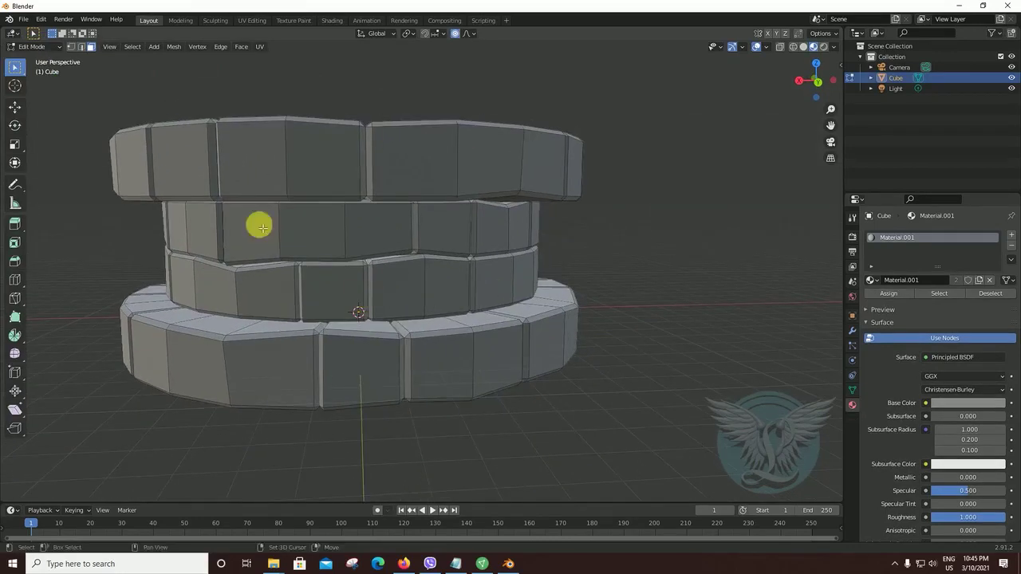
pyautogui.moveTo(631, 335)
pyautogui.mouseDown(button='middle')
pyautogui.moveTo(610, 368)
pyautogui.moveTo(592, 369)
pyautogui.moveTo(324, 256)
pyautogui.mouseUp(button='middle')
pyautogui.moveTo(588, 383); pyautogui.dragTo(593, 372, button='middle')
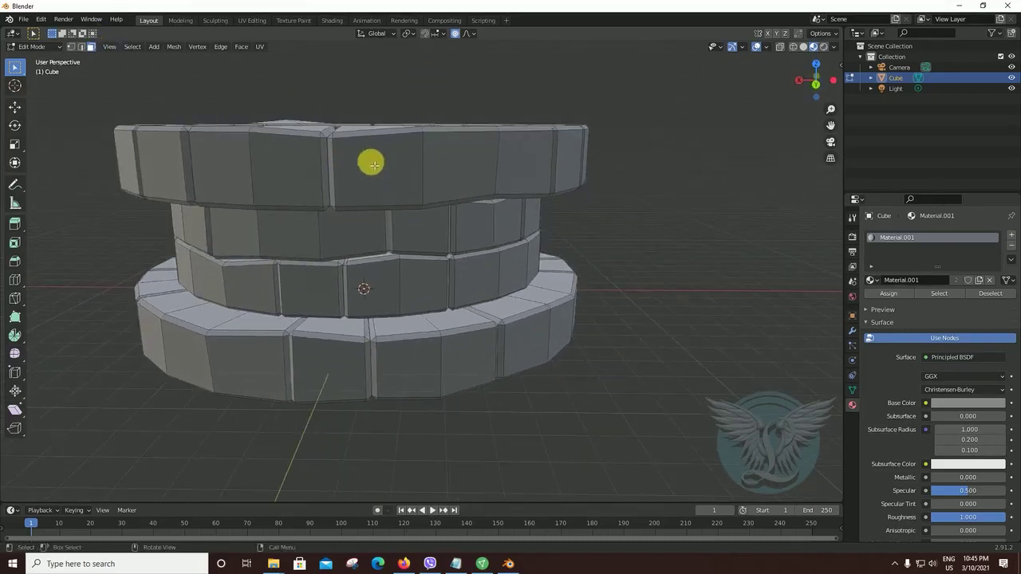
# Step: Select one whole top-ring brick with L, up to its seams, and inspect it
pyautogui.moveTo(526, 247)
pyautogui.mouseDown(button='middle')
pyautogui.moveTo(535, 241)
pyautogui.moveTo(479, 216)
pyautogui.mouseUp(button='middle')
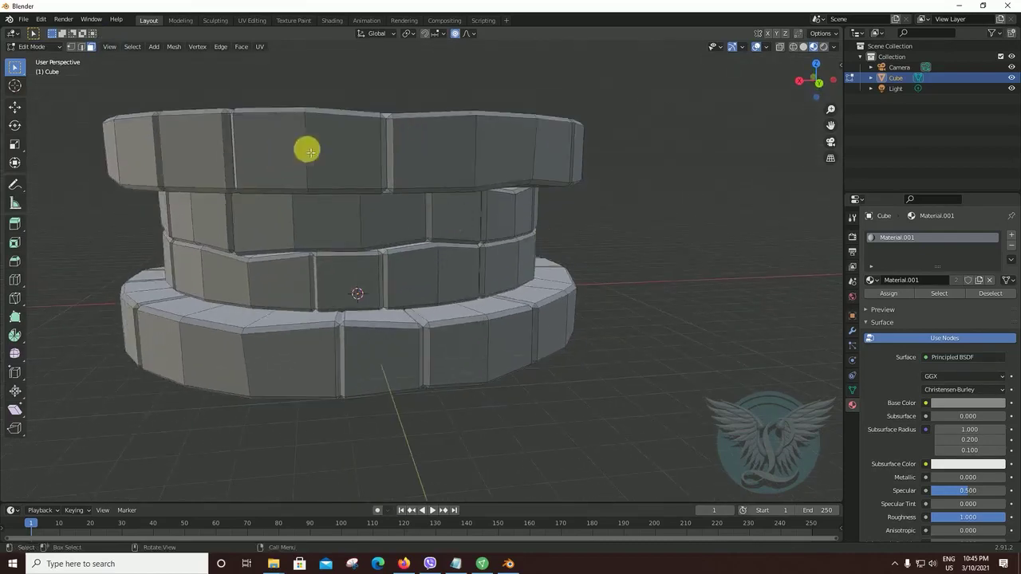
pyautogui.click(358, 157)
pyautogui.press('l')
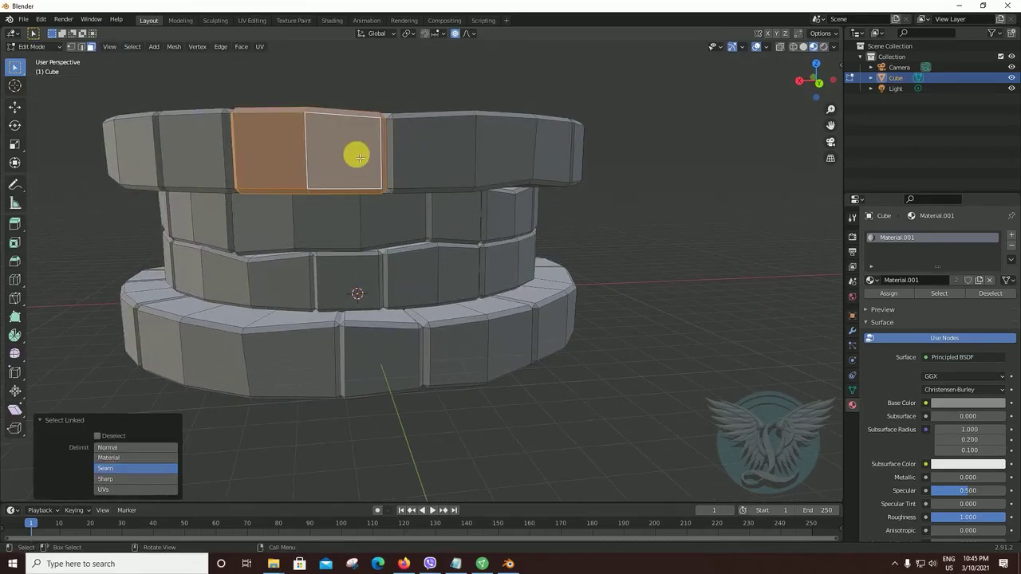
pyautogui.moveTo(428, 212)
pyautogui.mouseDown(button='middle')
pyautogui.moveTo(422, 247)
pyautogui.moveTo(327, 292)
pyautogui.moveTo(497, 257)
pyautogui.moveTo(478, 264)
pyautogui.moveTo(379, 210)
pyautogui.mouseUp(button='middle')
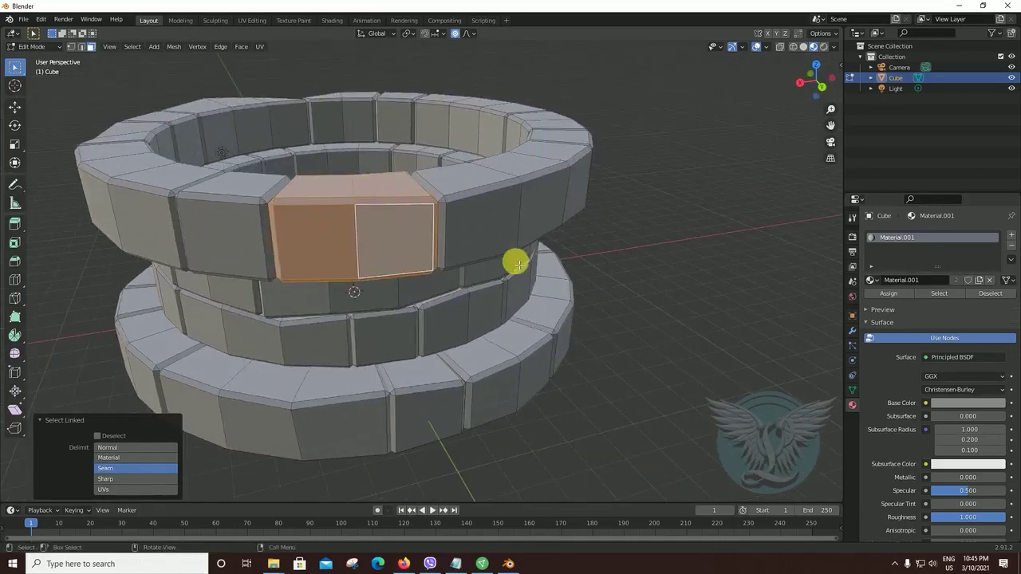
pyautogui.moveTo(517, 263); pyautogui.dragTo(516, 255, button='middle')
pyautogui.moveTo(423, 186)
pyautogui.mouseDown(button='middle')
pyautogui.moveTo(455, 255)
pyautogui.moveTo(359, 224)
pyautogui.mouseUp(button='middle')
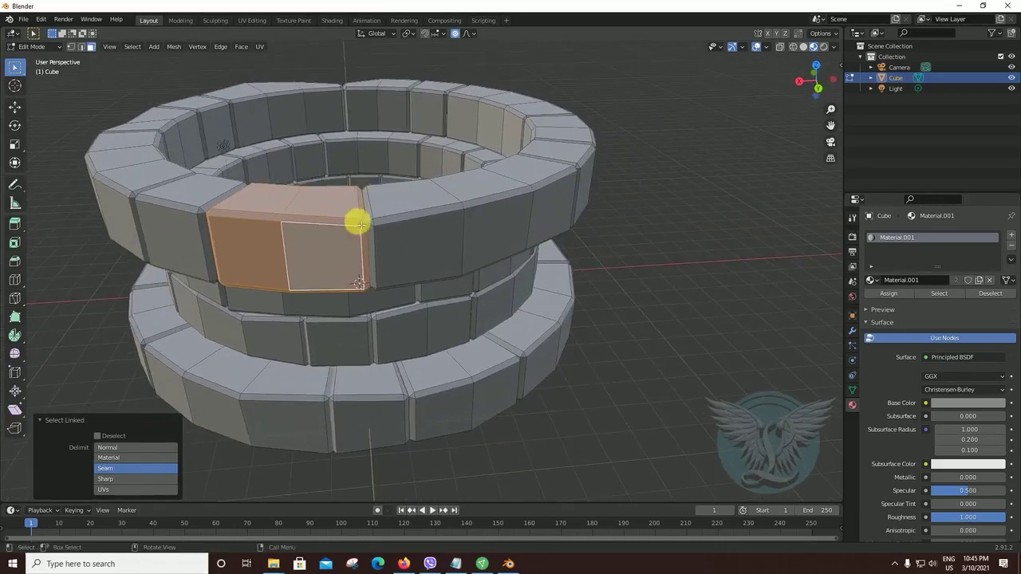
pyautogui.scroll(5, 379, 231)
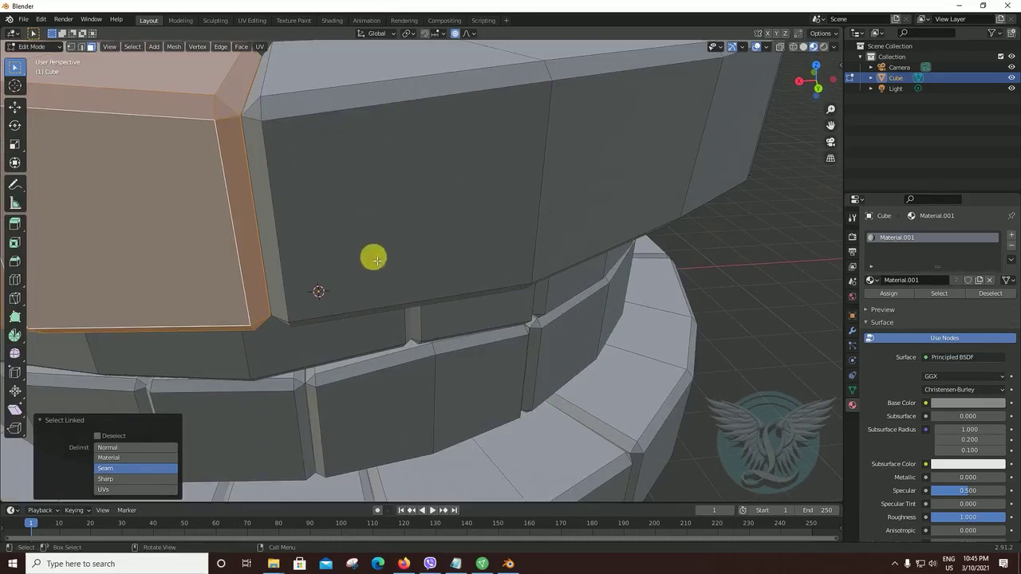
pyautogui.scroll(-5, 374, 259)
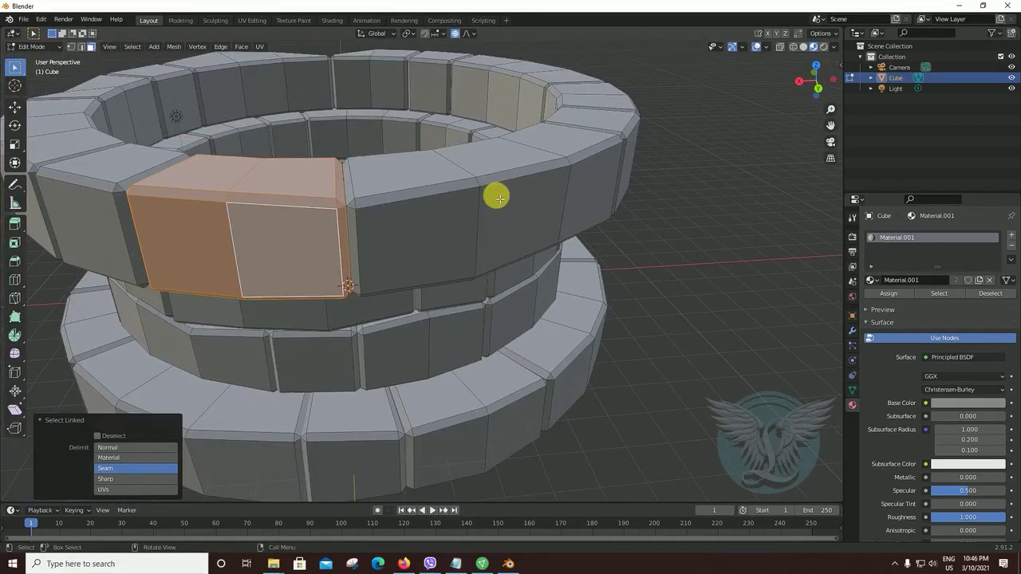
pyautogui.scroll(-3, 498, 198)
pyautogui.moveTo(468, 264)
pyautogui.mouseDown(button='middle')
pyautogui.moveTo(505, 276)
pyautogui.moveTo(513, 268)
pyautogui.moveTo(455, 276)
pyautogui.moveTo(310, 223)
pyautogui.mouseUp(button='middle')
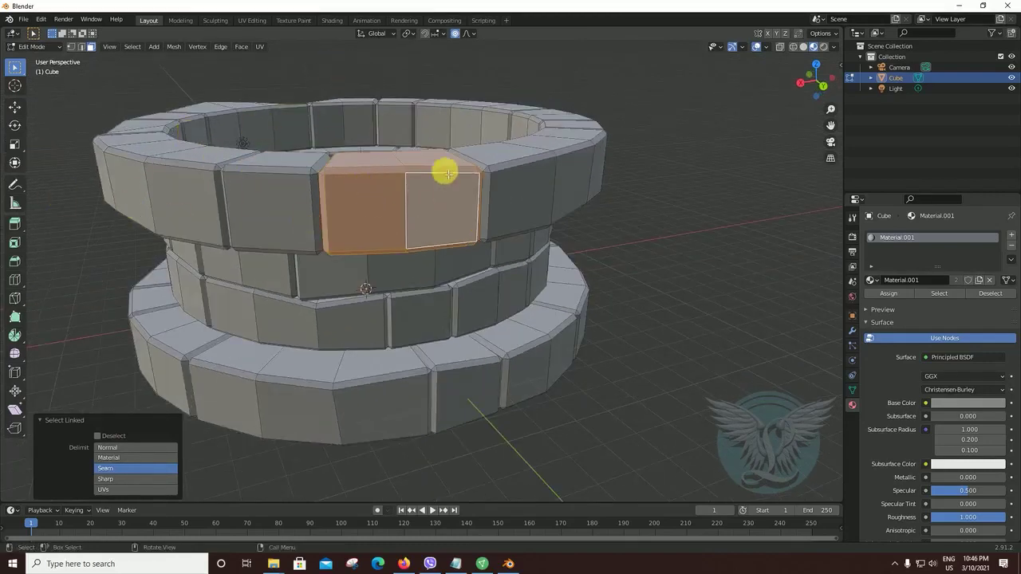
pyautogui.moveTo(473, 287)
pyautogui.mouseDown(button='middle')
pyautogui.moveTo(455, 285)
pyautogui.moveTo(497, 295)
pyautogui.mouseUp(button='middle')
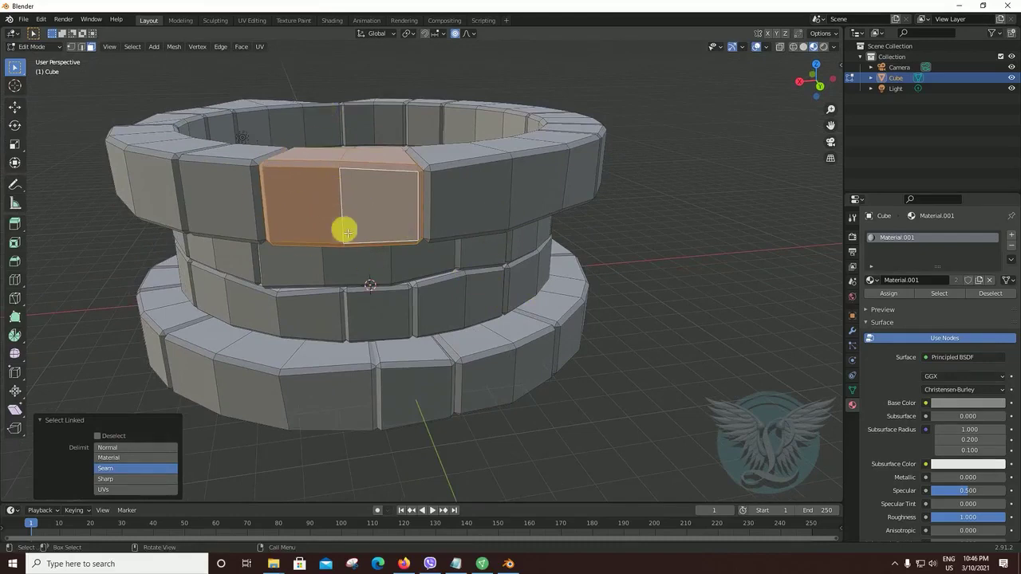
pyautogui.moveTo(519, 312)
pyautogui.mouseDown(button='middle')
pyautogui.moveTo(506, 271)
pyautogui.moveTo(470, 288)
pyautogui.moveTo(519, 307)
pyautogui.moveTo(499, 290)
pyautogui.moveTo(556, 276)
pyautogui.moveTo(547, 281)
pyautogui.mouseUp(button='middle')
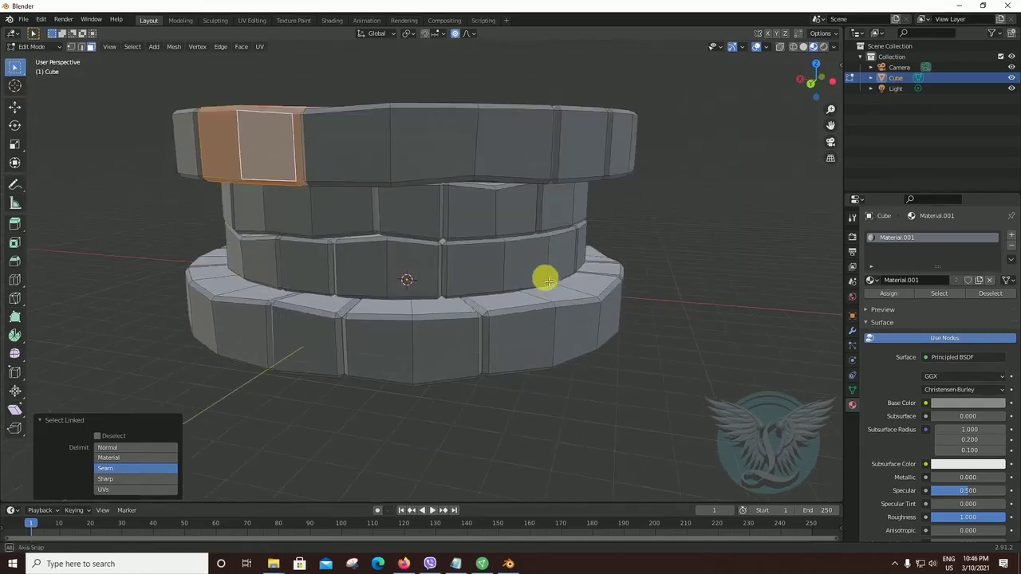
# Step: Add whole bricks on the second, third and top rings to the selection
pyautogui.keyDown('shift'); pyautogui.click(482, 219); pyautogui.keyUp('shift')
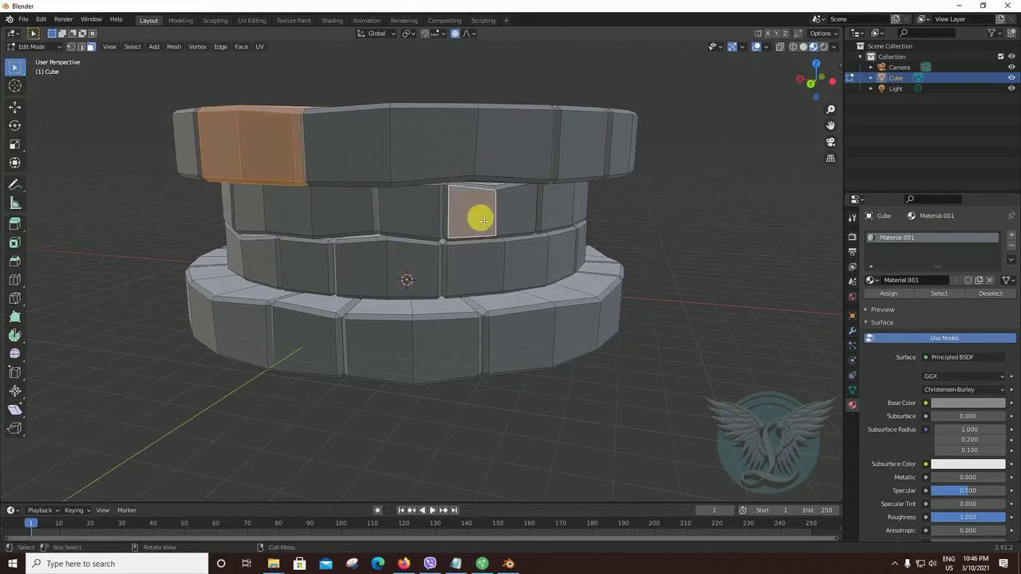
pyautogui.press('l')
pyautogui.moveTo(497, 310); pyautogui.dragTo(562, 318, button='middle')
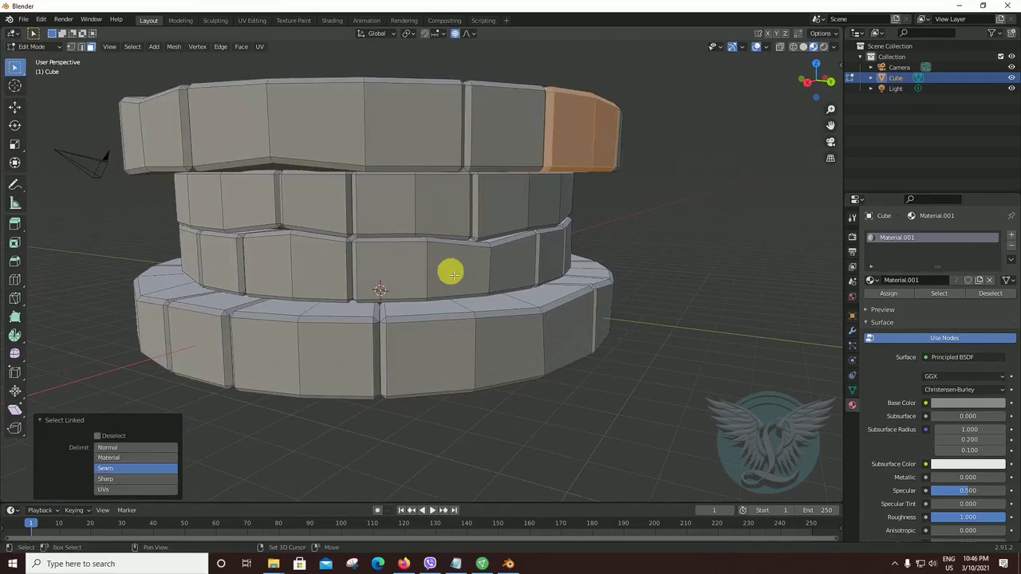
pyautogui.keyDown('shift'); pyautogui.click(453, 274); pyautogui.keyUp('shift')
pyautogui.hotkey('ctrl', 'l')
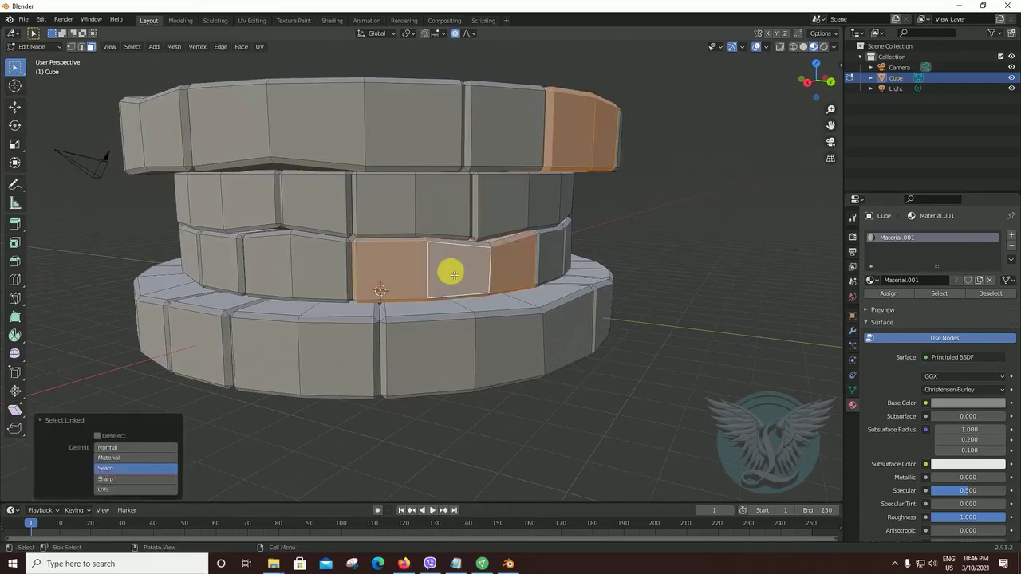
pyautogui.moveTo(474, 346); pyautogui.dragTo(449, 348, button='middle')
pyautogui.moveTo(495, 288); pyautogui.dragTo(501, 269, button='middle')
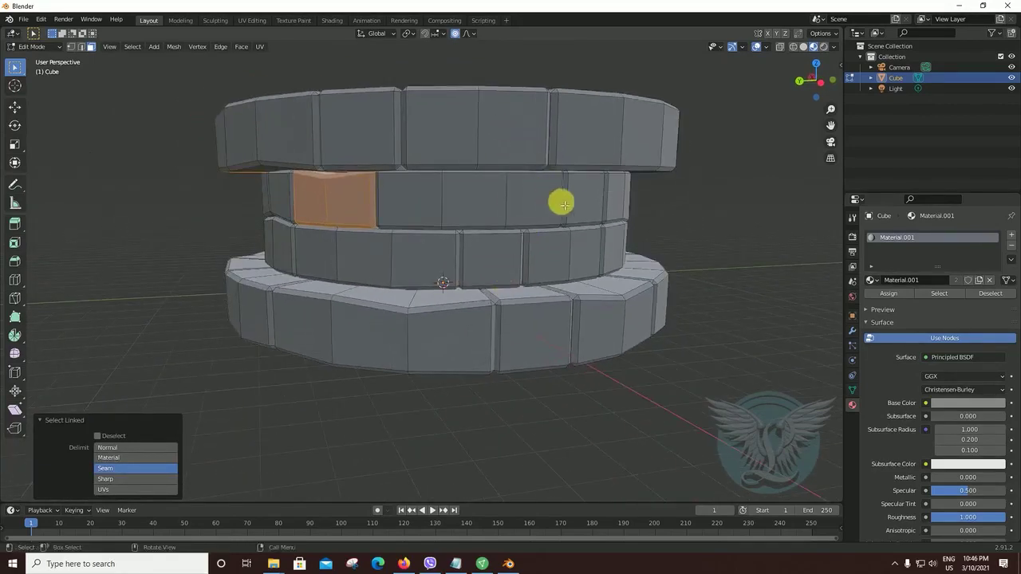
pyautogui.moveTo(575, 258); pyautogui.dragTo(563, 174, button='middle')
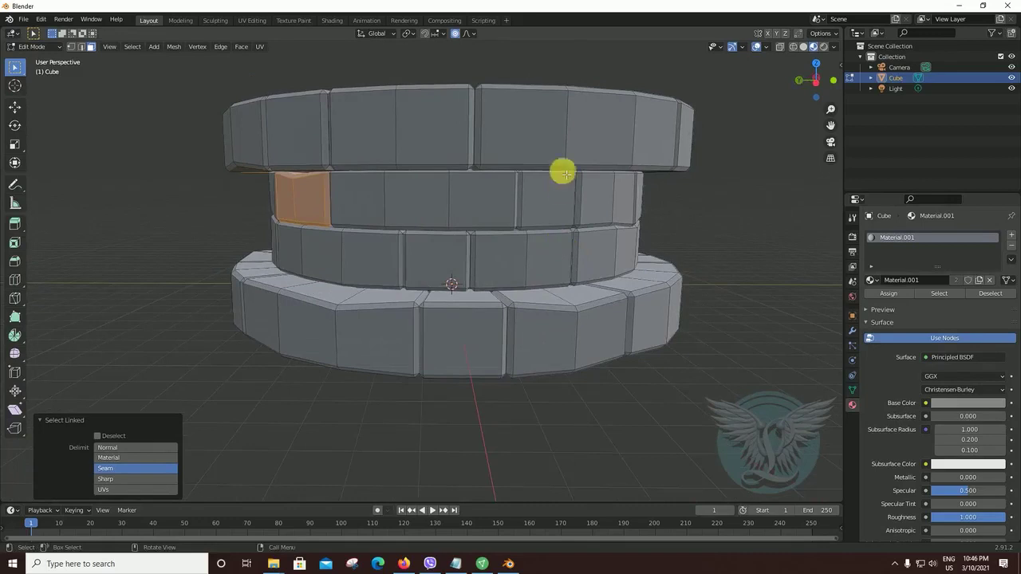
pyautogui.keyDown('shift'); pyautogui.click(599, 148); pyautogui.keyUp('shift')
pyautogui.press('l')
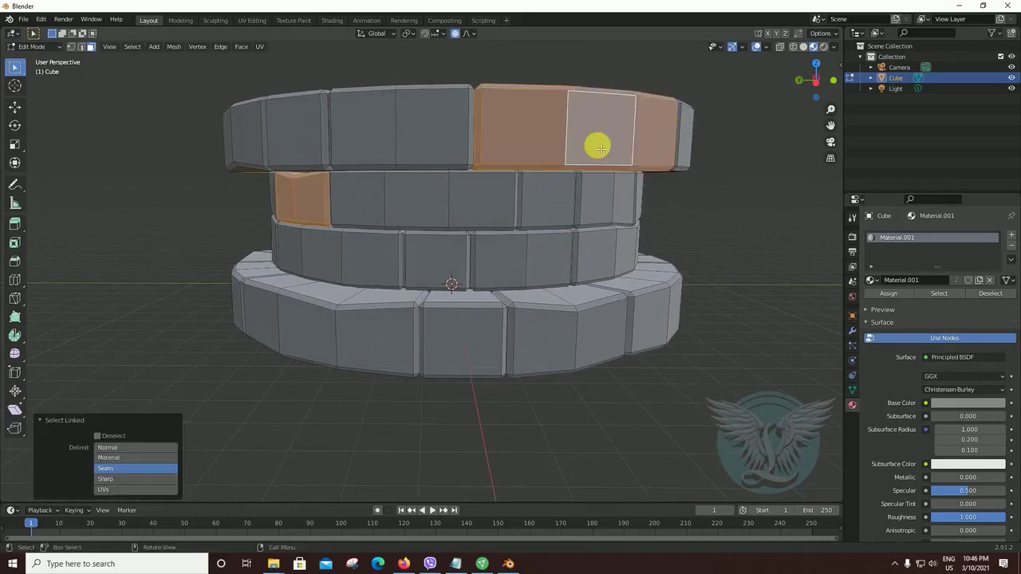
pyautogui.scroll(-3, 534, 240)
pyautogui.moveTo(506, 289)
pyautogui.mouseDown(button='middle')
pyautogui.moveTo(627, 292)
pyautogui.moveTo(537, 275)
pyautogui.moveTo(551, 285)
pyautogui.mouseUp(button='middle')
# Step: Add two bottom-ring bricks, a third-ring brick and another top-ring brick
pyautogui.keyDown('shift'); pyautogui.click(492, 292); pyautogui.keyUp('shift')
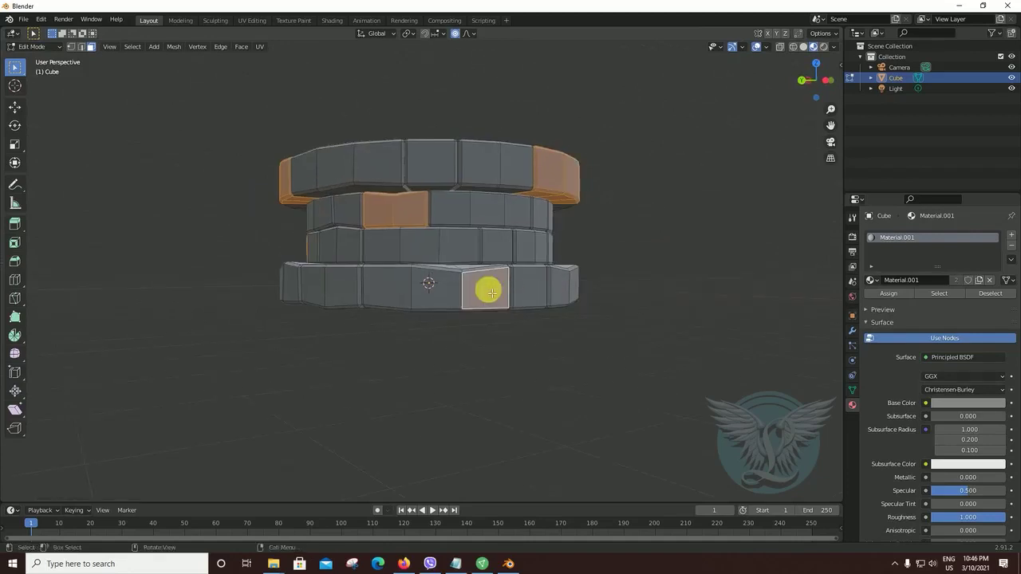
pyautogui.hotkey('ctrl', 'l')
pyautogui.moveTo(487, 312)
pyautogui.mouseDown(button='middle')
pyautogui.moveTo(652, 346)
pyautogui.moveTo(497, 338)
pyautogui.moveTo(561, 333)
pyautogui.moveTo(522, 303)
pyautogui.mouseUp(button='middle')
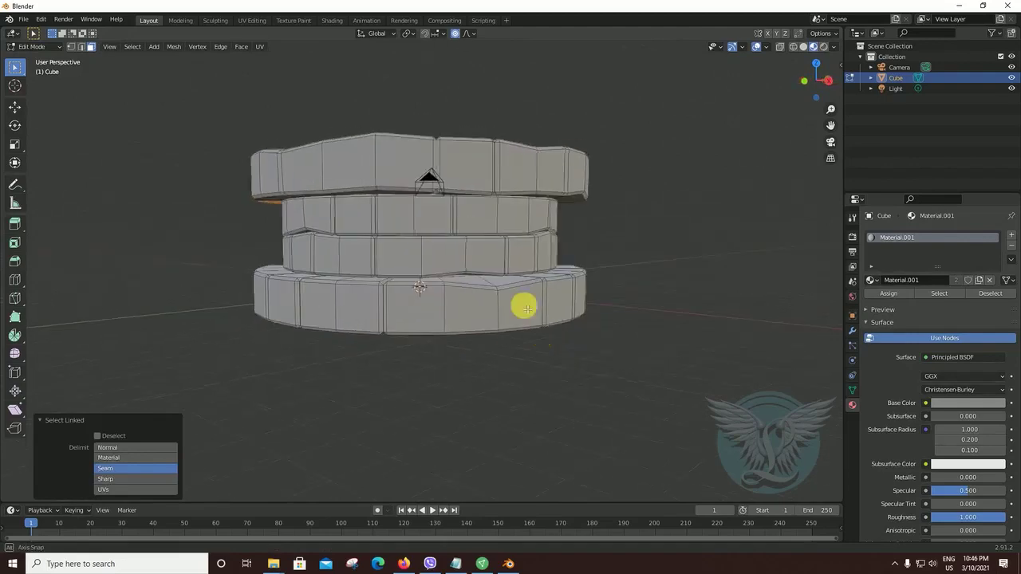
pyautogui.click(445, 258)
pyautogui.hotkey('ctrl', 'l')
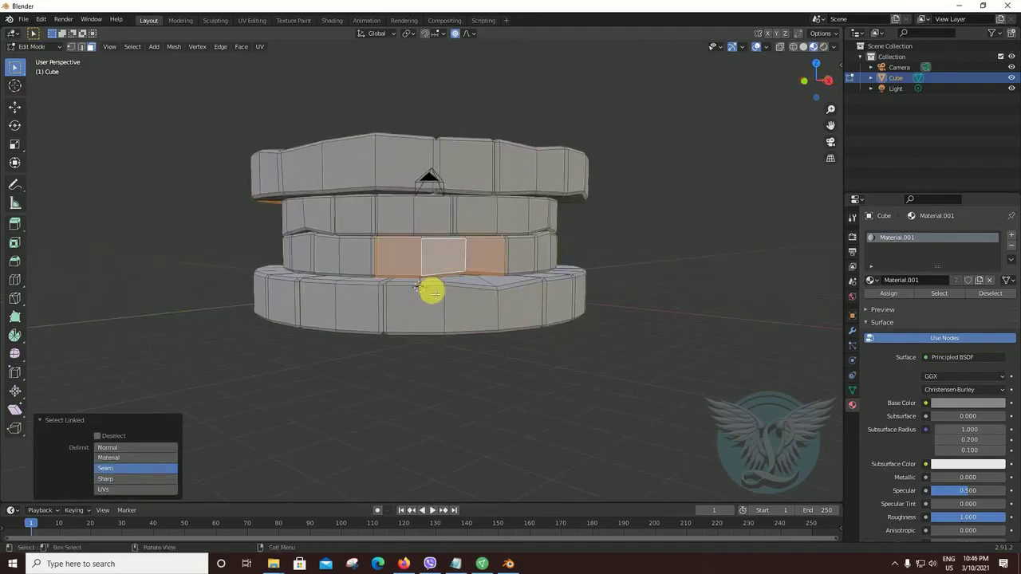
pyautogui.moveTo(429, 313)
pyautogui.mouseDown(button='middle')
pyautogui.moveTo(394, 317)
pyautogui.moveTo(423, 343)
pyautogui.moveTo(505, 298)
pyautogui.moveTo(477, 305)
pyautogui.mouseUp(button='middle')
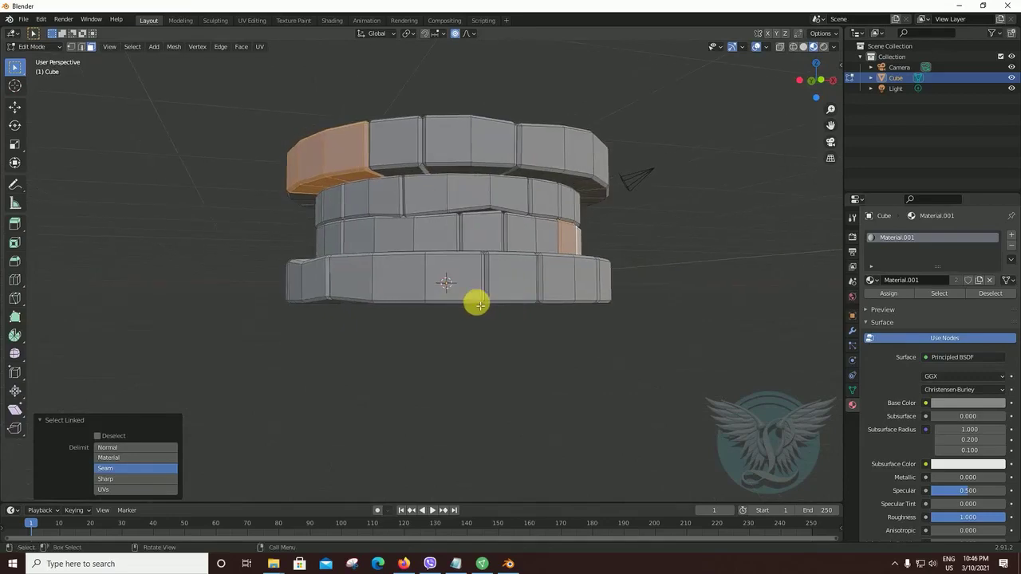
pyautogui.keyDown('shift'); pyautogui.click(413, 281); pyautogui.keyUp('shift')
pyautogui.press('l')
pyautogui.moveTo(510, 383)
pyautogui.mouseDown(button='middle')
pyautogui.moveTo(326, 399)
pyautogui.moveTo(405, 413)
pyautogui.moveTo(640, 390)
pyautogui.moveTo(460, 380)
pyautogui.moveTo(633, 385)
pyautogui.moveTo(611, 384)
pyautogui.mouseUp(button='middle')
pyautogui.keyDown('shift'); pyautogui.click(410, 205); pyautogui.keyUp('shift')
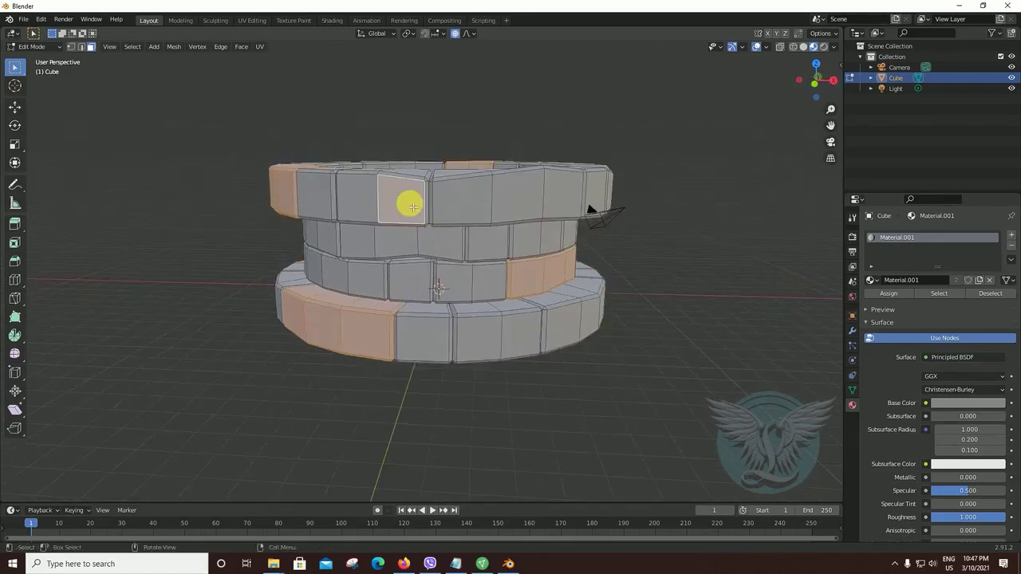
pyautogui.hotkey('ctrl', 'l')
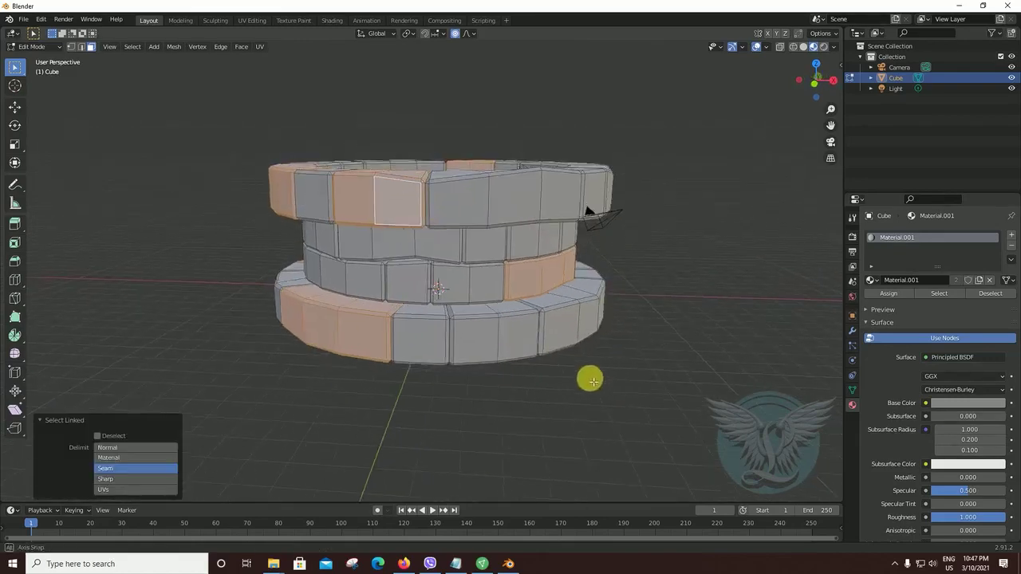
pyautogui.moveTo(588, 378); pyautogui.dragTo(587, 378, button='middle')
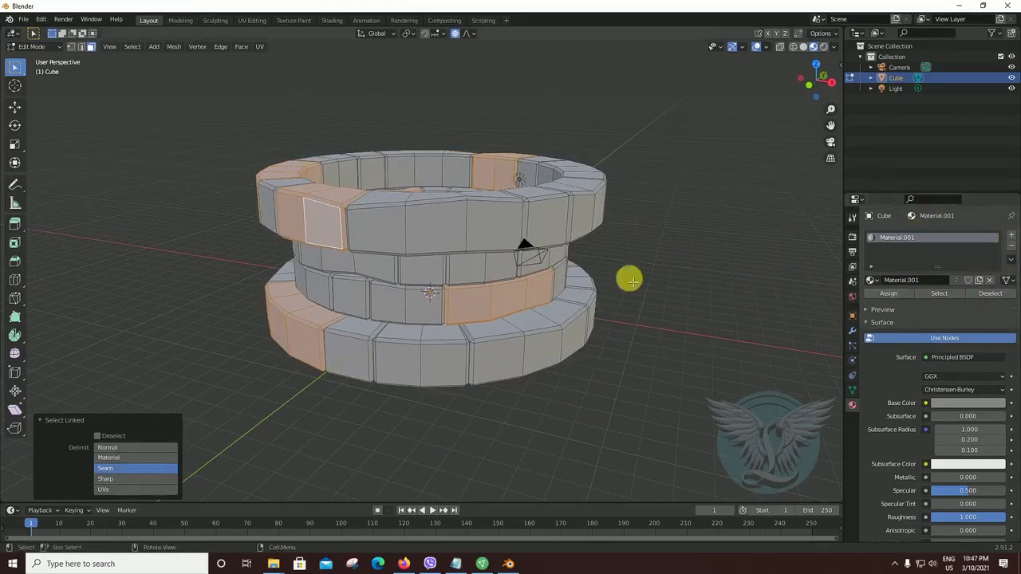
pyautogui.moveTo(652, 323); pyautogui.dragTo(674, 321, button='middle')
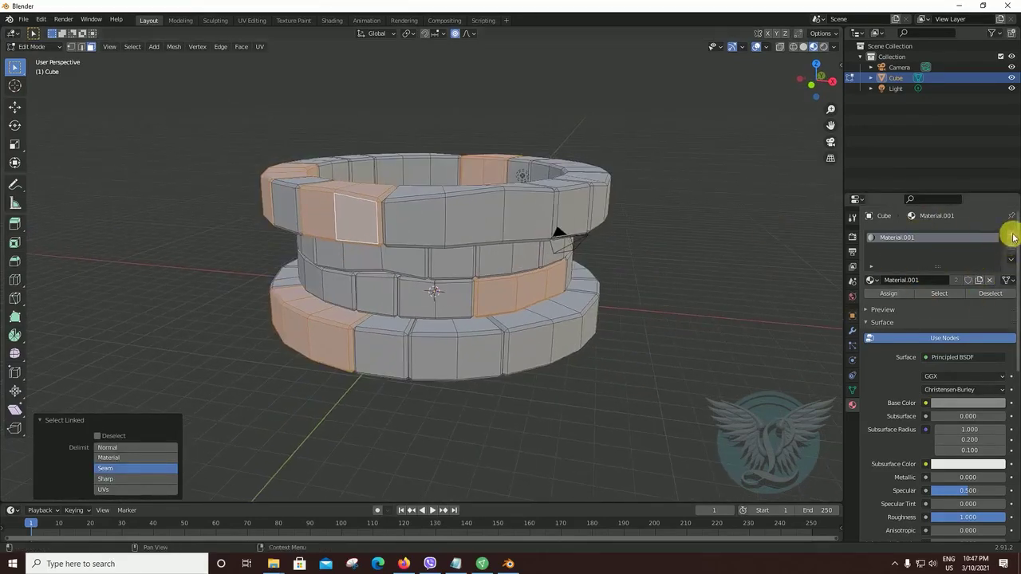
# Step: Create a new material in a new slot with base colour value 0.140
pyautogui.click(1011, 236)
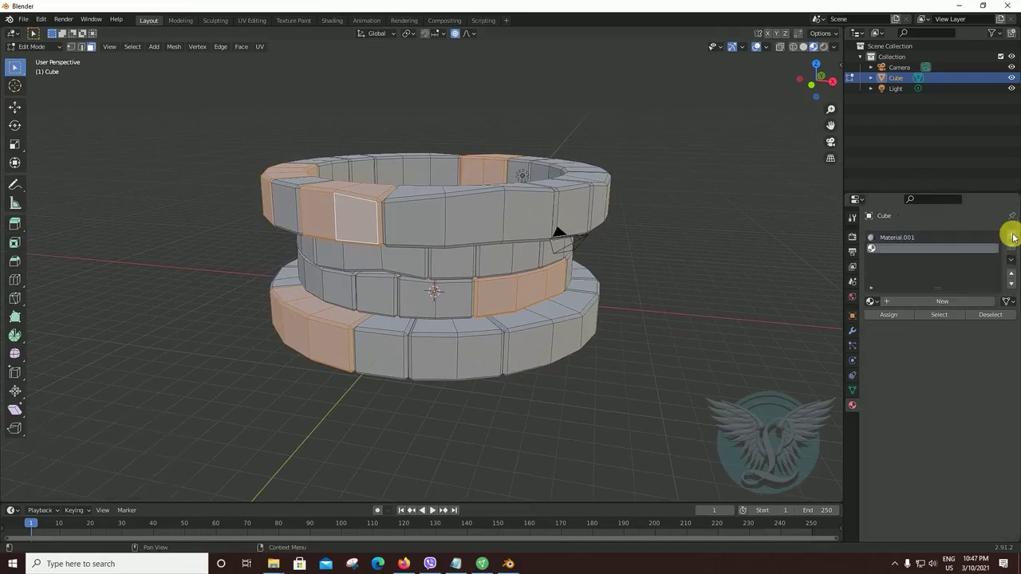
pyautogui.click(946, 302)
pyautogui.moveTo(650, 359)
pyautogui.mouseDown(button='middle')
pyautogui.moveTo(668, 356)
pyautogui.moveTo(657, 360)
pyautogui.mouseUp(button='middle')
pyautogui.click(965, 425)
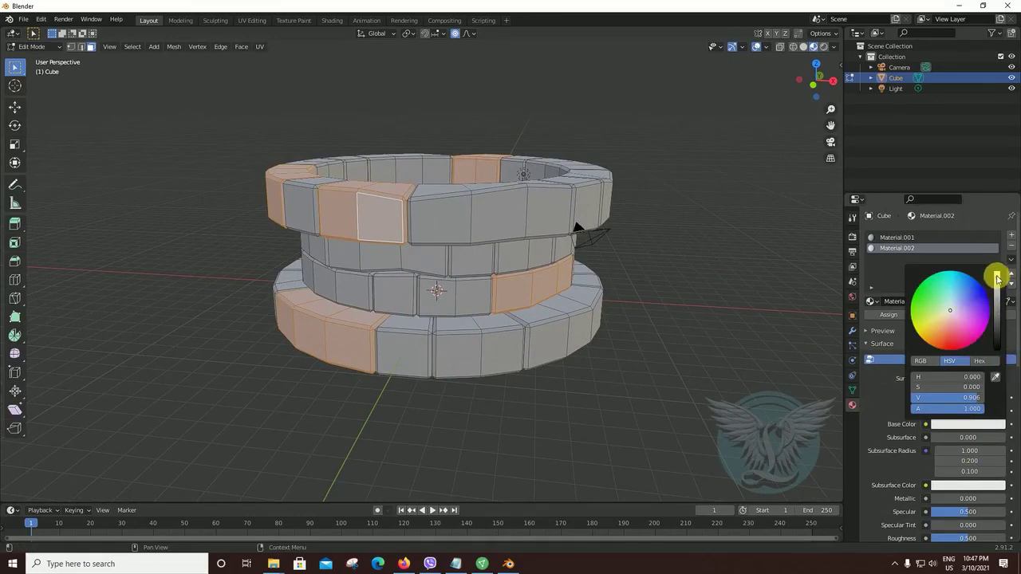
pyautogui.moveTo(957, 398)
pyautogui.mouseDown()
pyautogui.moveTo(918, 397)
pyautogui.moveTo(945, 397)
pyautogui.mouseUp()
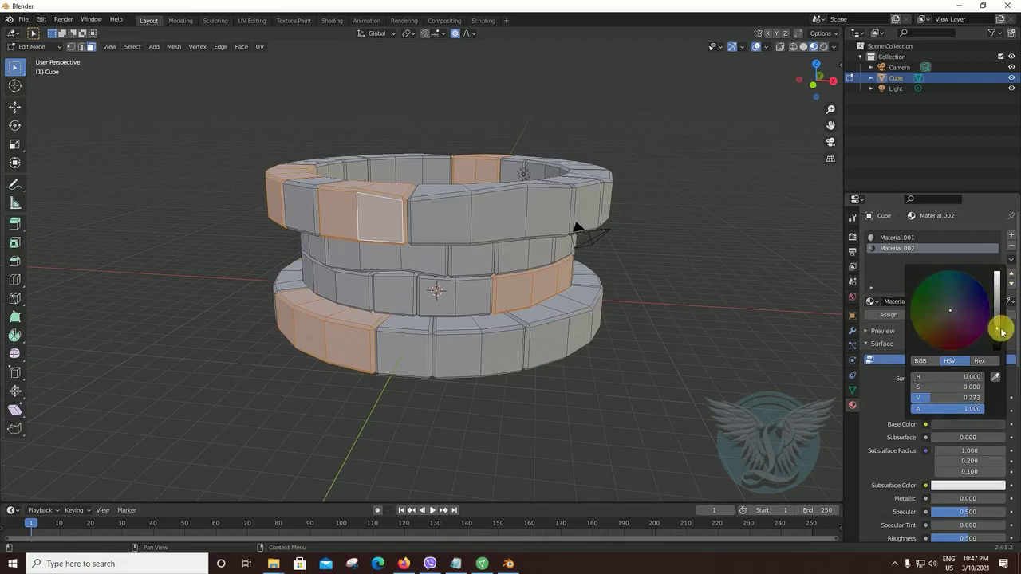
# Step: Assign the dark grey material to the selected bricks and deselect all to inspect them
pyautogui.click(890, 315)
pyautogui.moveTo(548, 392); pyautogui.dragTo(697, 232, button='middle')
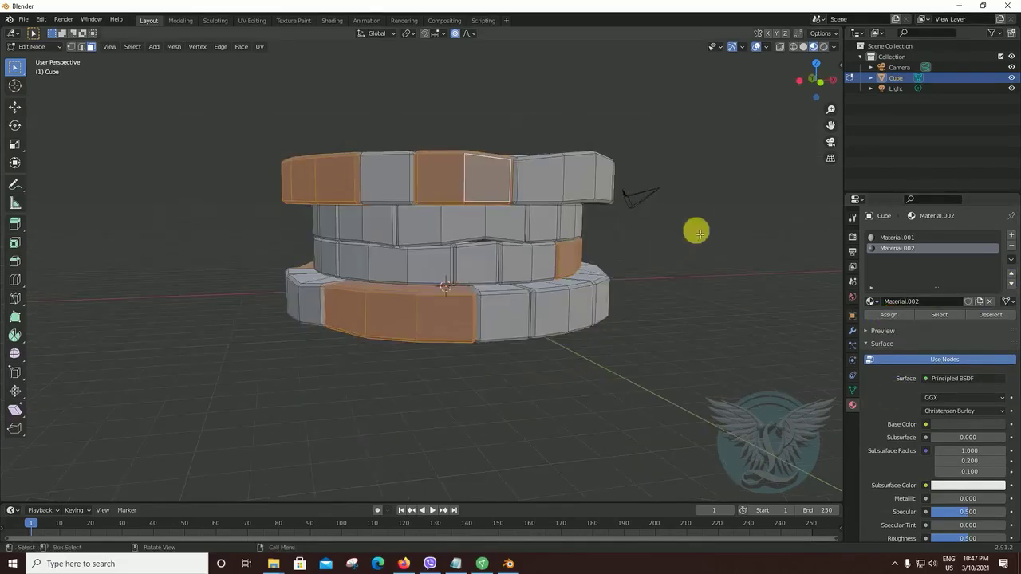
pyautogui.hotkey('alt', 'a')
pyautogui.moveTo(541, 377)
pyautogui.mouseDown(button='middle')
pyautogui.moveTo(615, 381)
pyautogui.moveTo(647, 369)
pyautogui.moveTo(521, 364)
pyautogui.moveTo(615, 367)
pyautogui.moveTo(583, 385)
pyautogui.moveTo(615, 376)
pyautogui.moveTo(387, 380)
pyautogui.moveTo(511, 376)
pyautogui.mouseUp(button='middle')
pyautogui.moveTo(605, 436)
pyautogui.mouseDown(button='middle')
pyautogui.moveTo(675, 436)
pyautogui.moveTo(576, 416)
pyautogui.mouseUp(button='middle')
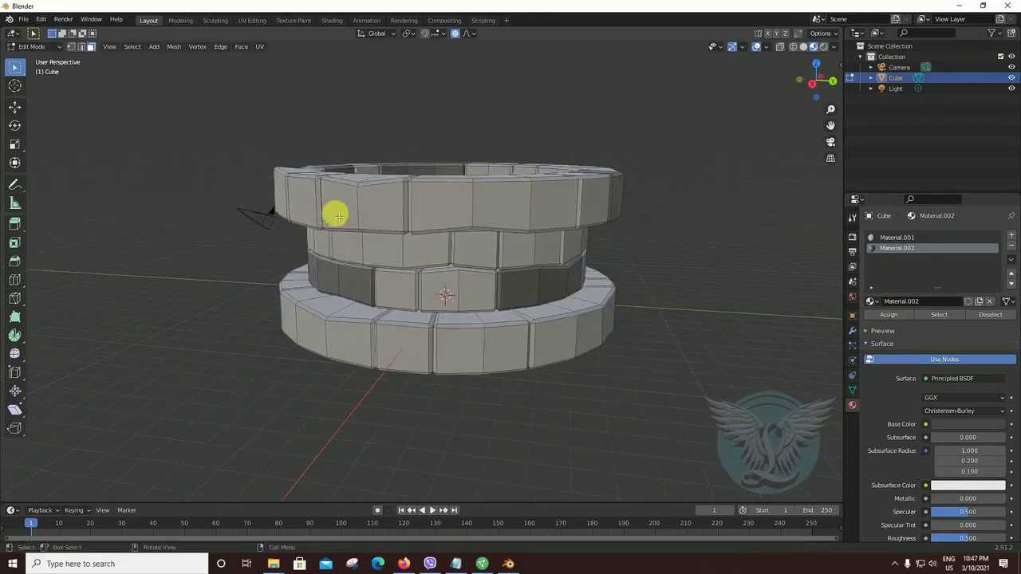
pyautogui.moveTo(383, 193)
pyautogui.mouseDown(button='middle')
pyautogui.moveTo(490, 312)
pyautogui.moveTo(474, 196)
pyautogui.mouseUp(button='middle')
# Step: Start a new selection with top-ring bricks and add a second-ring brick
pyautogui.click(477, 193)
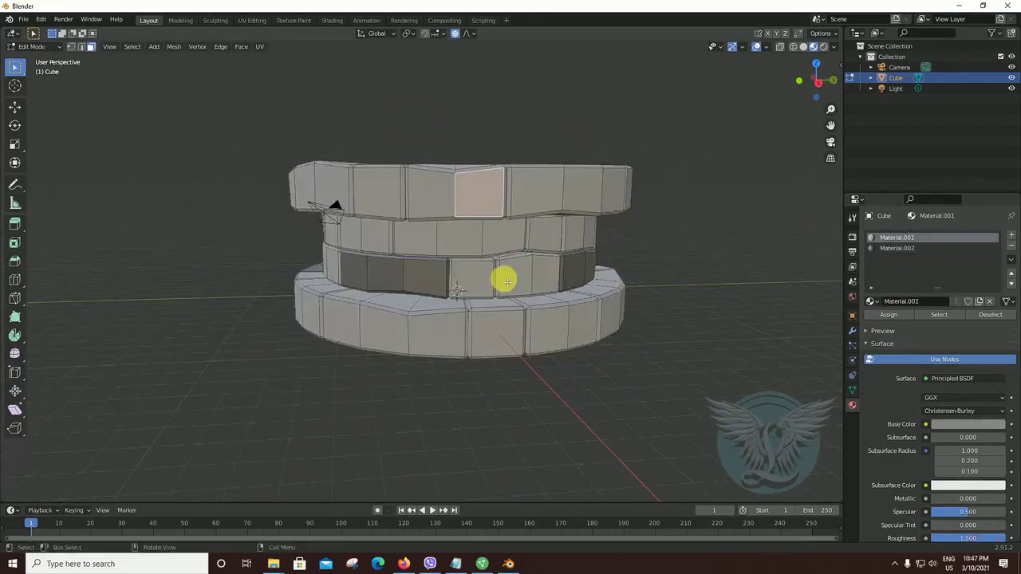
pyautogui.press('l')
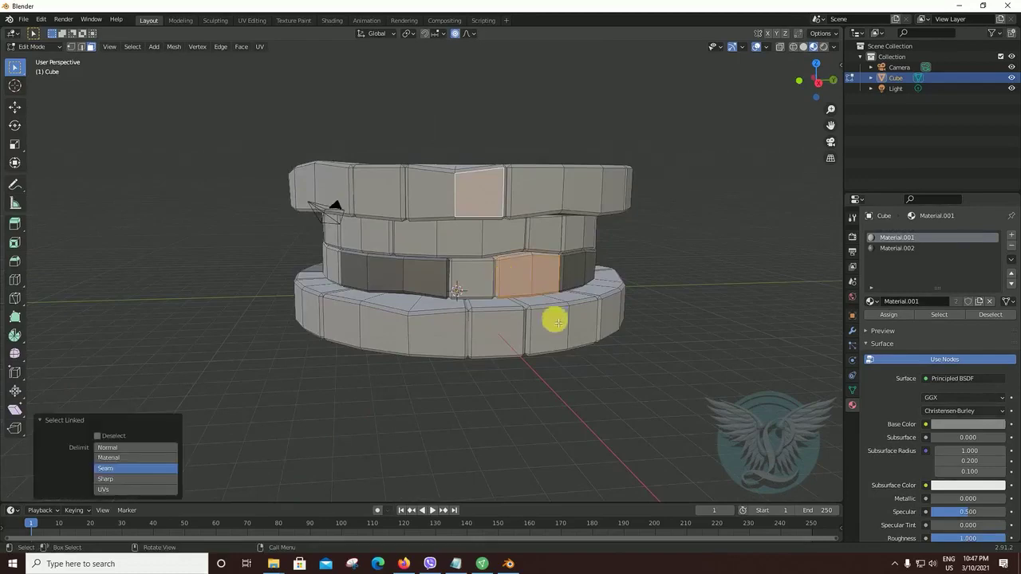
pyautogui.moveTo(557, 322); pyautogui.dragTo(699, 244, button='middle')
pyautogui.click(699, 243)
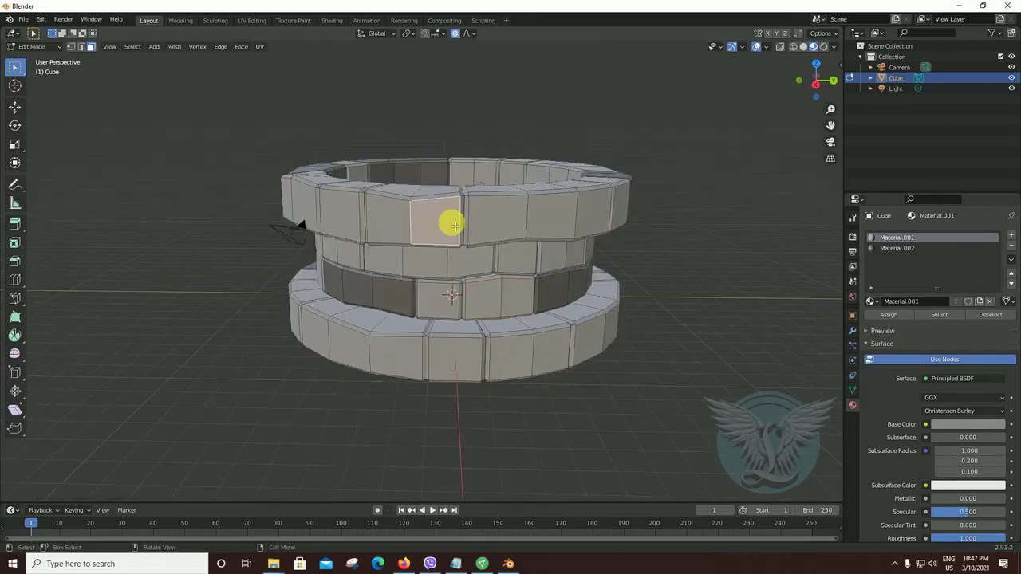
pyautogui.press('l')
pyautogui.moveTo(451, 264)
pyautogui.mouseDown(button='middle')
pyautogui.moveTo(484, 287)
pyautogui.moveTo(414, 281)
pyautogui.moveTo(391, 289)
pyautogui.moveTo(428, 266)
pyautogui.moveTo(419, 269)
pyautogui.mouseUp(button='middle')
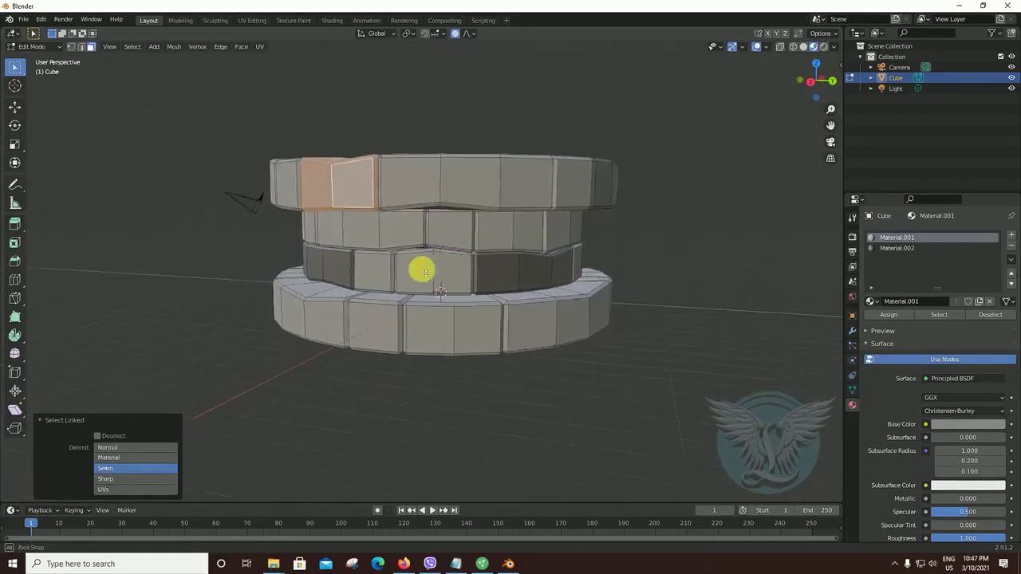
pyautogui.keyDown('shift'); pyautogui.click(461, 226); pyautogui.keyUp('shift')
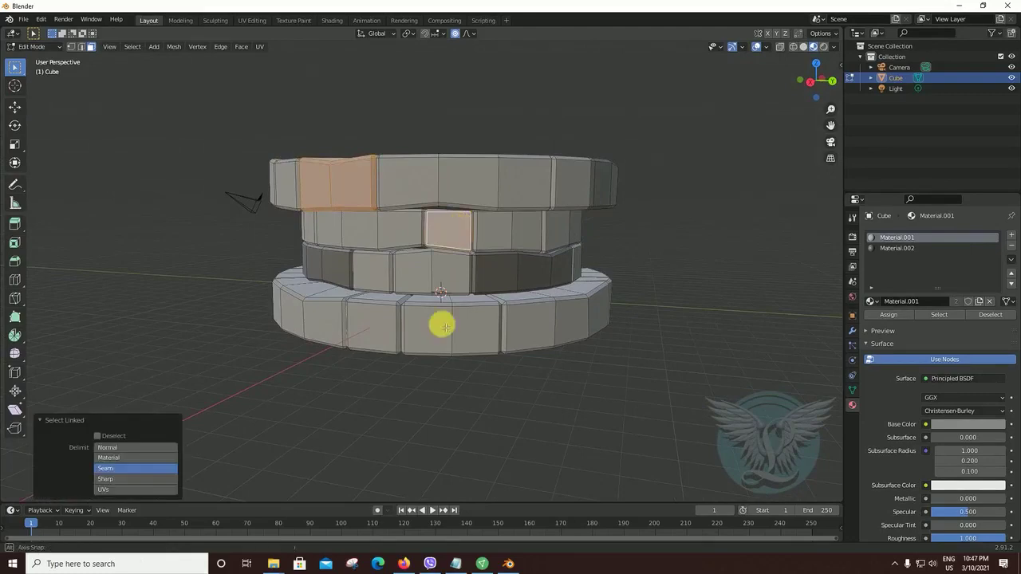
pyautogui.moveTo(444, 327)
pyautogui.mouseDown(button='middle')
pyautogui.moveTo(533, 326)
pyautogui.moveTo(514, 322)
pyautogui.moveTo(521, 300)
pyautogui.moveTo(505, 299)
pyautogui.moveTo(527, 303)
pyautogui.mouseUp(button='middle')
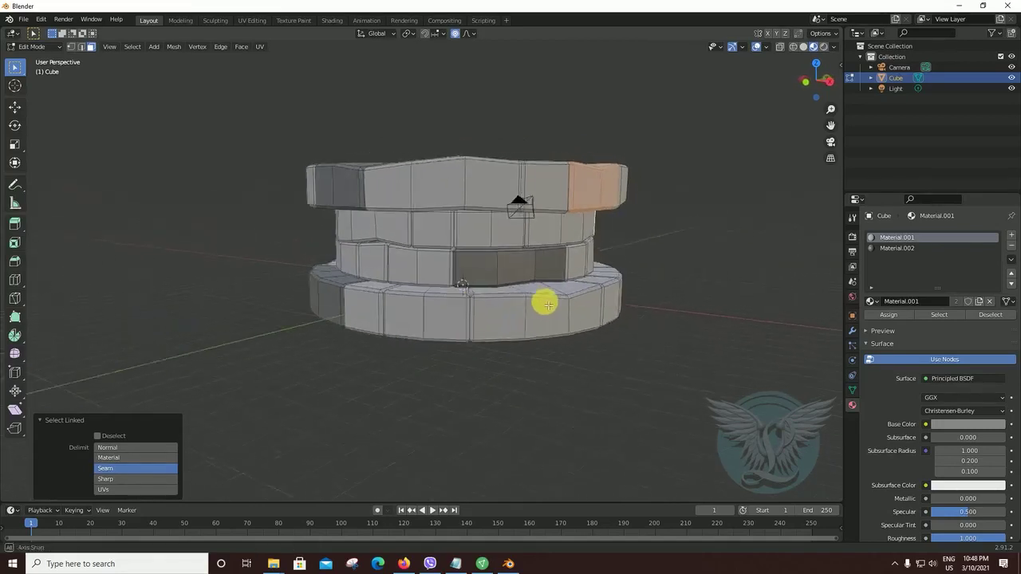
pyautogui.keyDown('shift'); pyautogui.click(445, 233); pyautogui.keyUp('shift')
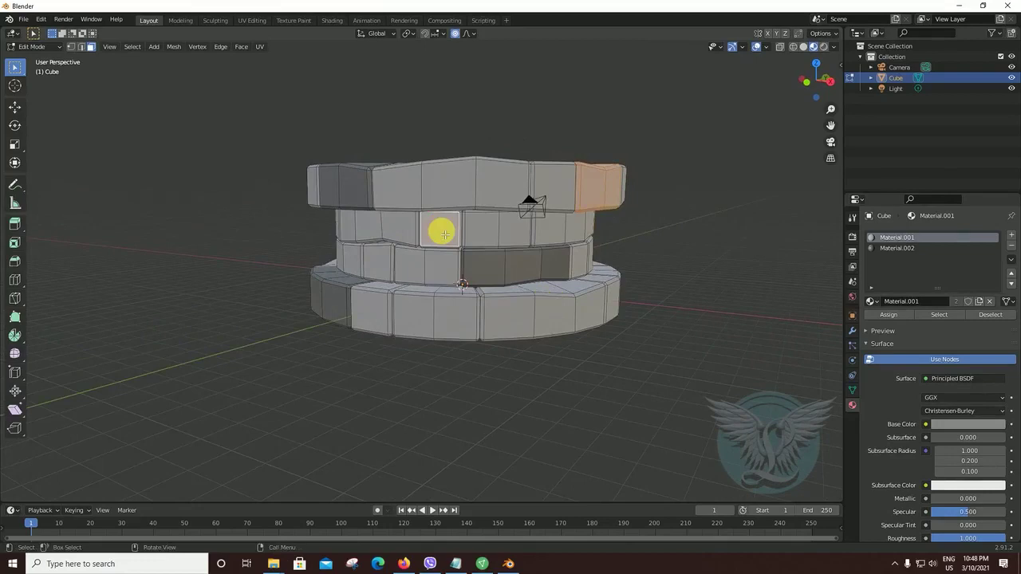
pyautogui.hotkey('ctrl', 'l')
pyautogui.moveTo(457, 304)
pyautogui.mouseDown(button='middle')
pyautogui.moveTo(376, 292)
pyautogui.moveTo(466, 322)
pyautogui.mouseUp(button='middle')
# Step: Add two bottom-ring bricks, a second-ring brick and one more brick
pyautogui.keyDown('shift'); pyautogui.click(477, 306); pyautogui.keyUp('shift')
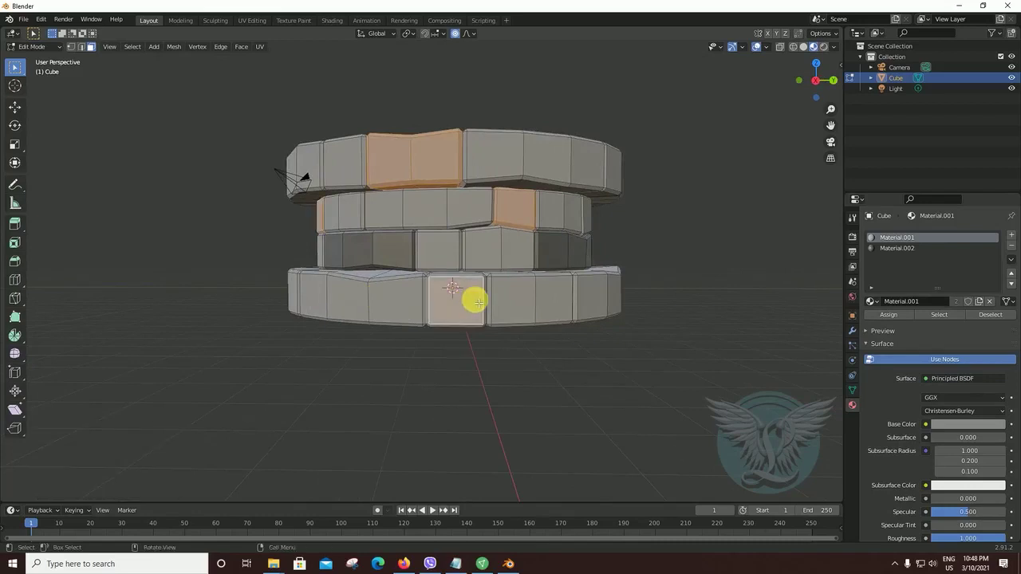
pyautogui.press('l')
pyautogui.moveTo(465, 368)
pyautogui.mouseDown(button='middle')
pyautogui.moveTo(529, 369)
pyautogui.moveTo(497, 369)
pyautogui.moveTo(508, 373)
pyautogui.moveTo(476, 322)
pyautogui.mouseUp(button='middle')
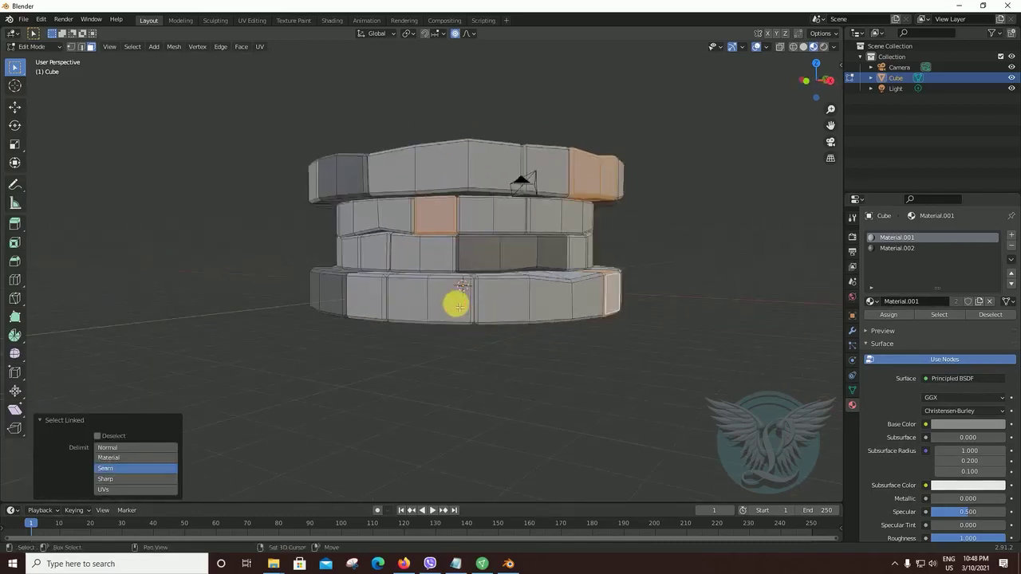
pyautogui.keyDown('shift'); pyautogui.click(458, 307); pyautogui.keyUp('shift')
pyautogui.hotkey('ctrl', 'l')
pyautogui.moveTo(444, 365)
pyautogui.mouseDown(button='middle')
pyautogui.moveTo(526, 374)
pyautogui.moveTo(583, 365)
pyautogui.moveTo(551, 362)
pyautogui.mouseUp(button='middle')
pyautogui.click(393, 229)
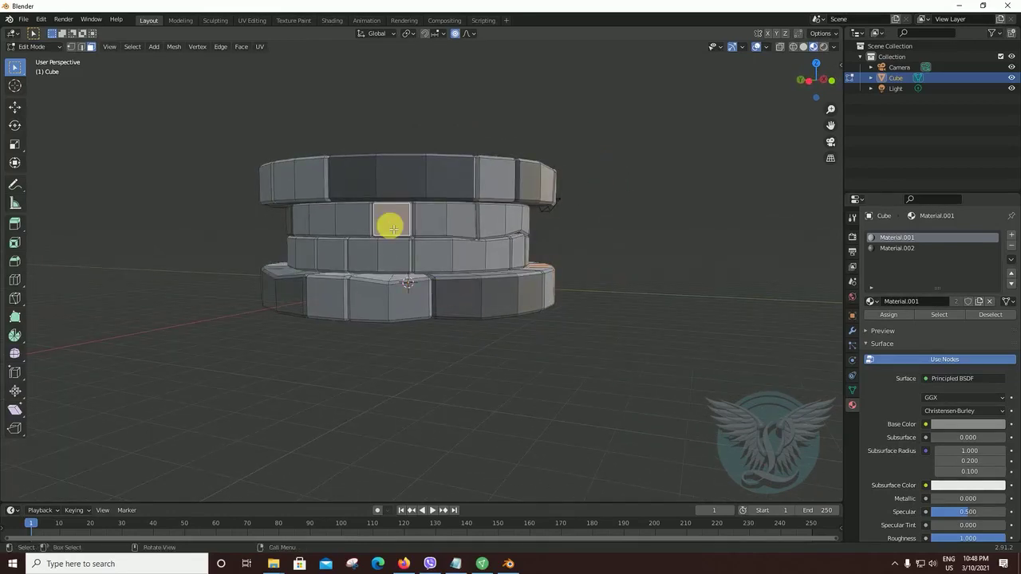
pyautogui.hotkey('ctrl', 'l')
pyautogui.moveTo(419, 358)
pyautogui.mouseDown(button='middle')
pyautogui.moveTo(371, 365)
pyautogui.moveTo(454, 378)
pyautogui.moveTo(570, 372)
pyautogui.moveTo(540, 376)
pyautogui.mouseUp(button='middle')
pyautogui.keyDown('shift'); pyautogui.click(458, 257); pyautogui.keyUp('shift')
pyautogui.hotkey('ctrl', 'l')
pyautogui.moveTo(510, 330)
pyautogui.mouseDown(button='middle')
pyautogui.moveTo(449, 351)
pyautogui.moveTo(485, 348)
pyautogui.mouseUp(button='middle')
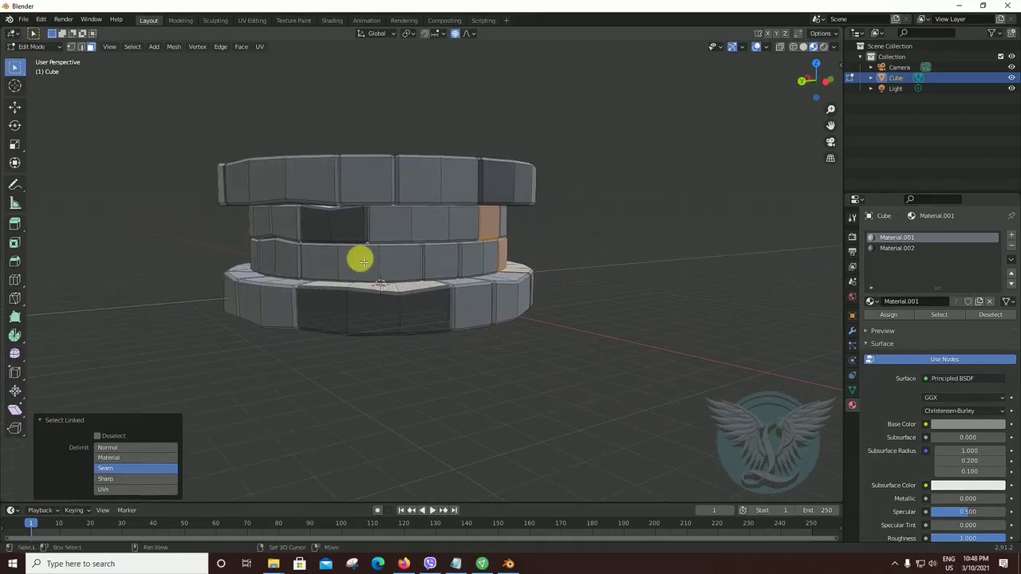
# Step: Add another top-ring, bottom-ring and middle-ring brick to the selection
pyautogui.moveTo(399, 351); pyautogui.dragTo(400, 195, button='middle')
pyautogui.keyDown('shift'); pyautogui.click(395, 179); pyautogui.keyUp('shift')
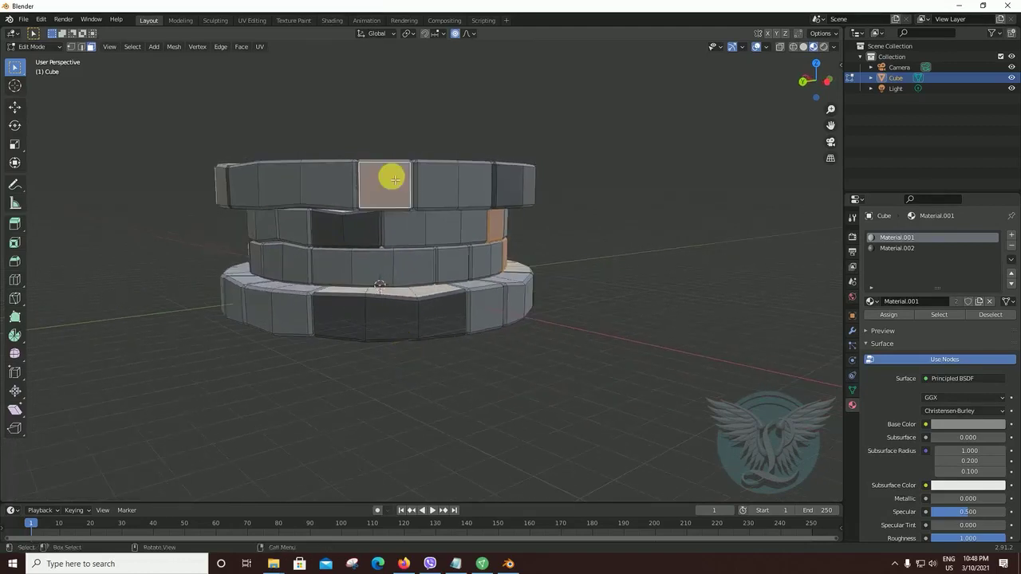
pyautogui.moveTo(407, 386); pyautogui.dragTo(473, 375, button='middle')
pyautogui.keyDown('shift'); pyautogui.click(372, 284); pyautogui.keyUp('shift')
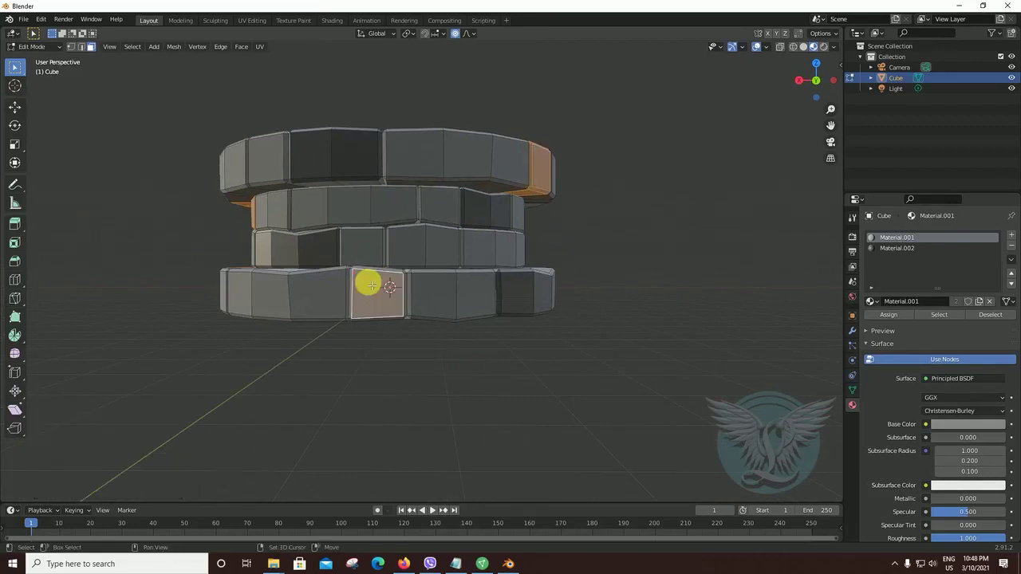
pyautogui.hotkey('ctrl', 'l')
pyautogui.moveTo(388, 382)
pyautogui.mouseDown(button='middle')
pyautogui.moveTo(296, 391)
pyautogui.moveTo(341, 398)
pyautogui.moveTo(463, 374)
pyautogui.moveTo(459, 387)
pyautogui.moveTo(449, 378)
pyautogui.moveTo(536, 386)
pyautogui.moveTo(374, 393)
pyautogui.mouseUp(button='middle')
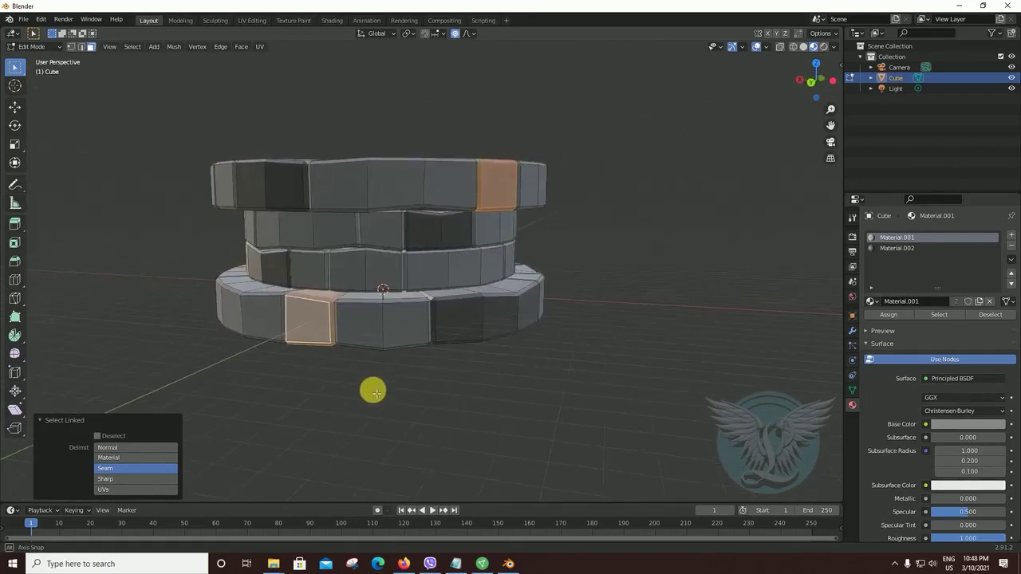
pyautogui.keyDown('shift'); pyautogui.click(388, 239); pyautogui.keyUp('shift')
pyautogui.press('l')
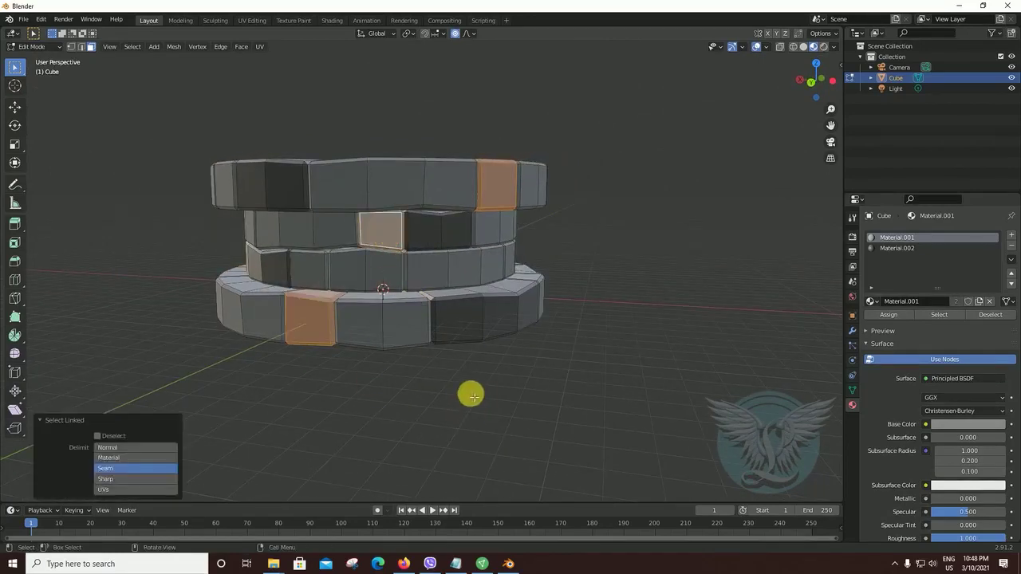
pyautogui.moveTo(472, 395)
pyautogui.mouseDown(button='middle')
pyautogui.moveTo(429, 386)
pyautogui.moveTo(196, 401)
pyautogui.moveTo(207, 397)
pyautogui.mouseUp(button='middle')
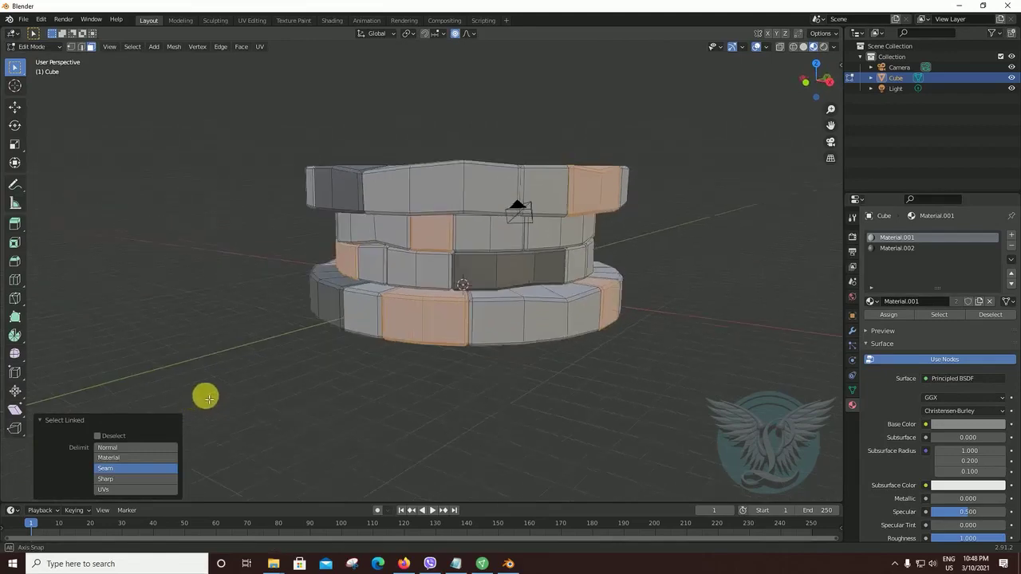
pyautogui.moveTo(539, 392)
pyautogui.mouseDown(button='middle')
pyautogui.moveTo(454, 390)
pyautogui.moveTo(662, 390)
pyautogui.moveTo(558, 390)
pyautogui.moveTo(615, 391)
pyautogui.moveTo(570, 394)
pyautogui.moveTo(580, 398)
pyautogui.mouseUp(button='middle')
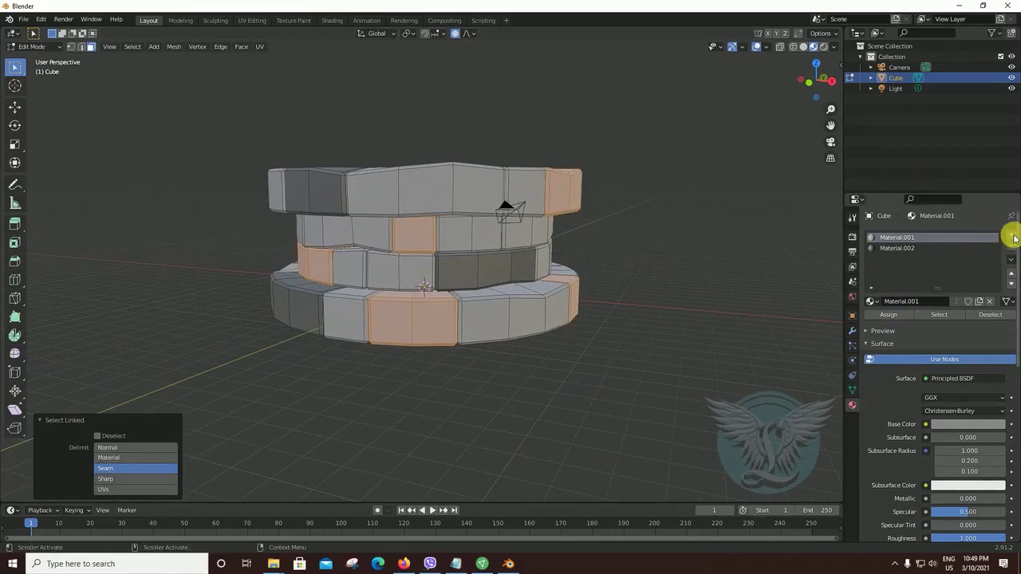
# Step: Create a new material in a new slot with a darkened orange base colour
pyautogui.click(1013, 237)
pyautogui.click(942, 302)
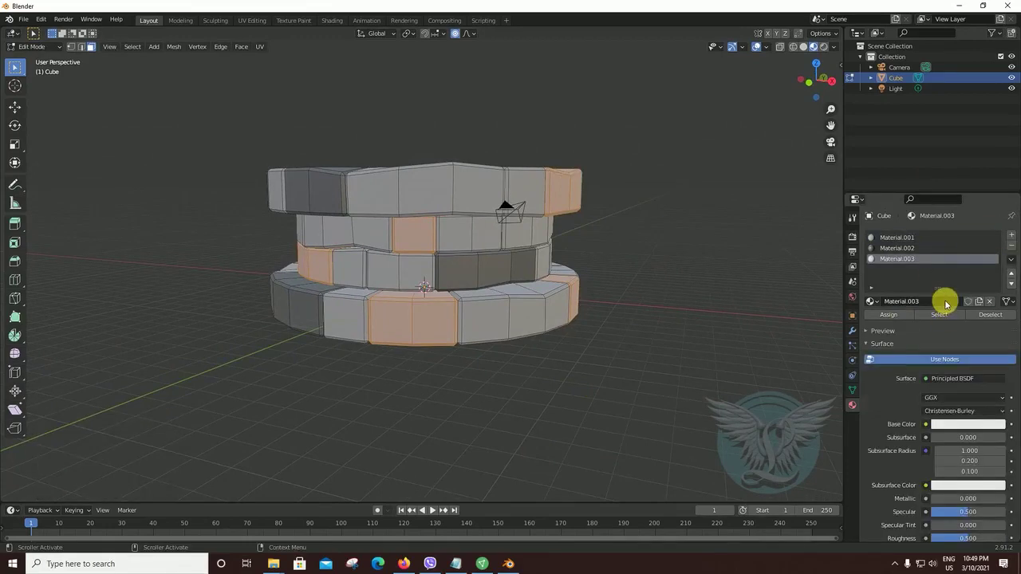
pyautogui.click(972, 425)
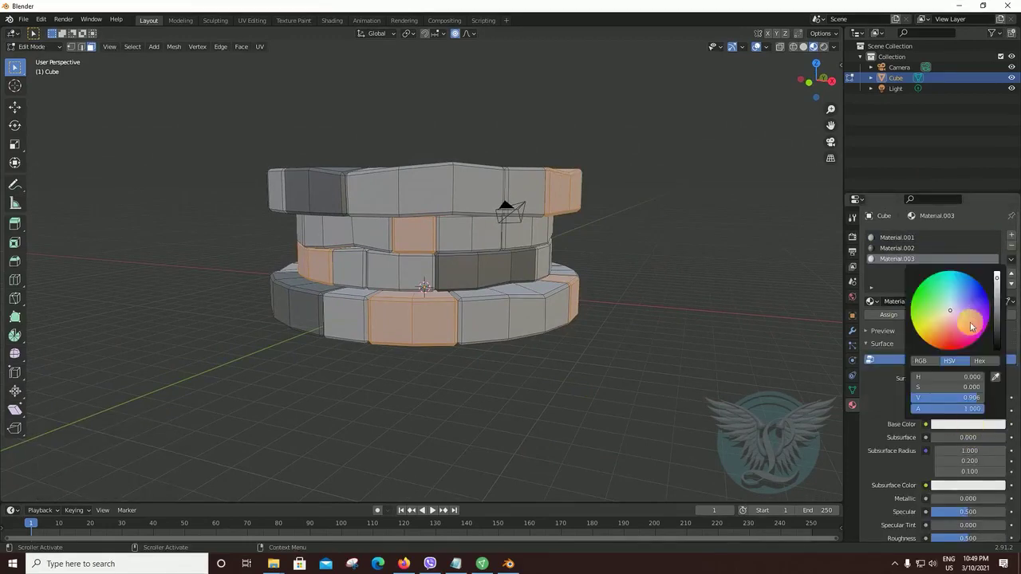
pyautogui.click(946, 334)
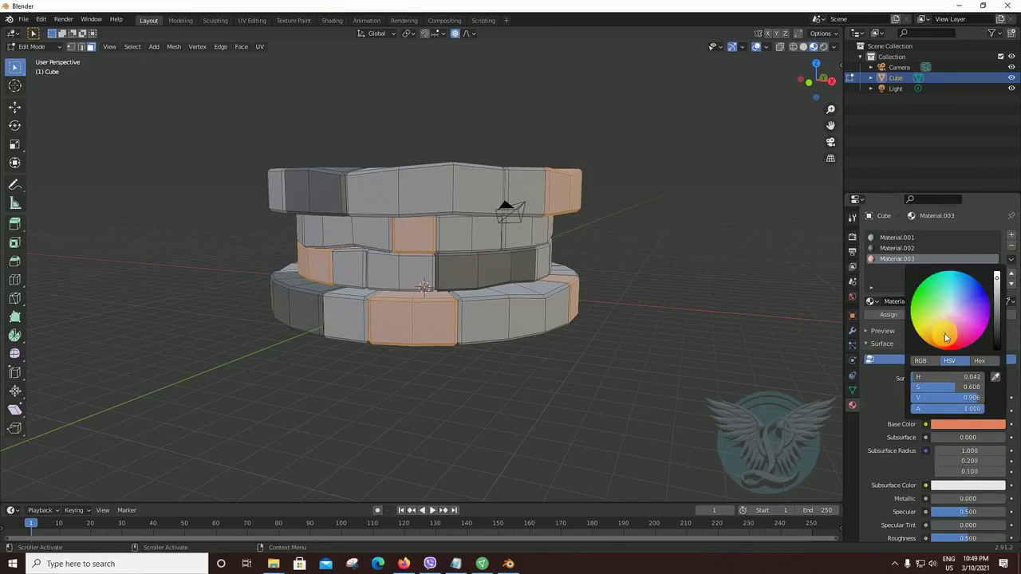
pyautogui.moveTo(996, 277); pyautogui.dragTo(996, 311)
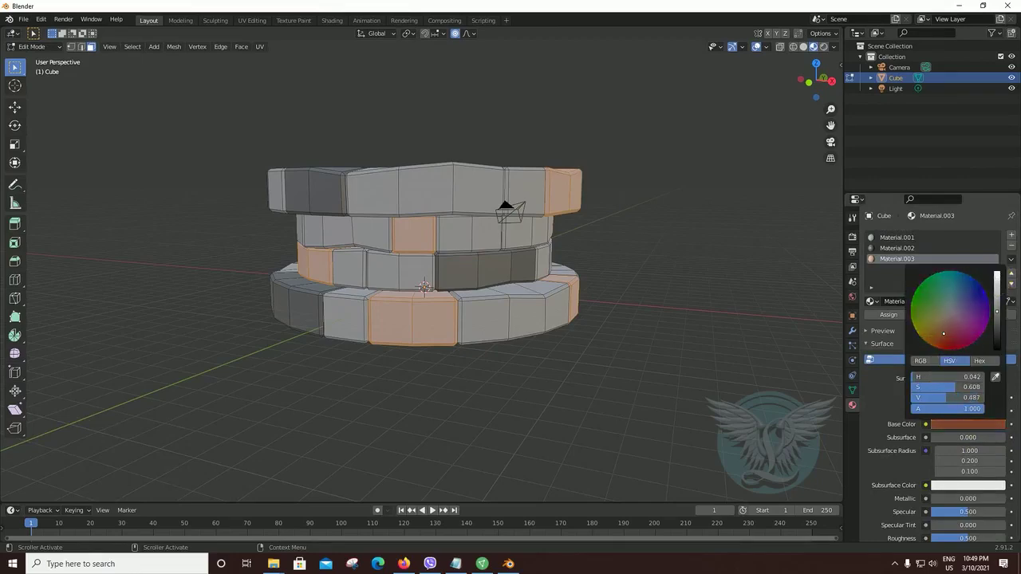
pyautogui.click(492, 382)
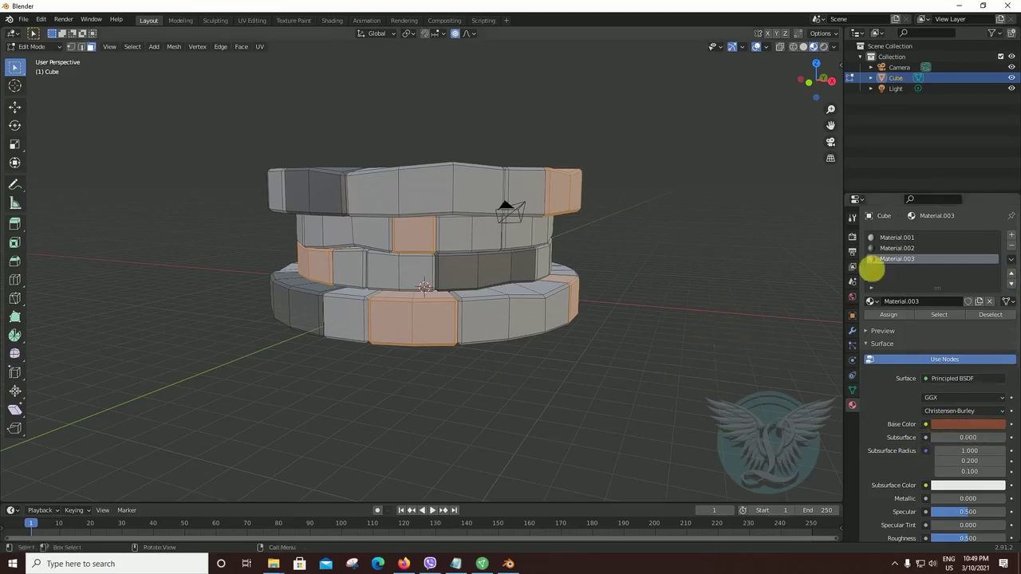
# Step: Assign the orange material to the selected bricks and return to Object Mode
pyautogui.click(894, 318)
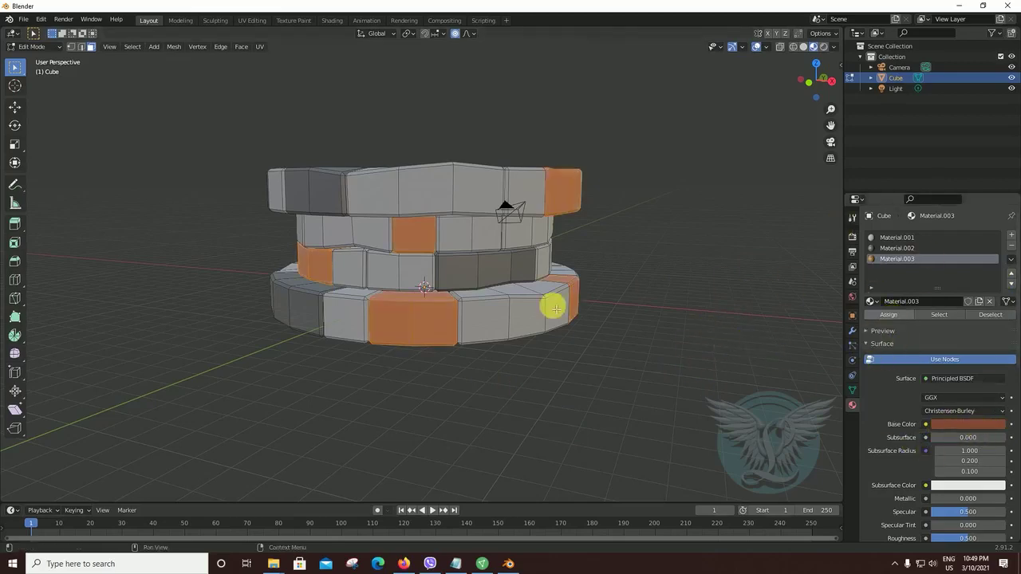
pyautogui.click(698, 246)
pyautogui.moveTo(561, 365)
pyautogui.mouseDown(button='middle')
pyautogui.moveTo(532, 385)
pyautogui.moveTo(625, 362)
pyautogui.moveTo(556, 370)
pyautogui.moveTo(547, 387)
pyautogui.mouseUp(button='middle')
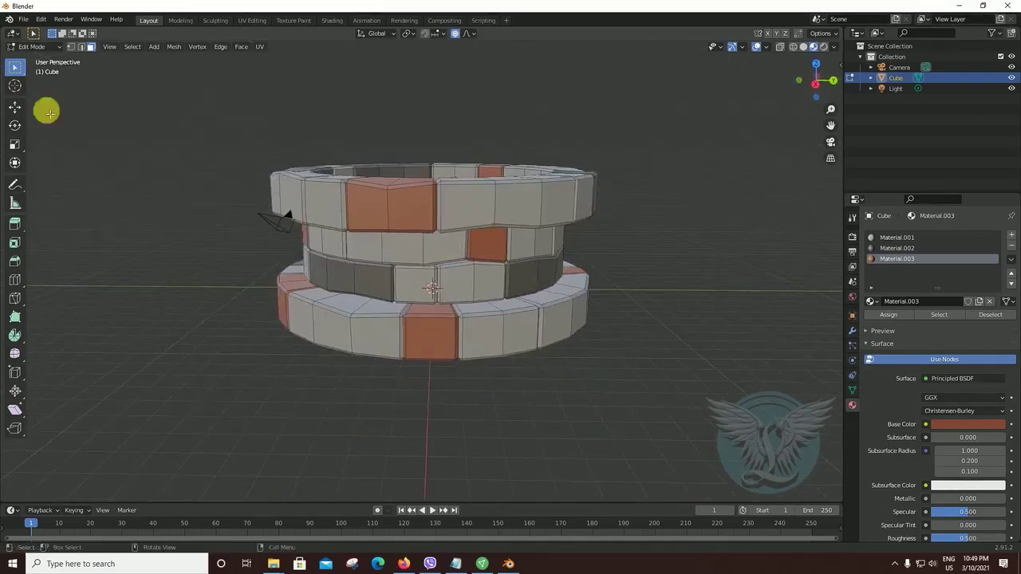
pyautogui.press('Tab')
pyautogui.click(717, 209)
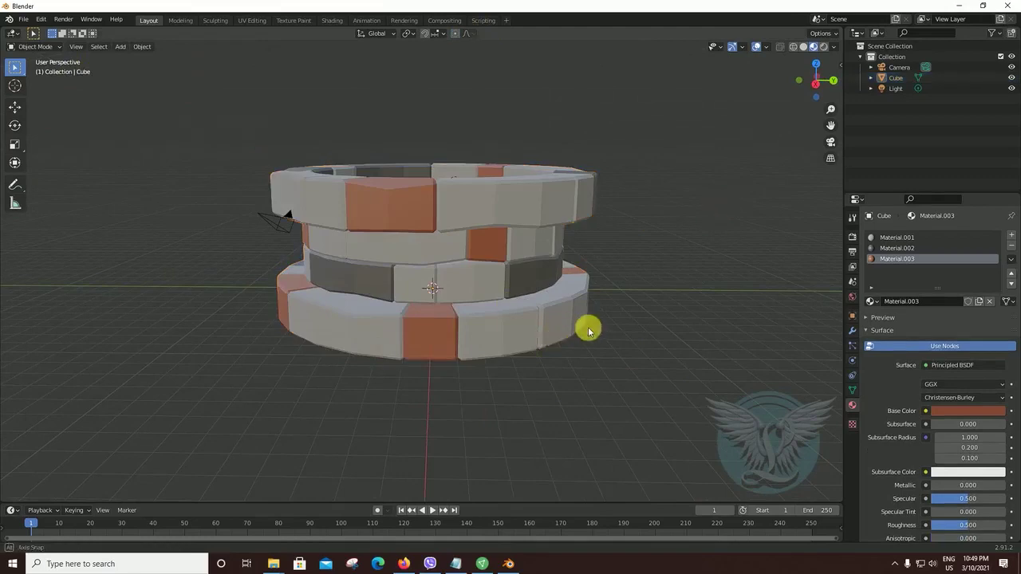
pyautogui.moveTo(587, 327)
pyautogui.mouseDown(button='middle')
pyautogui.moveTo(601, 358)
pyautogui.moveTo(580, 373)
pyautogui.moveTo(606, 303)
pyautogui.mouseUp(button='middle')
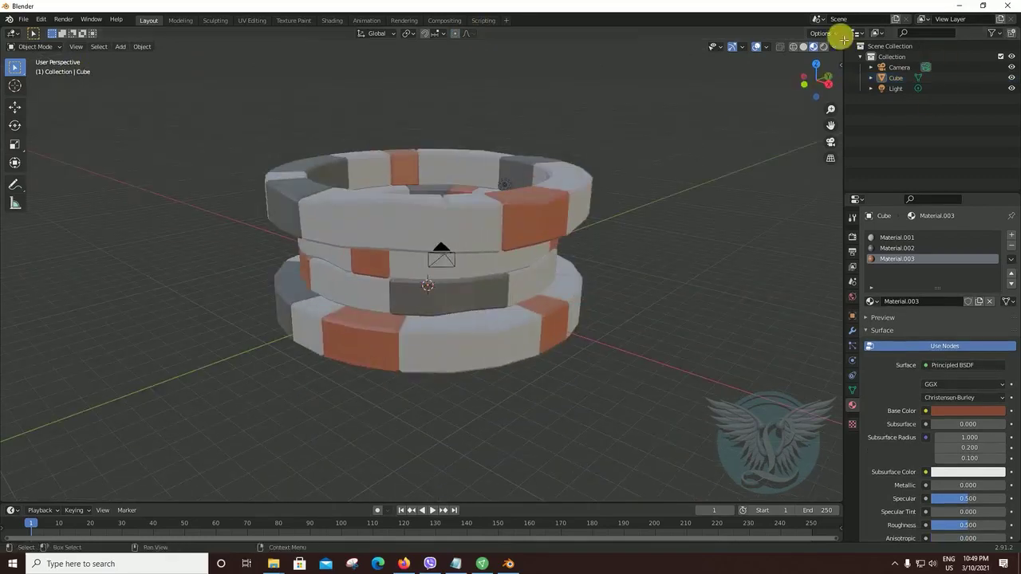
pyautogui.click(803, 46)
pyautogui.moveTo(548, 273)
pyautogui.mouseDown(button='middle')
pyautogui.moveTo(631, 260)
pyautogui.moveTo(456, 276)
pyautogui.moveTo(445, 266)
pyautogui.mouseUp(button='middle')
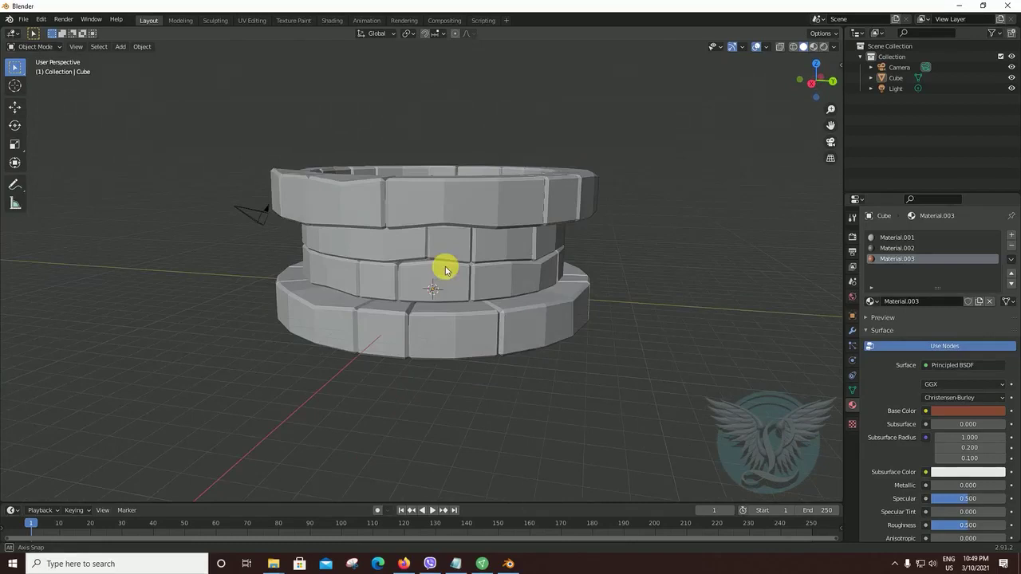
pyautogui.click(814, 47)
pyautogui.moveTo(554, 341)
pyautogui.mouseDown(button='middle')
pyautogui.moveTo(556, 316)
pyautogui.moveTo(519, 358)
pyautogui.moveTo(509, 353)
pyautogui.moveTo(579, 344)
pyautogui.moveTo(589, 325)
pyautogui.mouseUp(button='middle')
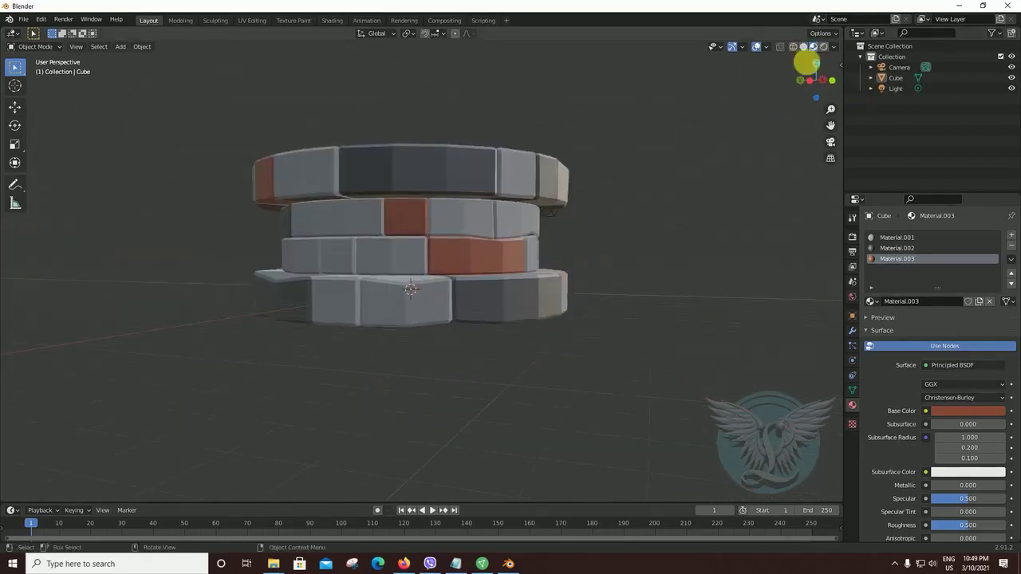
pyautogui.click(824, 47)
pyautogui.moveTo(599, 271)
pyautogui.mouseDown(button='middle')
pyautogui.moveTo(599, 298)
pyautogui.moveTo(637, 299)
pyautogui.moveTo(659, 316)
pyautogui.moveTo(650, 339)
pyautogui.mouseUp(button='middle')
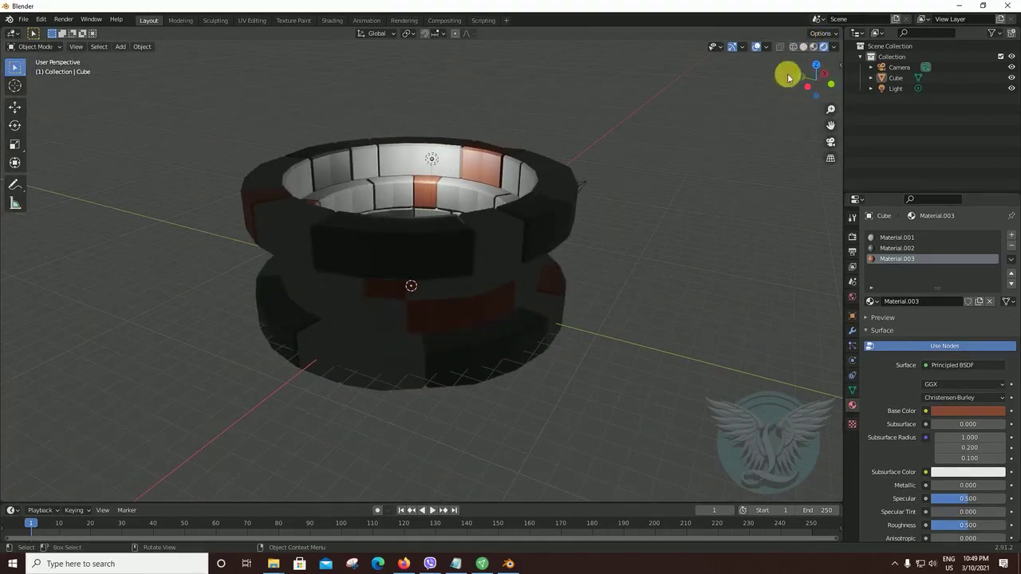
pyautogui.click(812, 48)
pyautogui.moveTo(583, 346)
pyautogui.mouseDown(button='middle')
pyautogui.moveTo(554, 346)
pyautogui.moveTo(585, 335)
pyautogui.moveTo(503, 340)
pyautogui.mouseUp(button='middle')
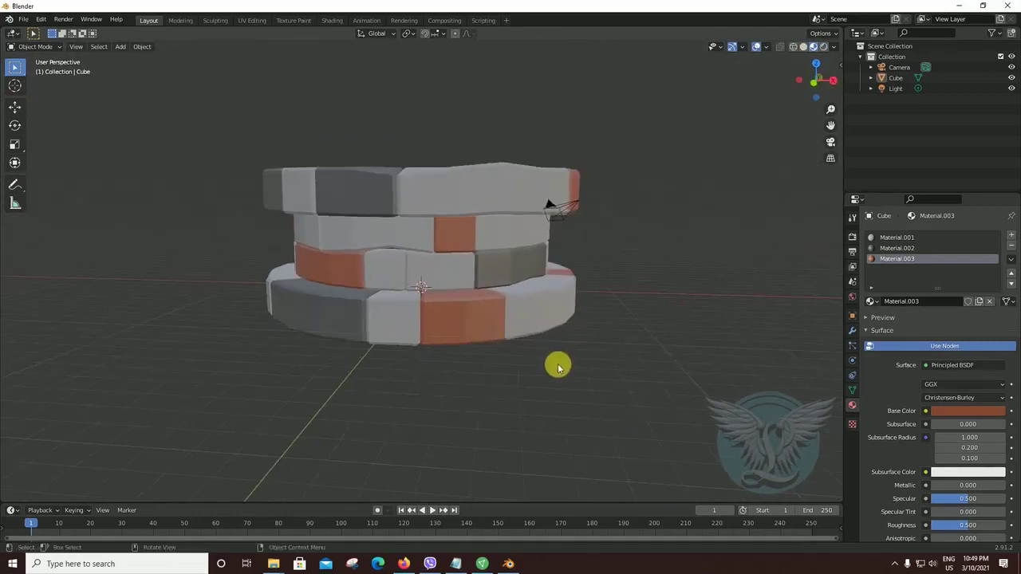
pyautogui.moveTo(556, 365)
pyautogui.mouseDown(button='middle')
pyautogui.moveTo(554, 344)
pyautogui.moveTo(544, 362)
pyautogui.mouseUp(button='middle')
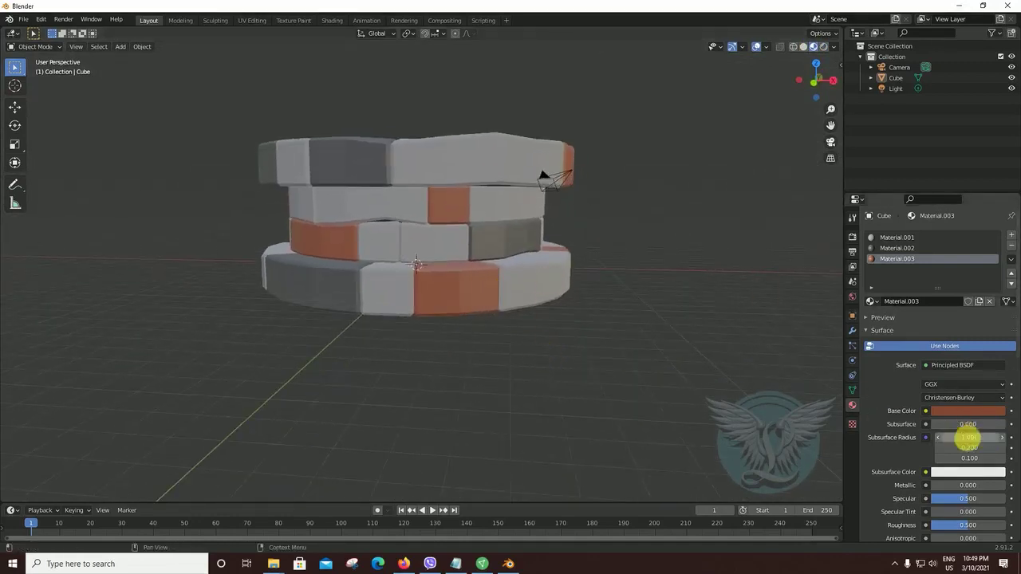
# Step: Select Material.002 in the slot list and set its Roughness to 1.000
pyautogui.scroll(-2, 1019, 363)
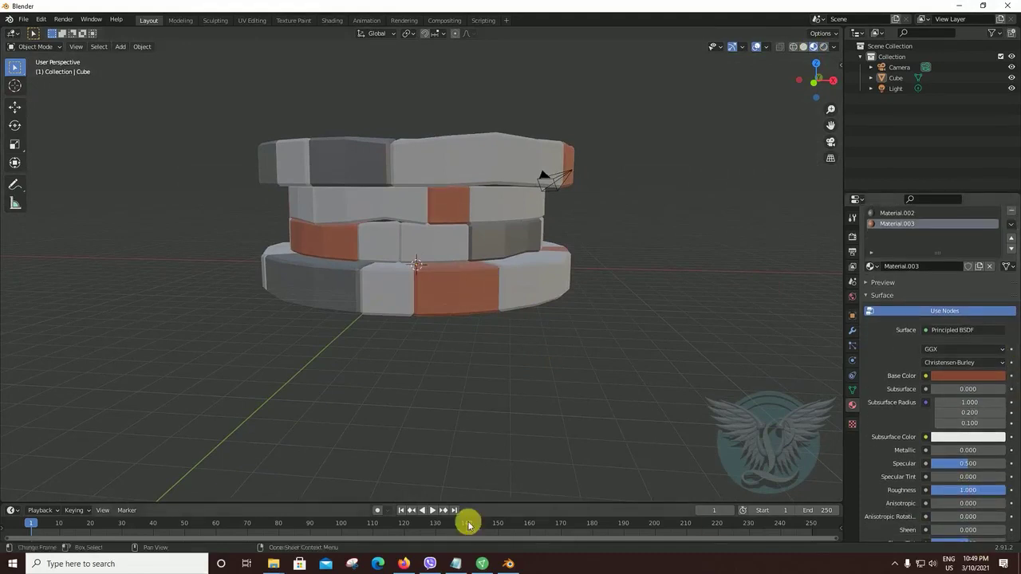
pyautogui.scroll(1, 909, 250)
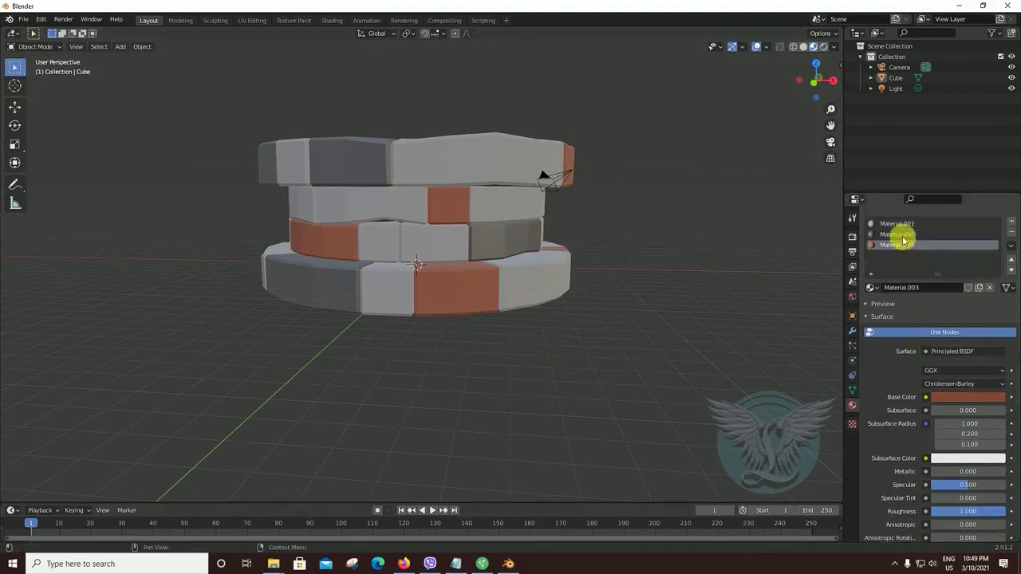
pyautogui.click(902, 234)
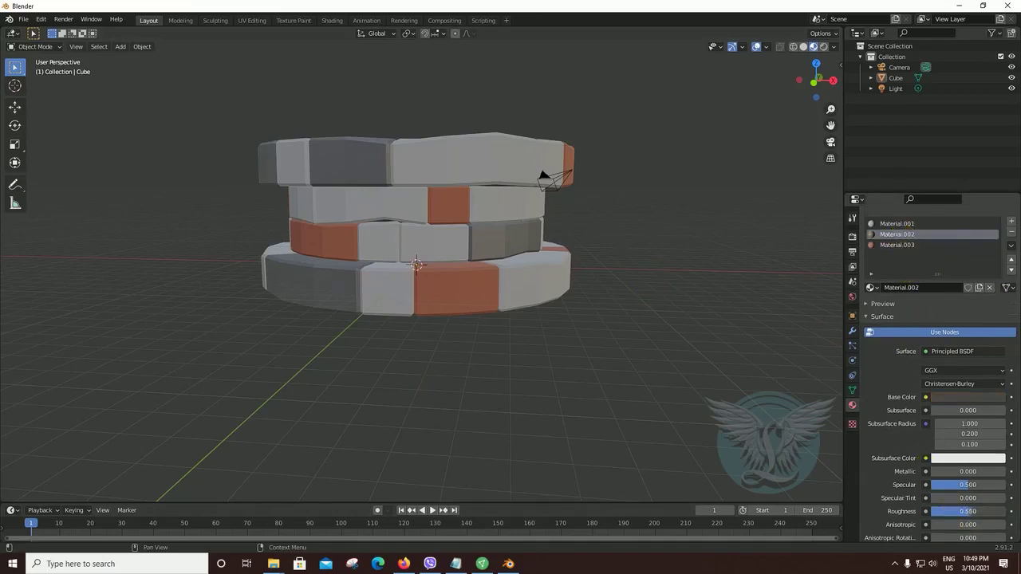
pyautogui.moveTo(968, 511); pyautogui.dragTo(985, 511)
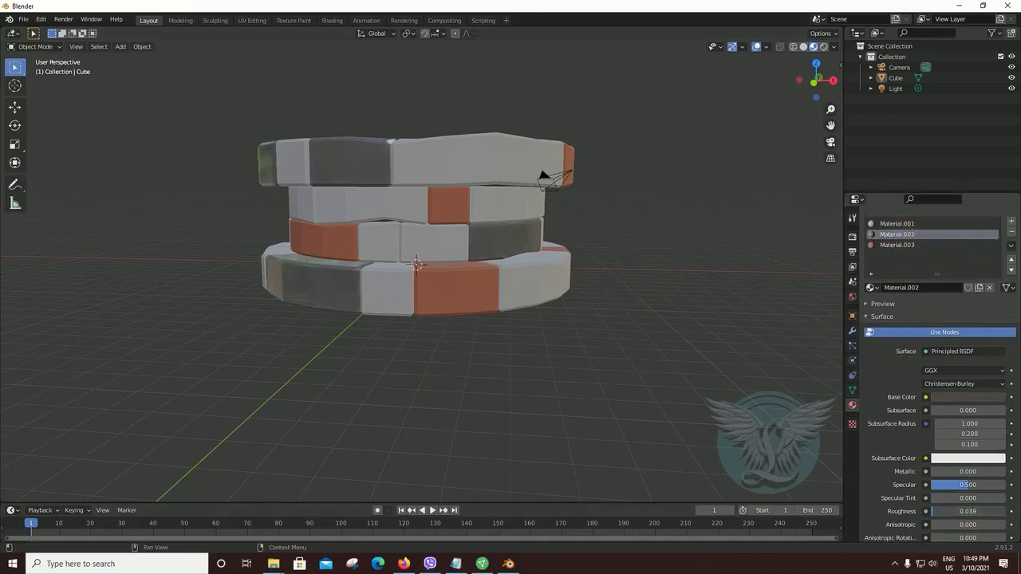
pyautogui.moveTo(758, 346)
pyautogui.mouseDown(button='middle')
pyautogui.moveTo(650, 342)
pyautogui.moveTo(655, 227)
pyautogui.mouseUp(button='middle')
pyautogui.moveTo(574, 354)
pyautogui.mouseDown(button='middle')
pyautogui.moveTo(621, 335)
pyautogui.moveTo(433, 327)
pyautogui.moveTo(541, 367)
pyautogui.mouseUp(button='middle')
pyautogui.scroll(2, 469, 343)
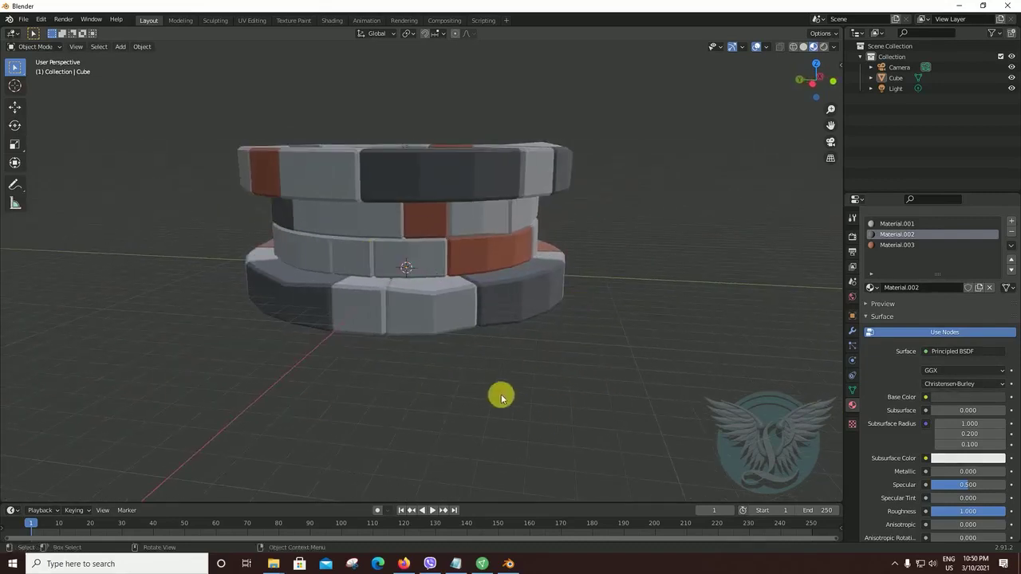
pyautogui.moveTo(501, 397)
pyautogui.mouseDown(button='middle')
pyautogui.moveTo(472, 412)
pyautogui.moveTo(512, 415)
pyautogui.moveTo(495, 403)
pyautogui.moveTo(492, 417)
pyautogui.moveTo(570, 397)
pyautogui.moveTo(651, 274)
pyautogui.moveTo(622, 330)
pyautogui.moveTo(454, 328)
pyautogui.mouseUp(button='middle')
pyautogui.moveTo(586, 376)
pyautogui.mouseDown(button='middle')
pyautogui.moveTo(563, 374)
pyautogui.moveTo(661, 367)
pyautogui.moveTo(636, 366)
pyautogui.moveTo(650, 385)
pyautogui.mouseUp(button='middle')
pyautogui.scroll(-2, 643, 377)
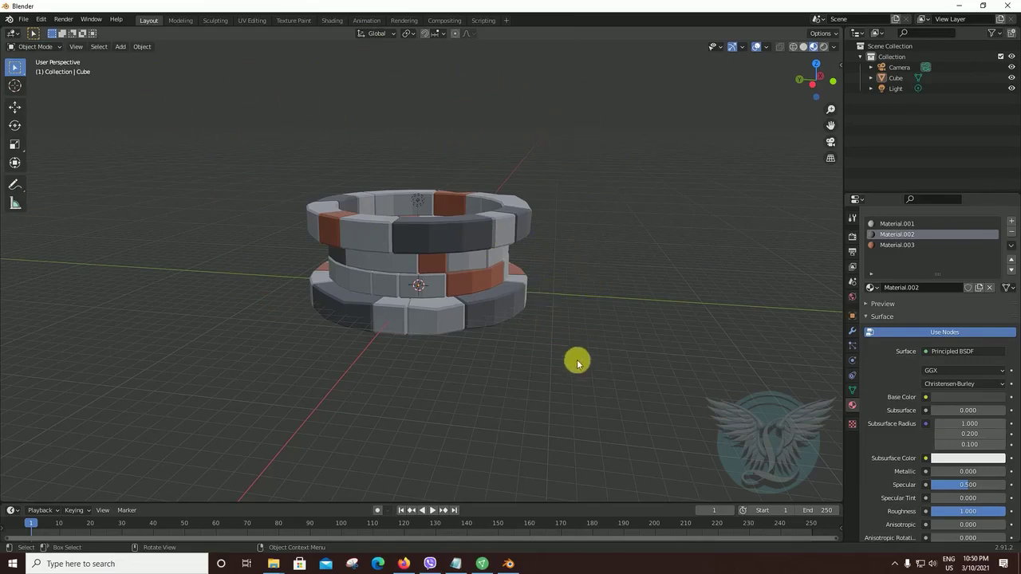
pyautogui.moveTo(577, 364)
pyautogui.mouseDown(button='middle')
pyautogui.moveTo(581, 344)
pyautogui.moveTo(563, 323)
pyautogui.moveTo(611, 316)
pyautogui.moveTo(560, 343)
pyautogui.moveTo(579, 345)
pyautogui.moveTo(556, 347)
pyautogui.moveTo(583, 333)
pyautogui.moveTo(563, 341)
pyautogui.moveTo(659, 335)
pyautogui.moveTo(392, 346)
pyautogui.moveTo(659, 346)
pyautogui.moveTo(506, 332)
pyautogui.mouseUp(button='middle')
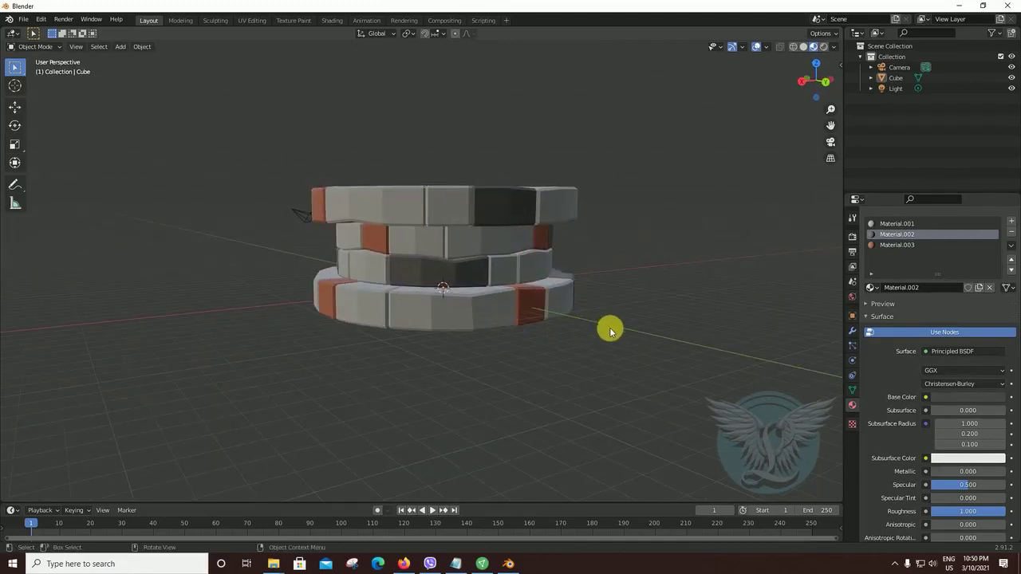